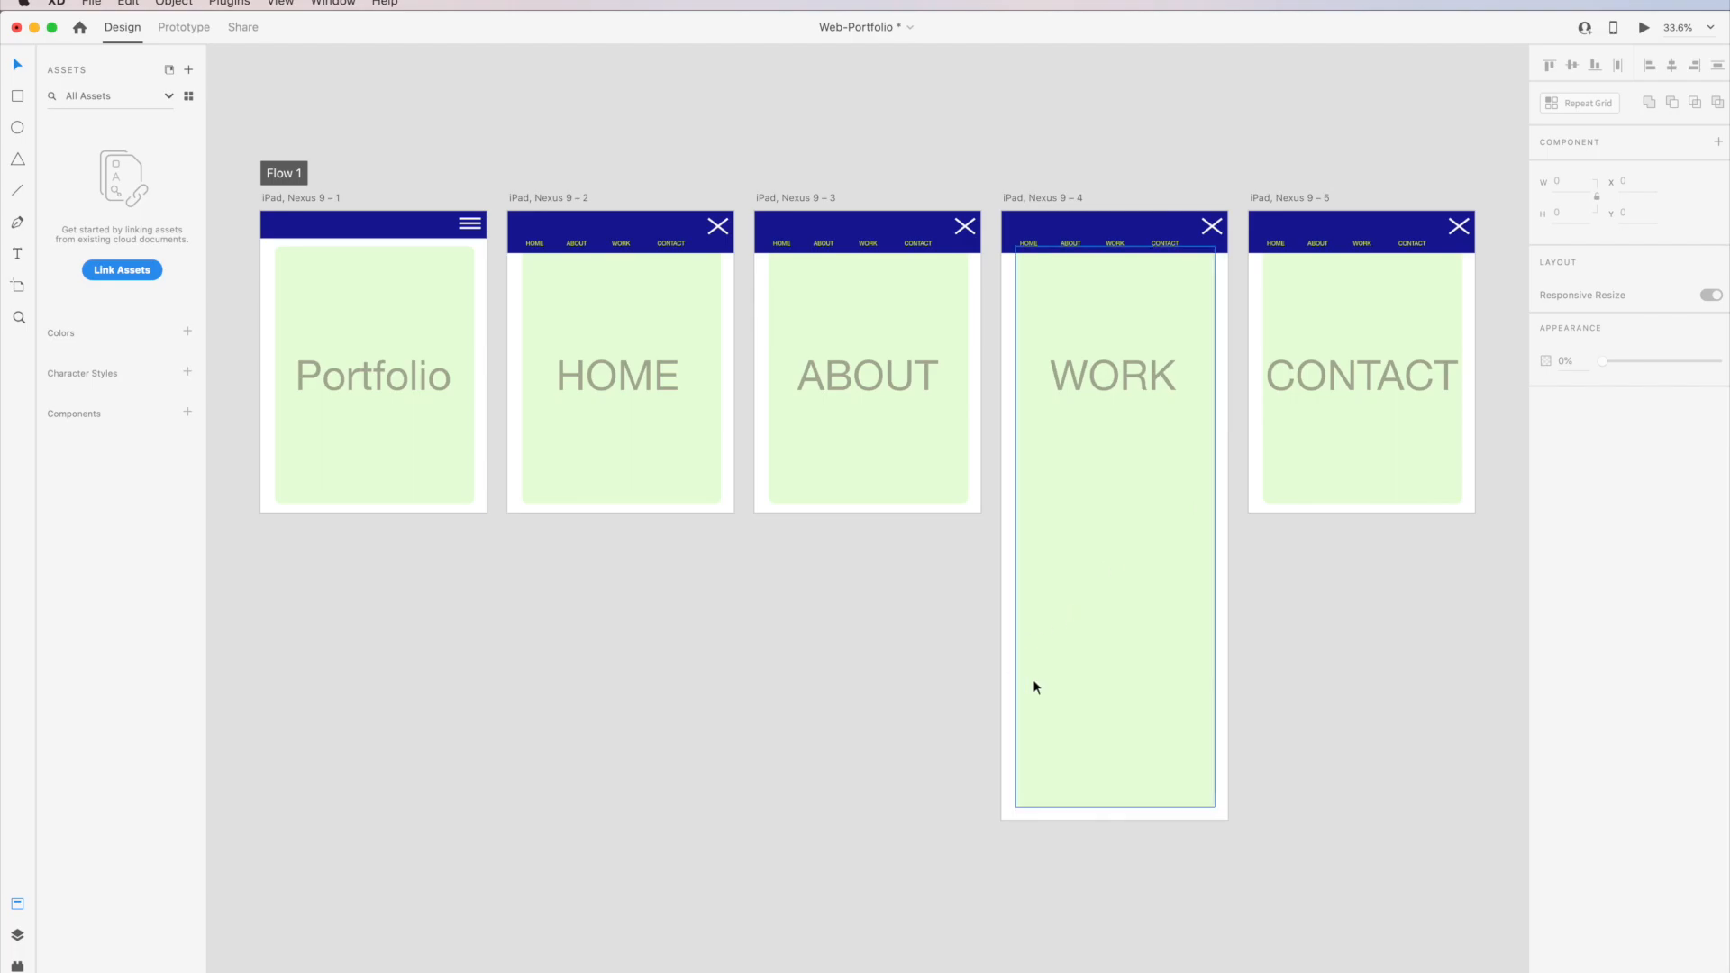
Review the prototype connections of the WORK, Portfolio menu icon and HOME artboard links, plus the sharing link settings for Flow 1.
{"action": "left_click", "coordinate": [1007, 813]}
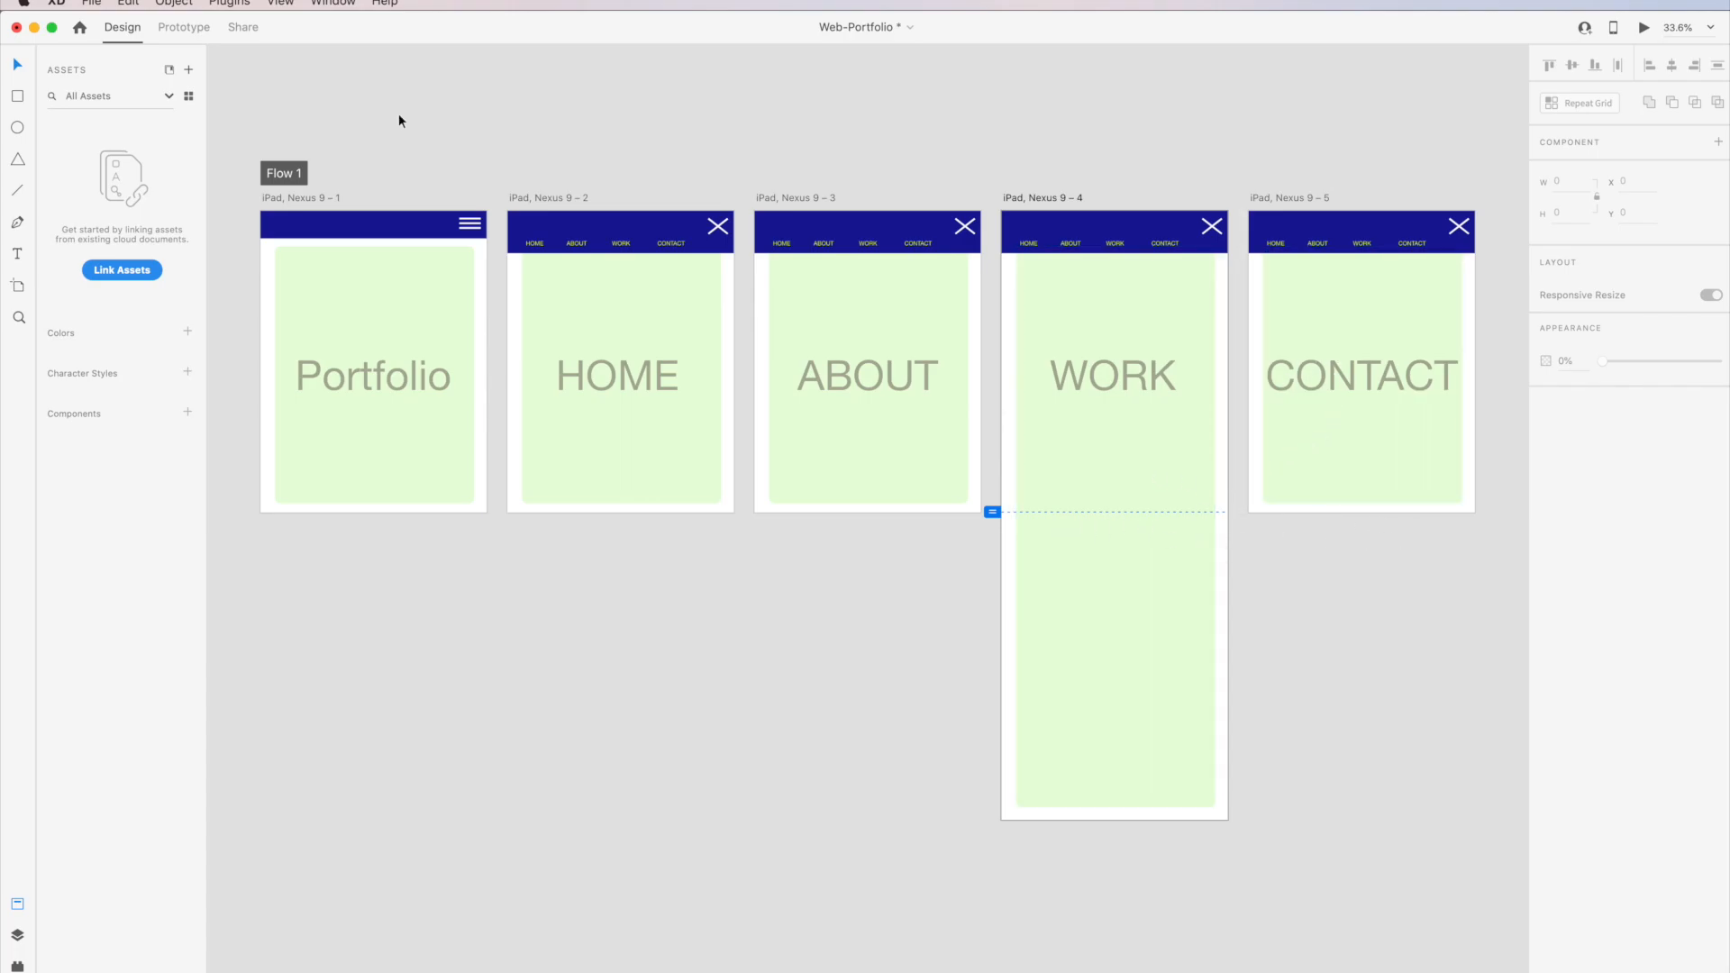
{"action": "left_click", "coordinate": [186, 29]}
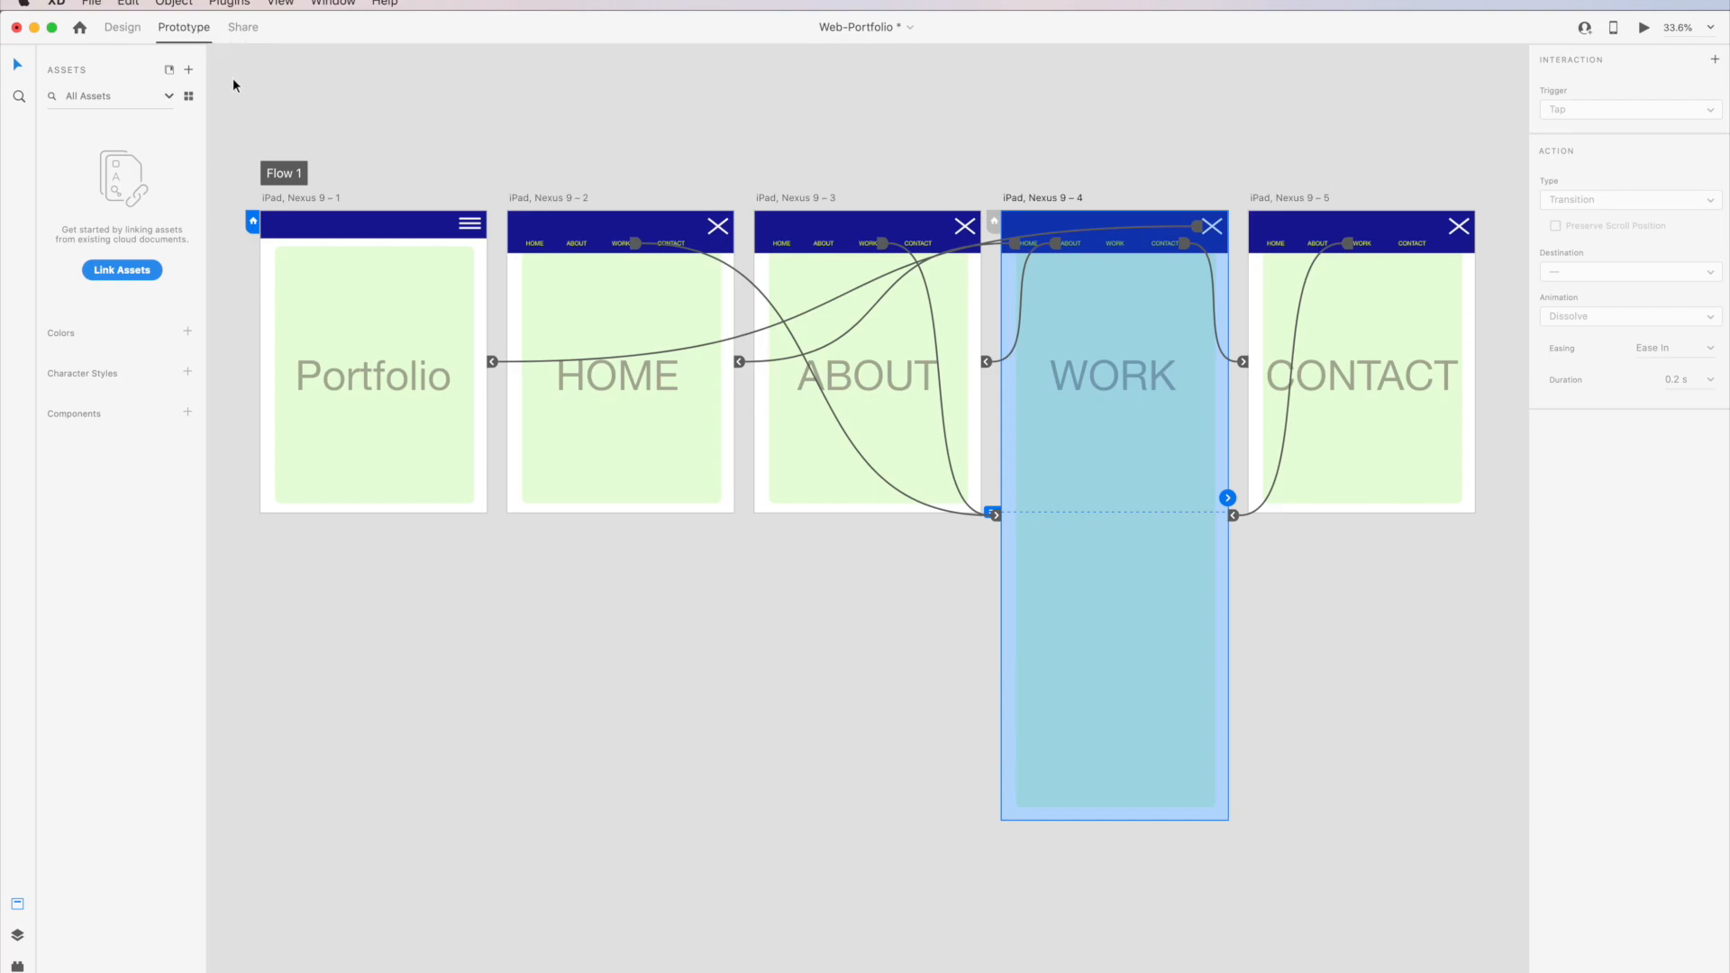
{"action": "left_click", "coordinate": [470, 228]}
{"action": "left_click_drag", "start_coordinate": [481, 223], "coordinate": [672, 250]}
{"action": "left_click", "coordinate": [673, 244]}
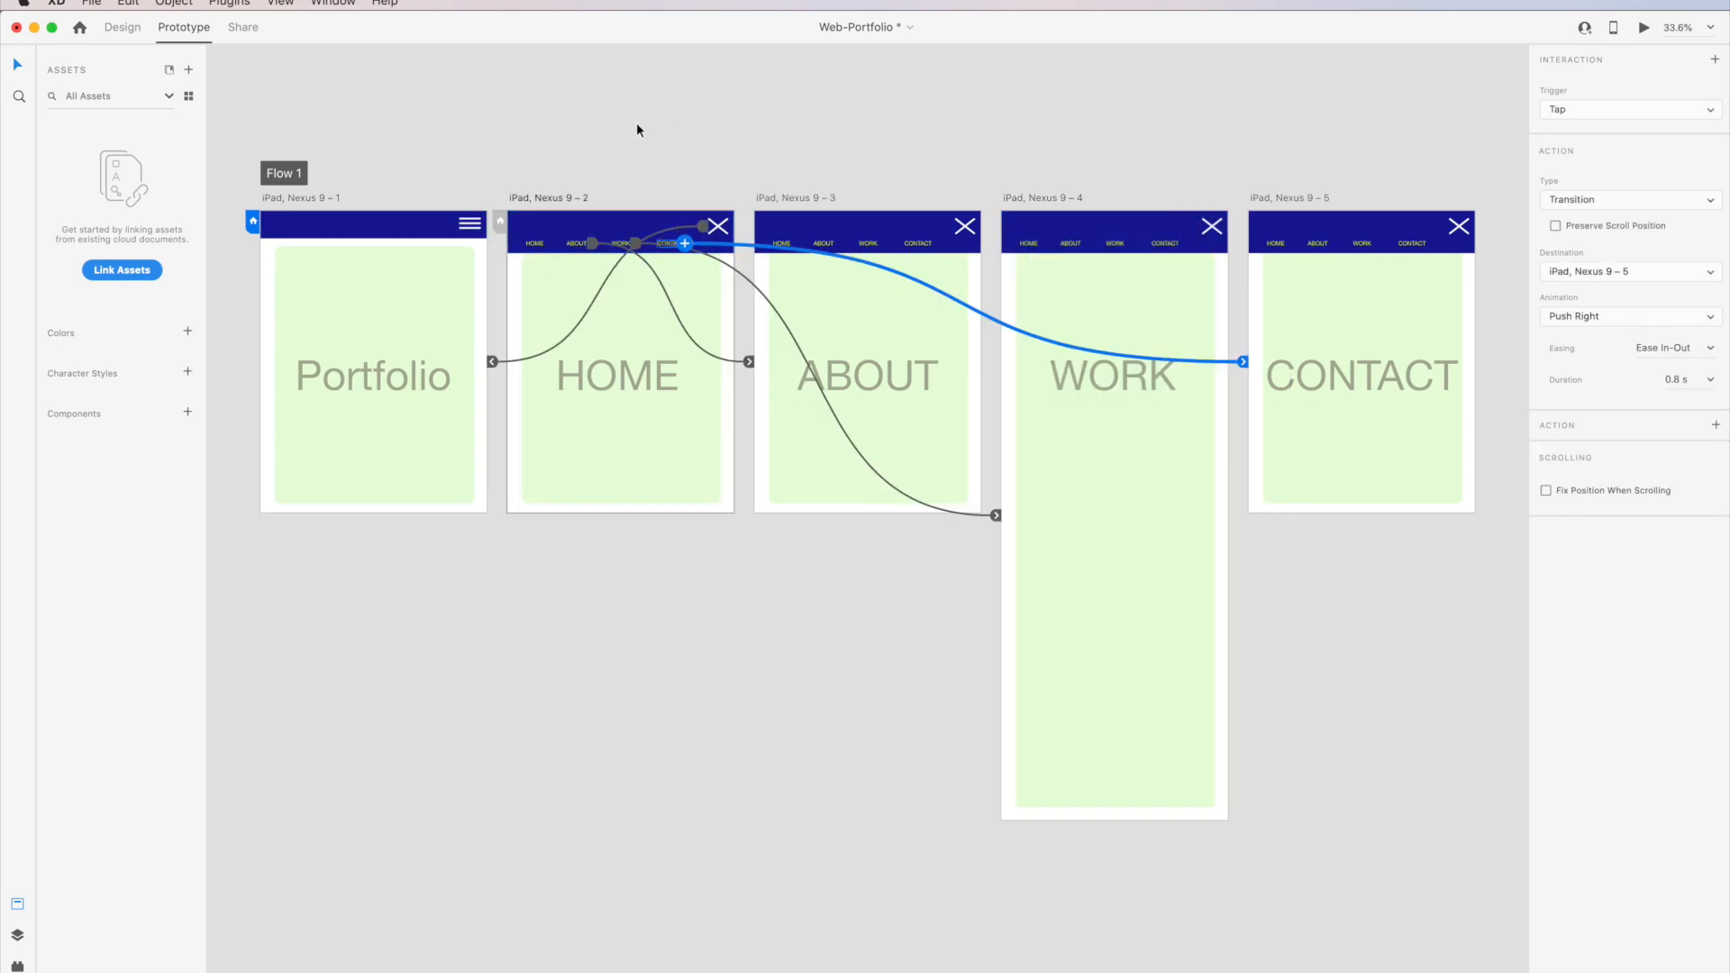
{"action": "left_click", "coordinate": [244, 26]}
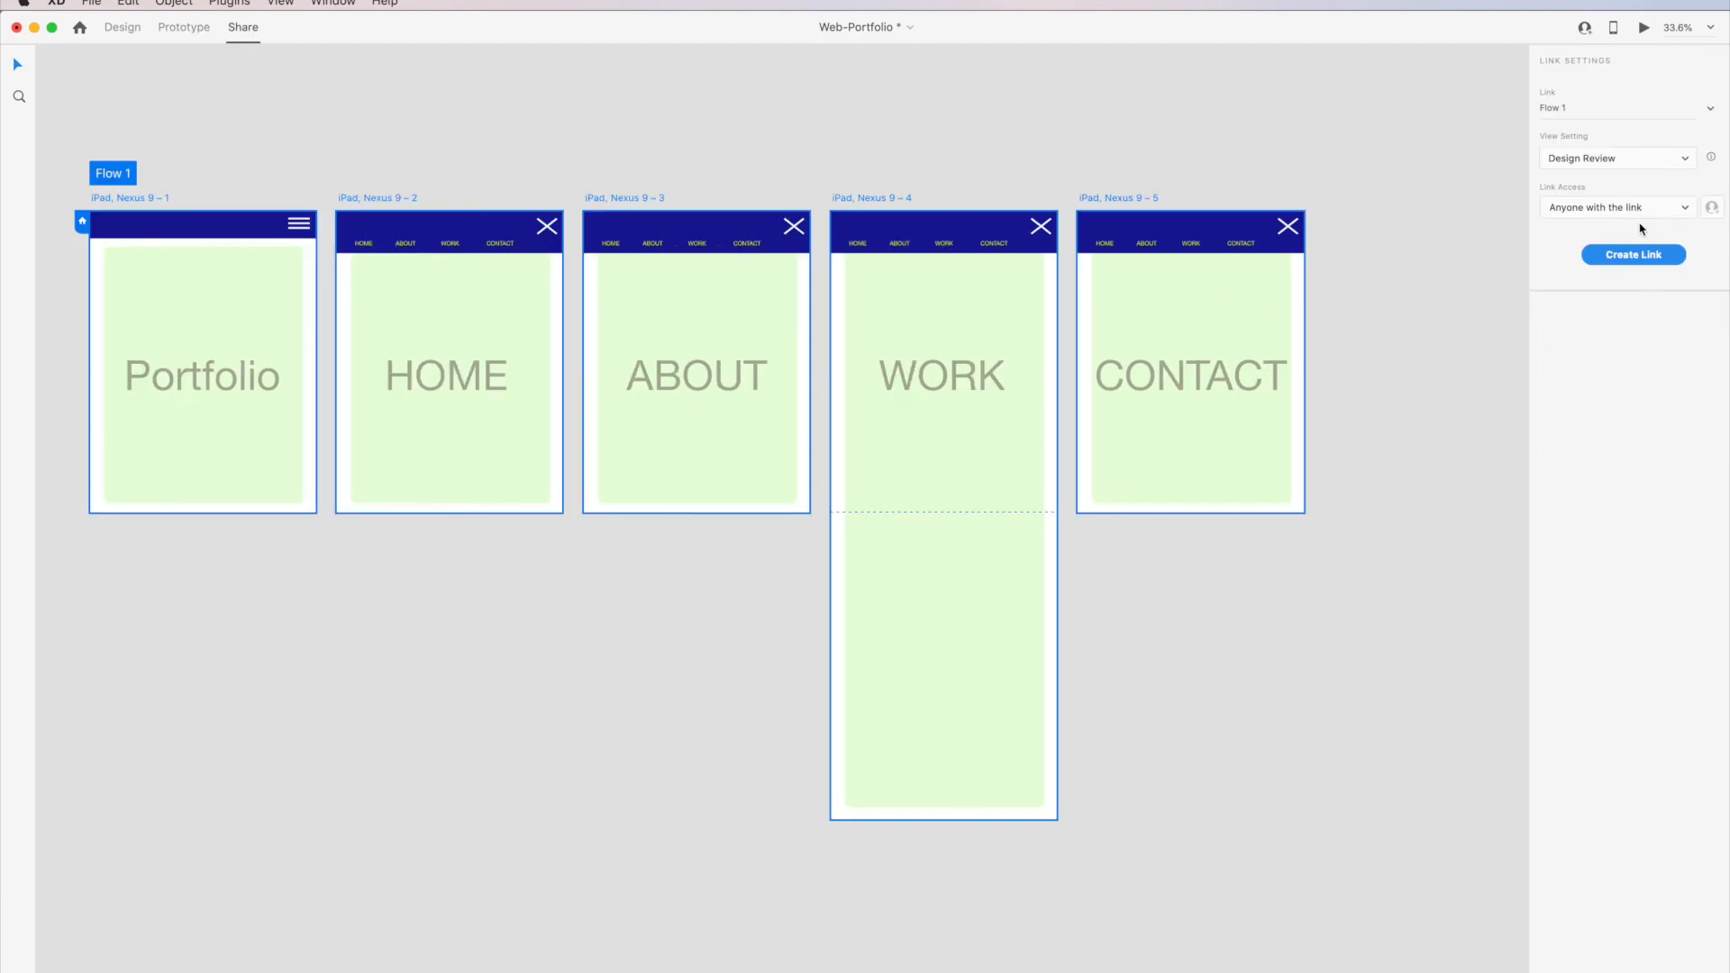
{"action": "left_click", "coordinate": [190, 28]}
{"action": "left_click", "coordinate": [433, 137]}
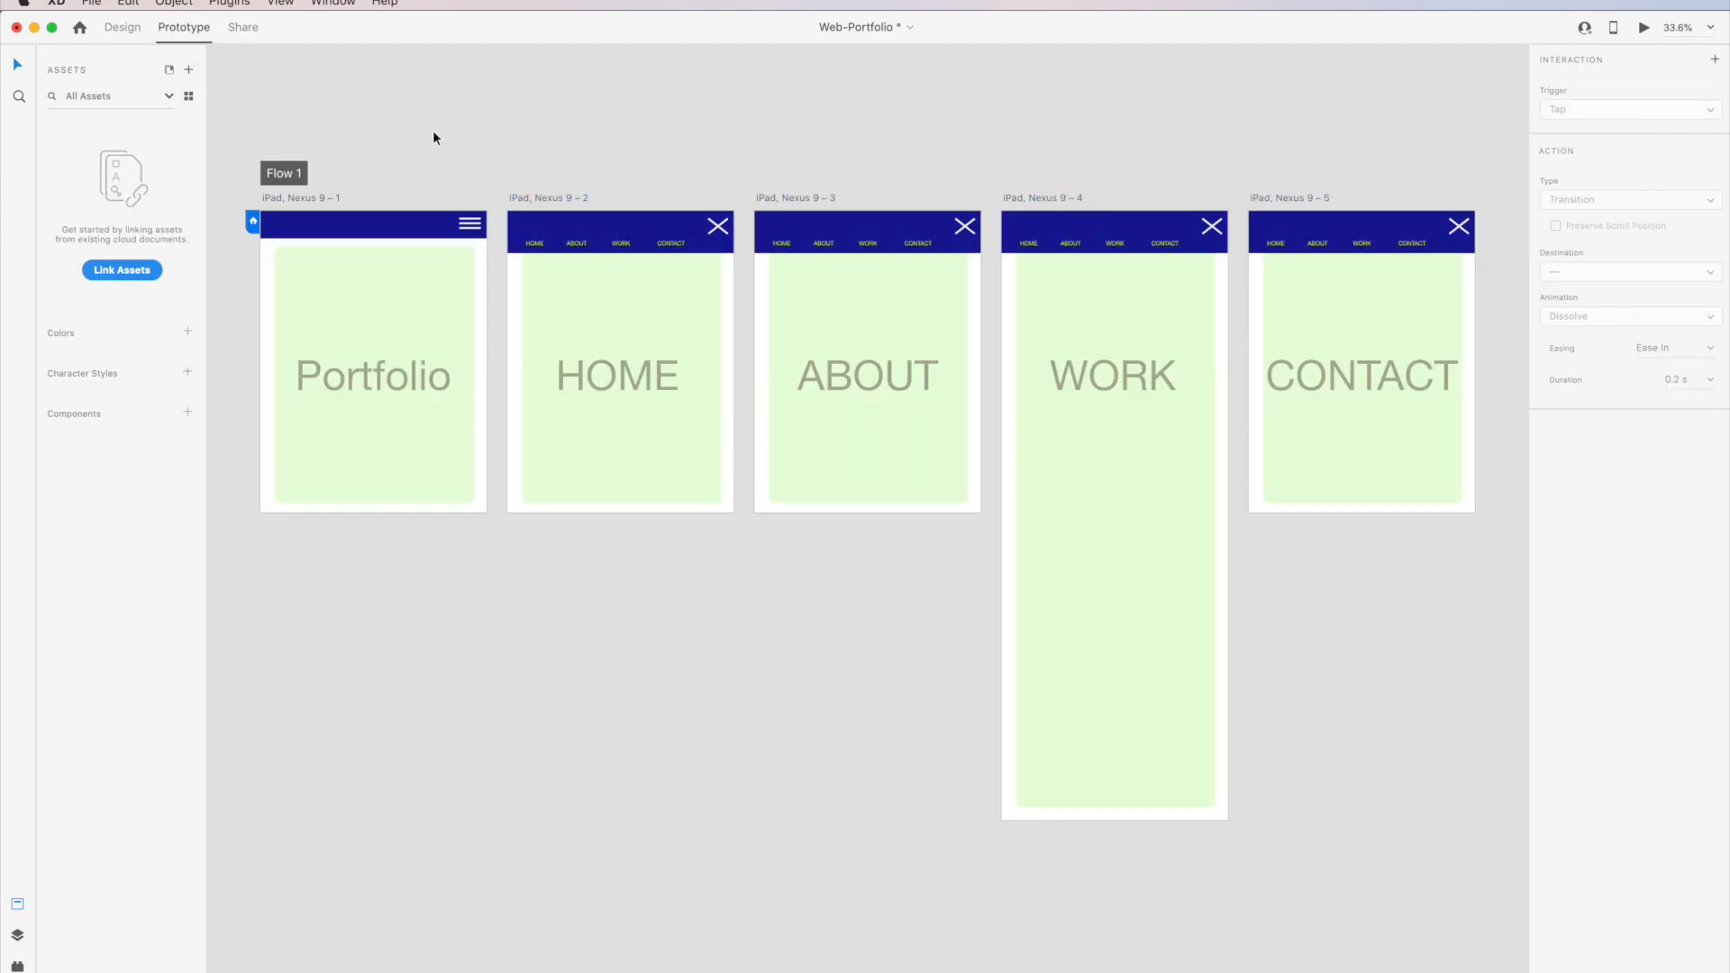
Preview the prototype from the Portfolio screen and test its menu icon and the ABOUT, WORK and CONTACT navigation links.
{"action": "left_click", "coordinate": [1646, 30]}
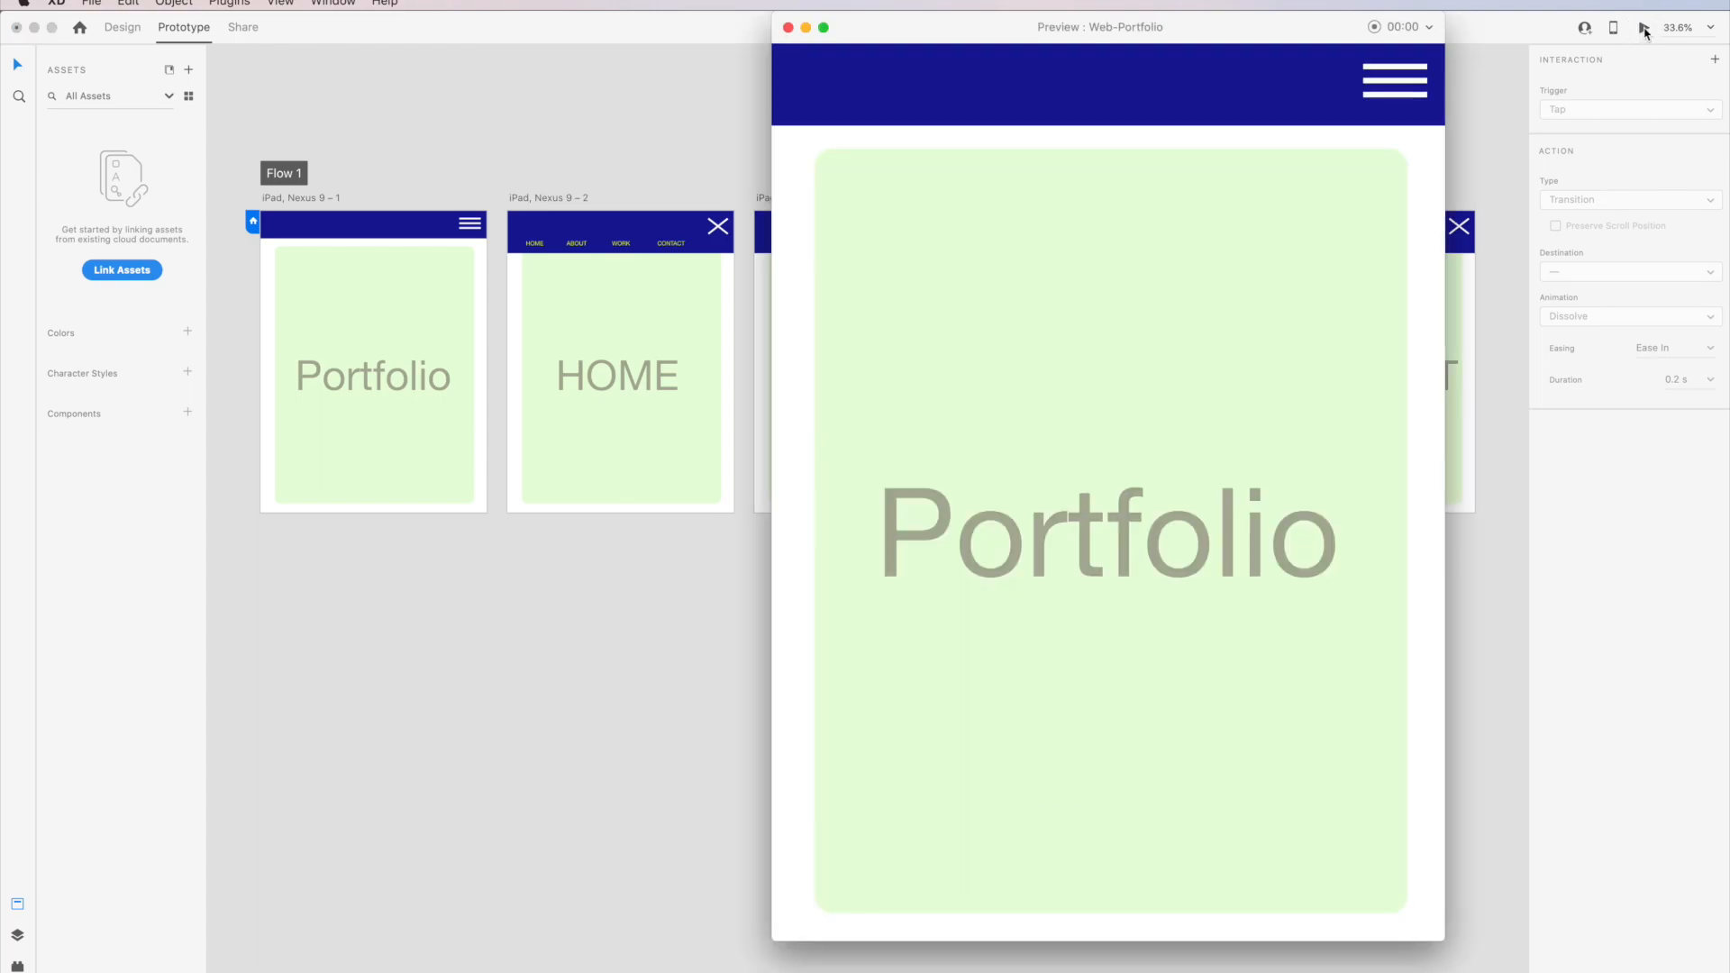
{"action": "left_click", "coordinate": [1394, 85]}
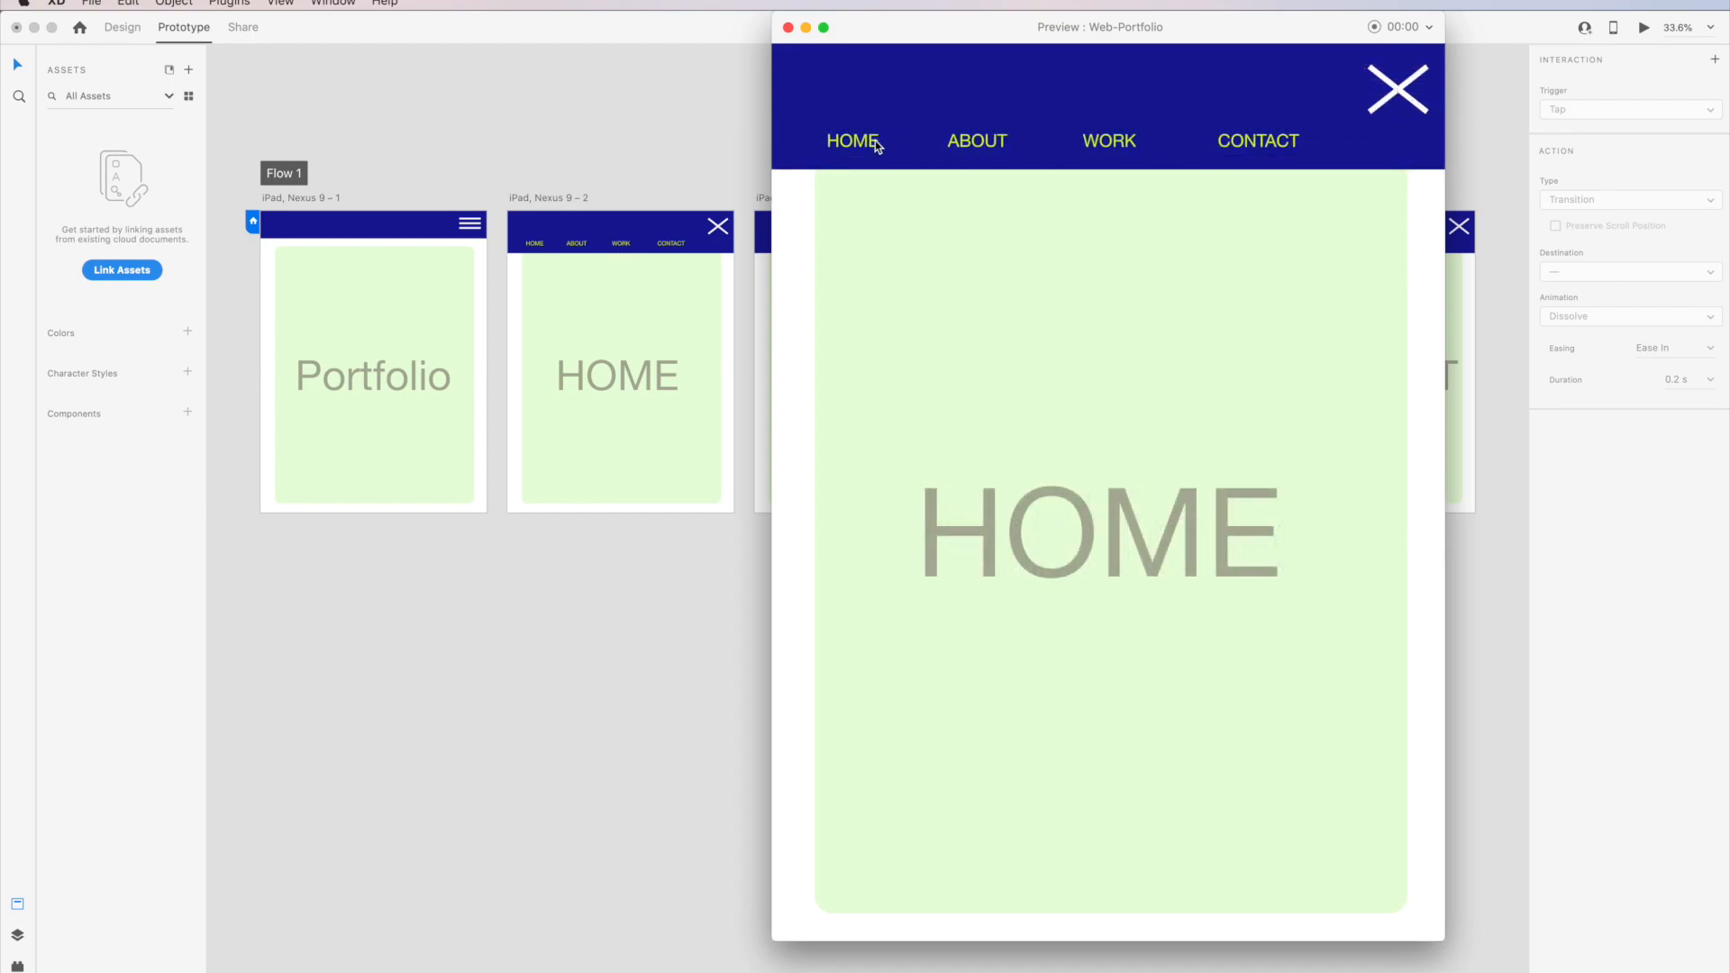
{"action": "left_click", "coordinate": [991, 145]}
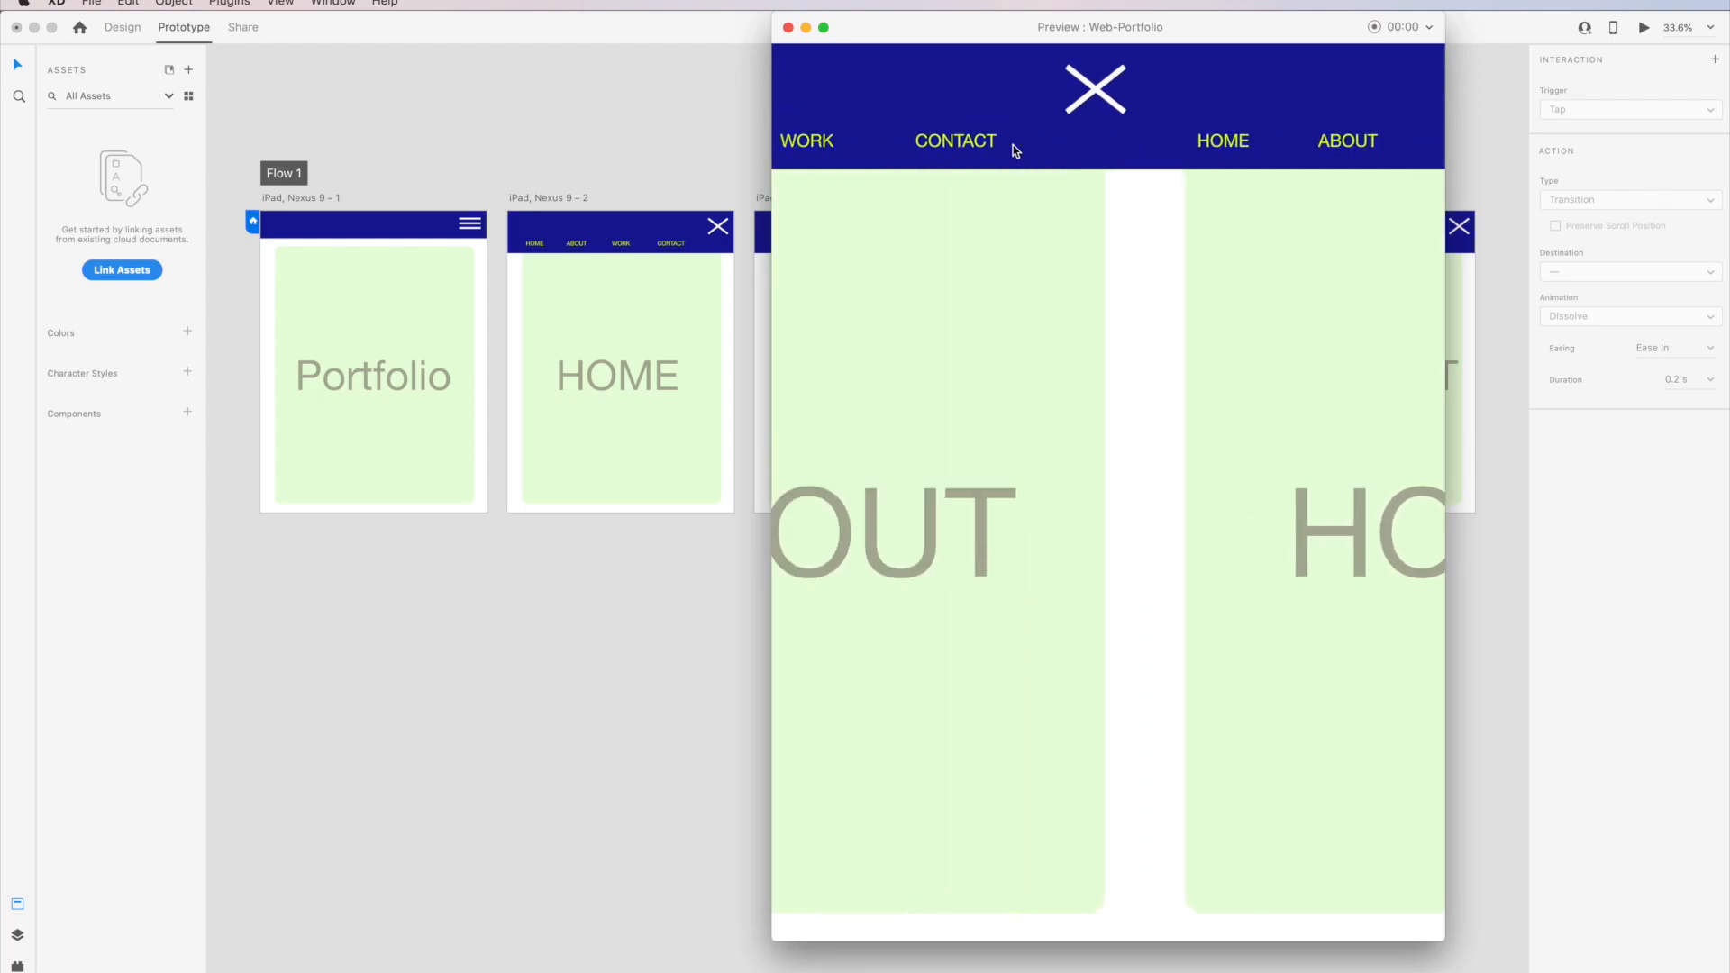
{"action": "left_click", "coordinate": [1114, 147]}
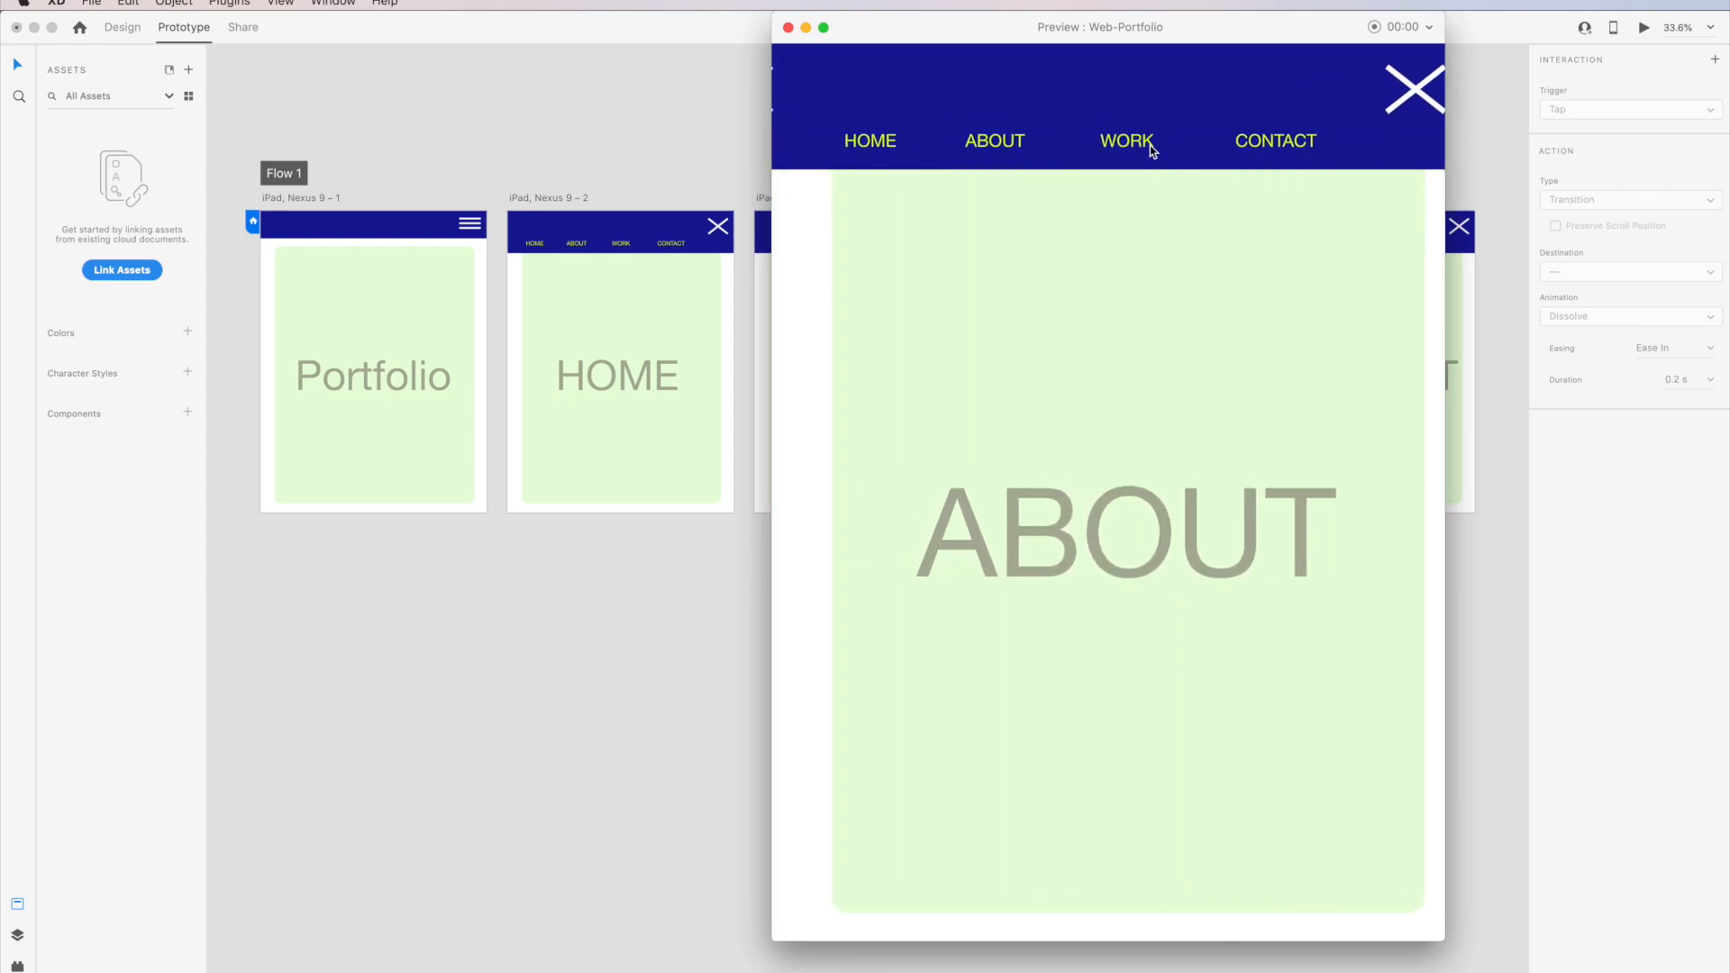
{"action": "left_click", "coordinate": [1266, 145]}
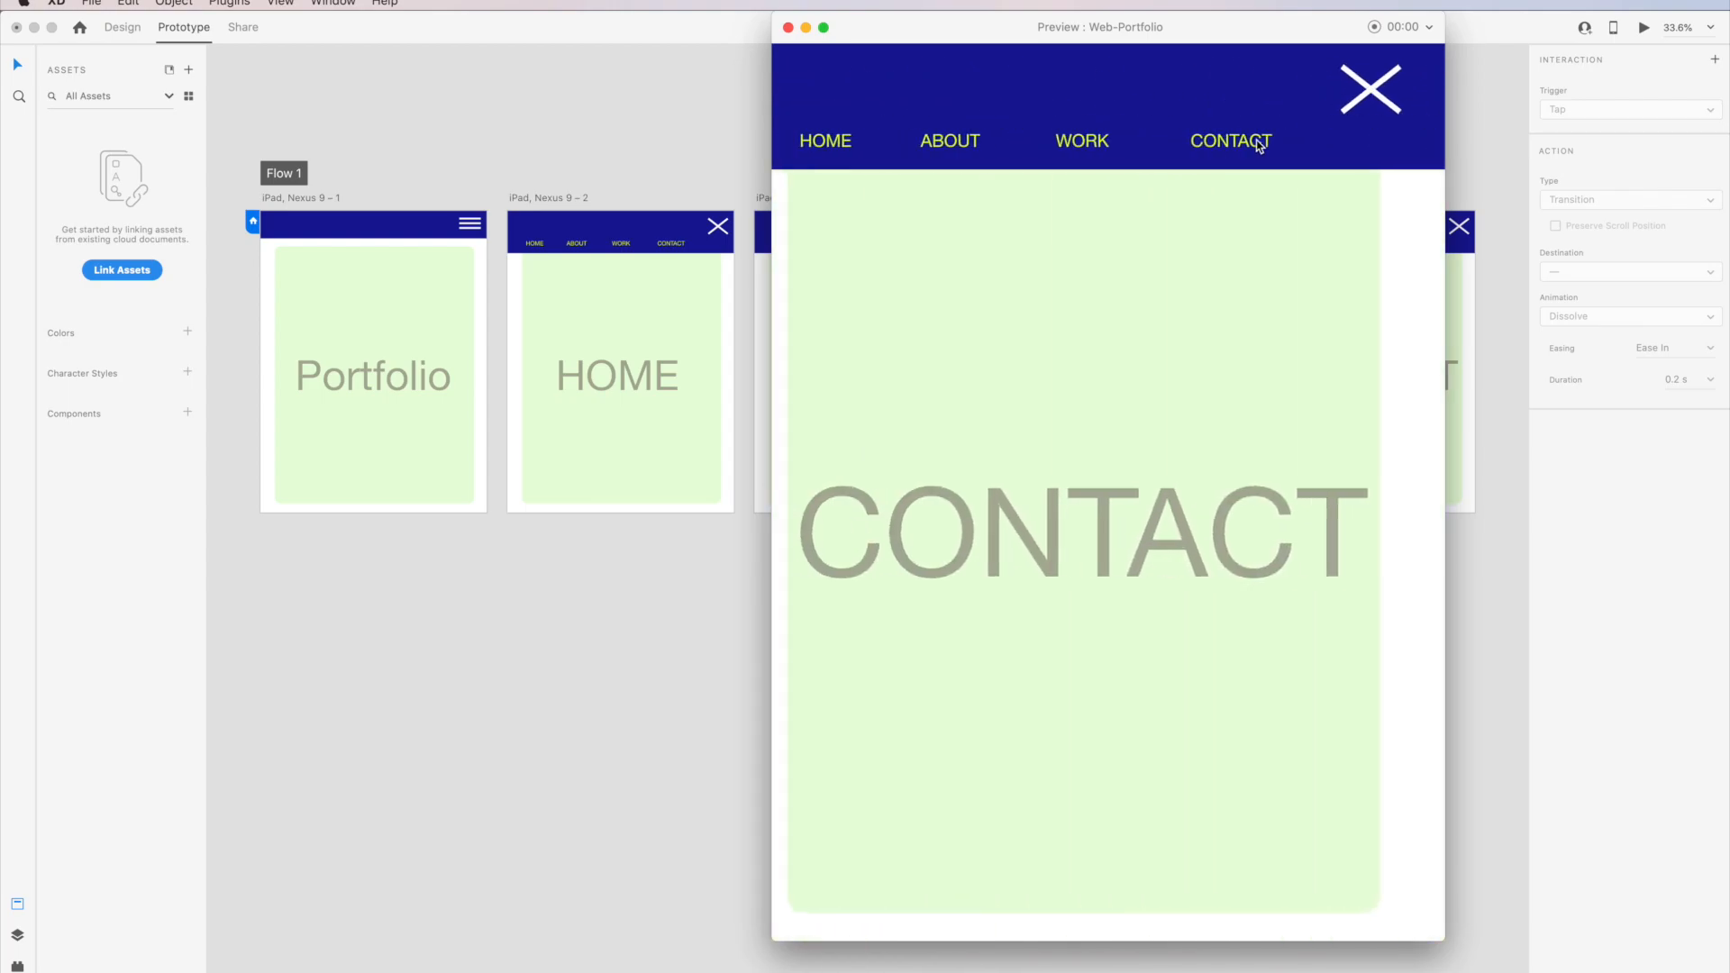
{"action": "left_click", "coordinate": [1110, 144]}
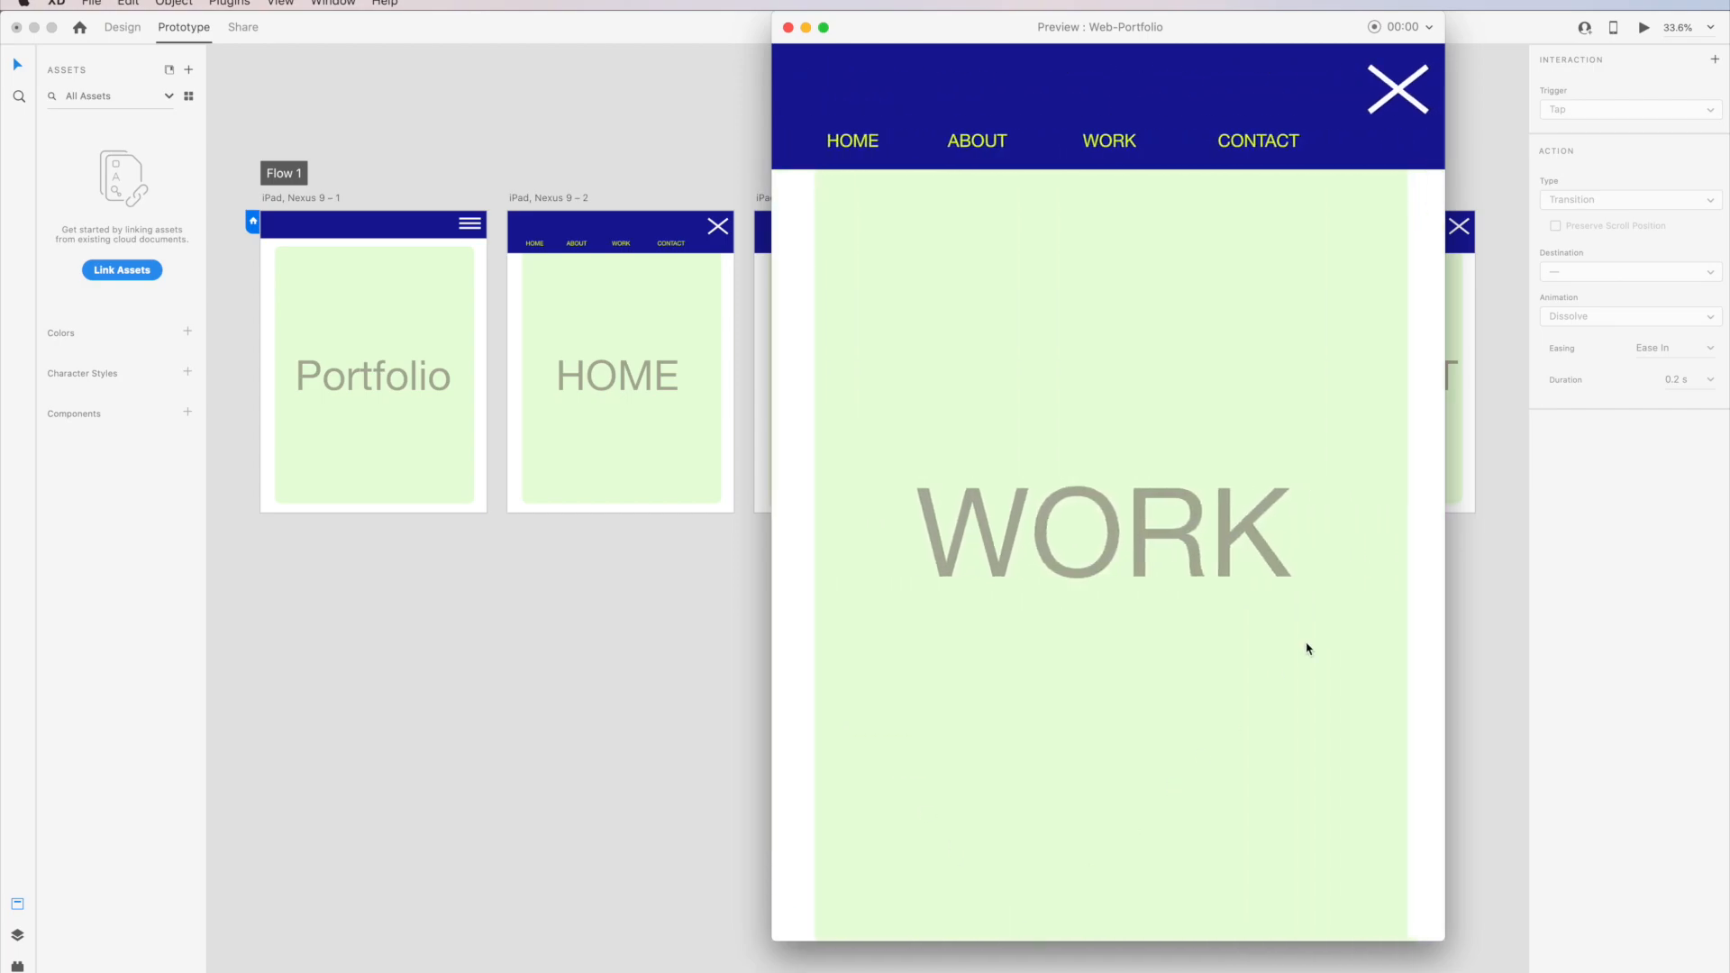
Test vertical scrolling on the previewed WORK page, return to the Portfolio screen with the X icon, and close the preview.
{"action": "left_click_drag", "start_coordinate": [1339, 703], "coordinate": [1352, 342]}
{"action": "left_click_drag", "start_coordinate": [1172, 762], "coordinate": [1158, 635]}
{"action": "left_click_drag", "start_coordinate": [1196, 352], "coordinate": [1168, 744]}
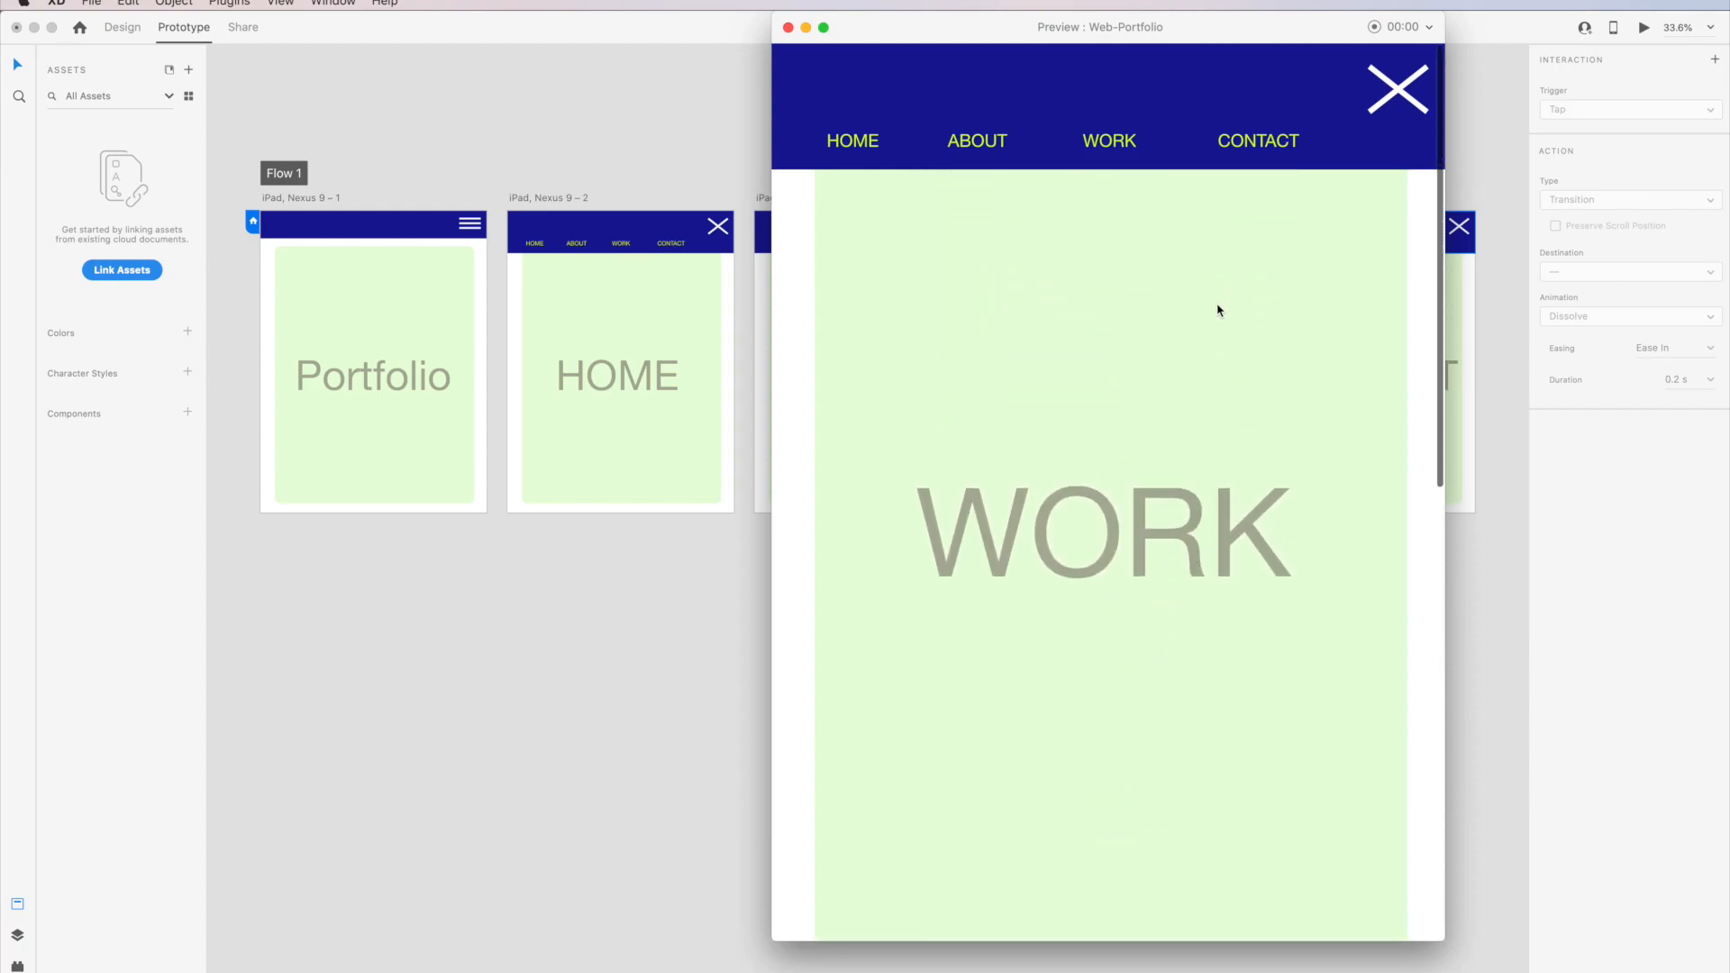
{"action": "left_click", "coordinate": [1396, 90]}
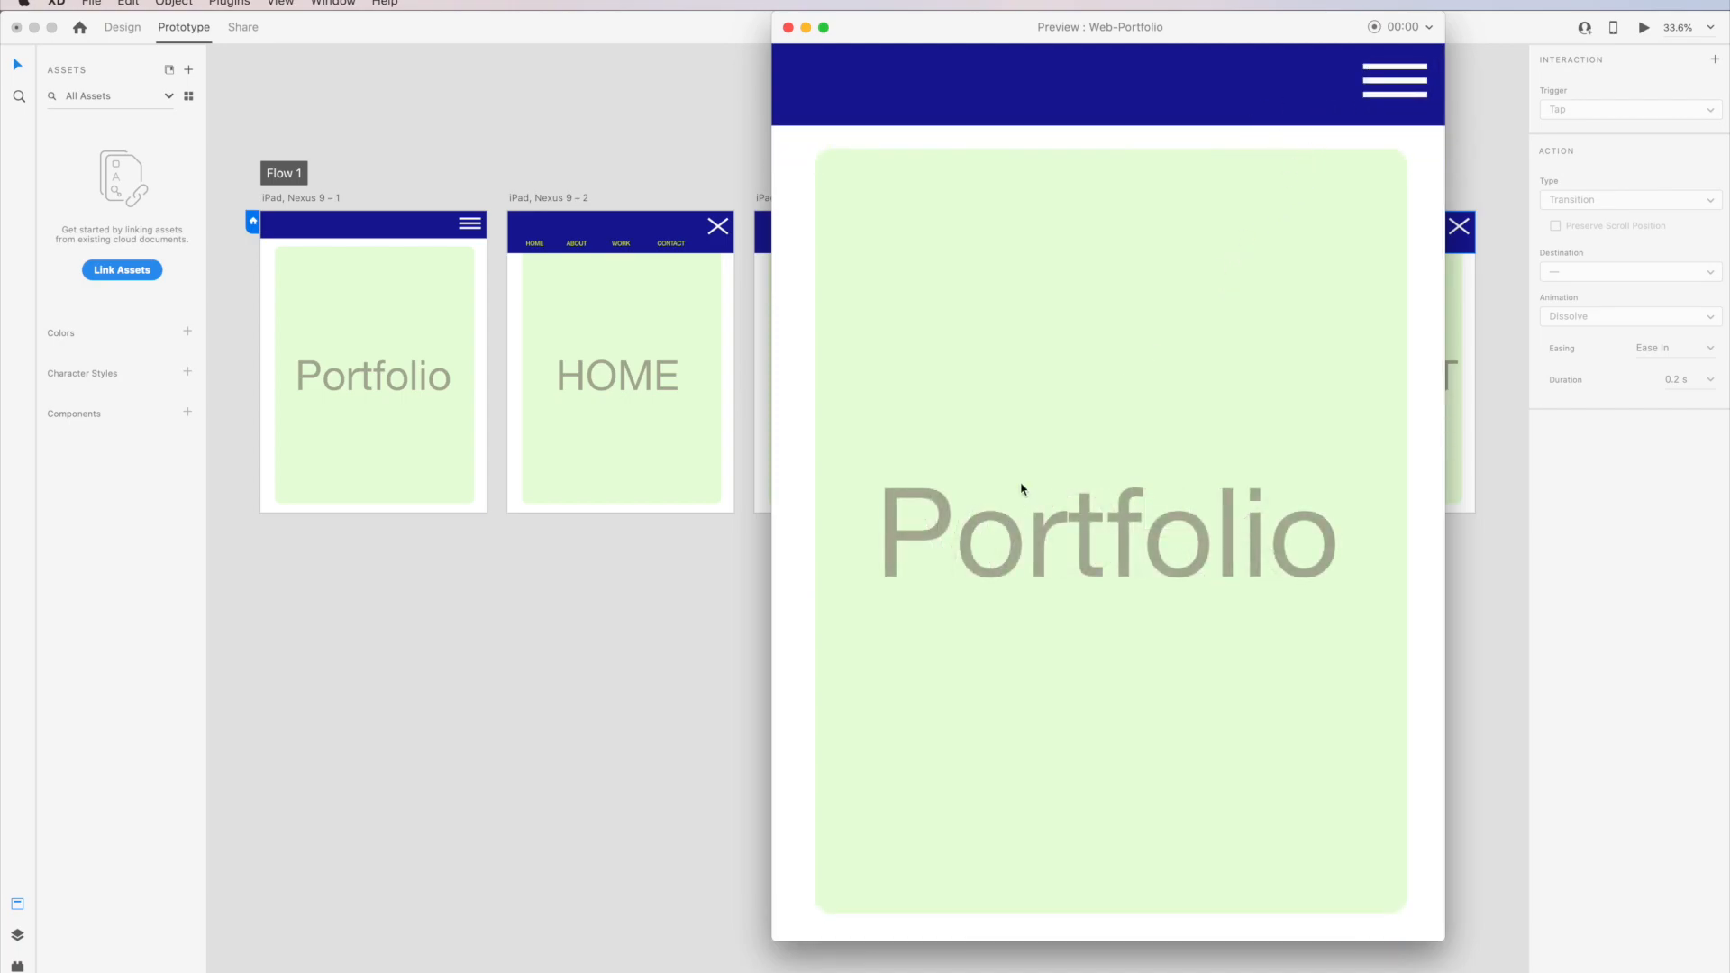
{"action": "left_click", "coordinate": [788, 28]}
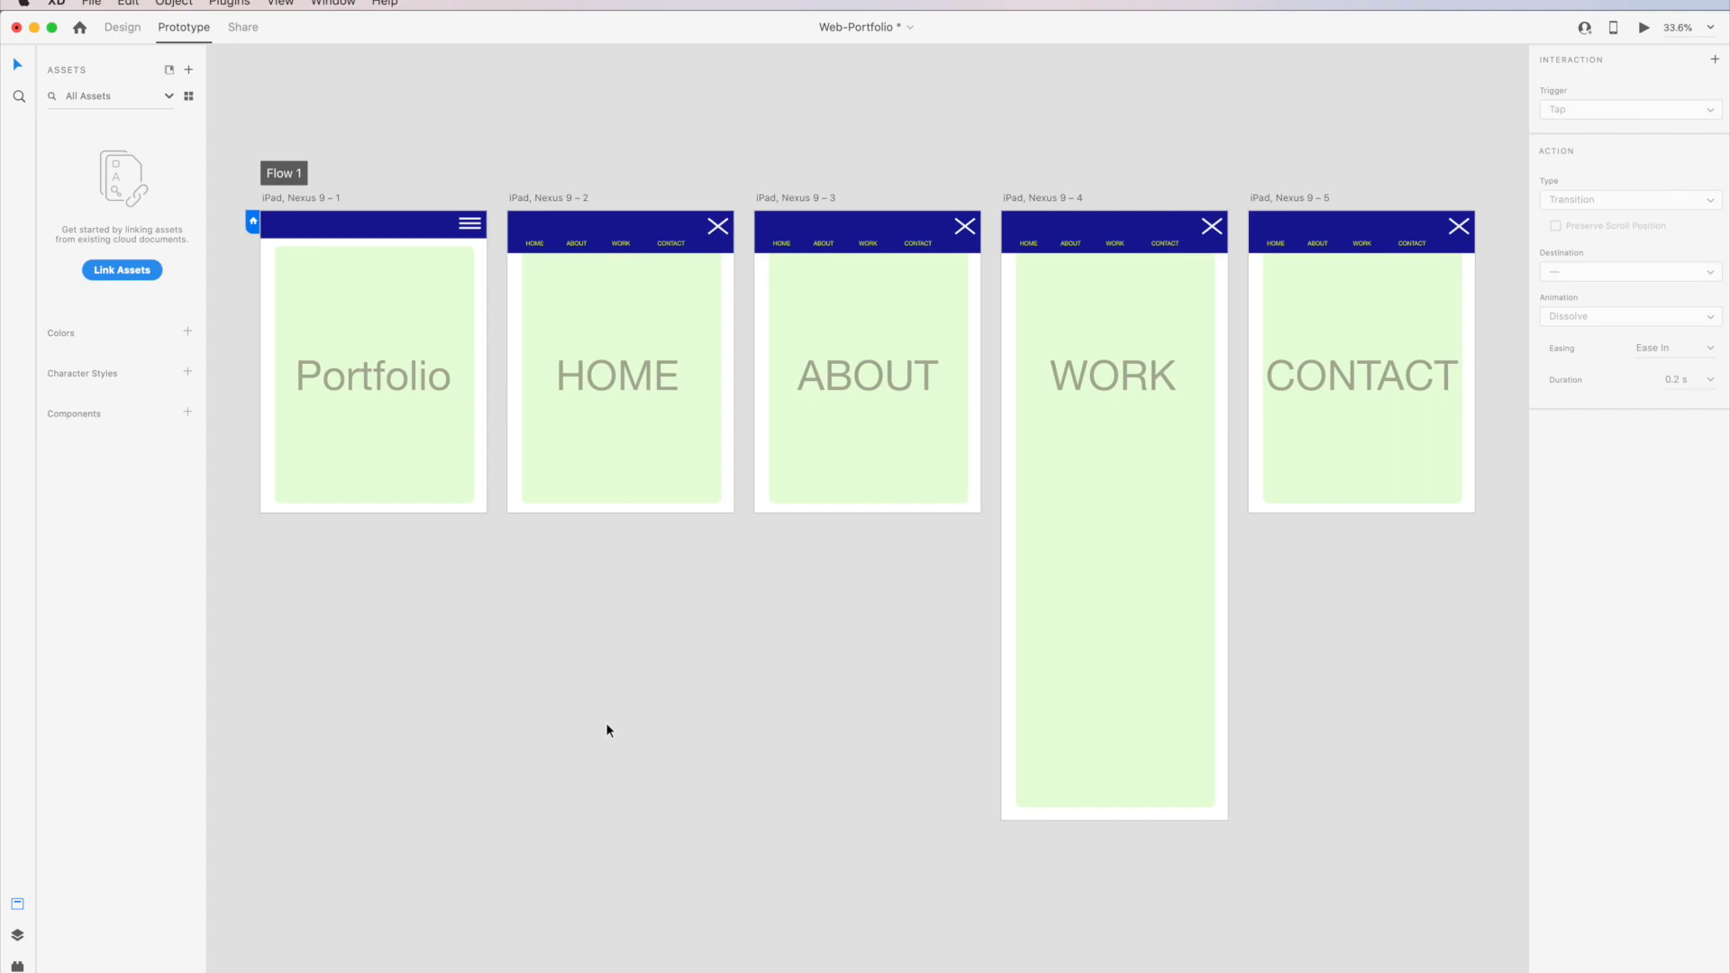
Save the Portfolio heading's text formatting as a character style in the document assets, working in Design mode.
{"action": "left_click", "coordinate": [375, 462]}
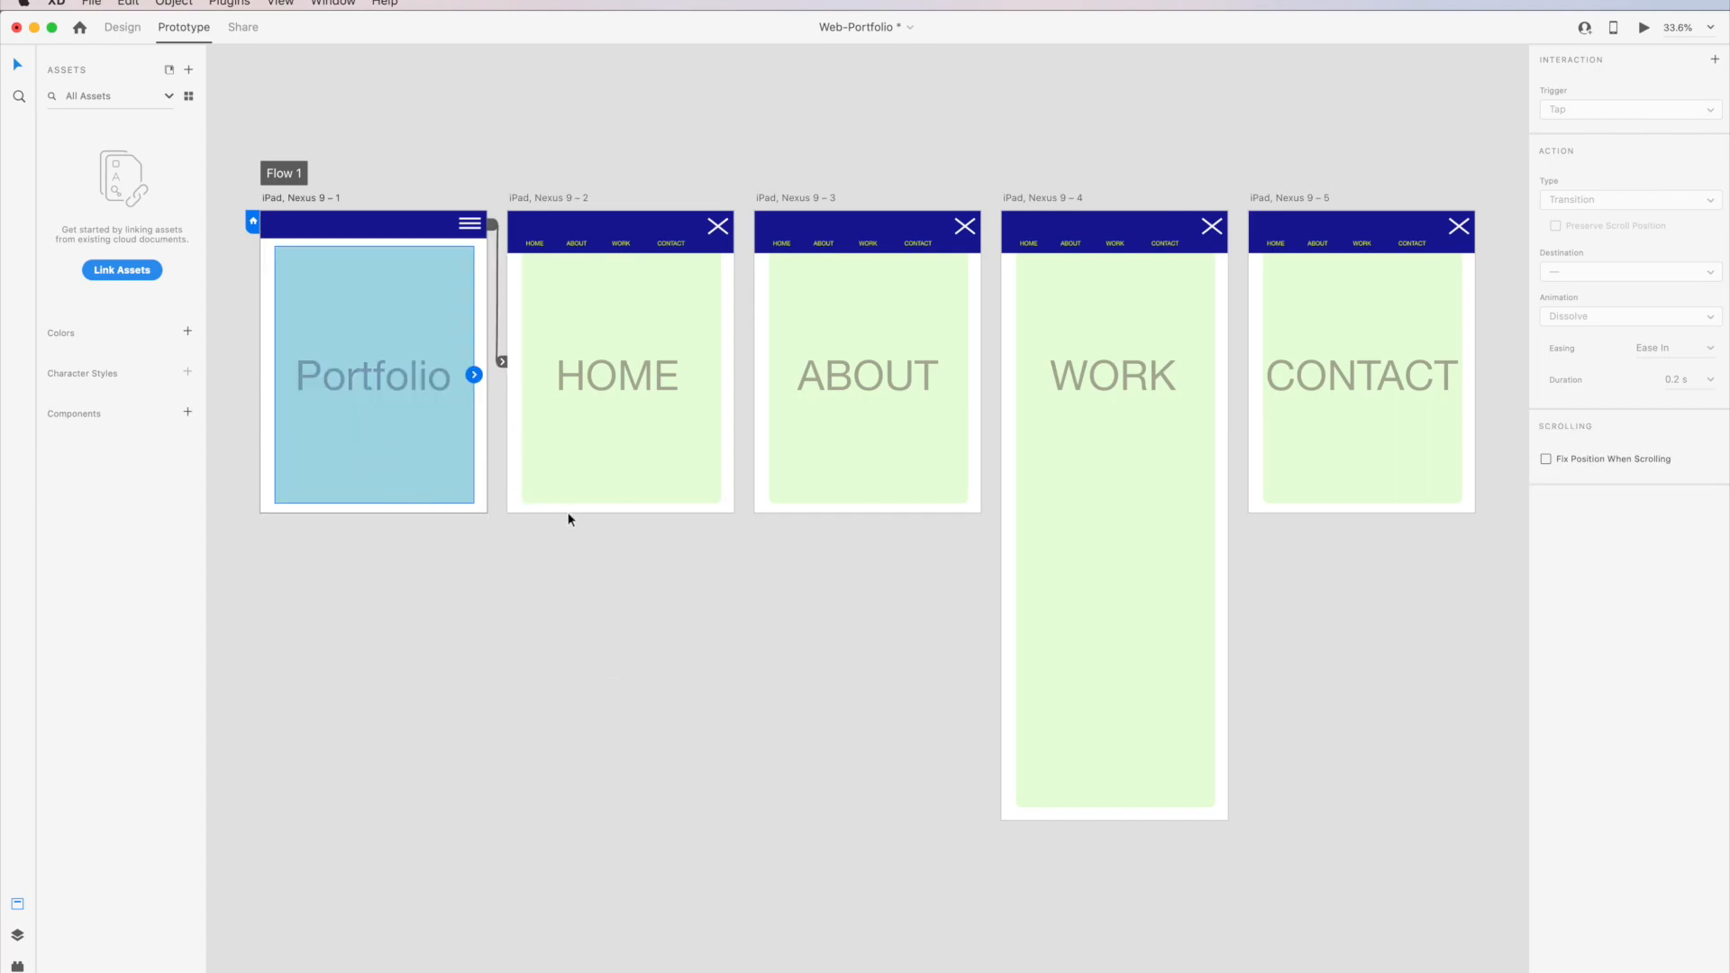
{"action": "left_click", "coordinate": [128, 37]}
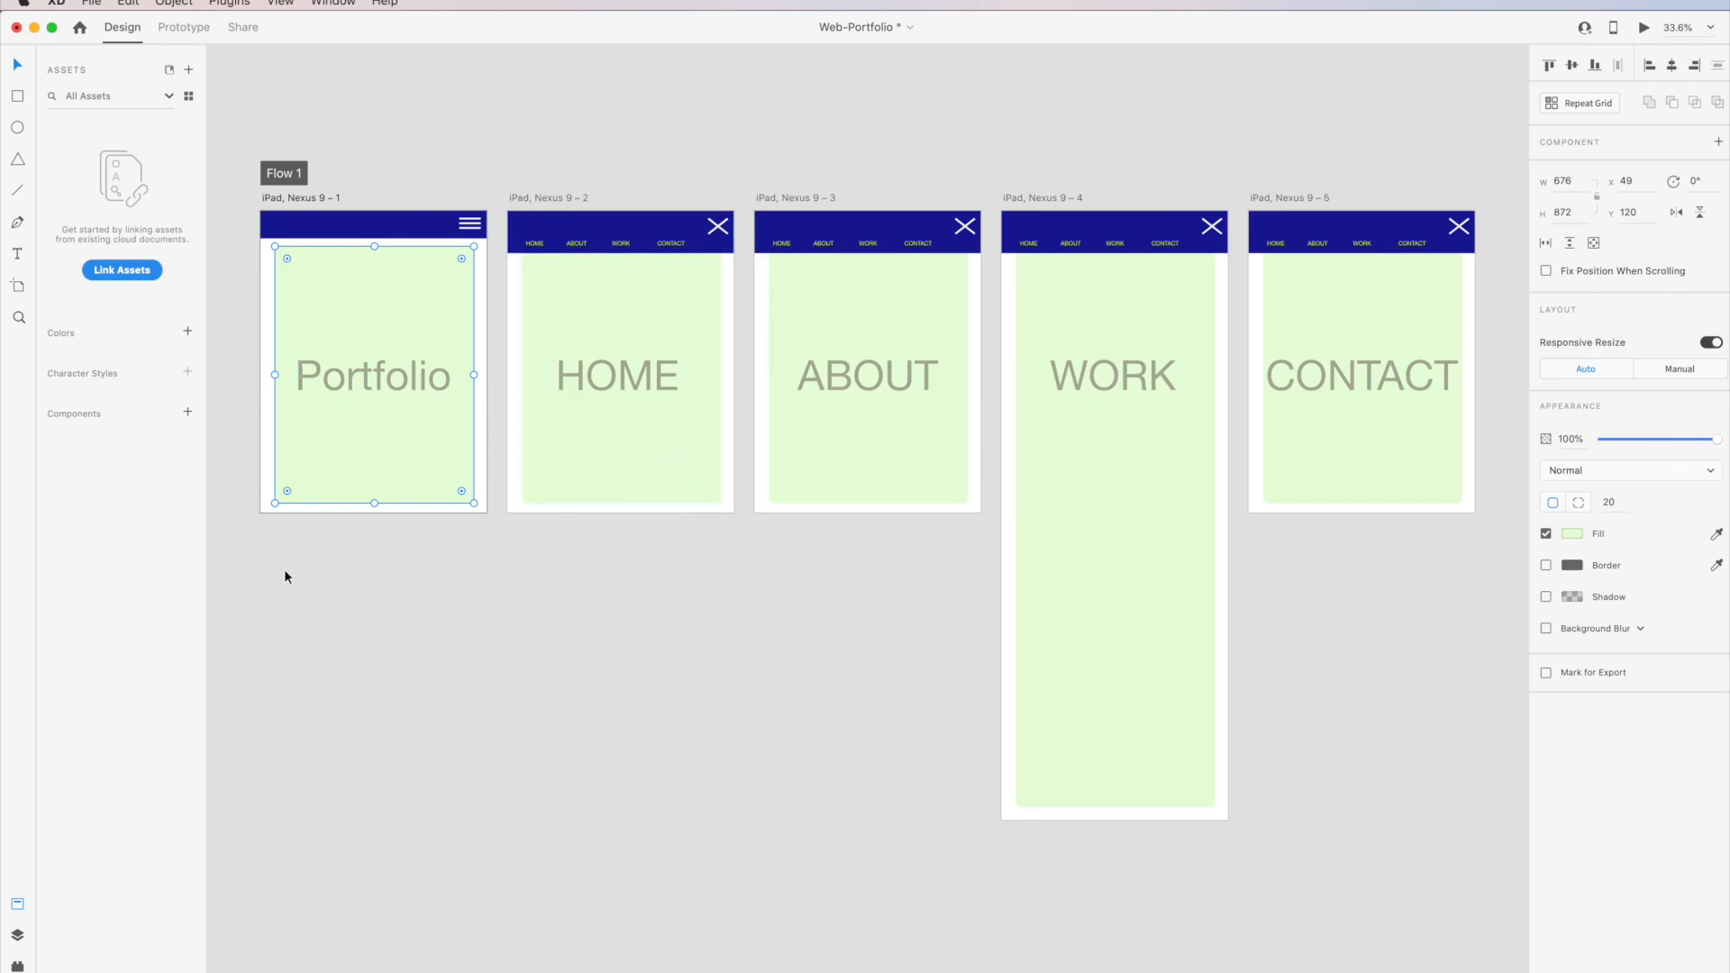
{"action": "left_click", "coordinate": [372, 379]}
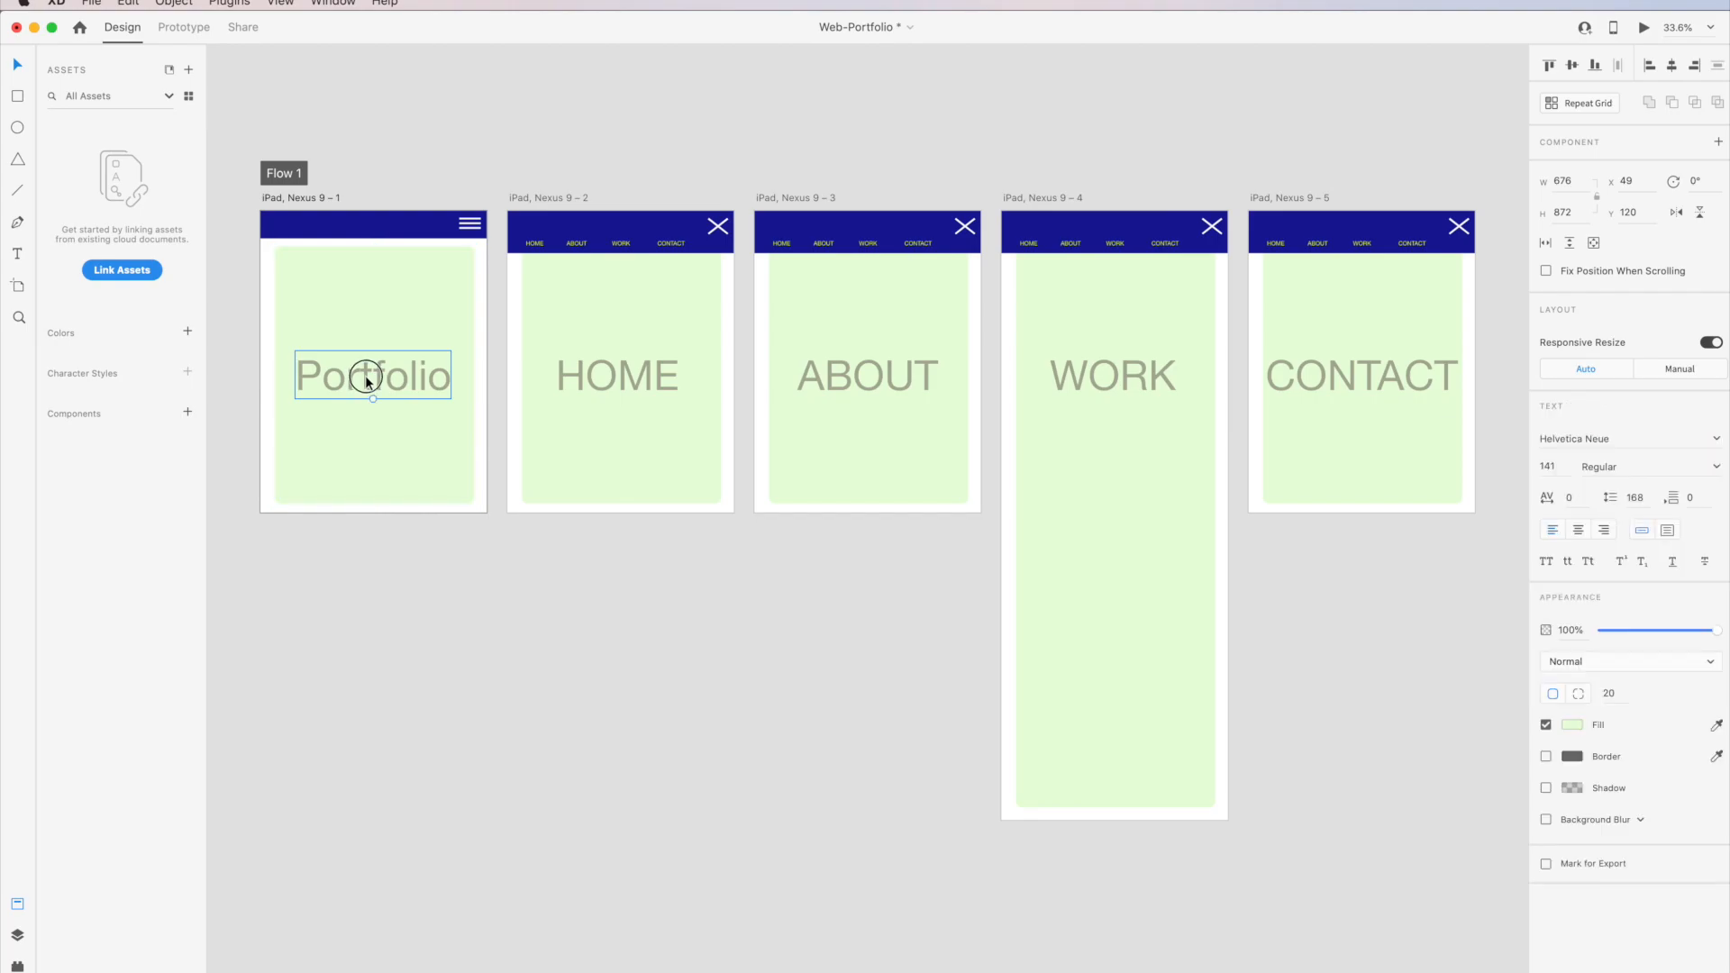
{"action": "left_click", "coordinate": [189, 372]}
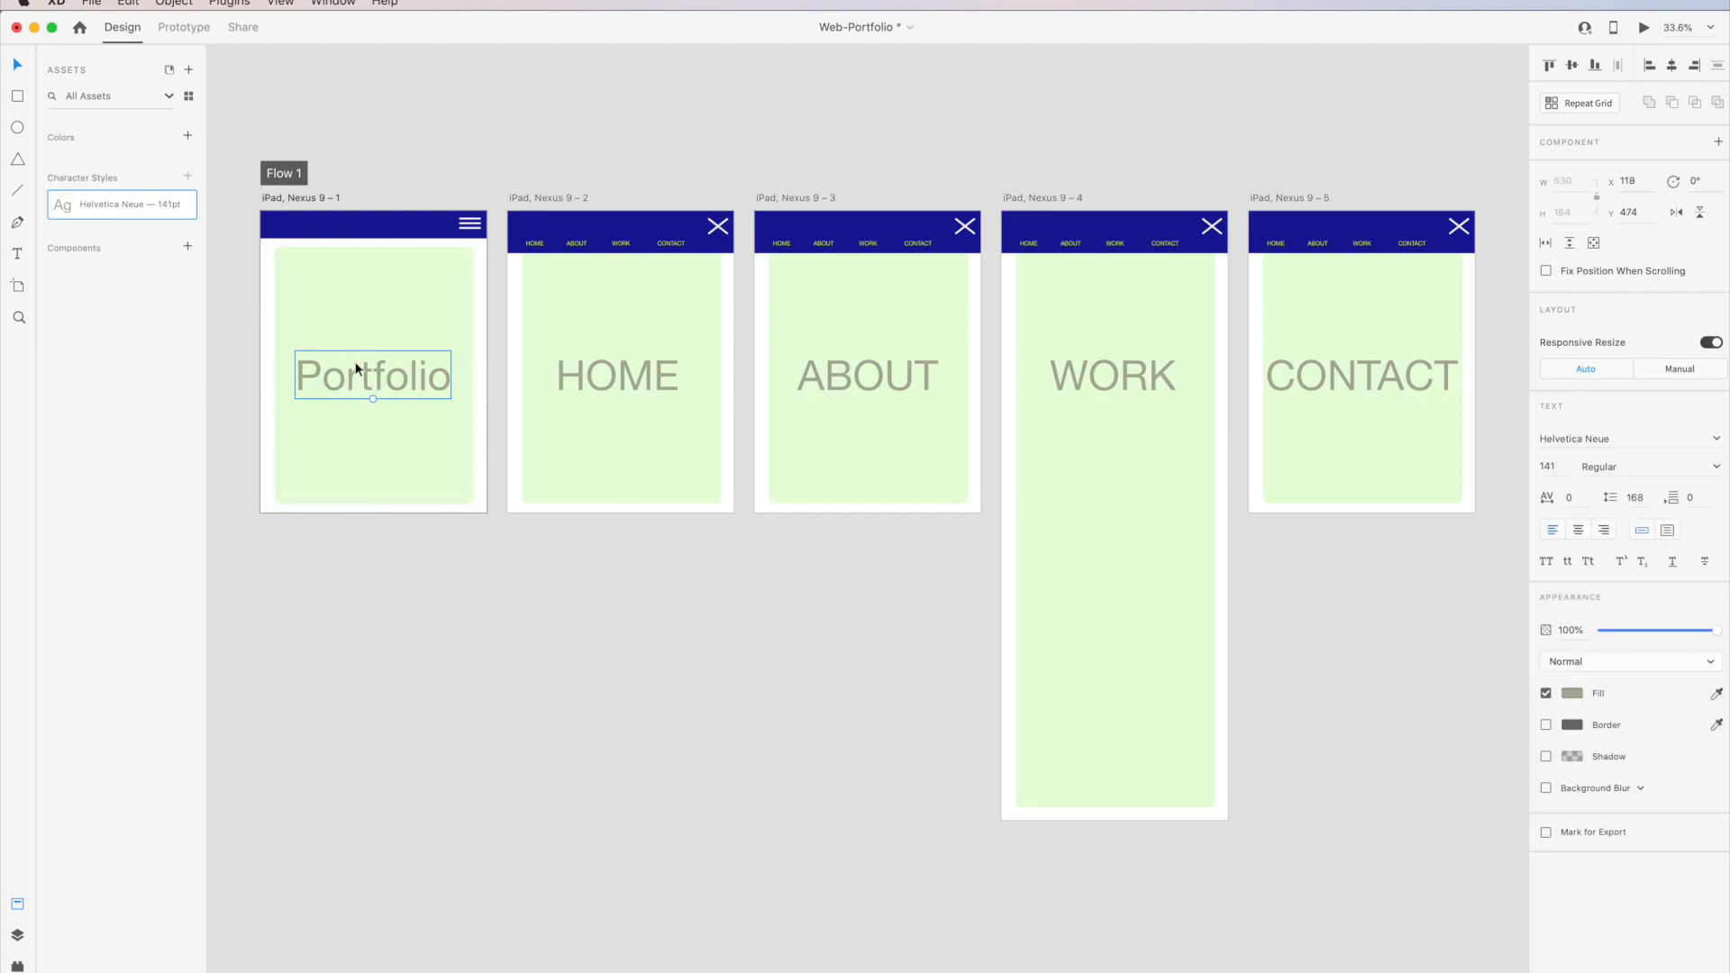
Add the Portfolio artboard's light green panel fill and dark blue header fill to the document's color assets.
{"action": "left_click", "coordinate": [327, 296]}
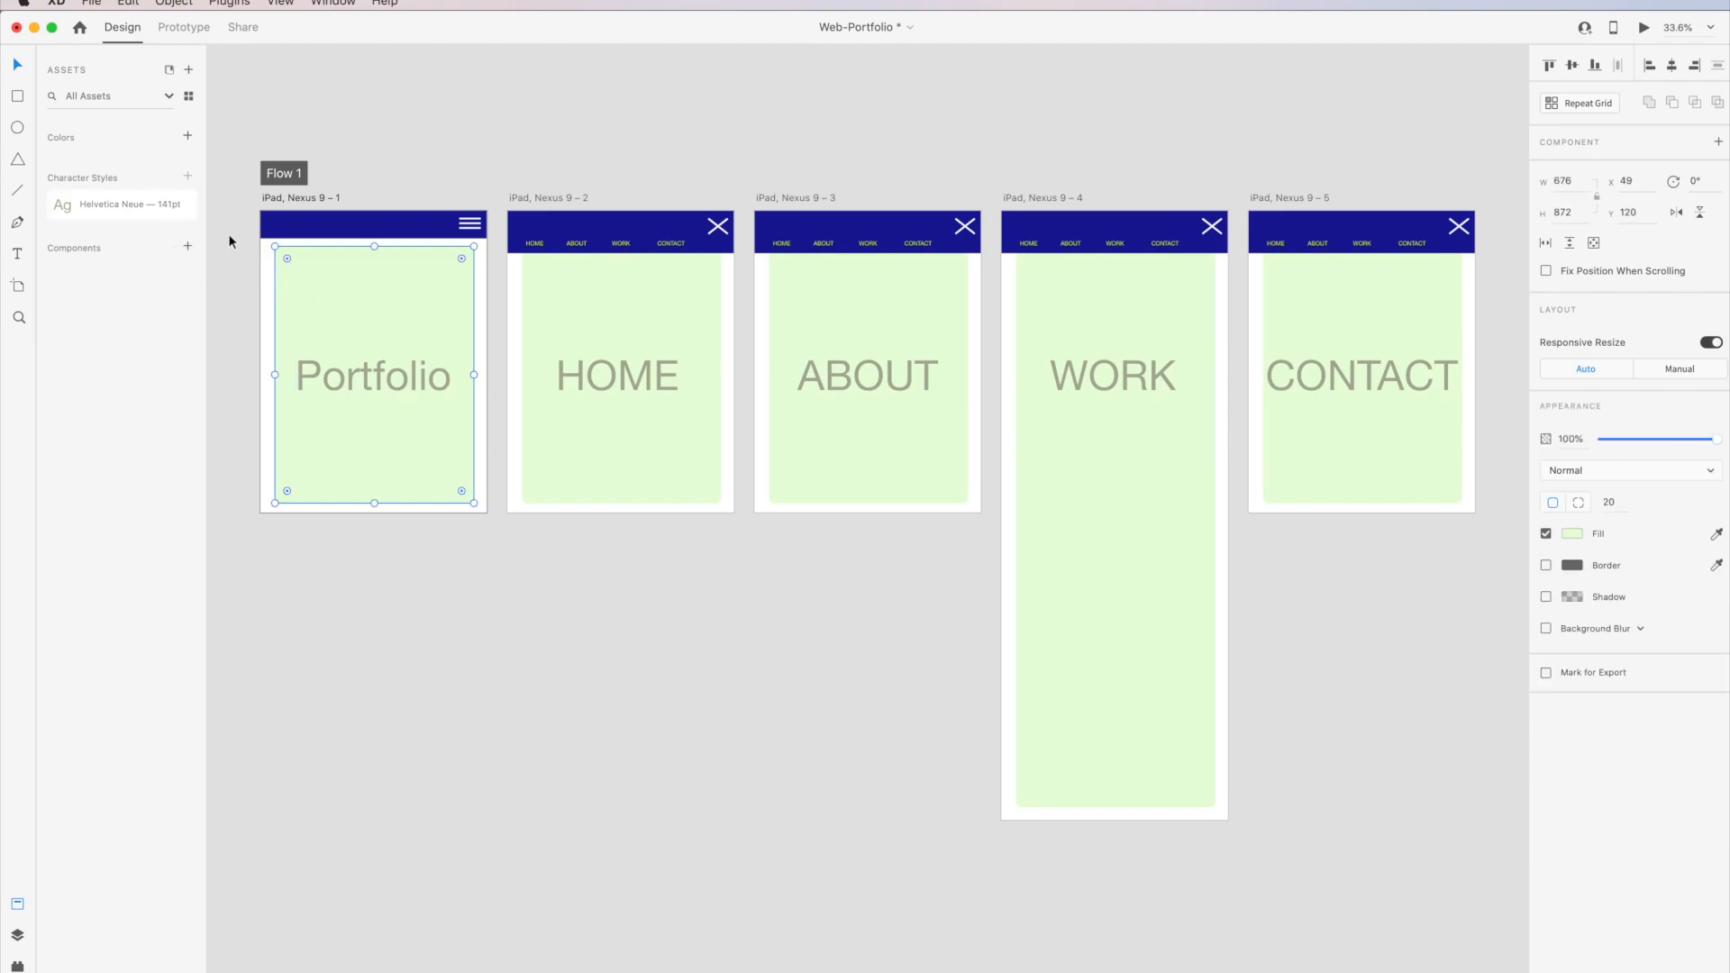
{"action": "left_click", "coordinate": [187, 136]}
{"action": "left_click", "coordinate": [308, 231]}
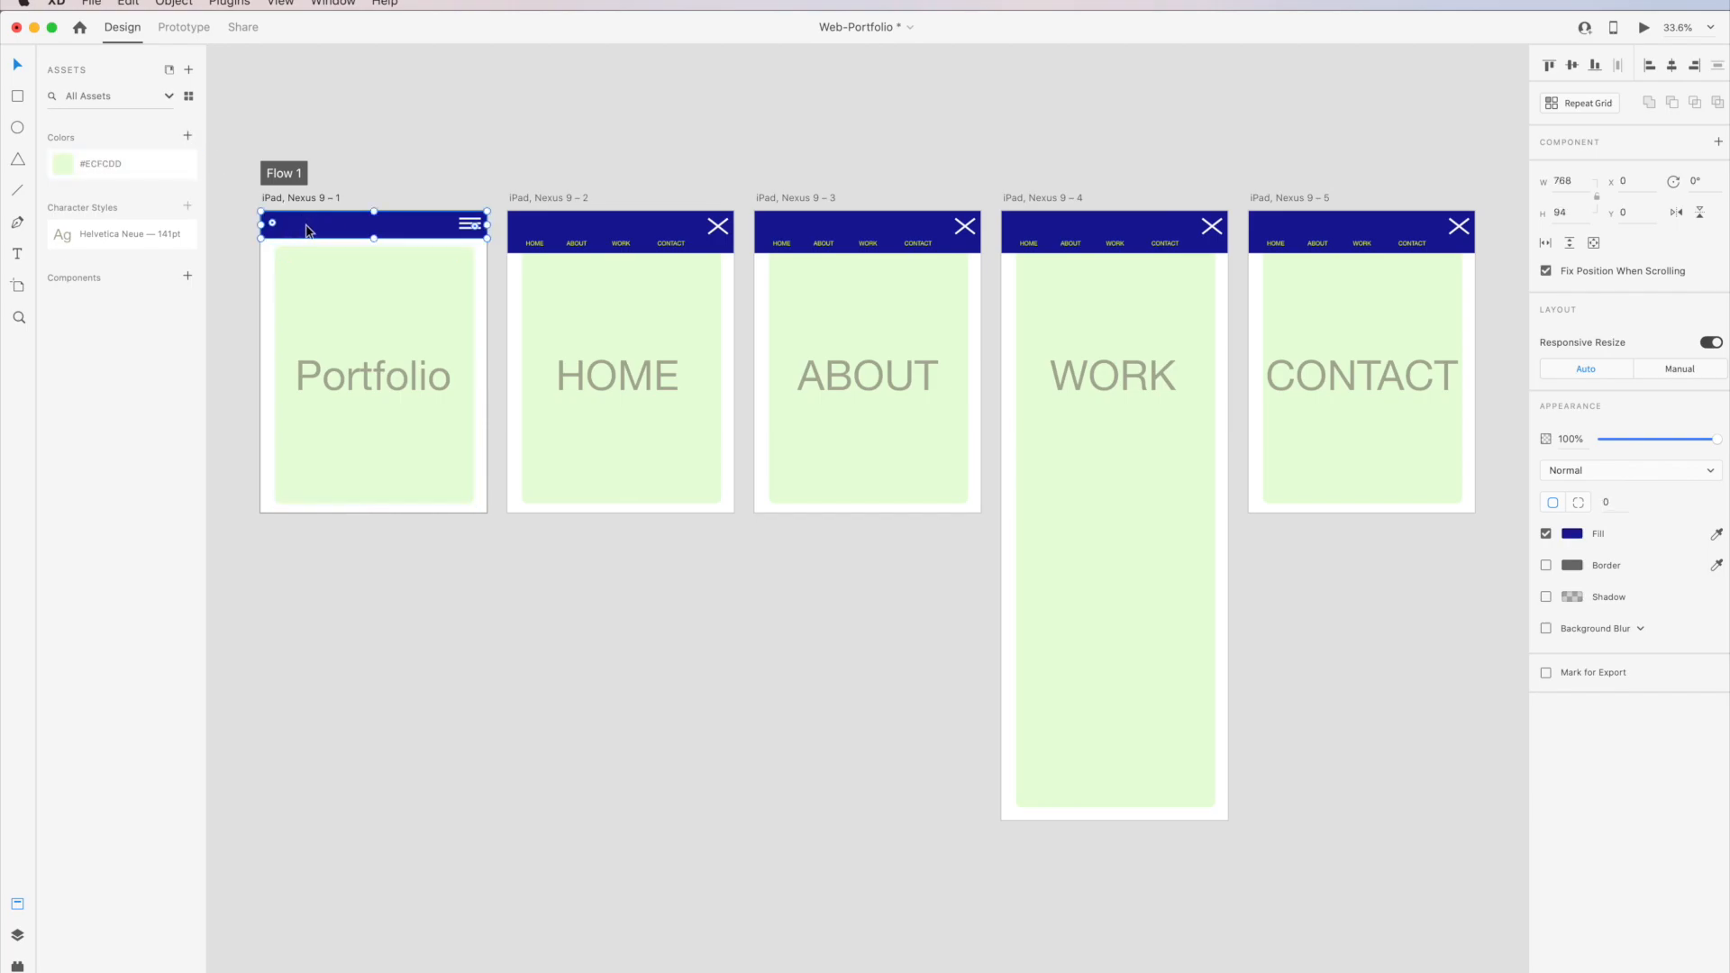
{"action": "left_click", "coordinate": [187, 137]}
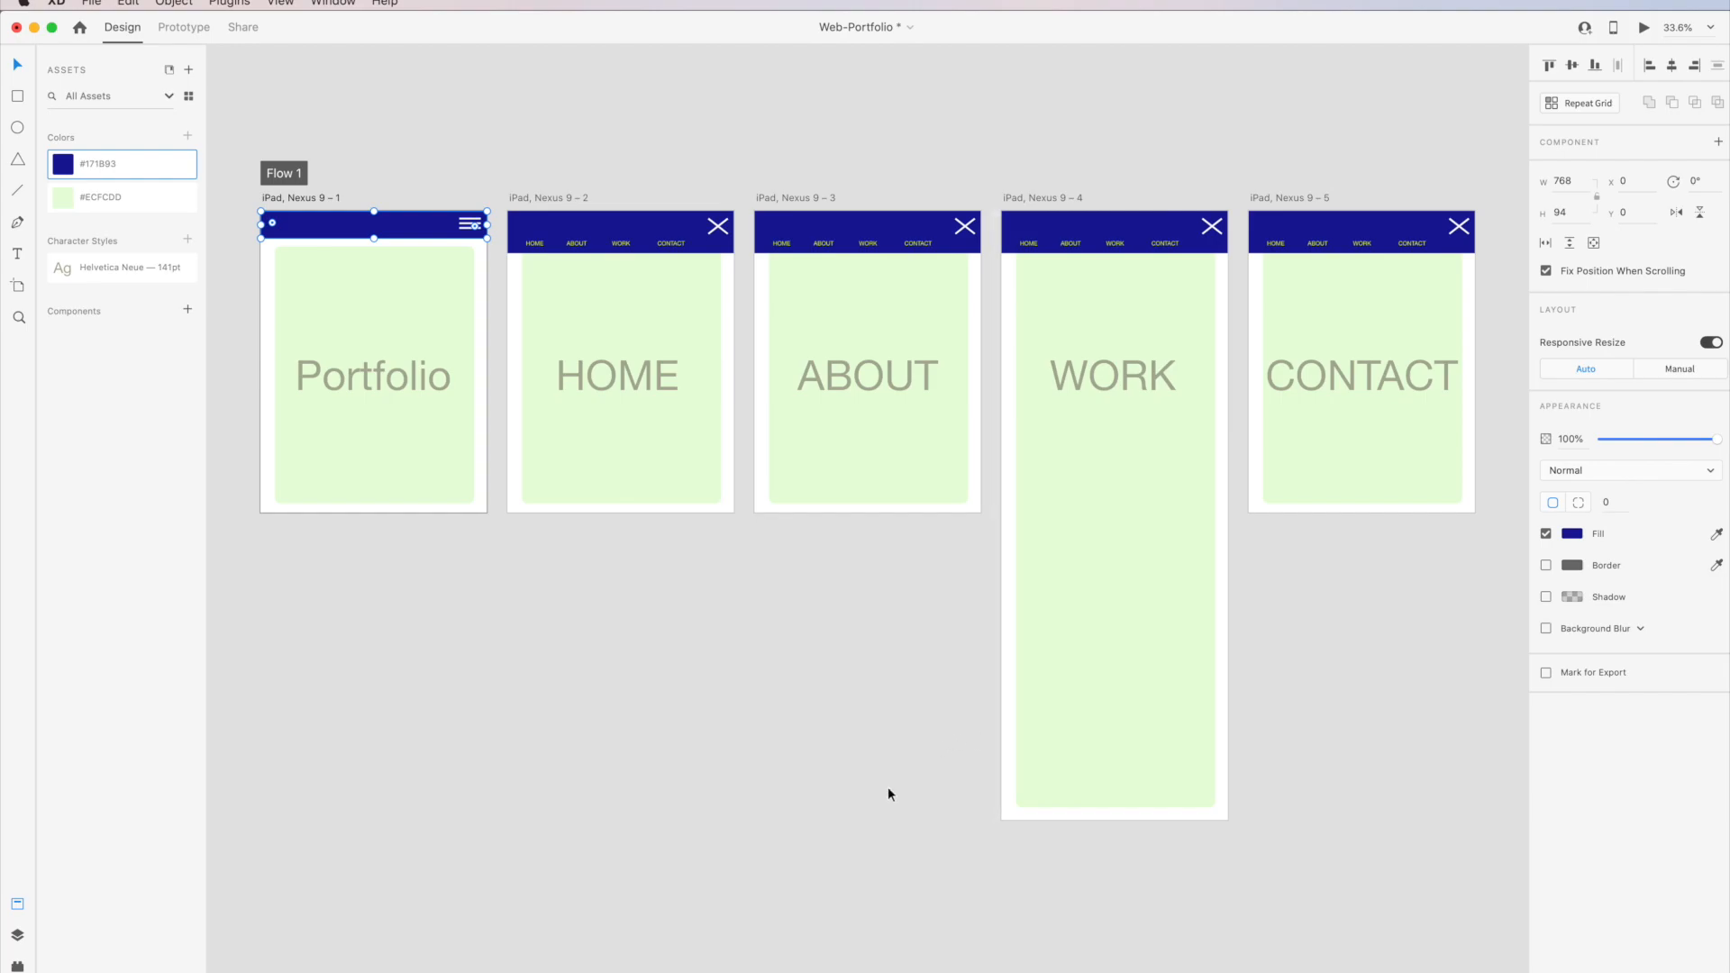
Add an iPad, Nexus 9 artboard and move it below the Portfolio artboard, to about X 33, Y 2257.
{"action": "left_click_drag", "start_coordinate": [844, 850], "coordinate": [838, 443]}
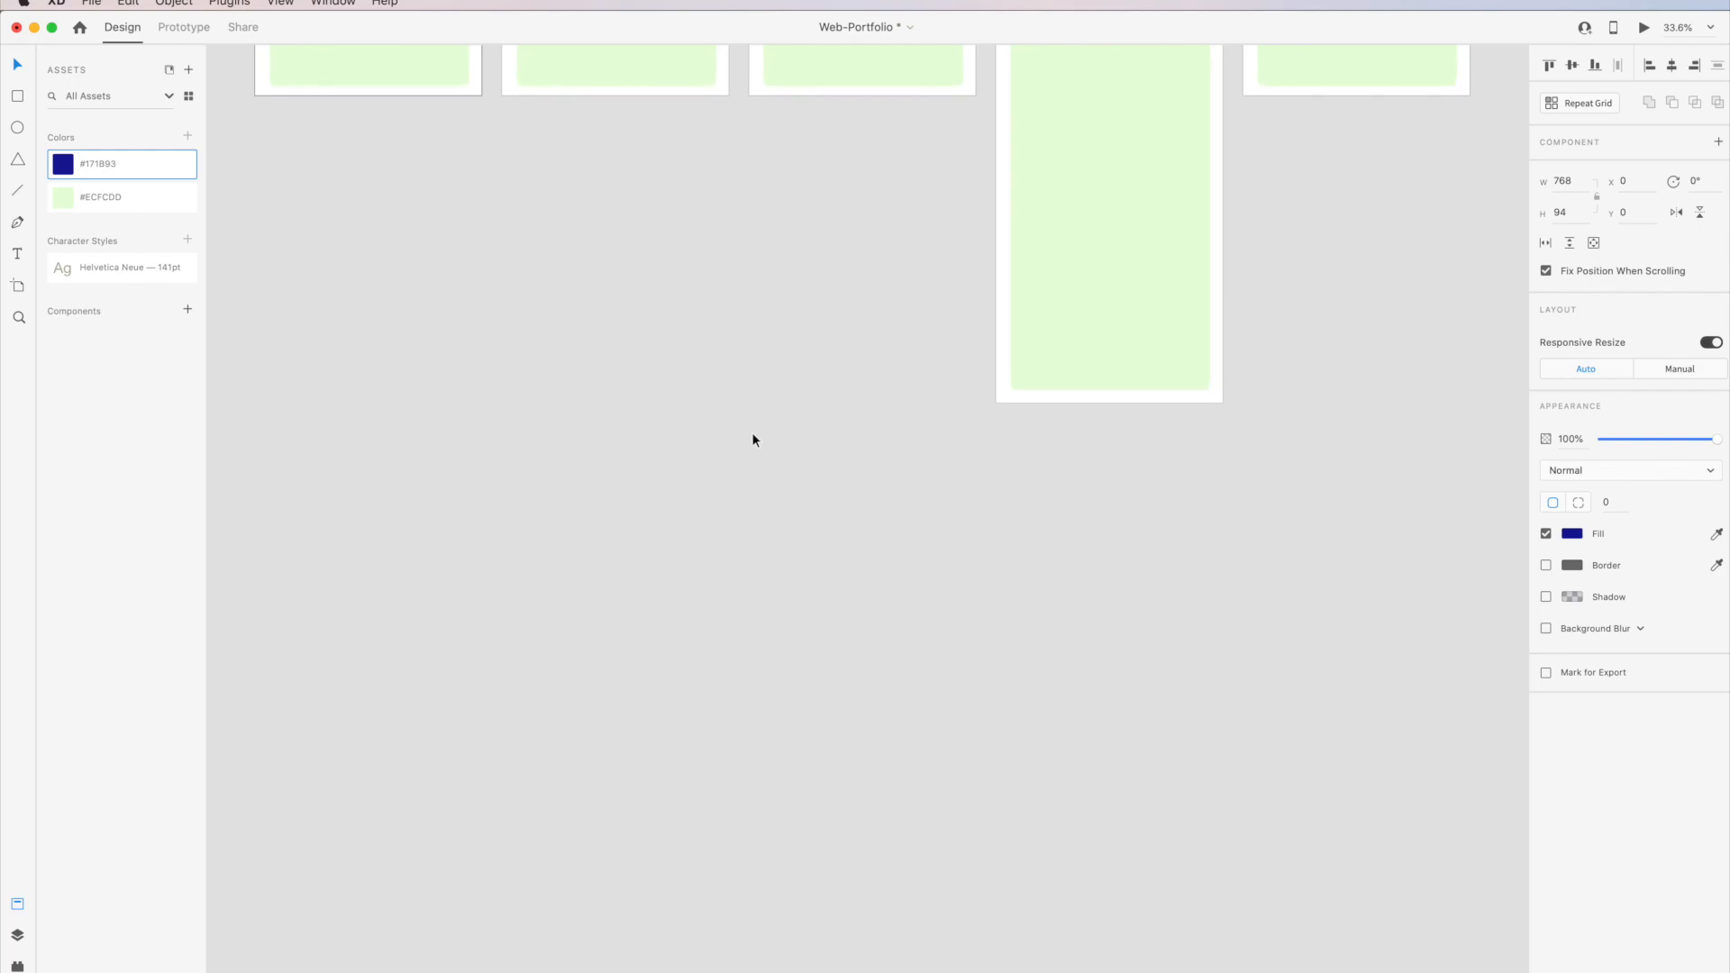
{"action": "left_click", "coordinate": [355, 411]}
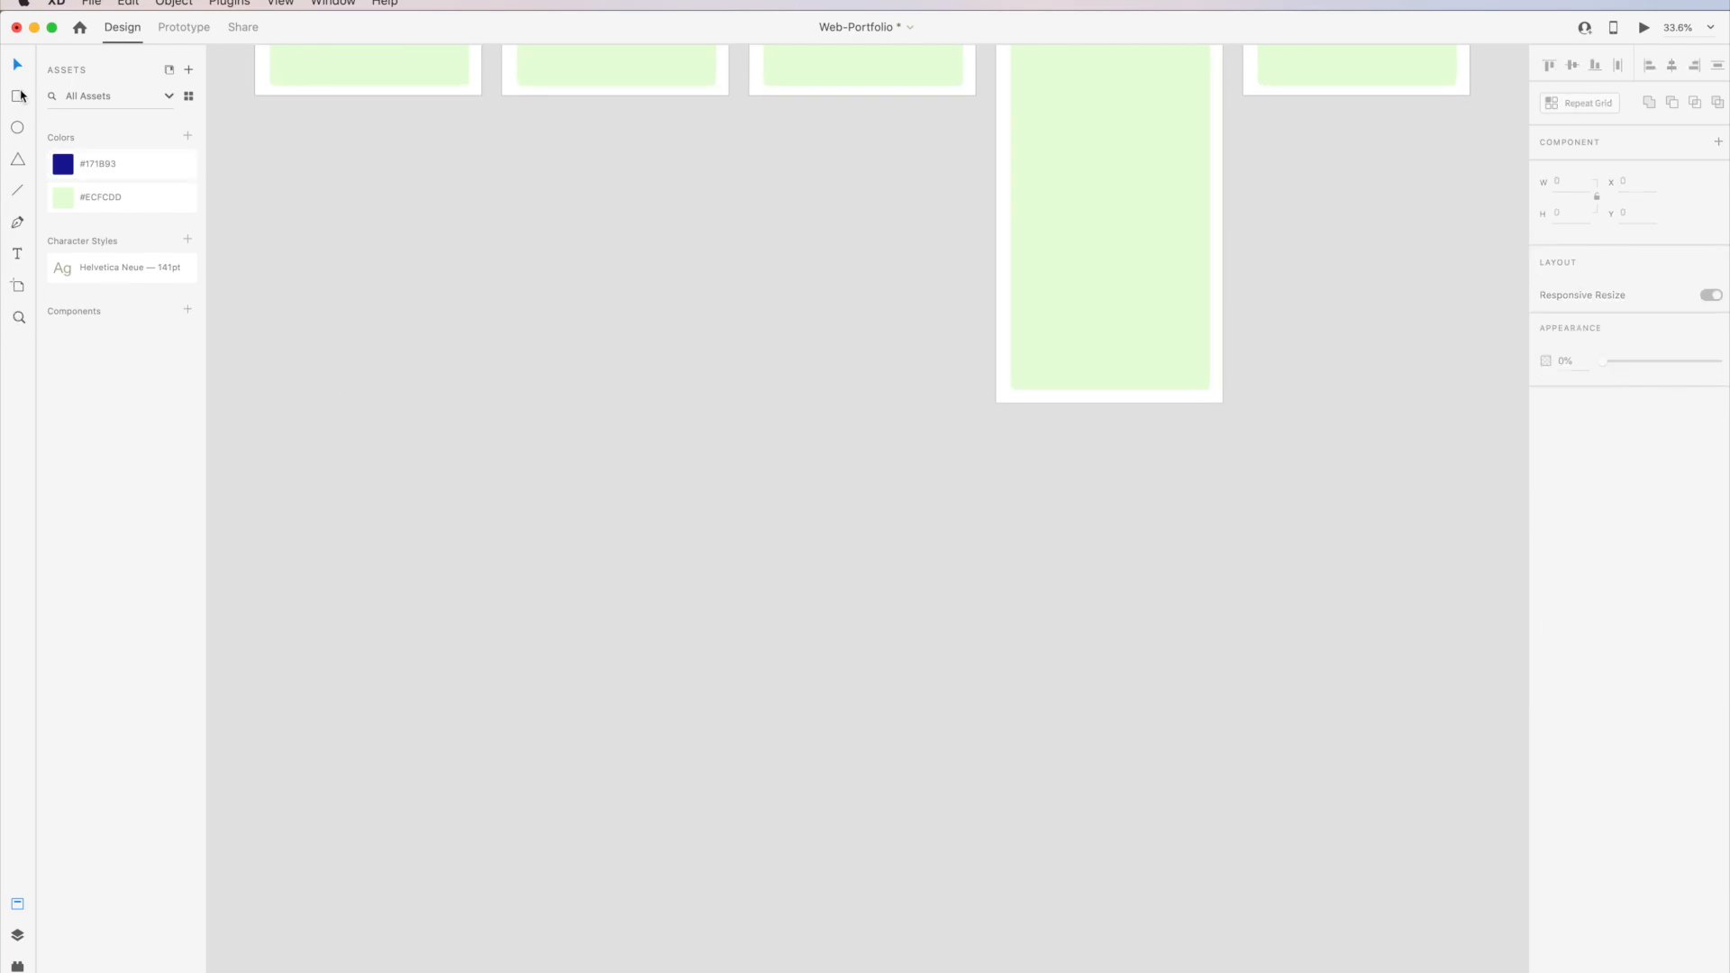
{"action": "left_click", "coordinate": [18, 288]}
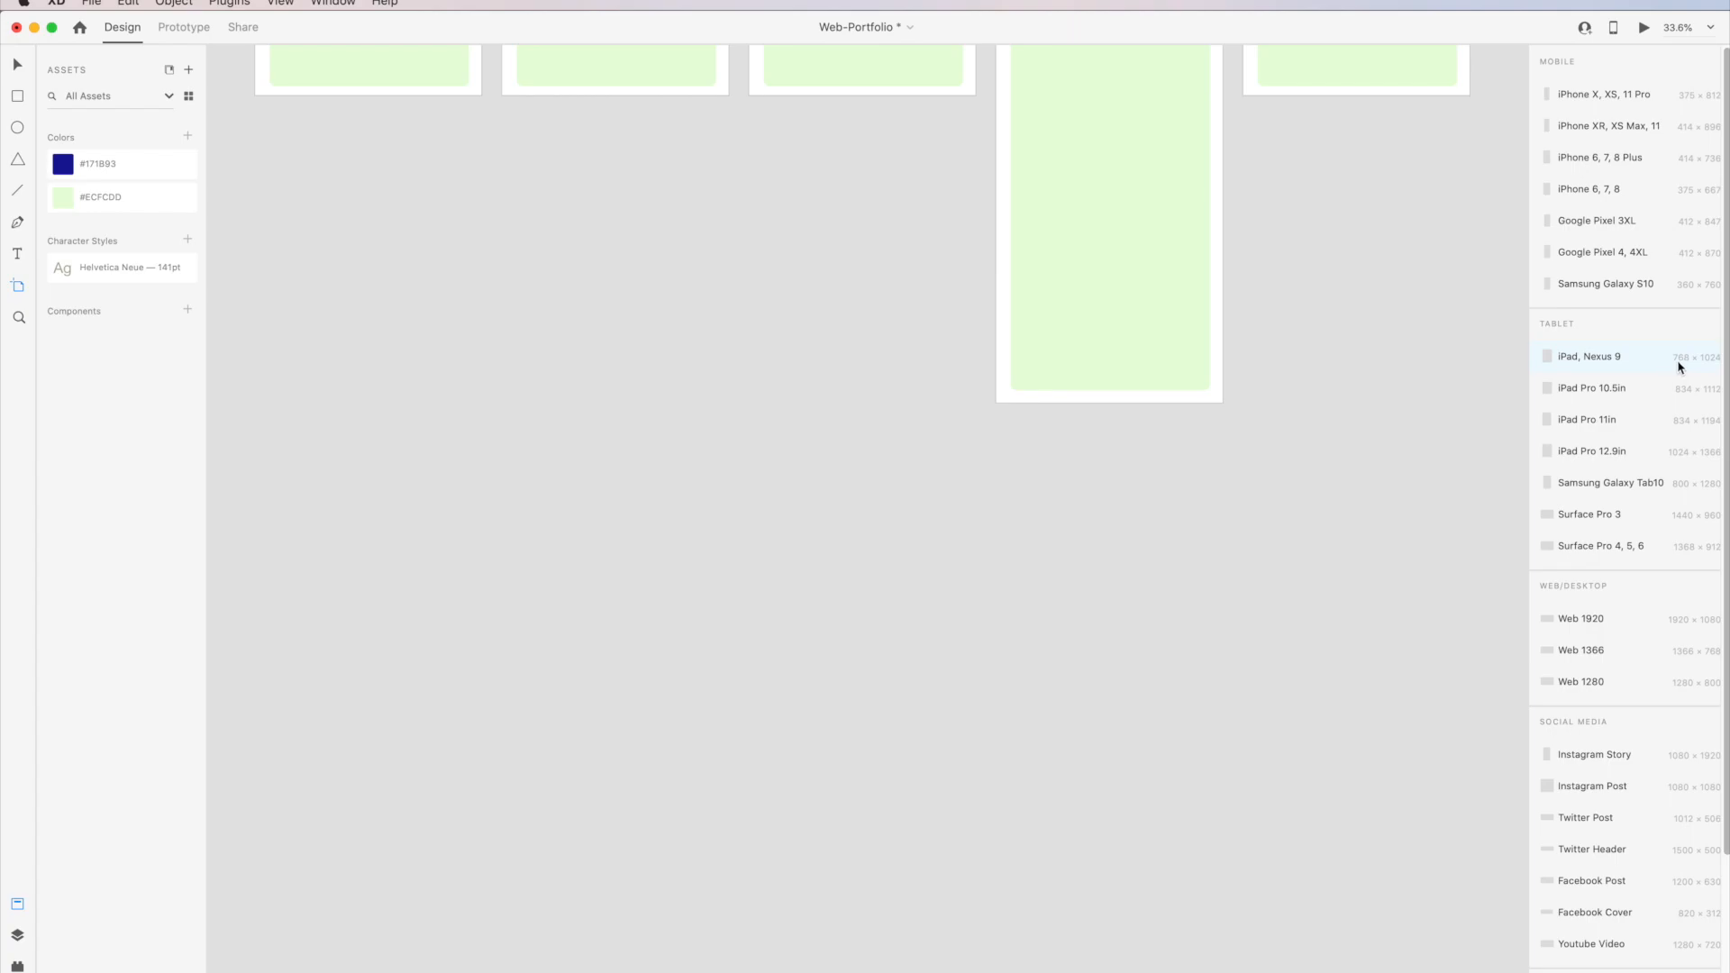
{"action": "left_click", "coordinate": [1582, 357]}
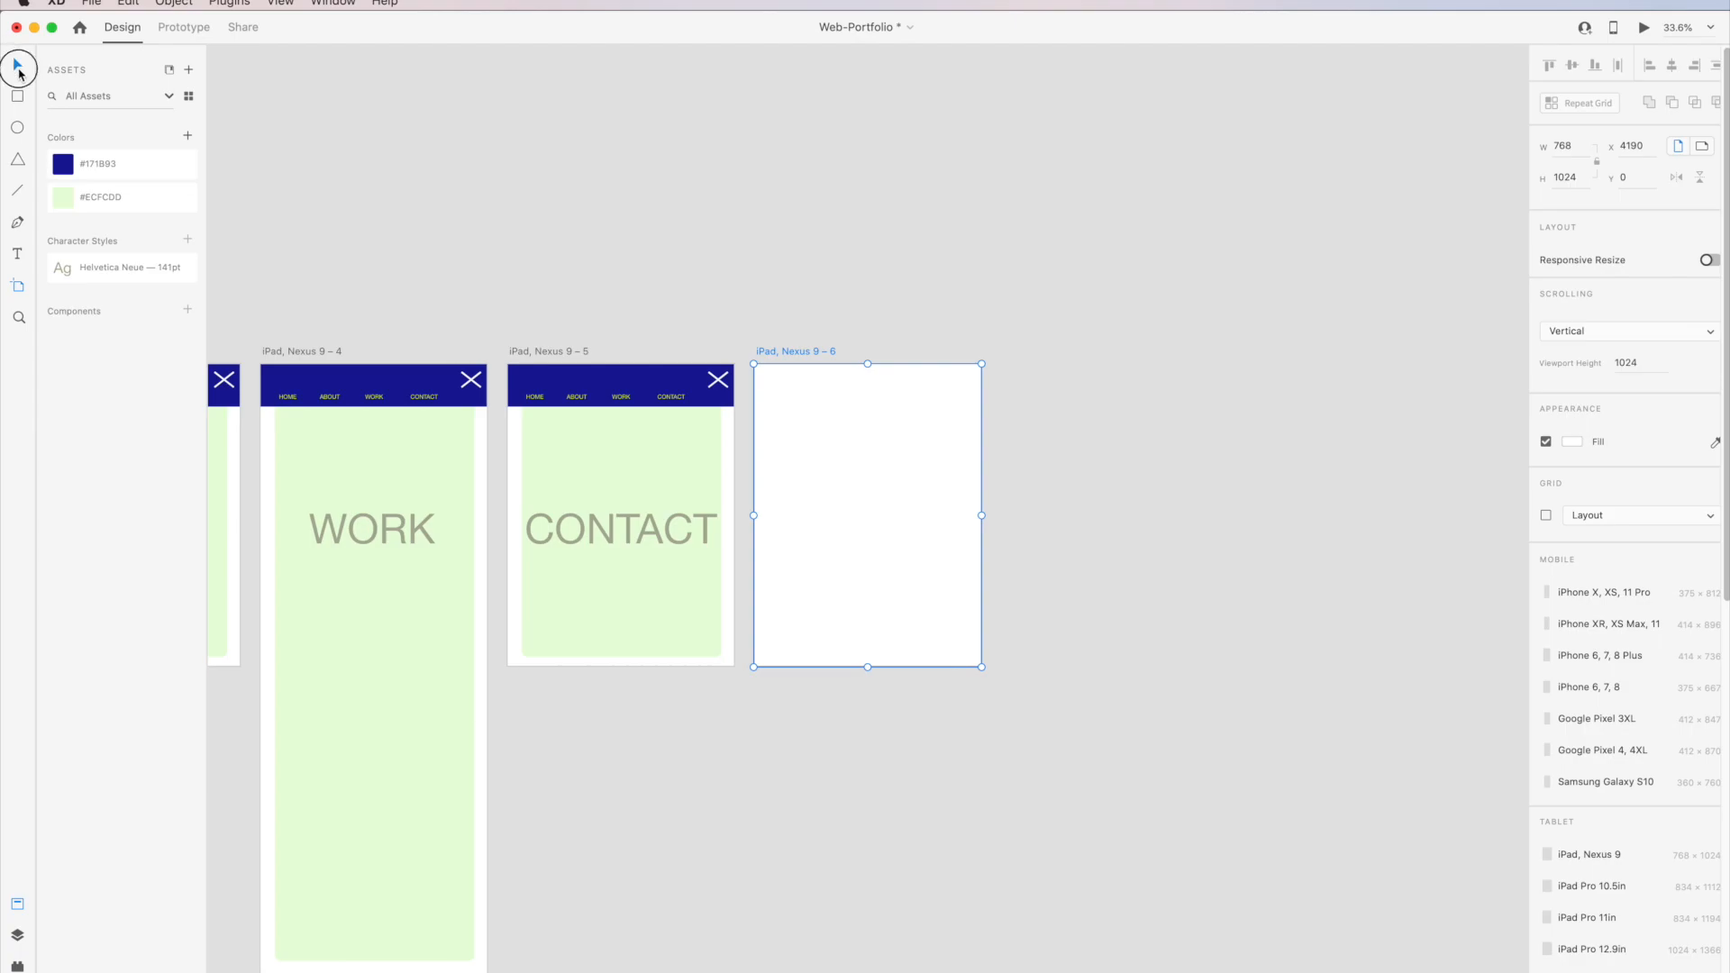
{"action": "left_click", "coordinate": [17, 65]}
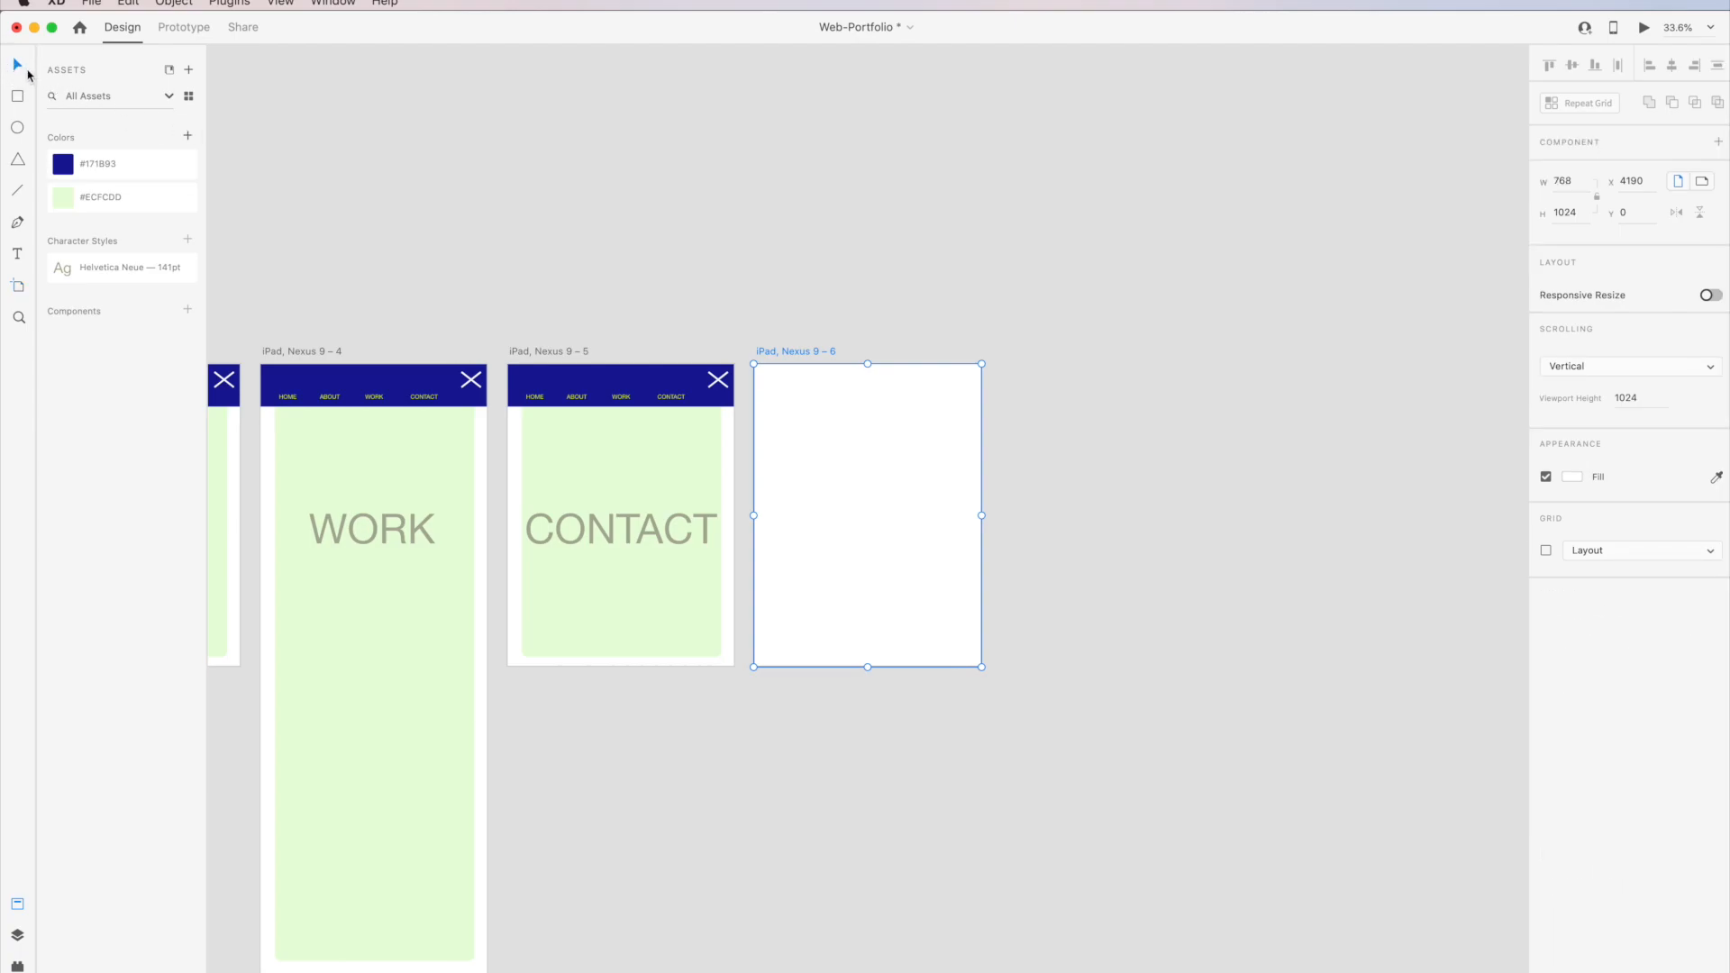
{"action": "left_click", "coordinate": [1101, 378]}
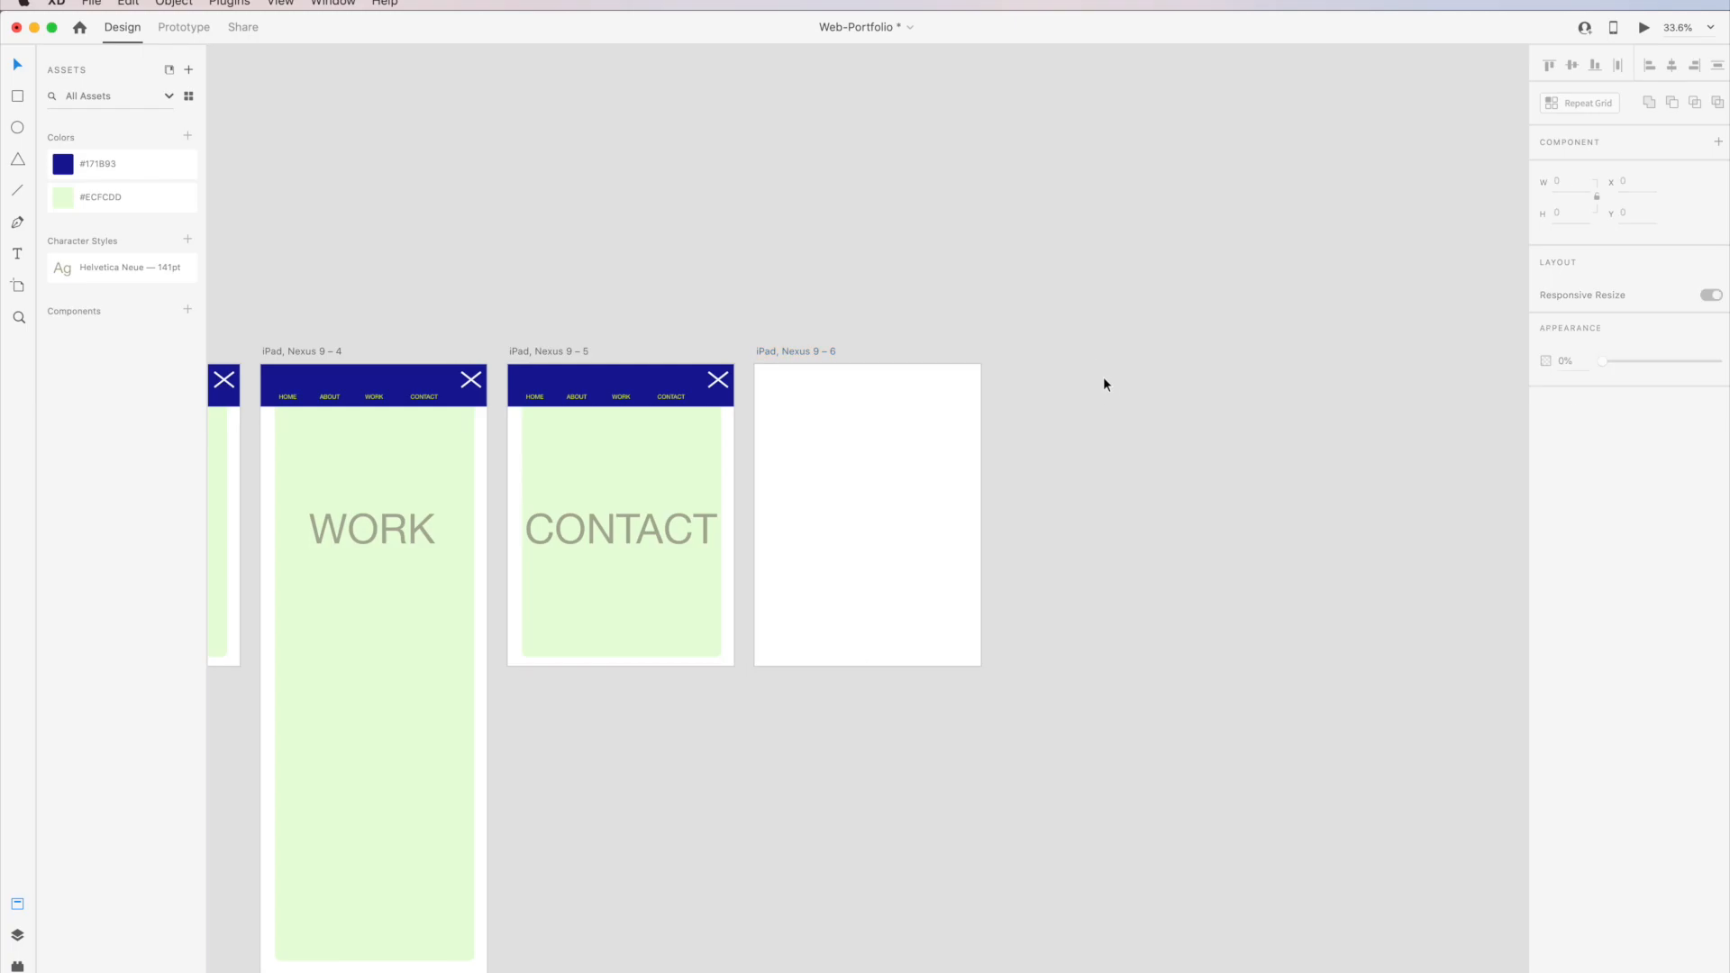
{"action": "left_click_drag", "start_coordinate": [866, 500], "coordinate": [505, 808]}
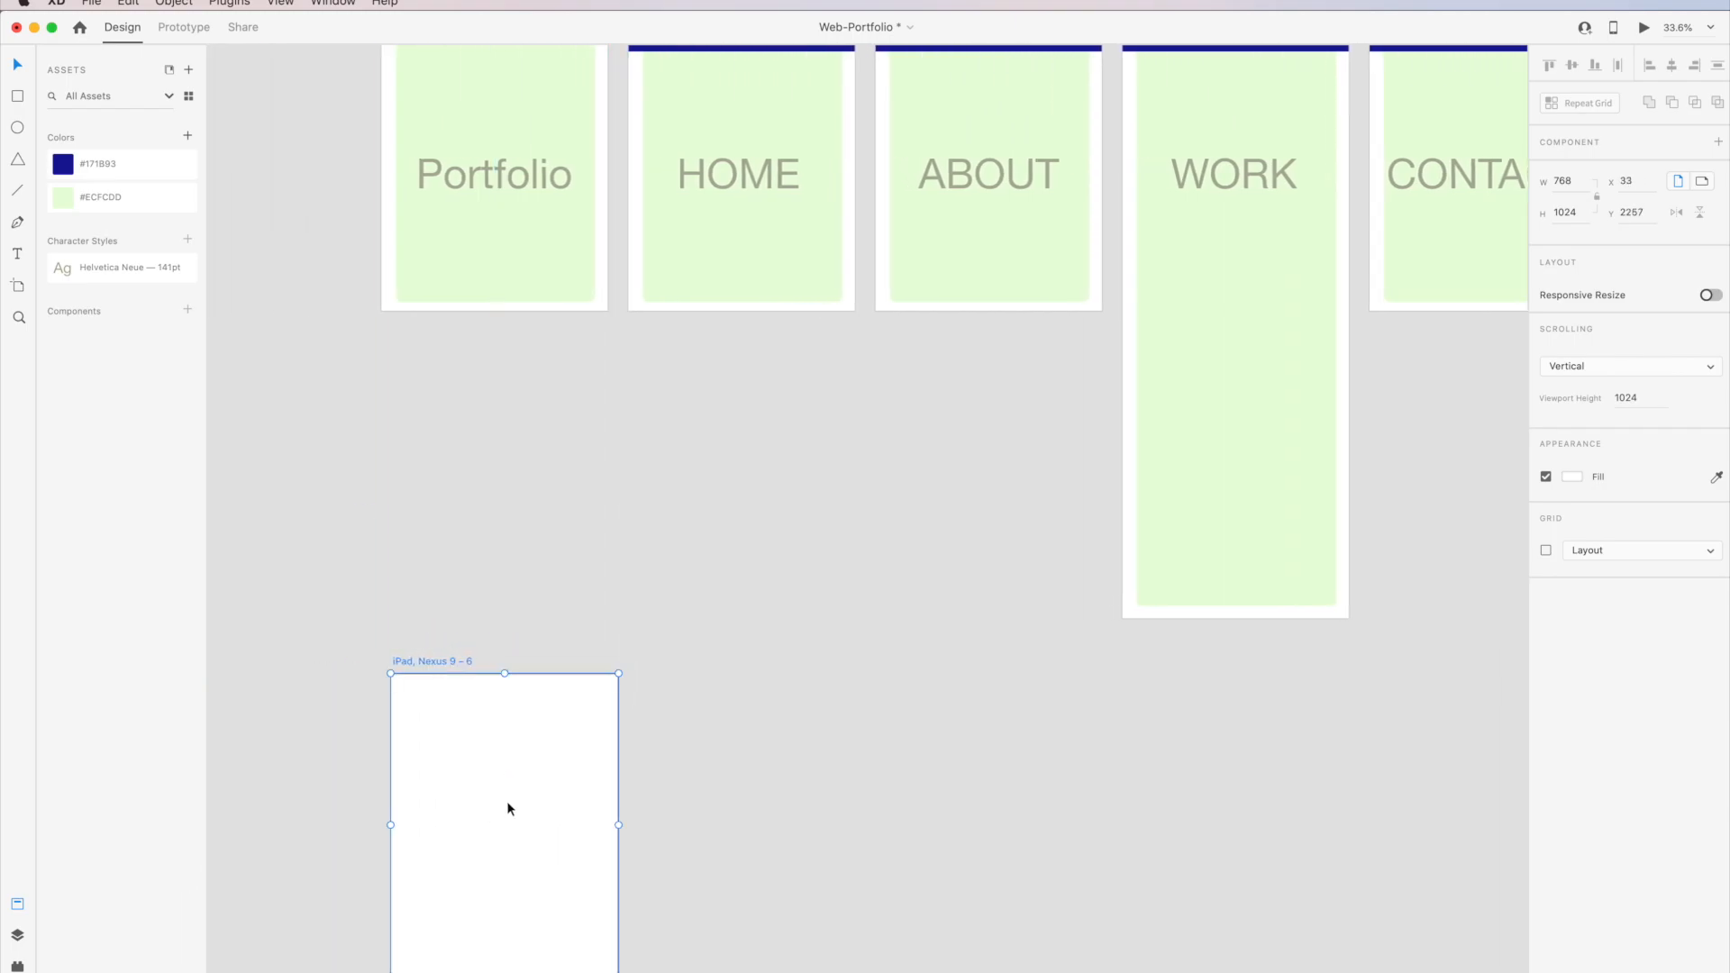
Rename the new blank artboard as "iPad, Next".
{"action": "double_click", "coordinate": [451, 661]}
{"action": "left_click", "coordinate": [436, 660]}
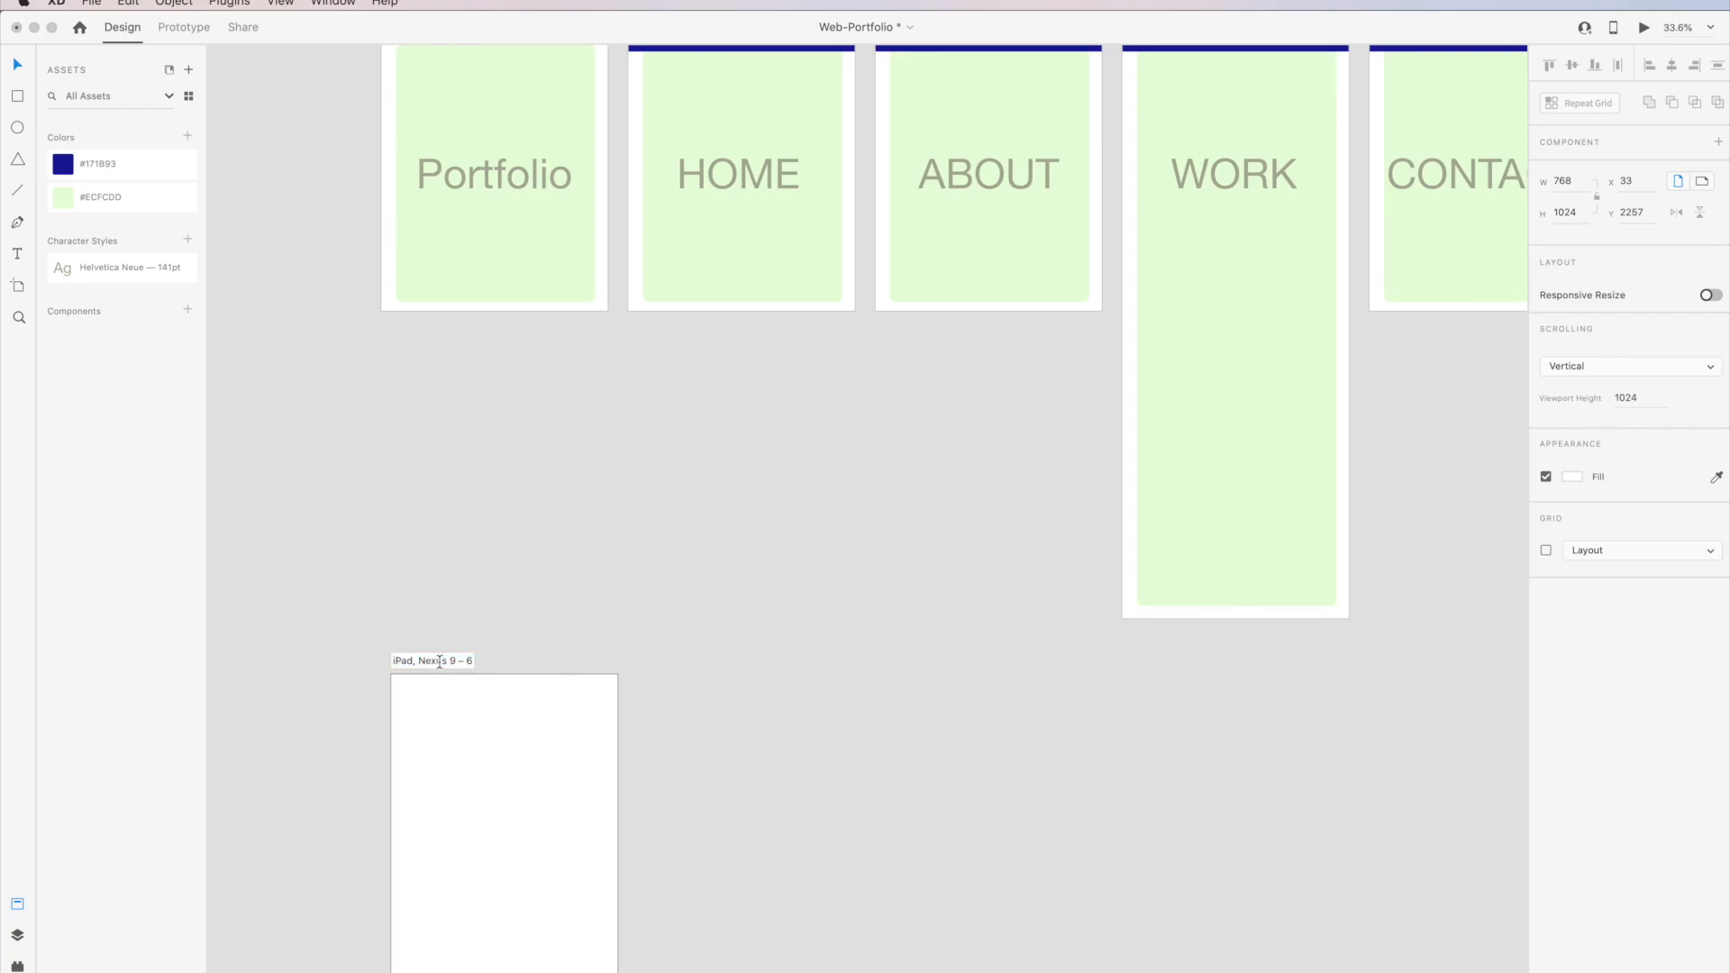
{"action": "left_click_drag", "start_coordinate": [440, 661], "coordinate": [491, 655]}
{"action": "type", "text": "t"}
{"action": "key", "text": "Return"}
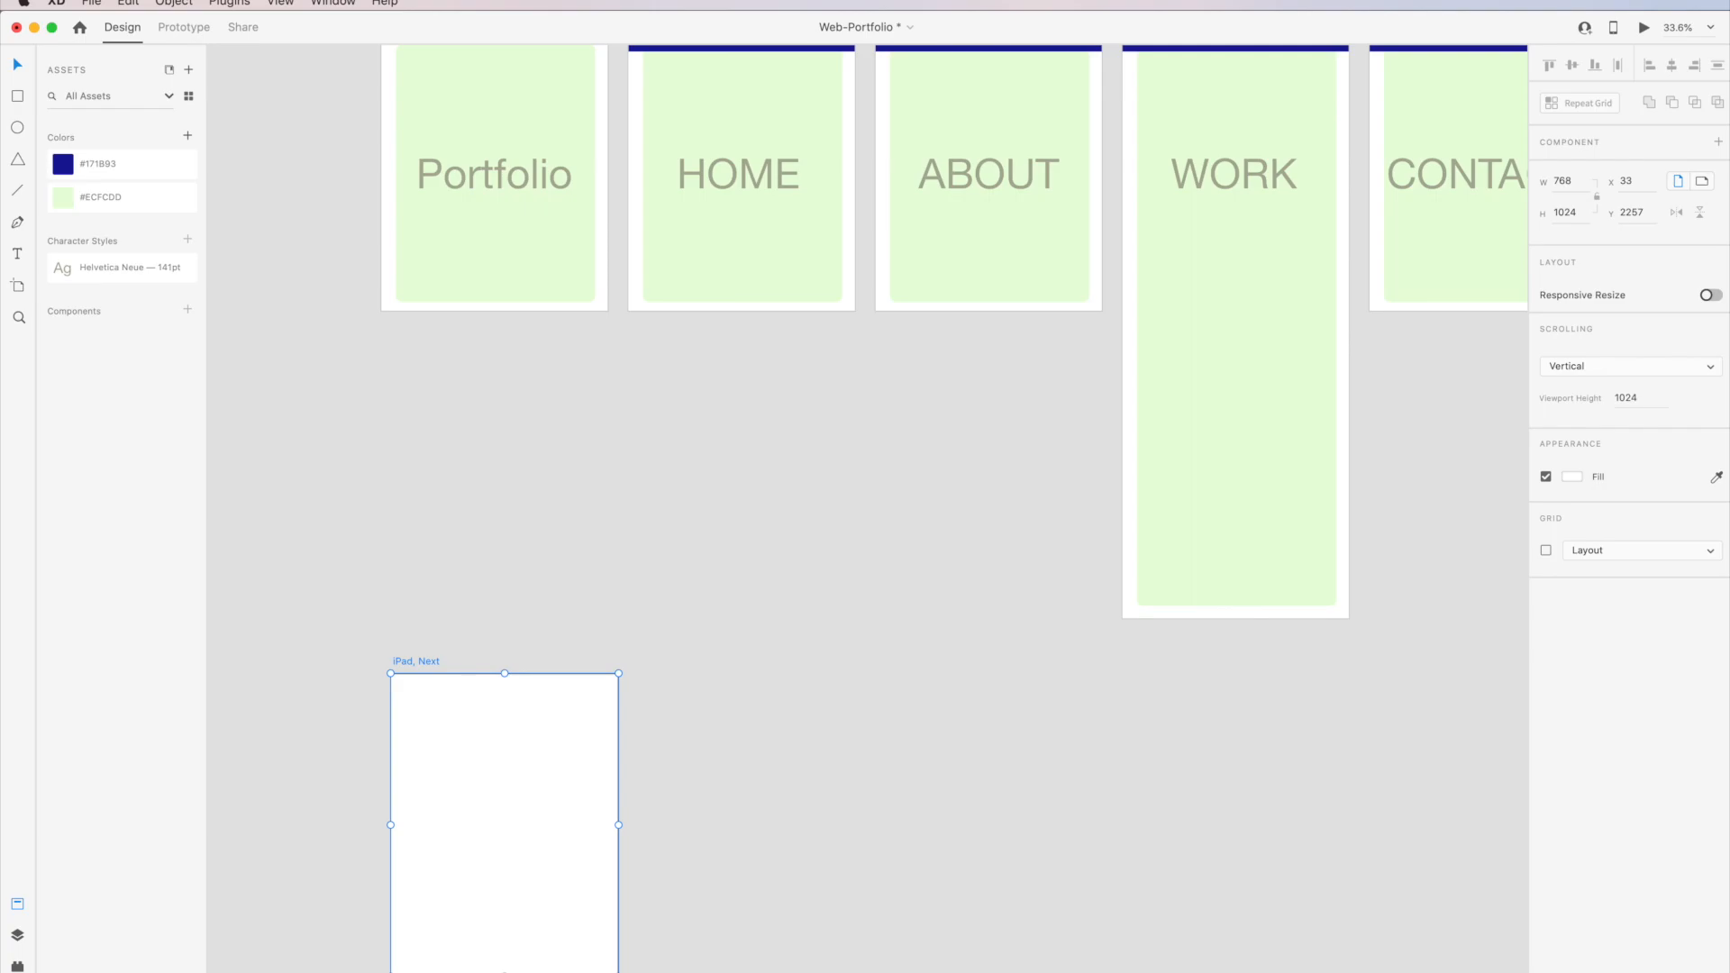
Draw a full-width rectangle about 768 by 180 across the top of the iPad, Next artboard.
{"action": "key", "text": "super+3"}
{"action": "key", "text": "Escape"}
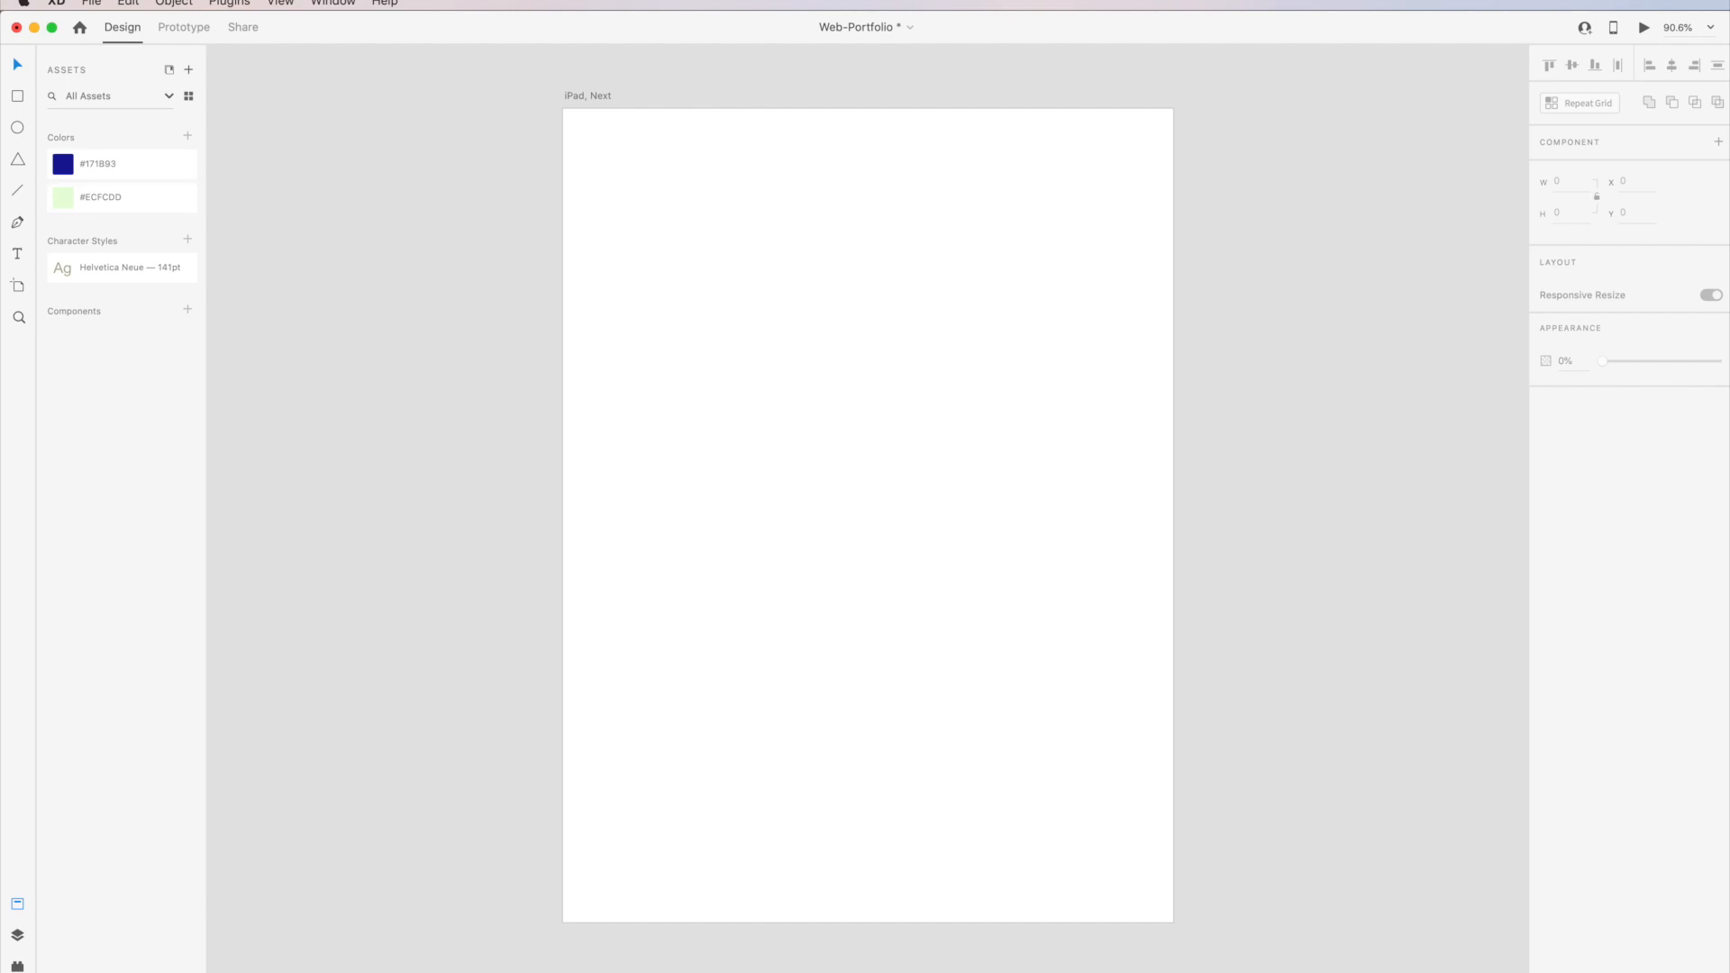
{"action": "key", "text": "r"}
{"action": "mouse_move", "coordinate": [564, 109]}
{"action": "left_mouse_down"}
{"action": "mouse_move", "coordinate": [823, 259]}
{"action": "mouse_move", "coordinate": [1173, 251]}
{"action": "left_mouse_up"}
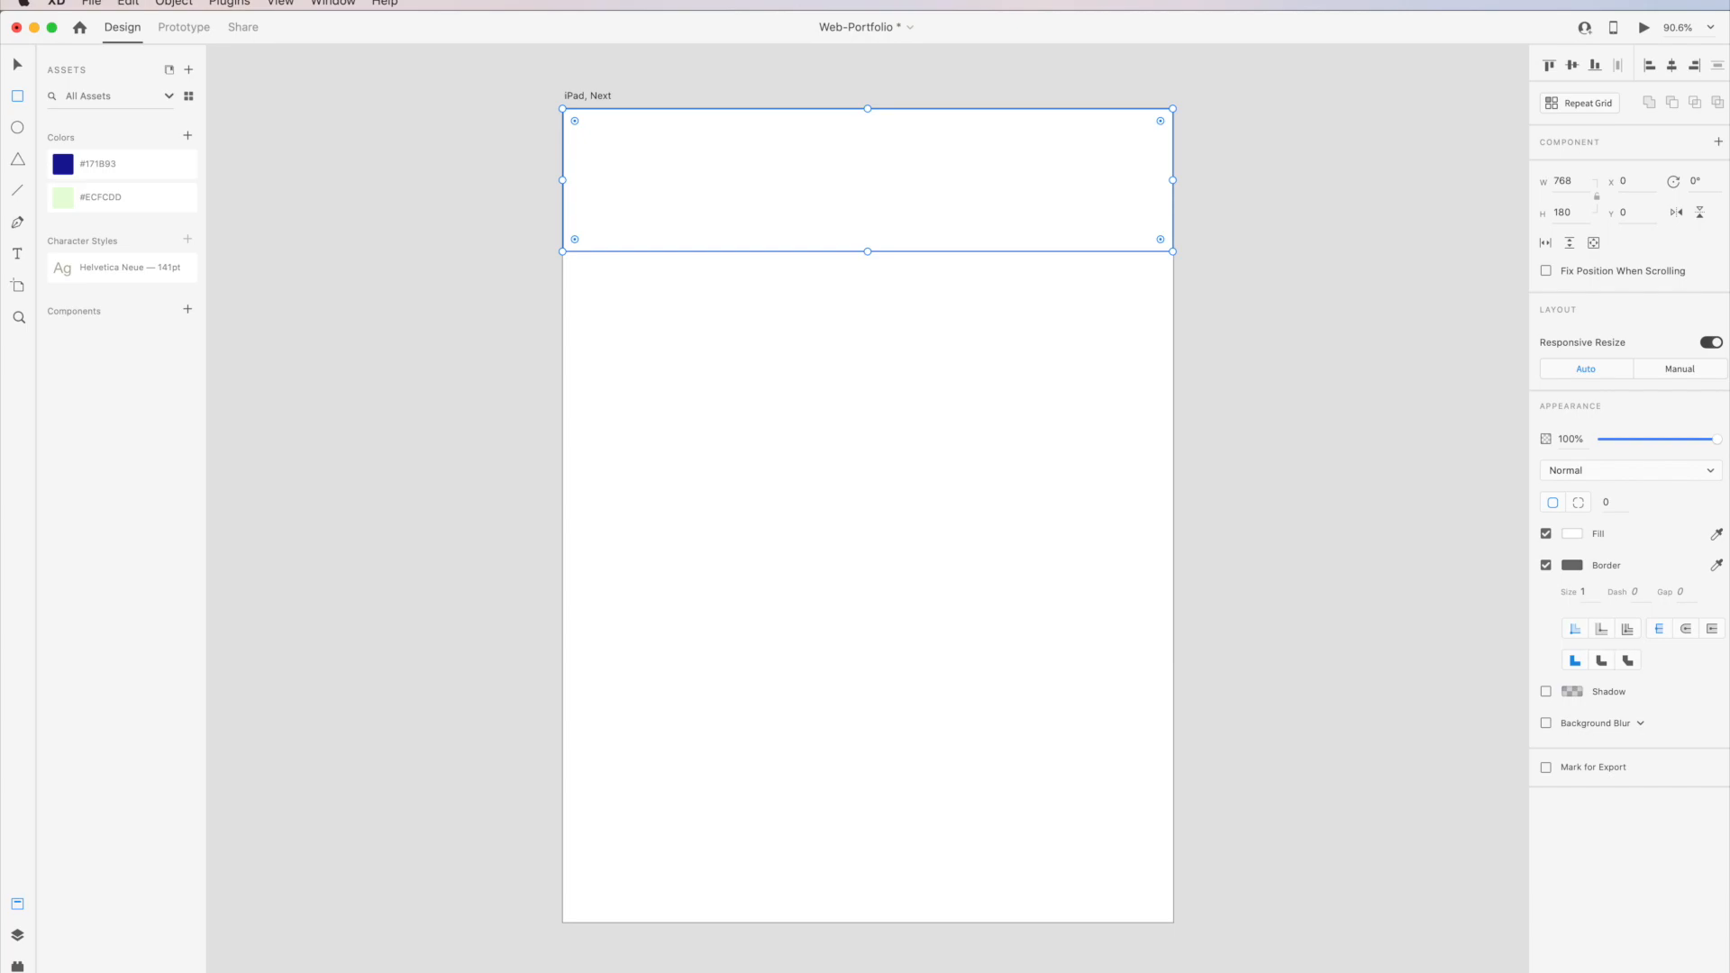
{"action": "key", "text": "Escape"}
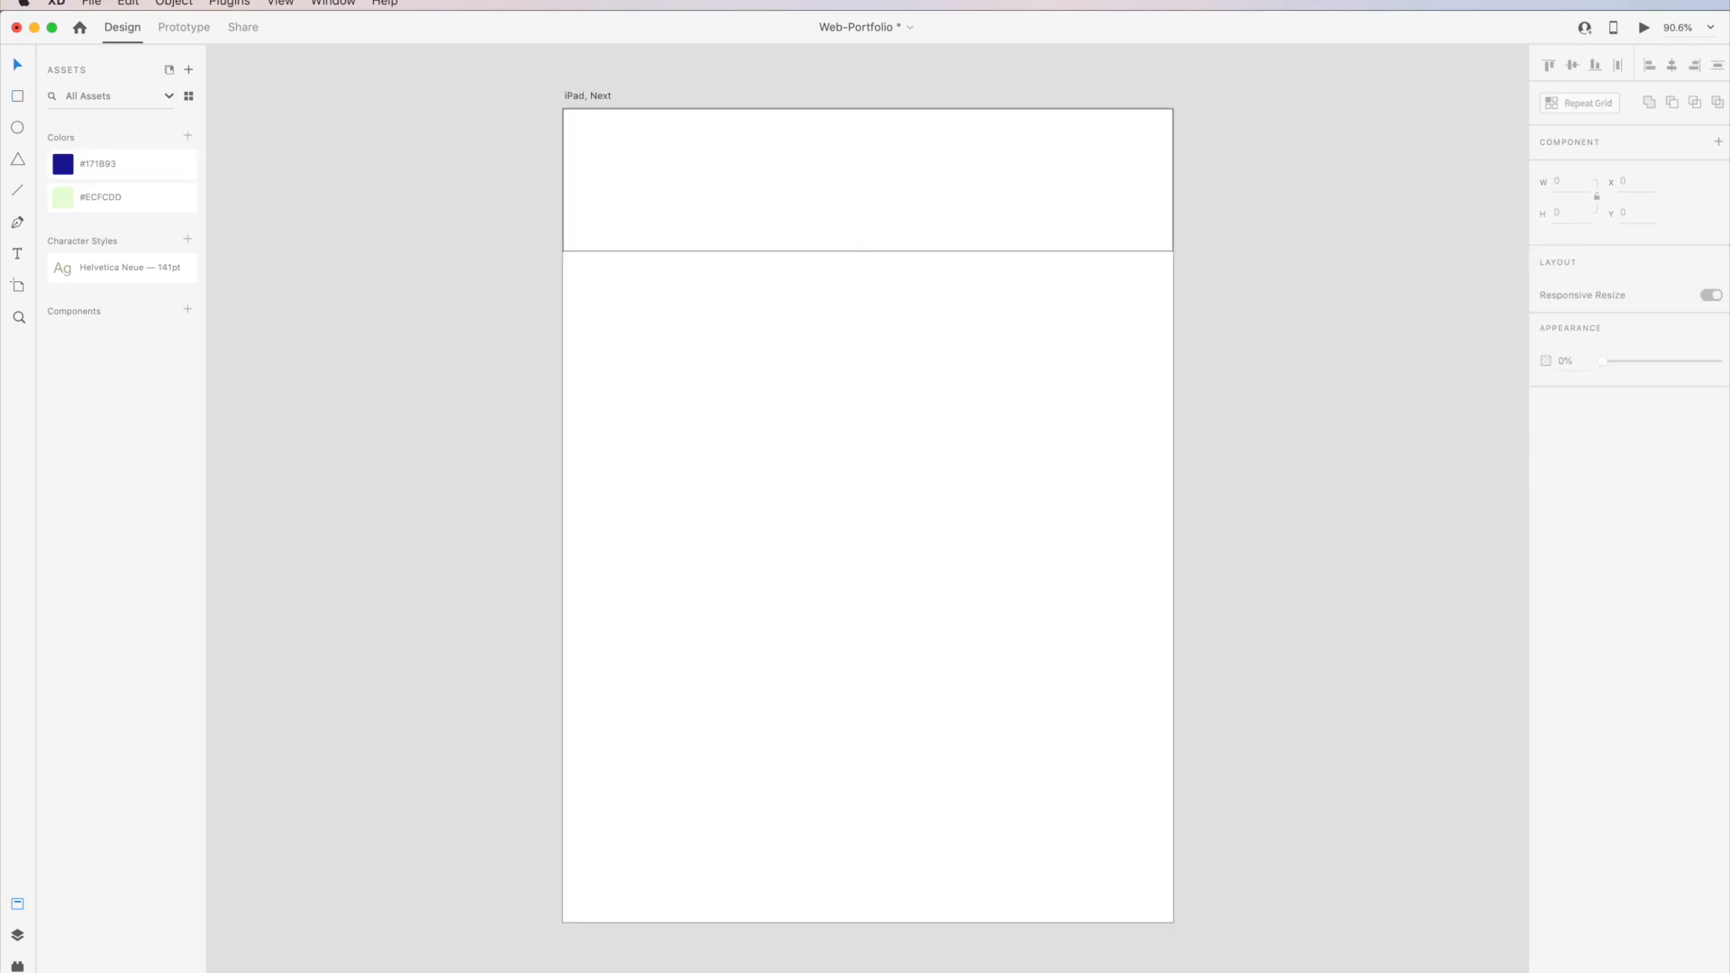
Turn on the grid for the iPad, Next artboard, trying the Square type and settling on the Layout column grid.
{"action": "left_click", "coordinate": [588, 96]}
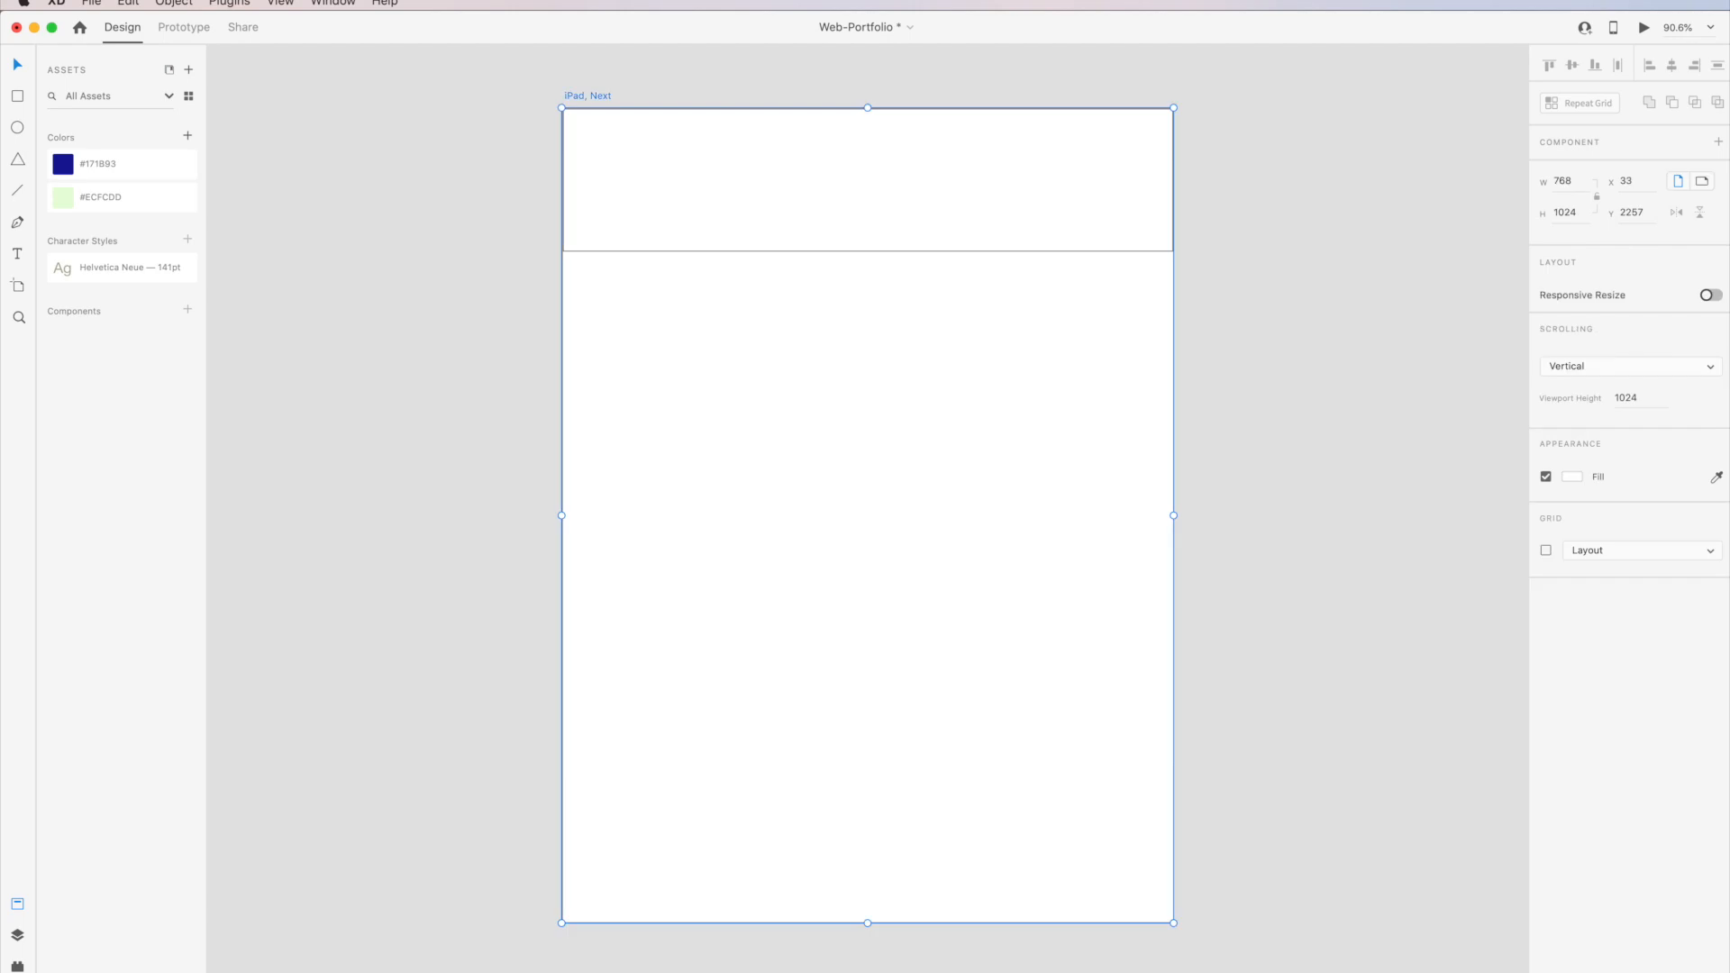
{"action": "left_click", "coordinate": [1707, 550]}
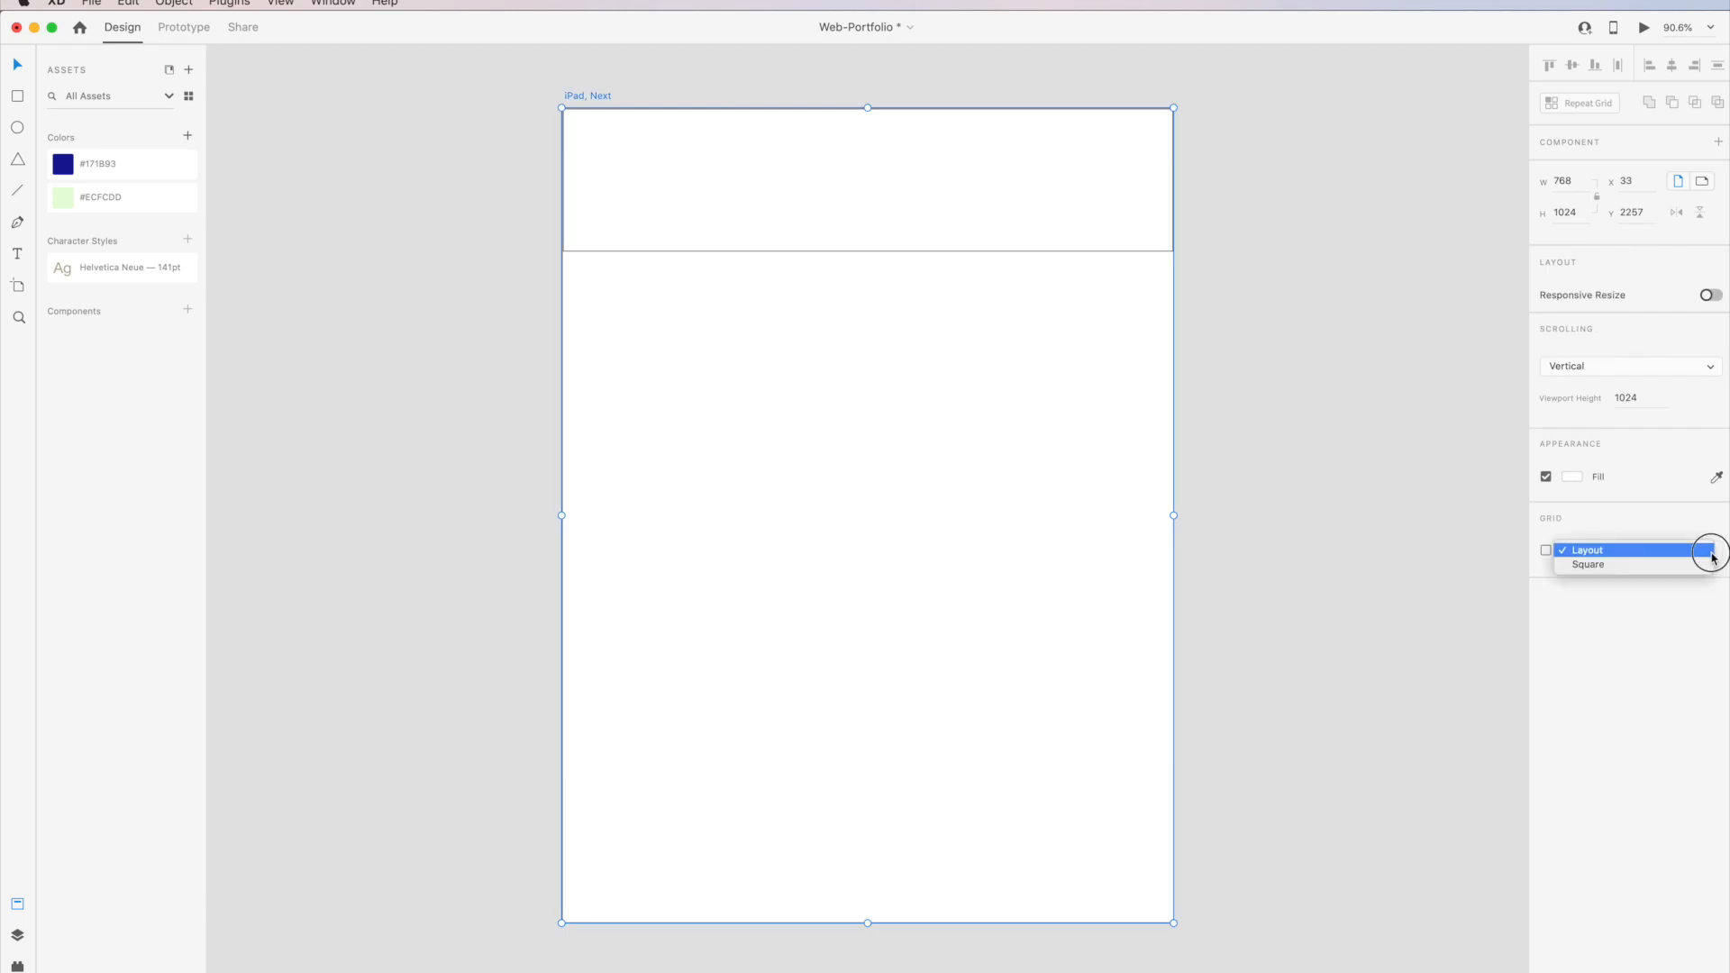
{"action": "left_click", "coordinate": [1633, 566]}
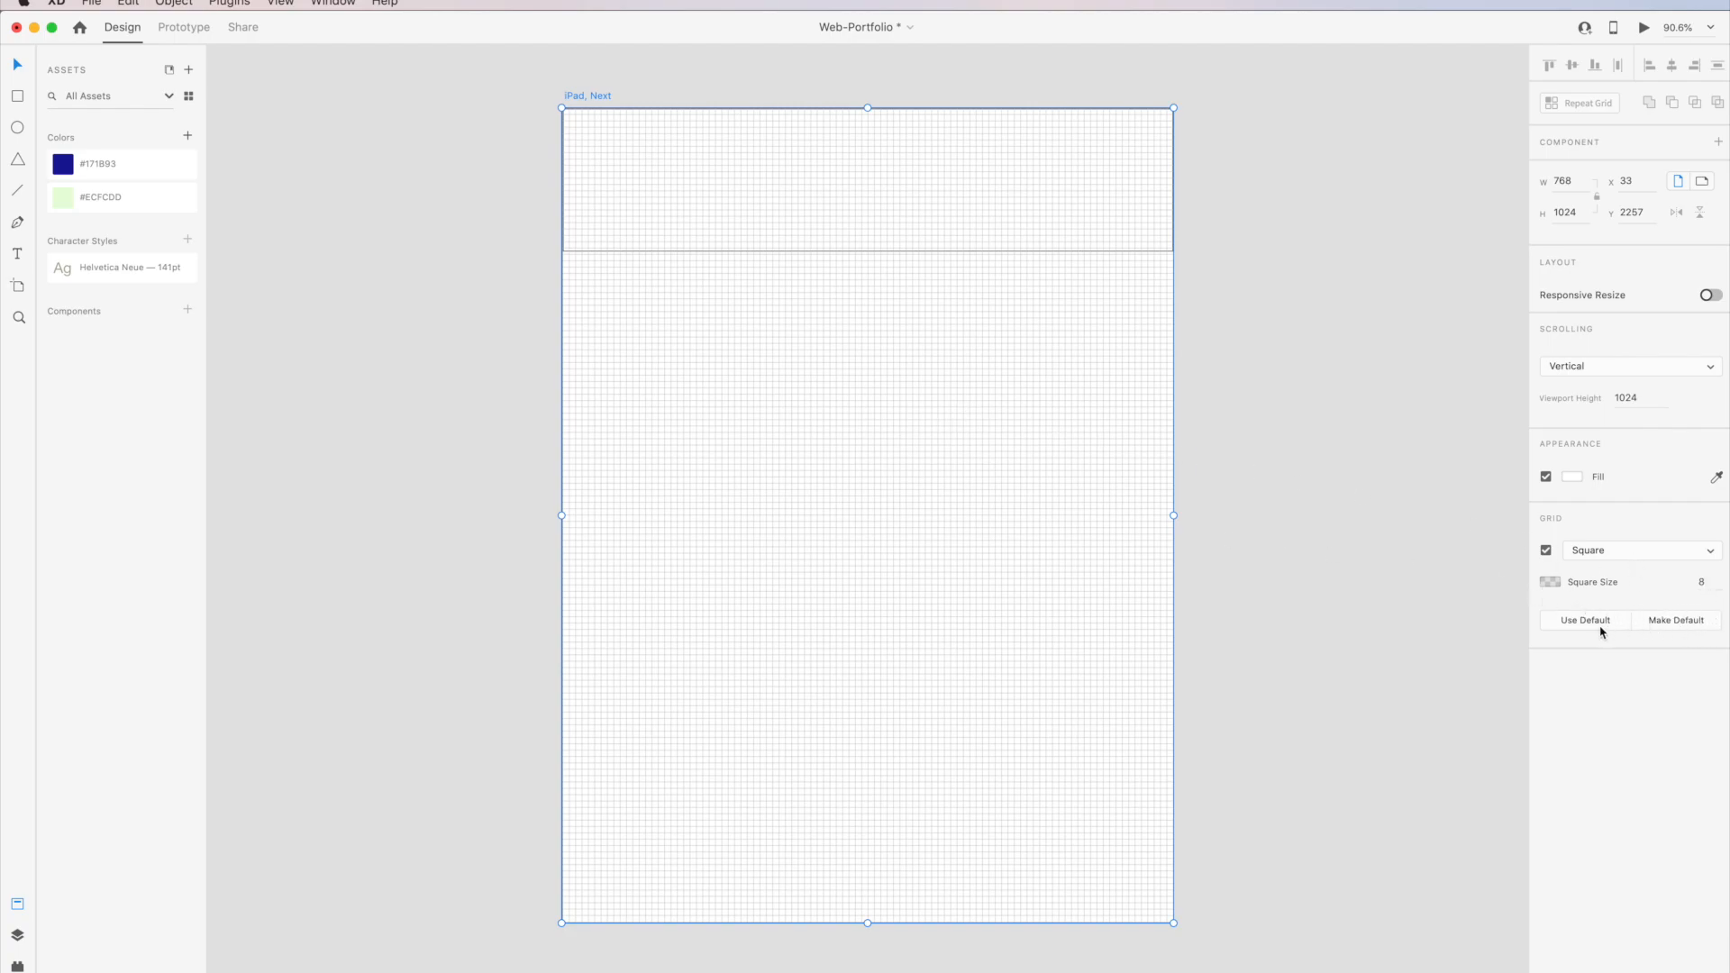
{"action": "left_click", "coordinate": [1711, 555]}
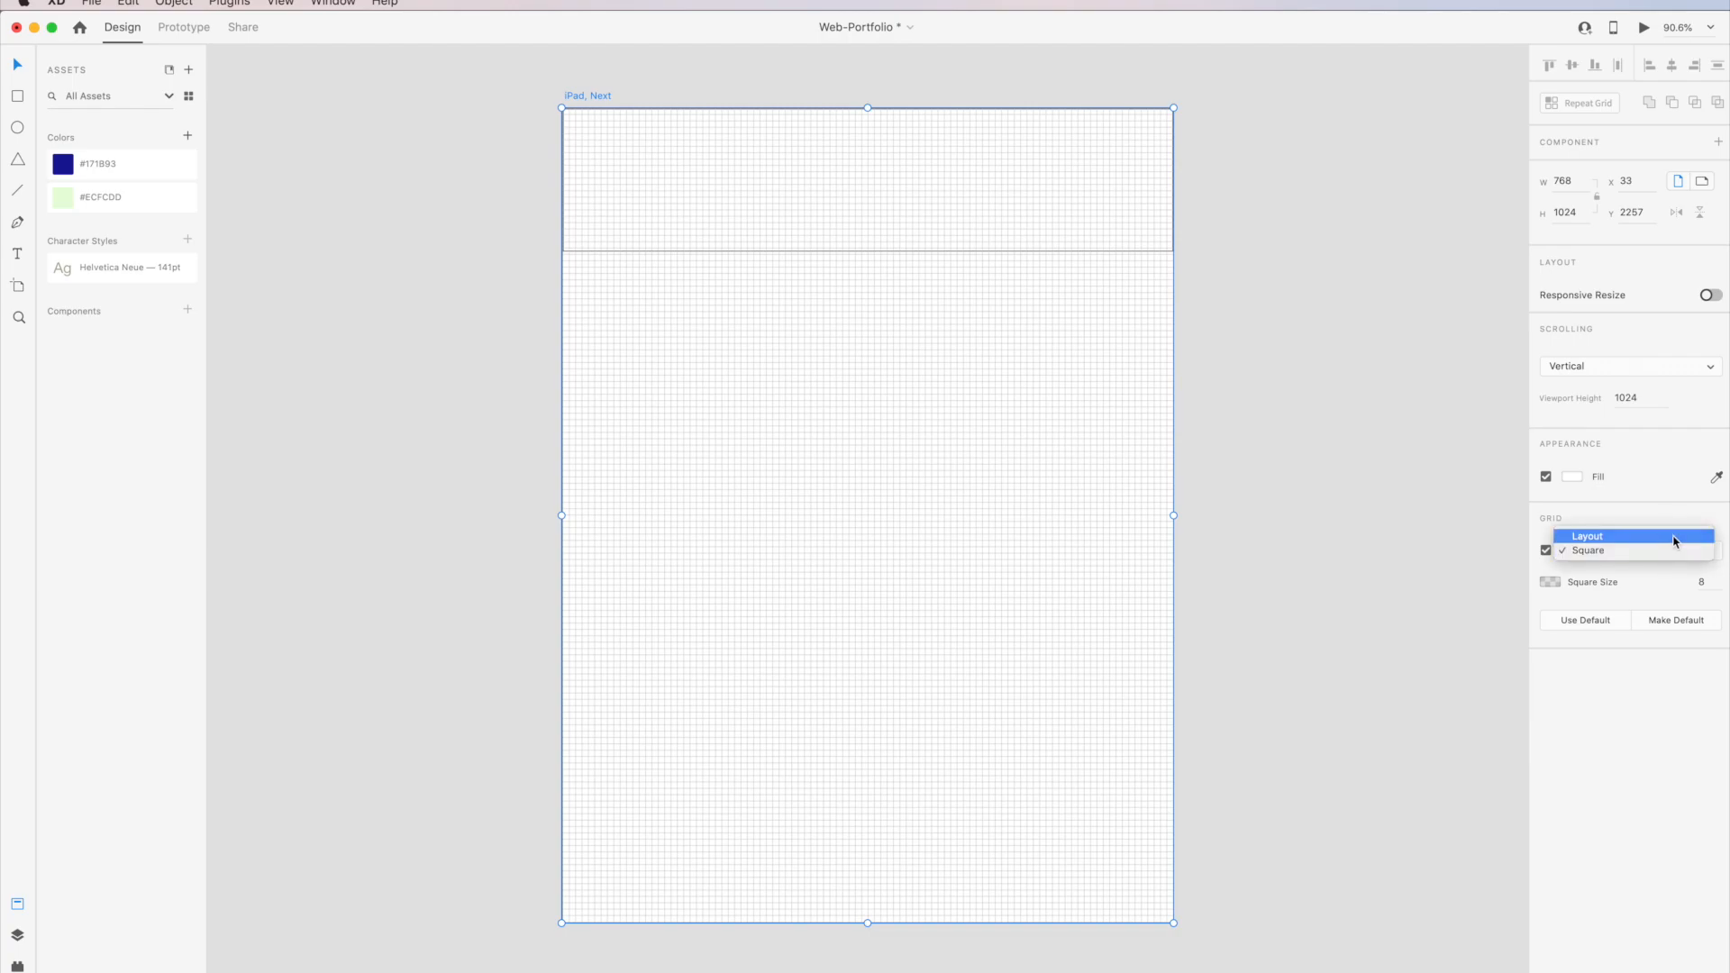
{"action": "left_click", "coordinate": [1674, 538]}
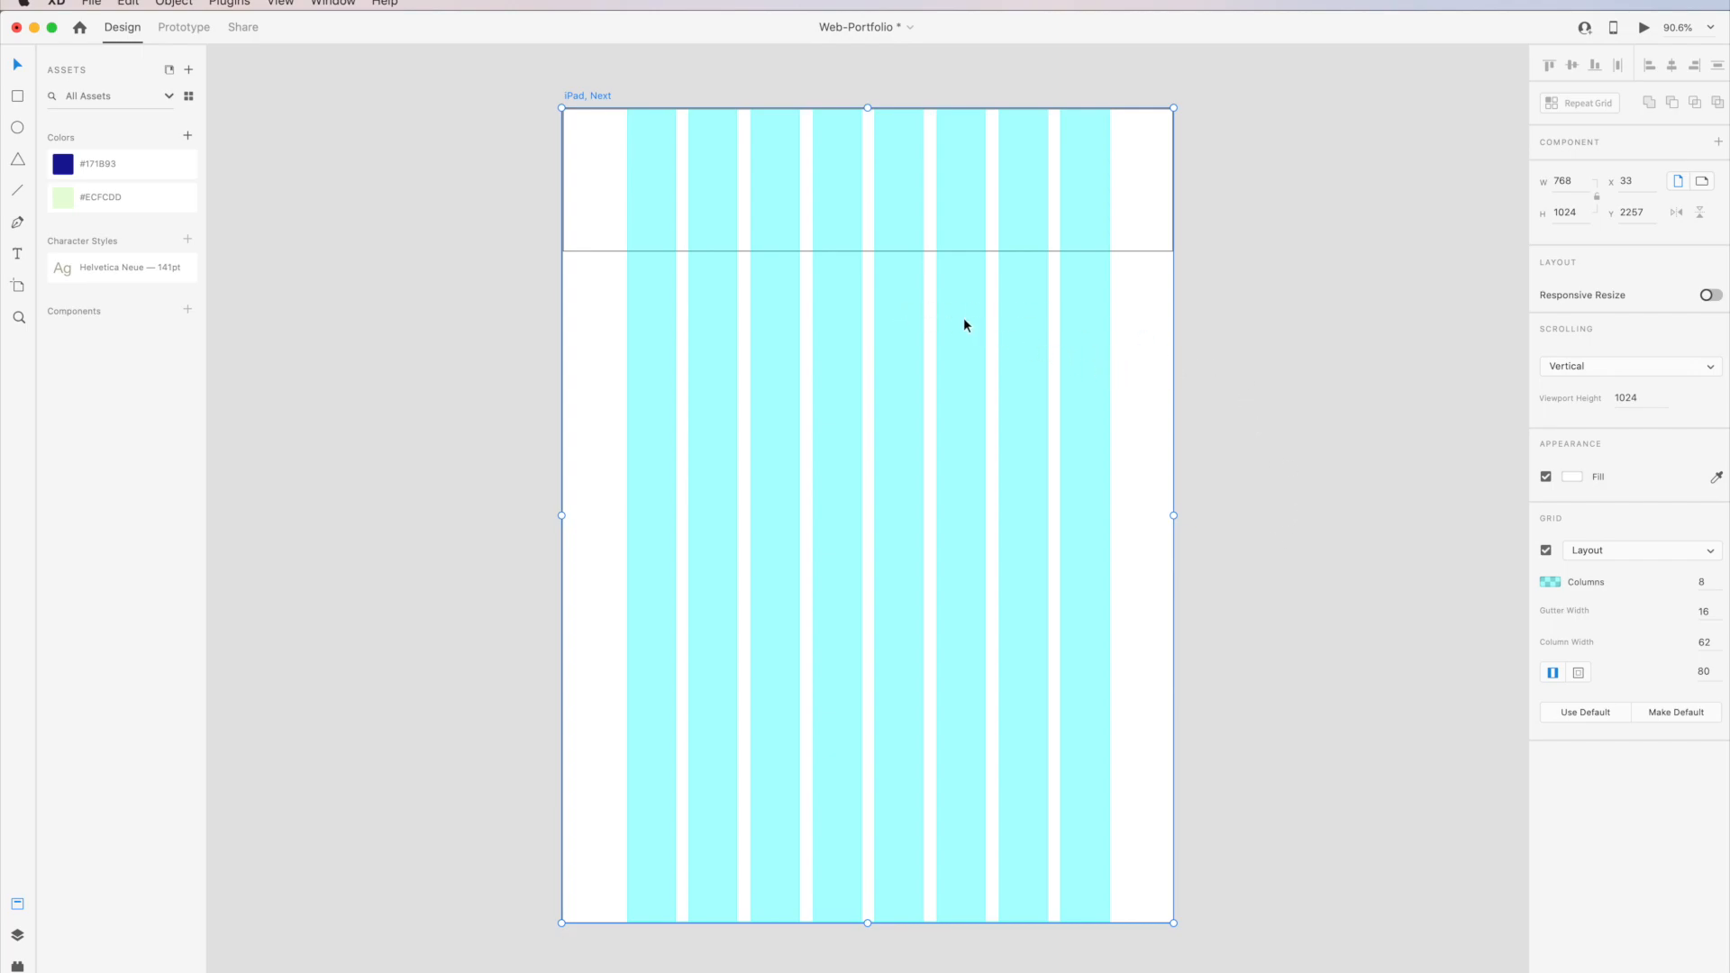
Remove the header rectangle's border and fill it with the saved dark blue color asset.
{"action": "left_click", "coordinate": [1146, 249]}
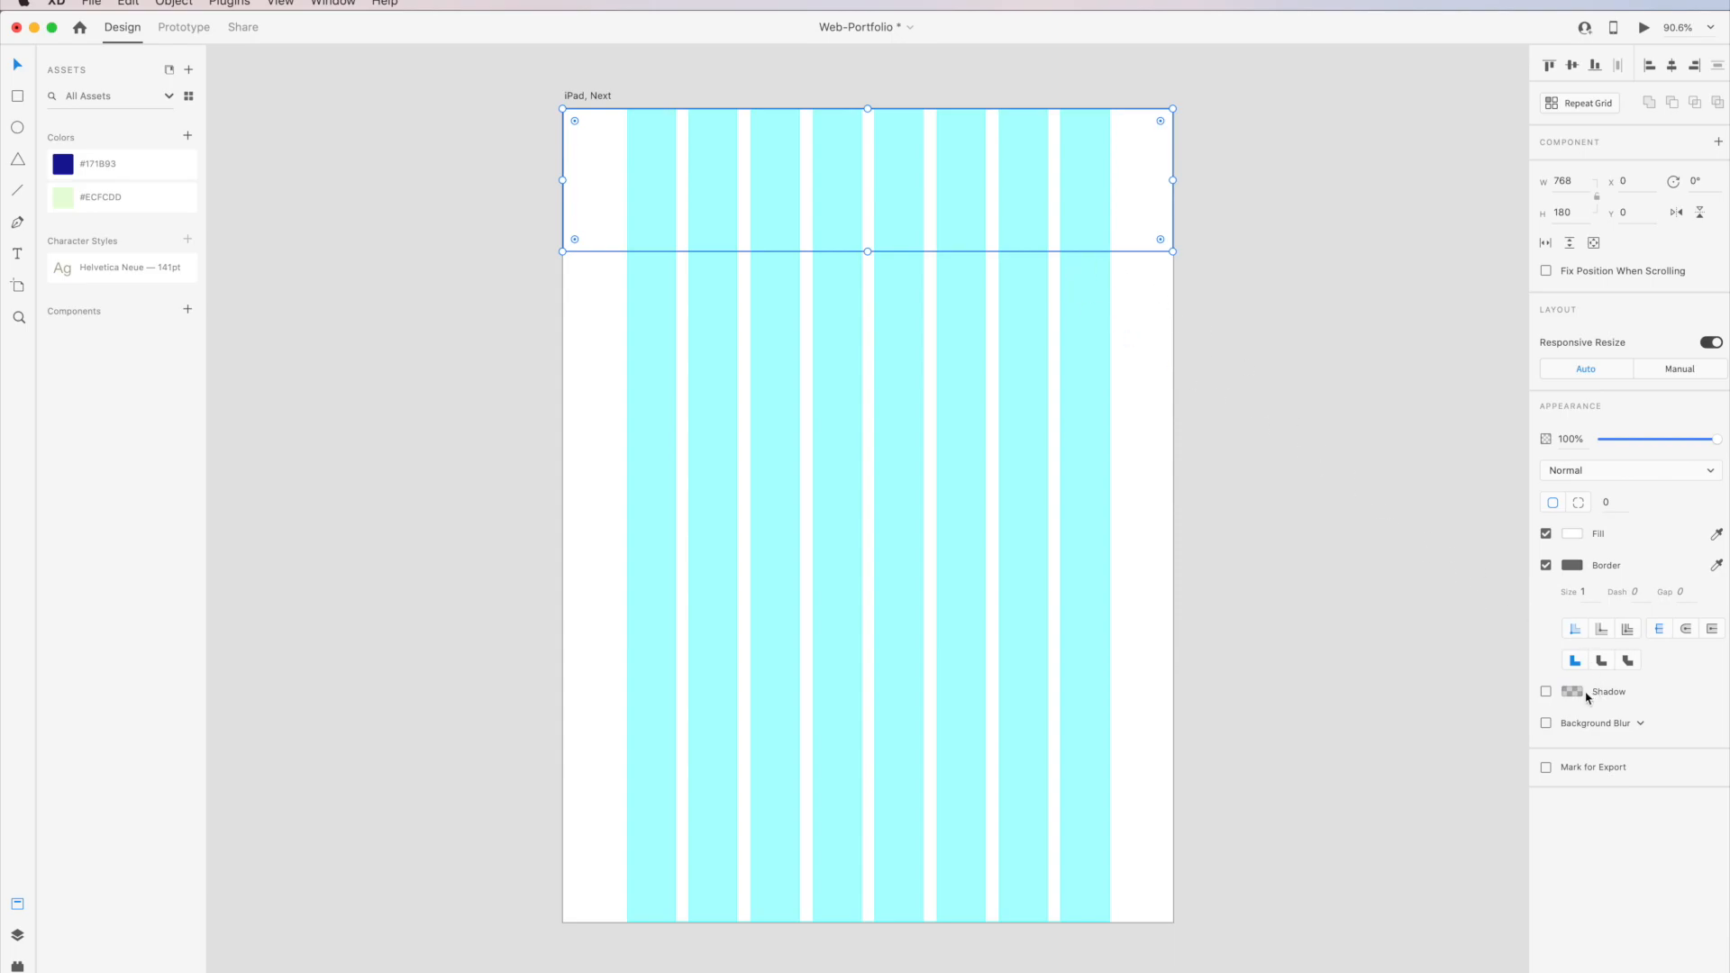
{"action": "left_click", "coordinate": [1545, 565]}
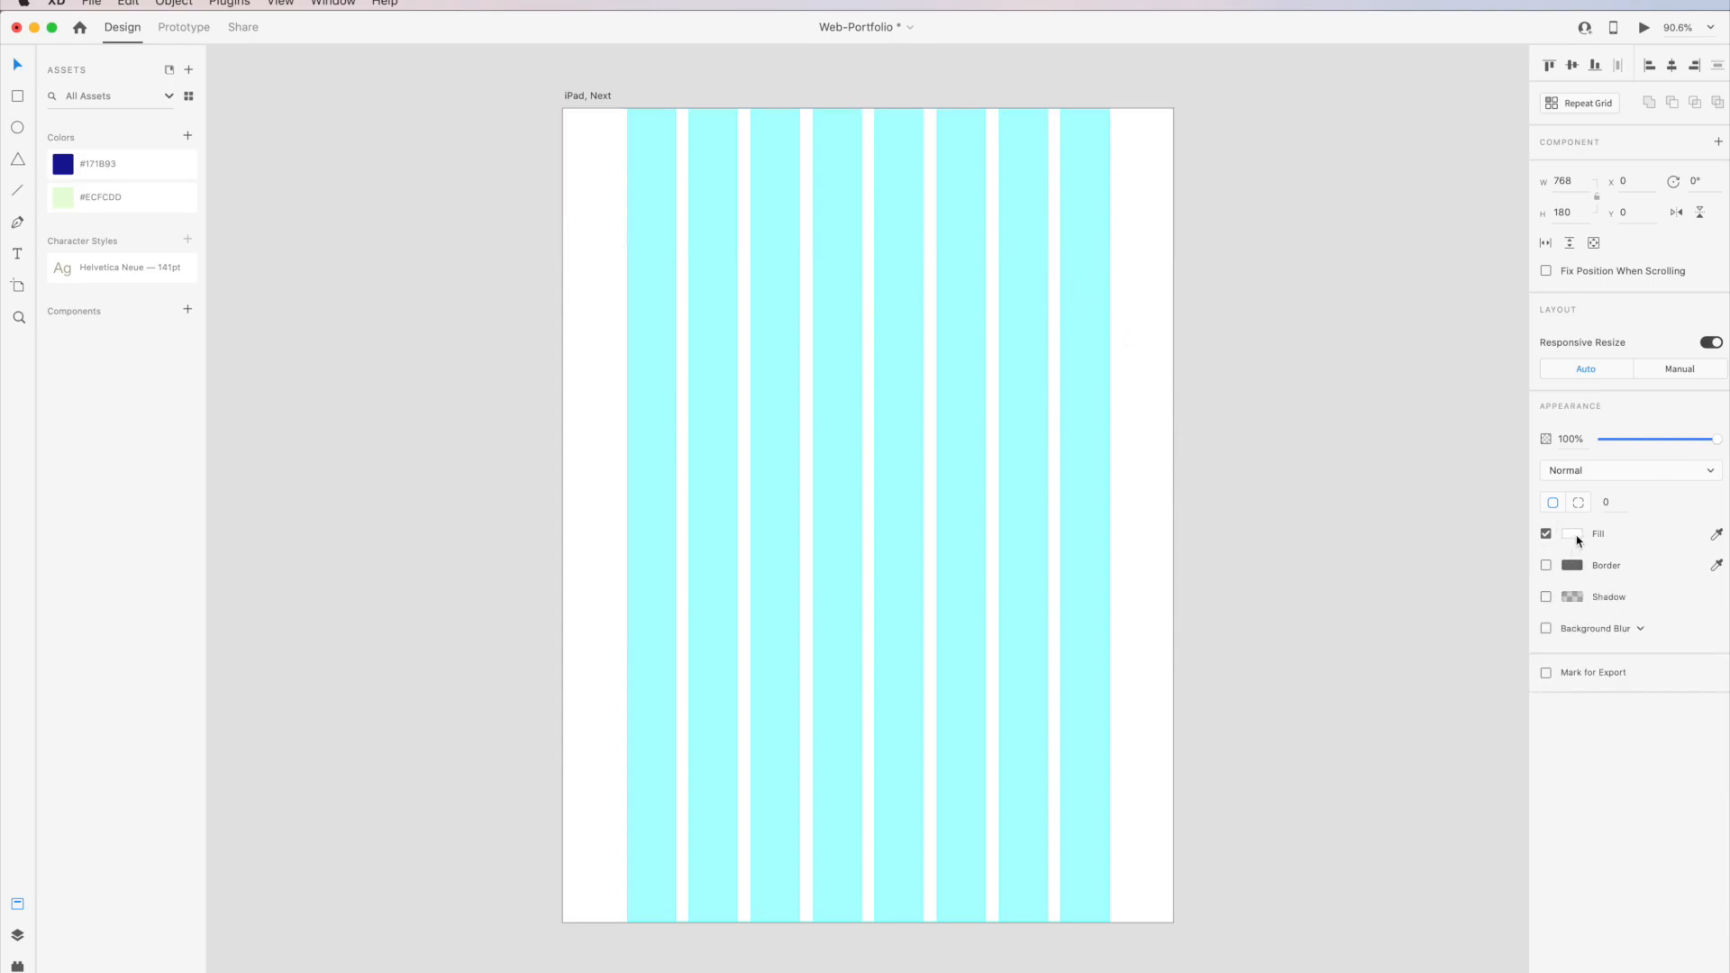
{"action": "left_click", "coordinate": [1572, 533]}
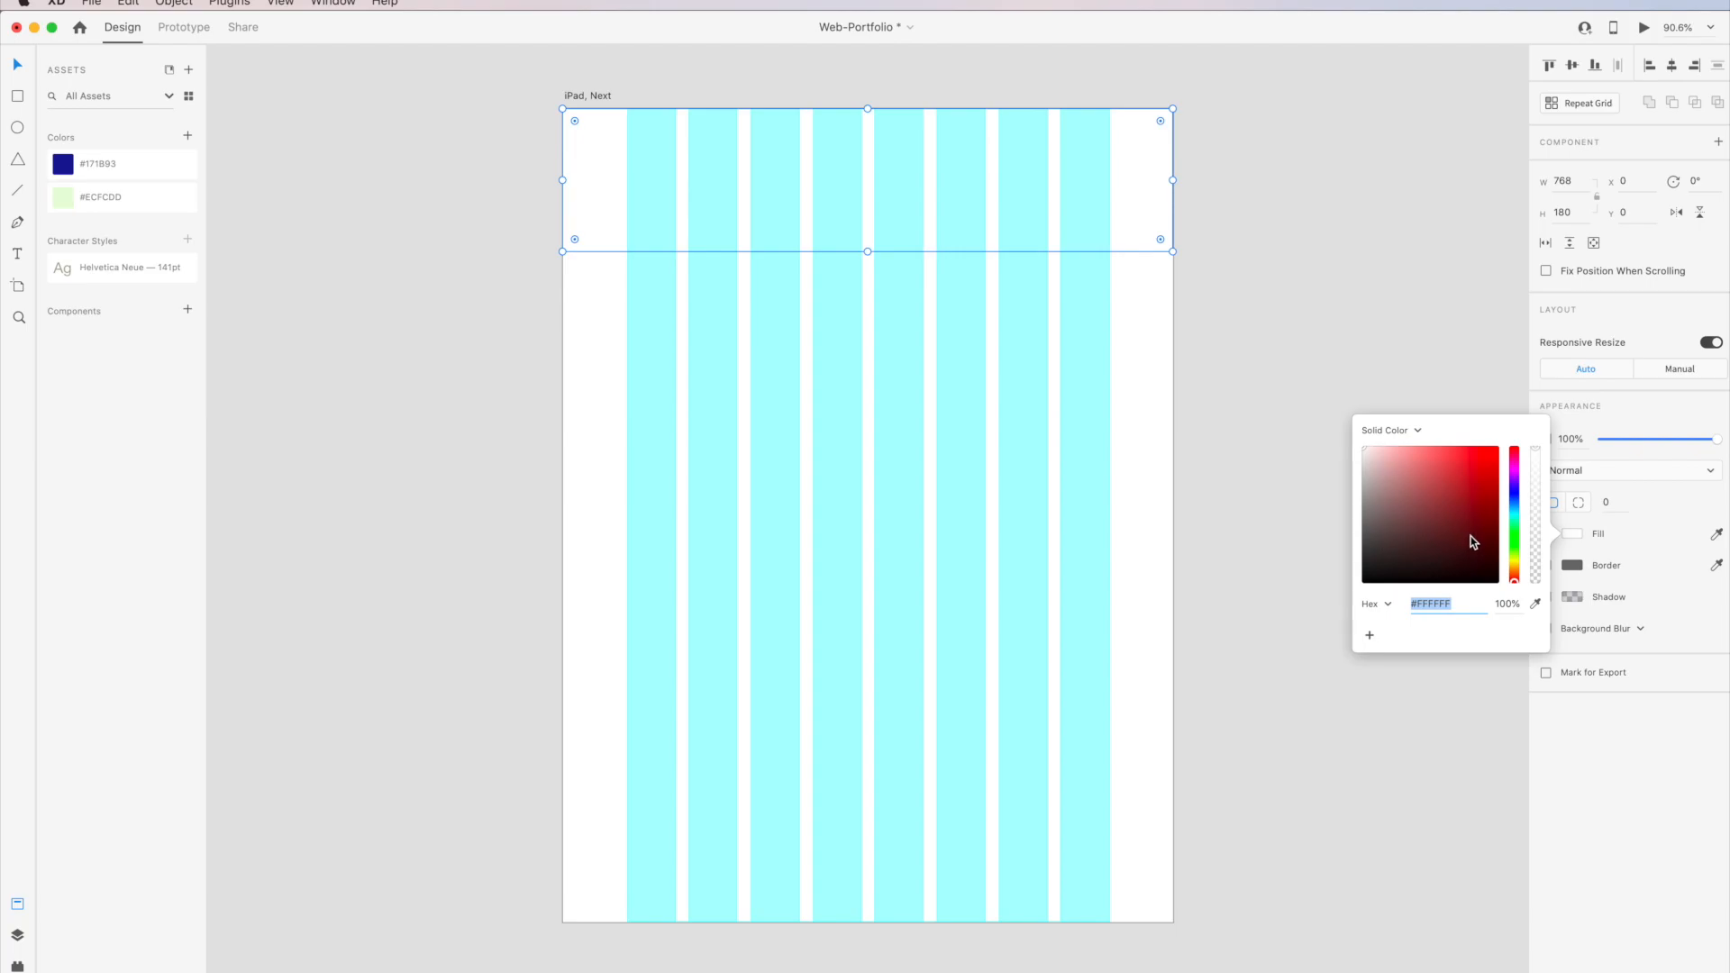
{"action": "left_click", "coordinate": [88, 166]}
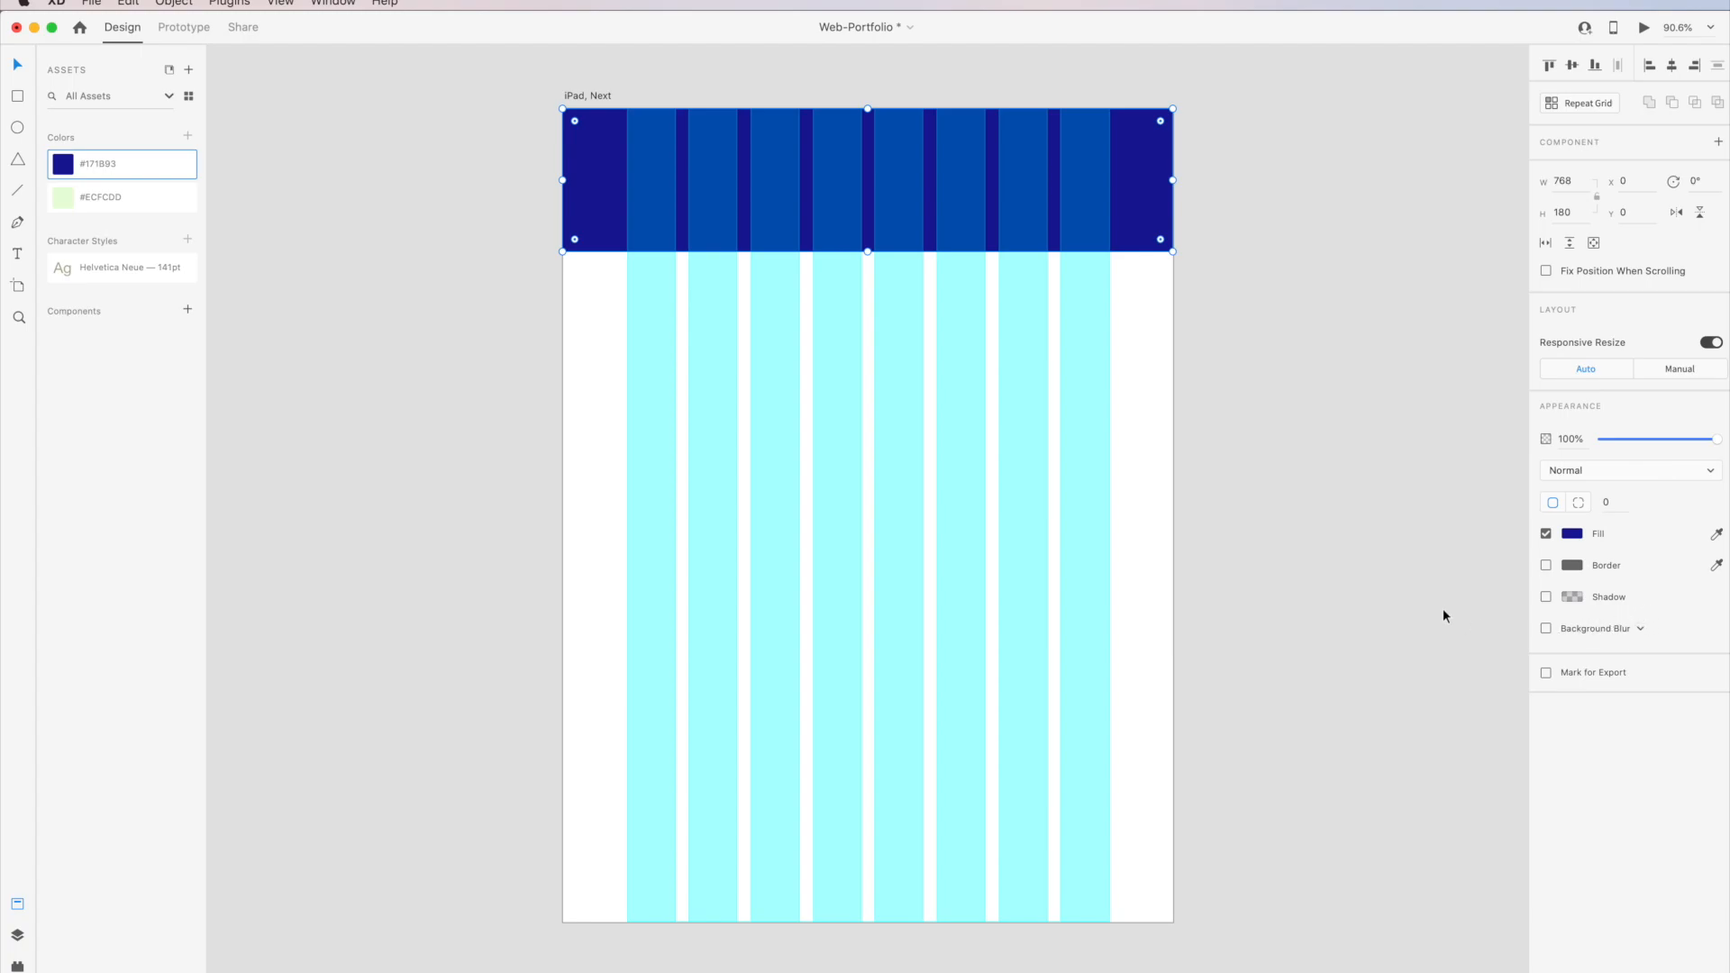
Draw a rectangle about 608 by 785 below the header, spanning all grid columns, and round its corners to about 48.
{"action": "left_click", "coordinate": [20, 96]}
{"action": "left_click_drag", "start_coordinate": [628, 273], "coordinate": [1104, 896]}
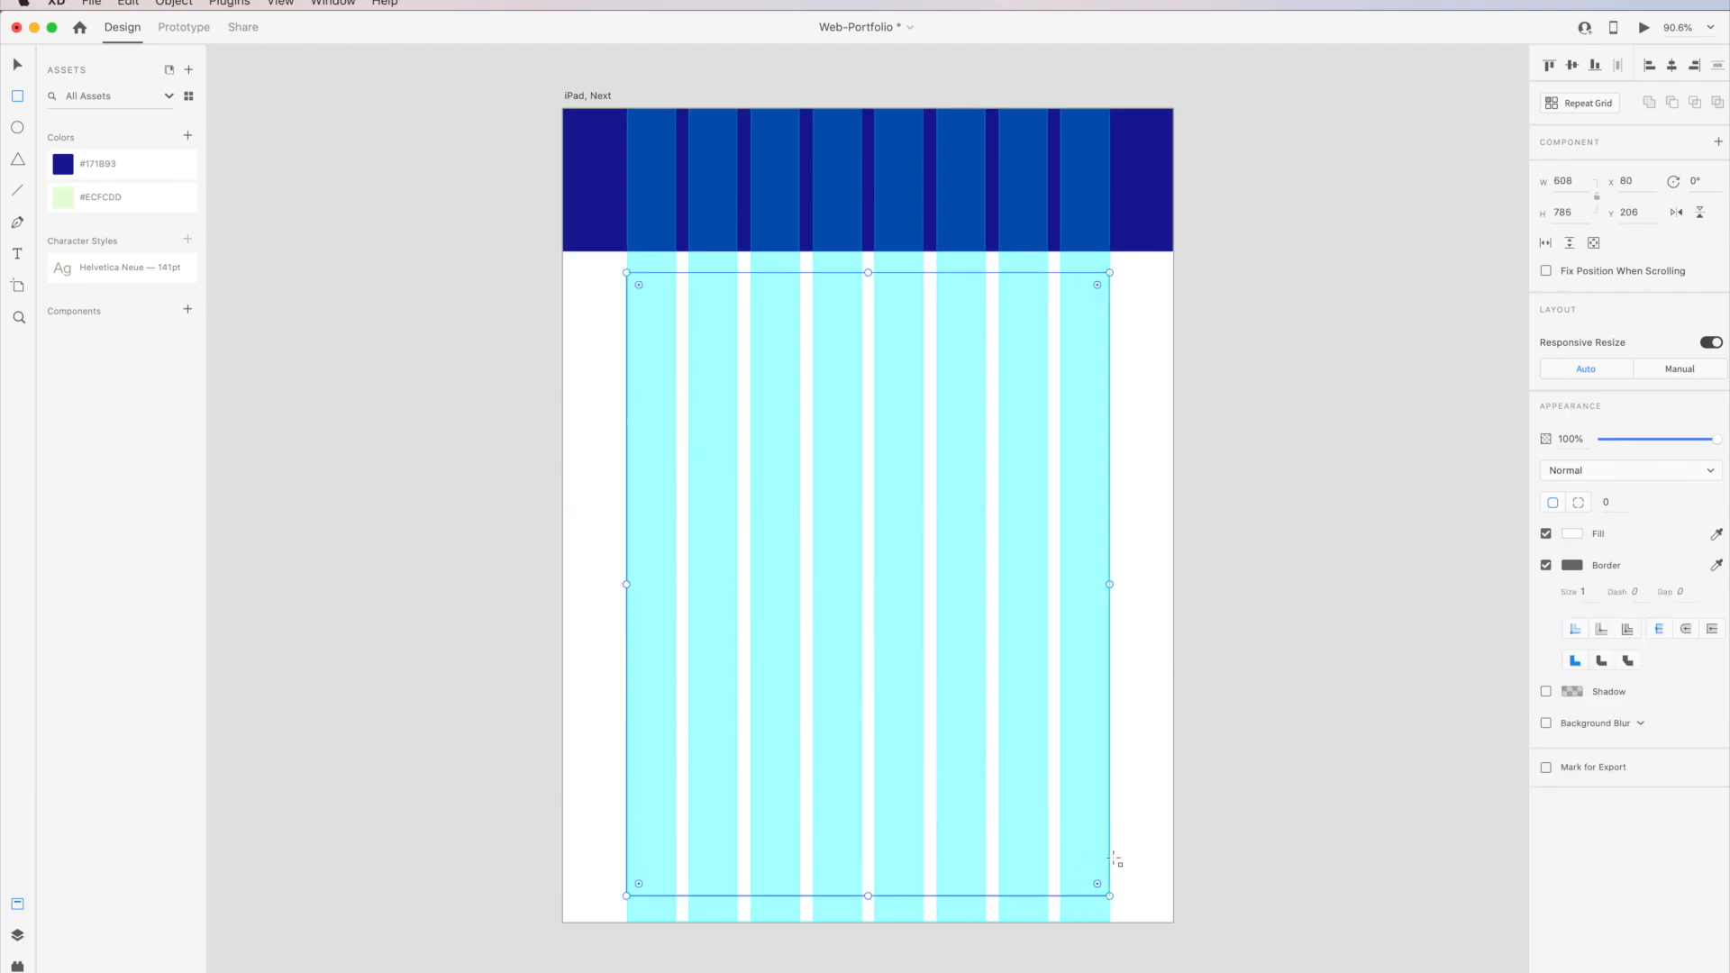
{"action": "left_click_drag", "start_coordinate": [639, 285], "coordinate": [659, 313]}
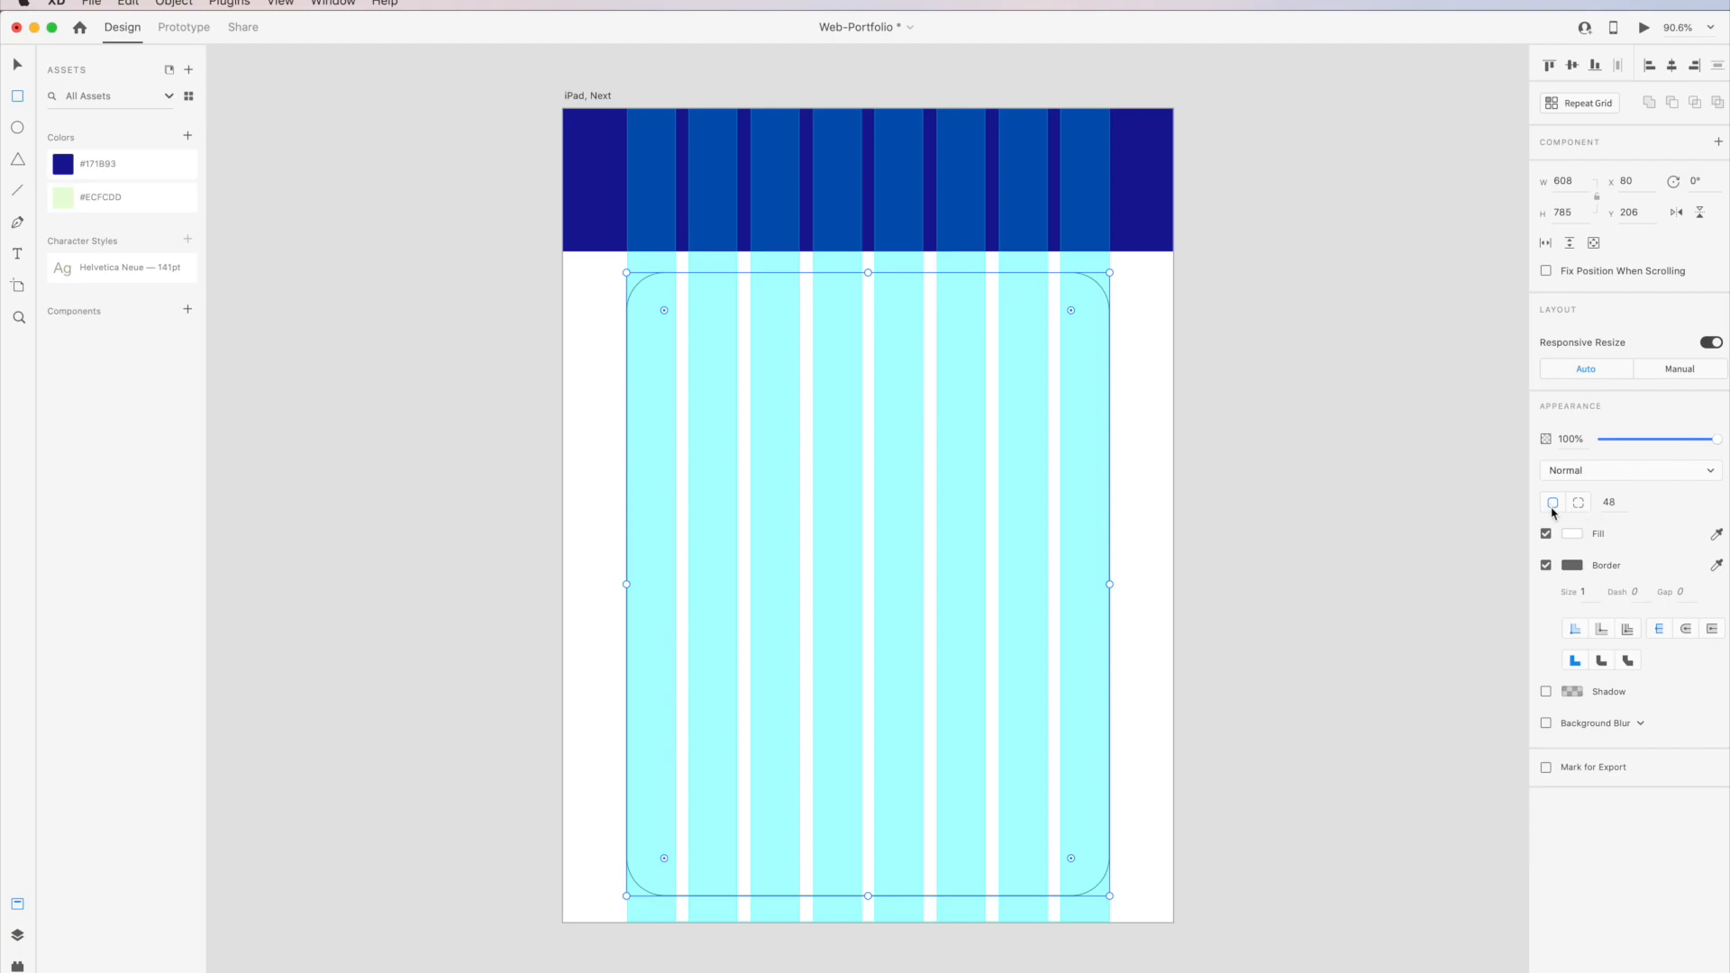
Remove the rounded content panel's border and fill it with the saved light green color asset.
{"action": "left_click", "coordinate": [1546, 565]}
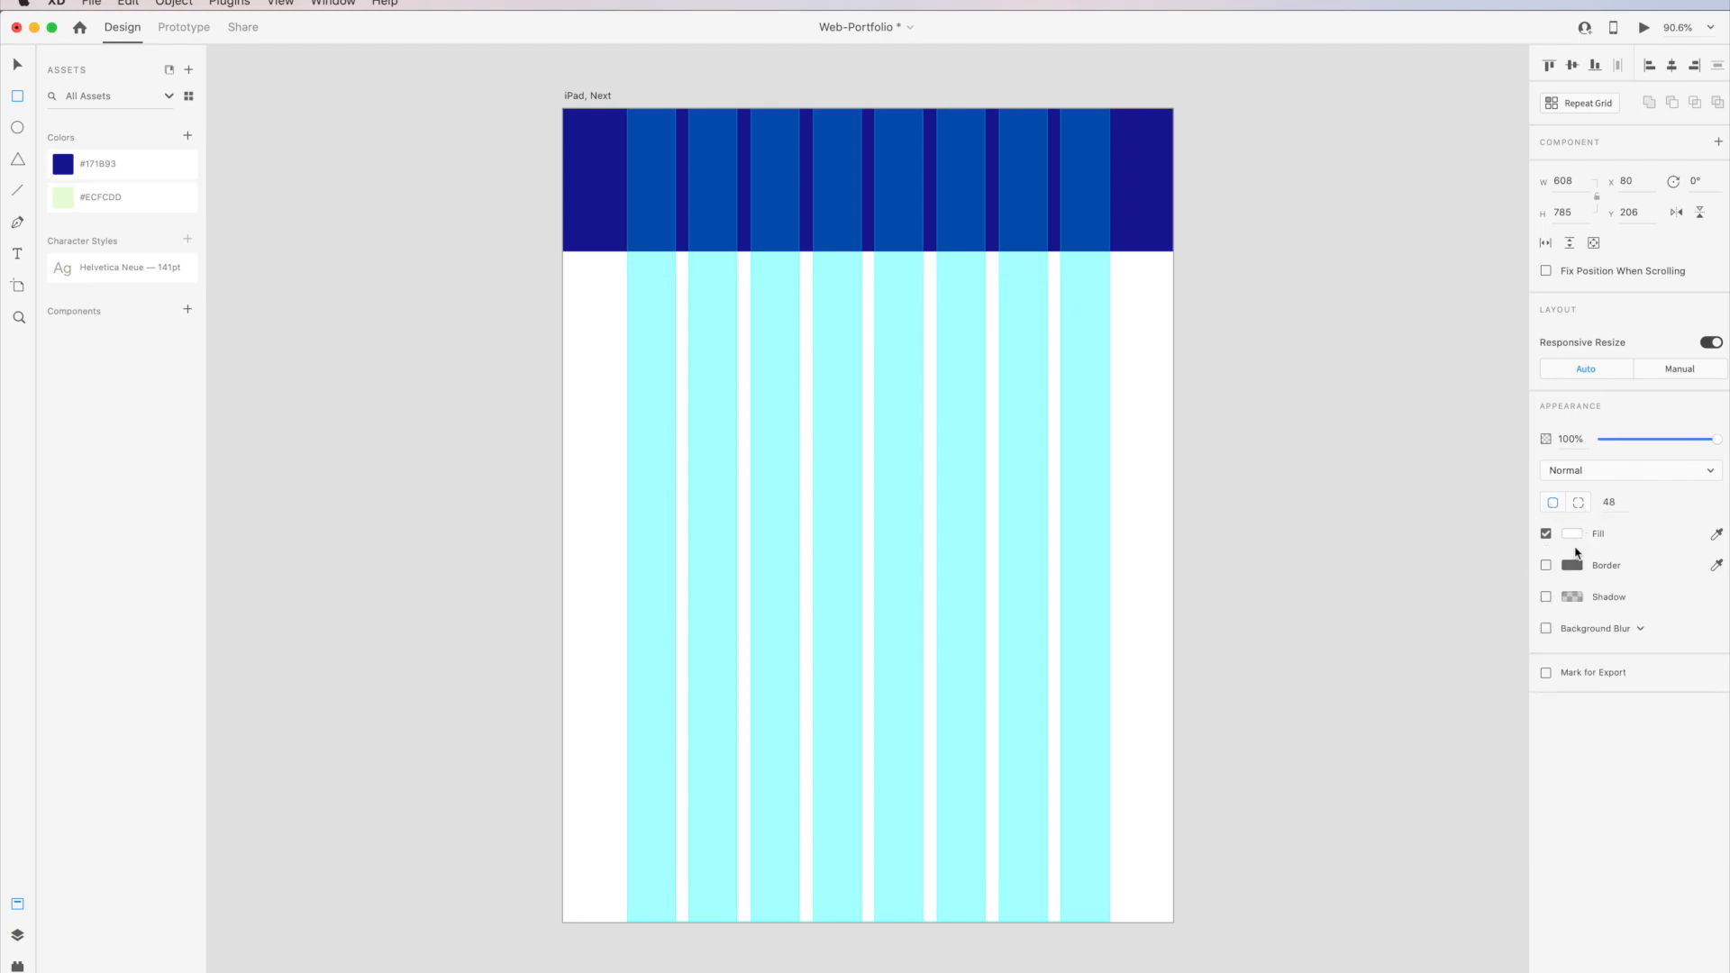
{"action": "left_click", "coordinate": [1573, 534]}
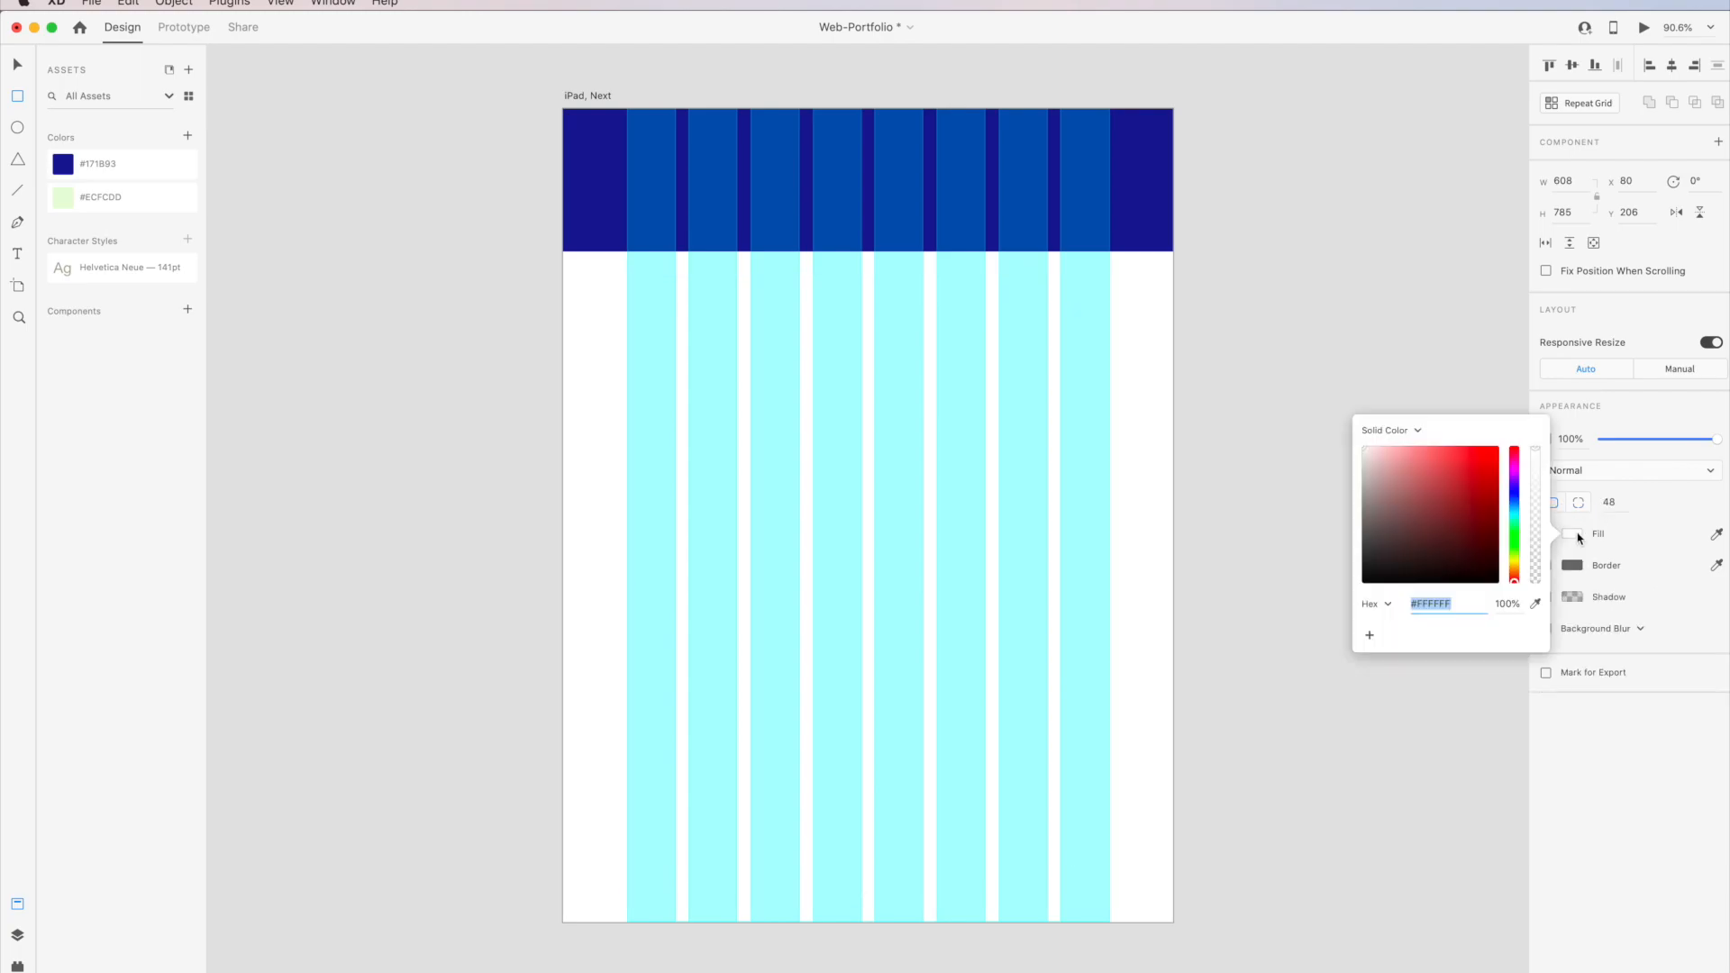
{"action": "left_click", "coordinate": [62, 197]}
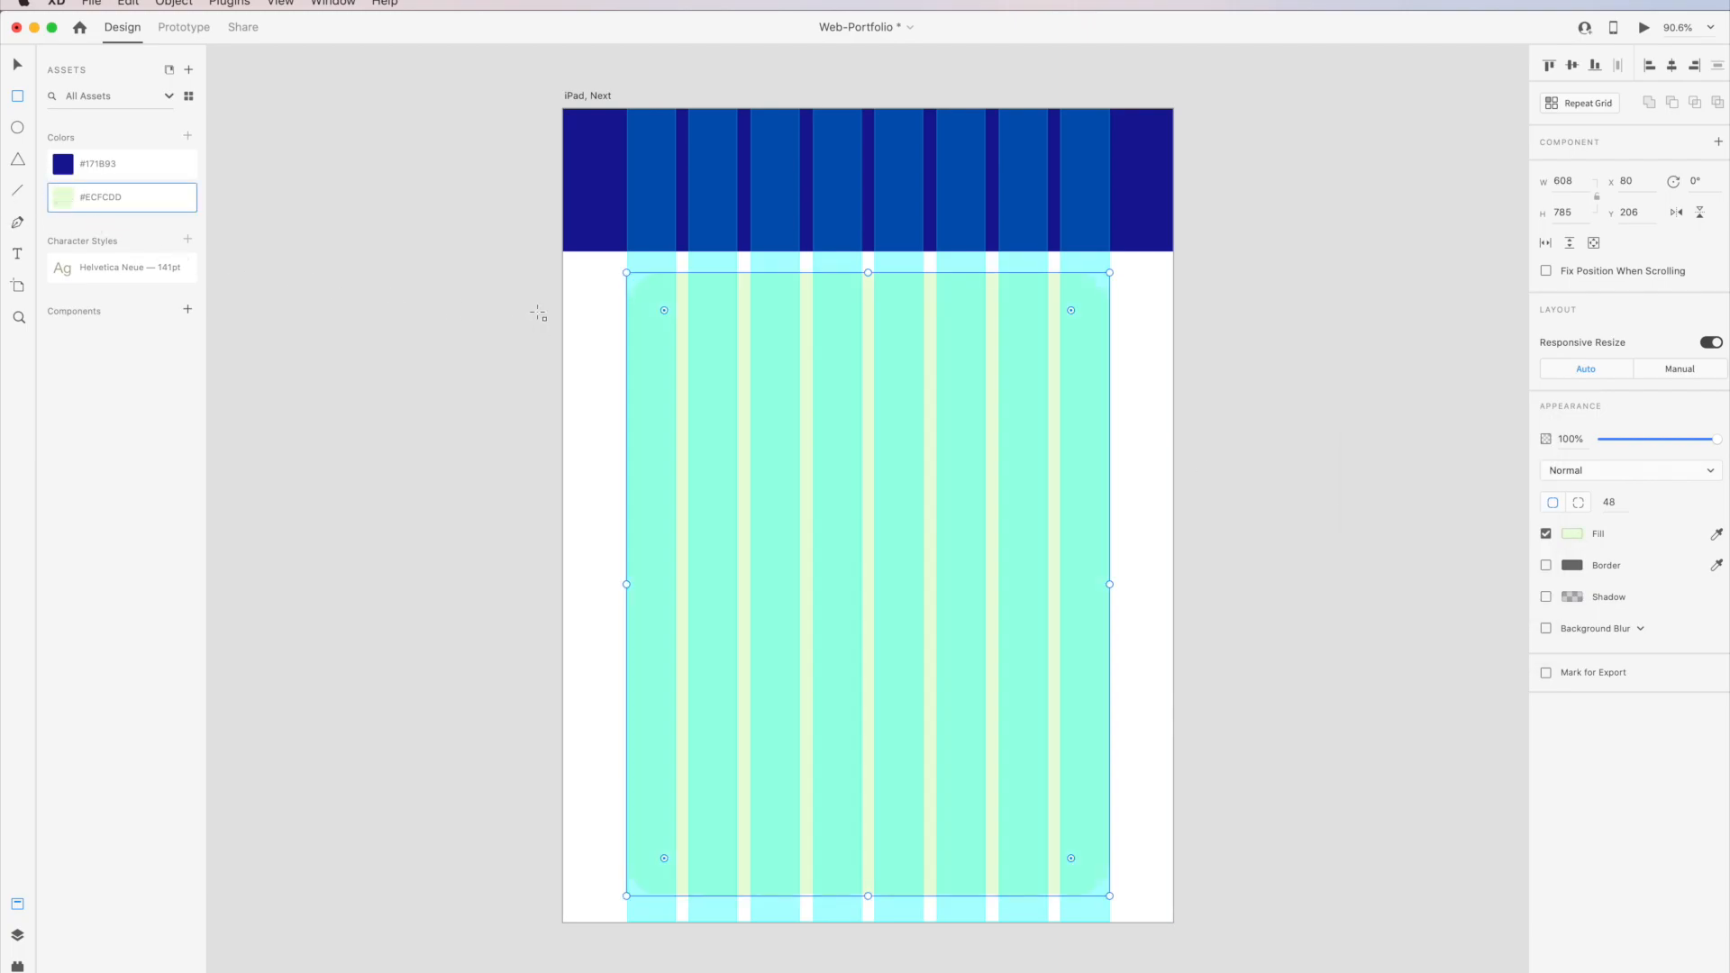
{"action": "left_click", "coordinate": [17, 64]}
{"action": "left_click", "coordinate": [410, 330]}
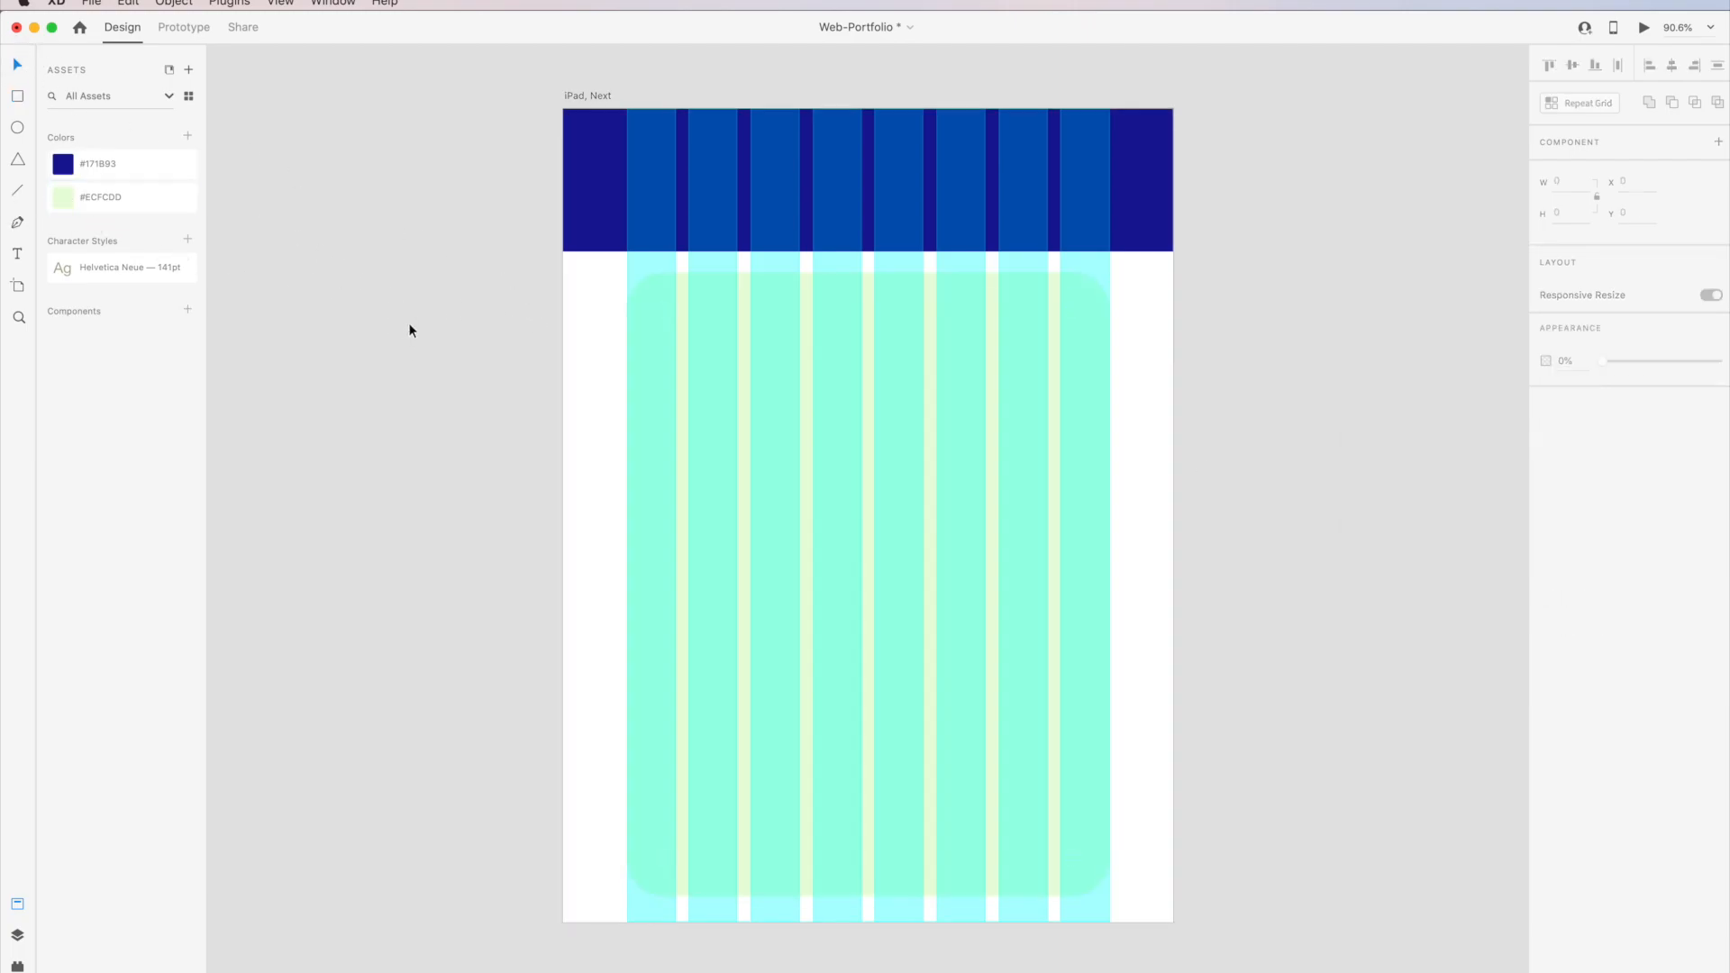
Turn off the layout grid on the iPad, Next artboard.
{"action": "left_click", "coordinate": [583, 390]}
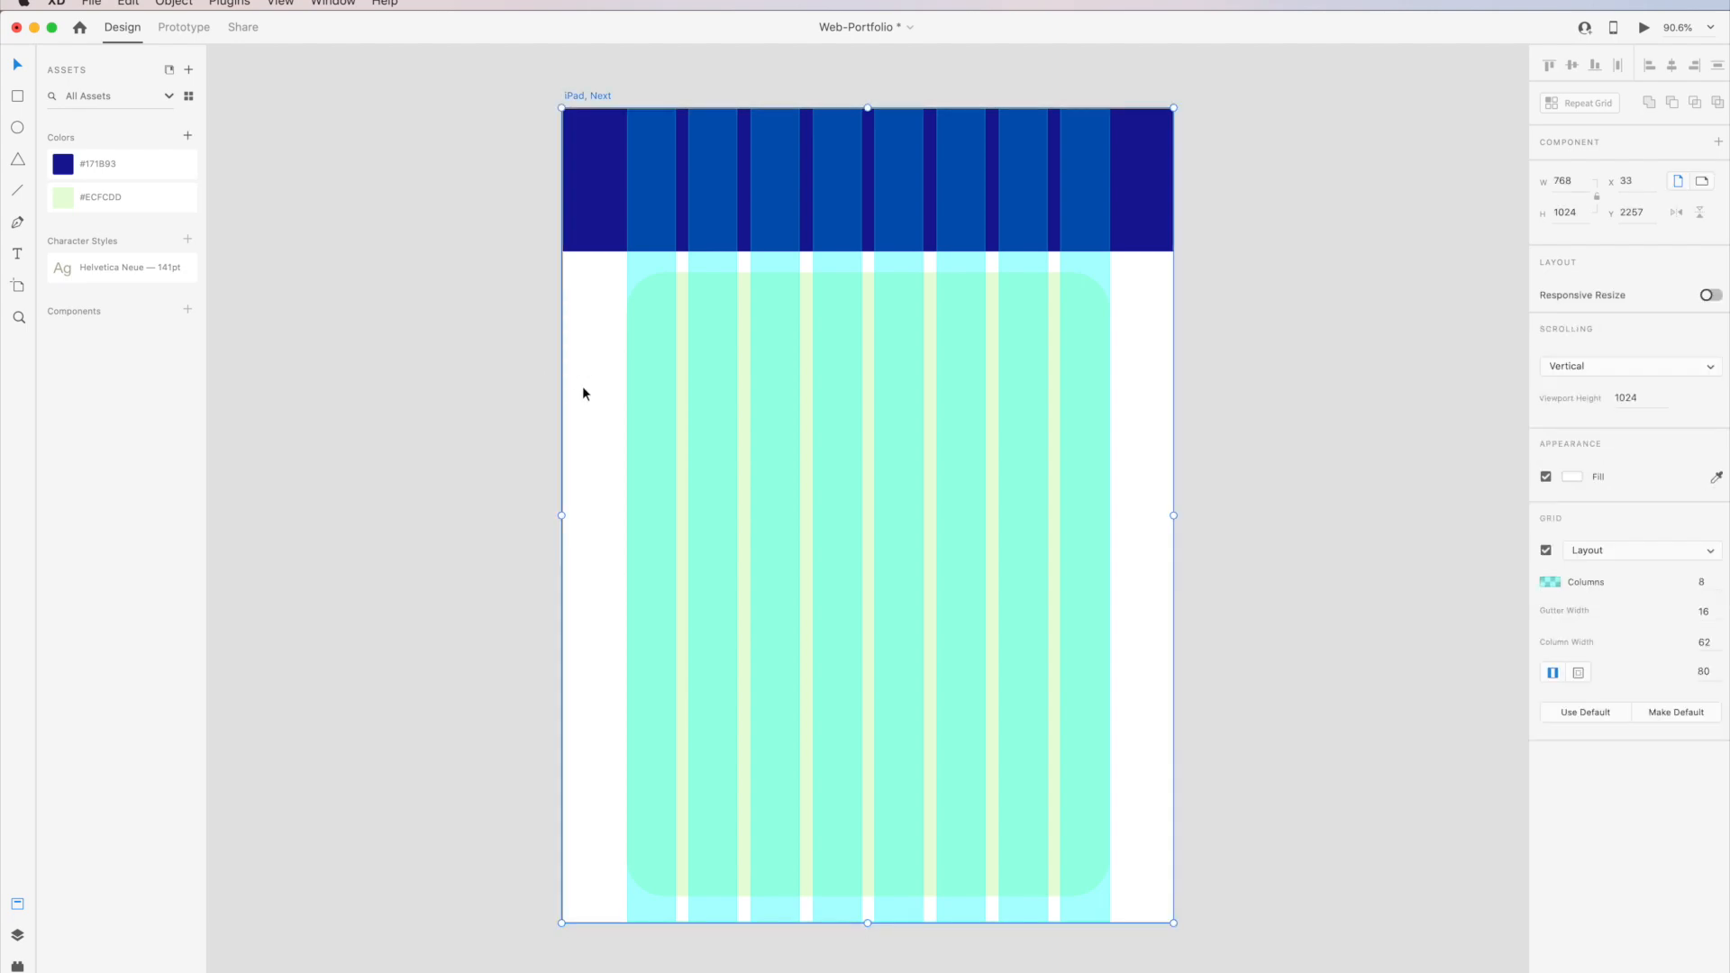
{"action": "left_click", "coordinate": [1710, 552]}
{"action": "left_click", "coordinate": [1630, 564]}
{"action": "left_click", "coordinate": [1546, 550]}
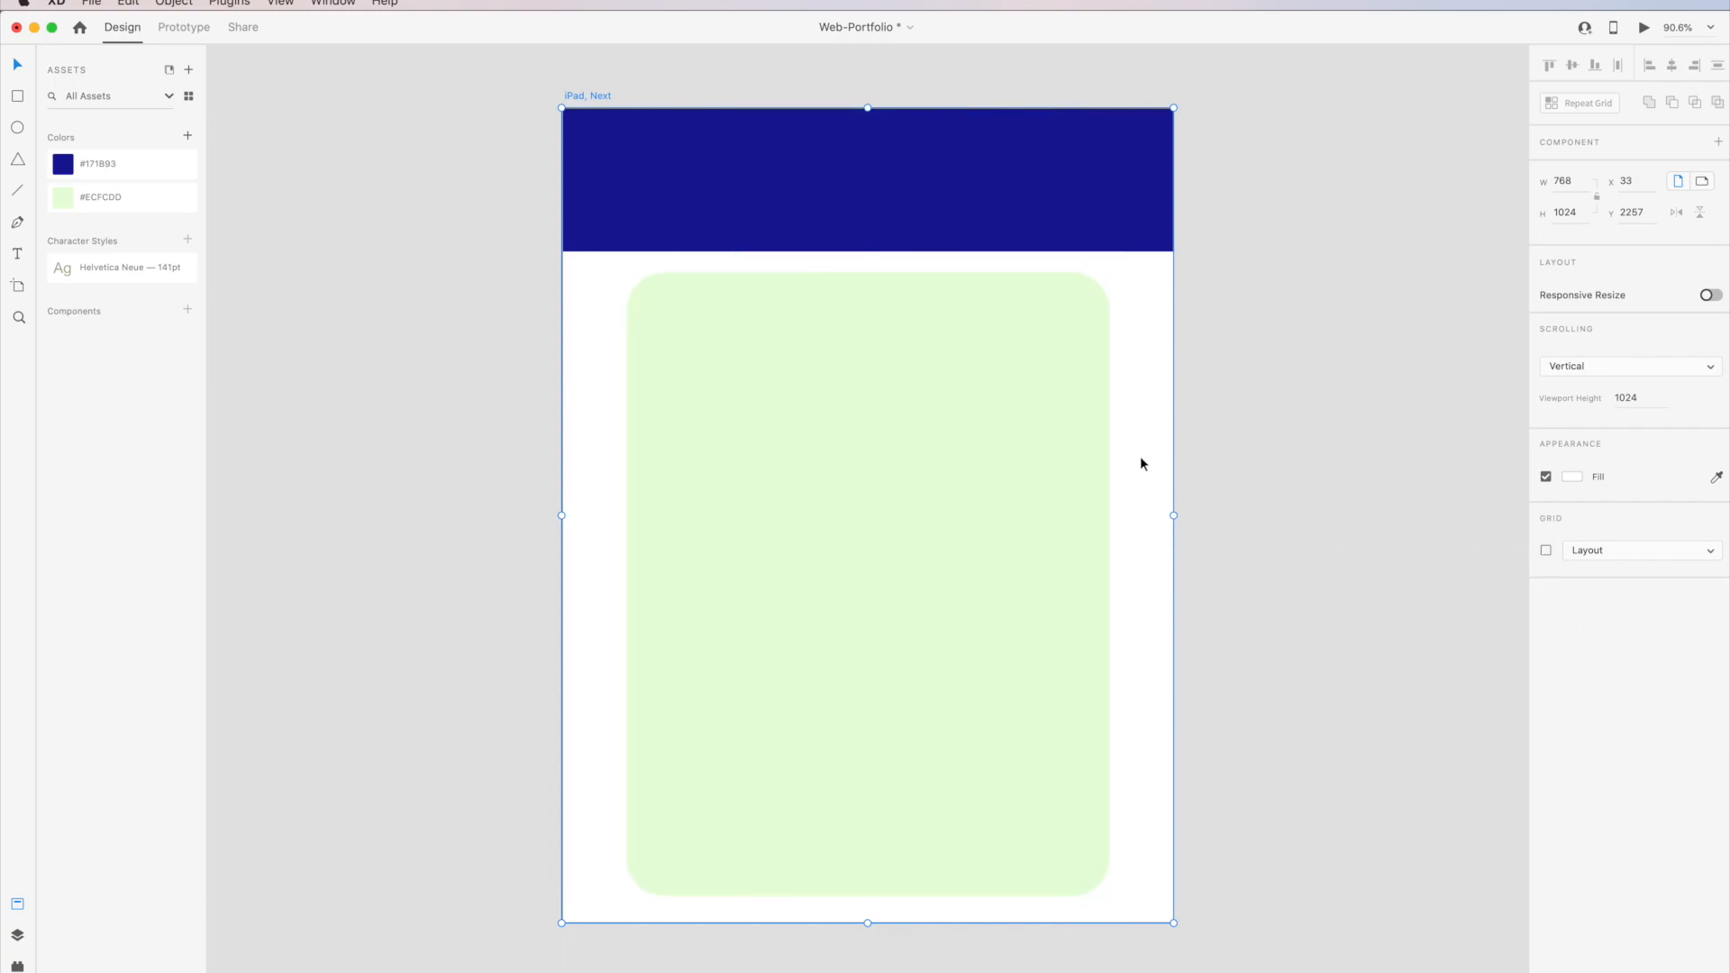
{"action": "left_click", "coordinate": [377, 527]}
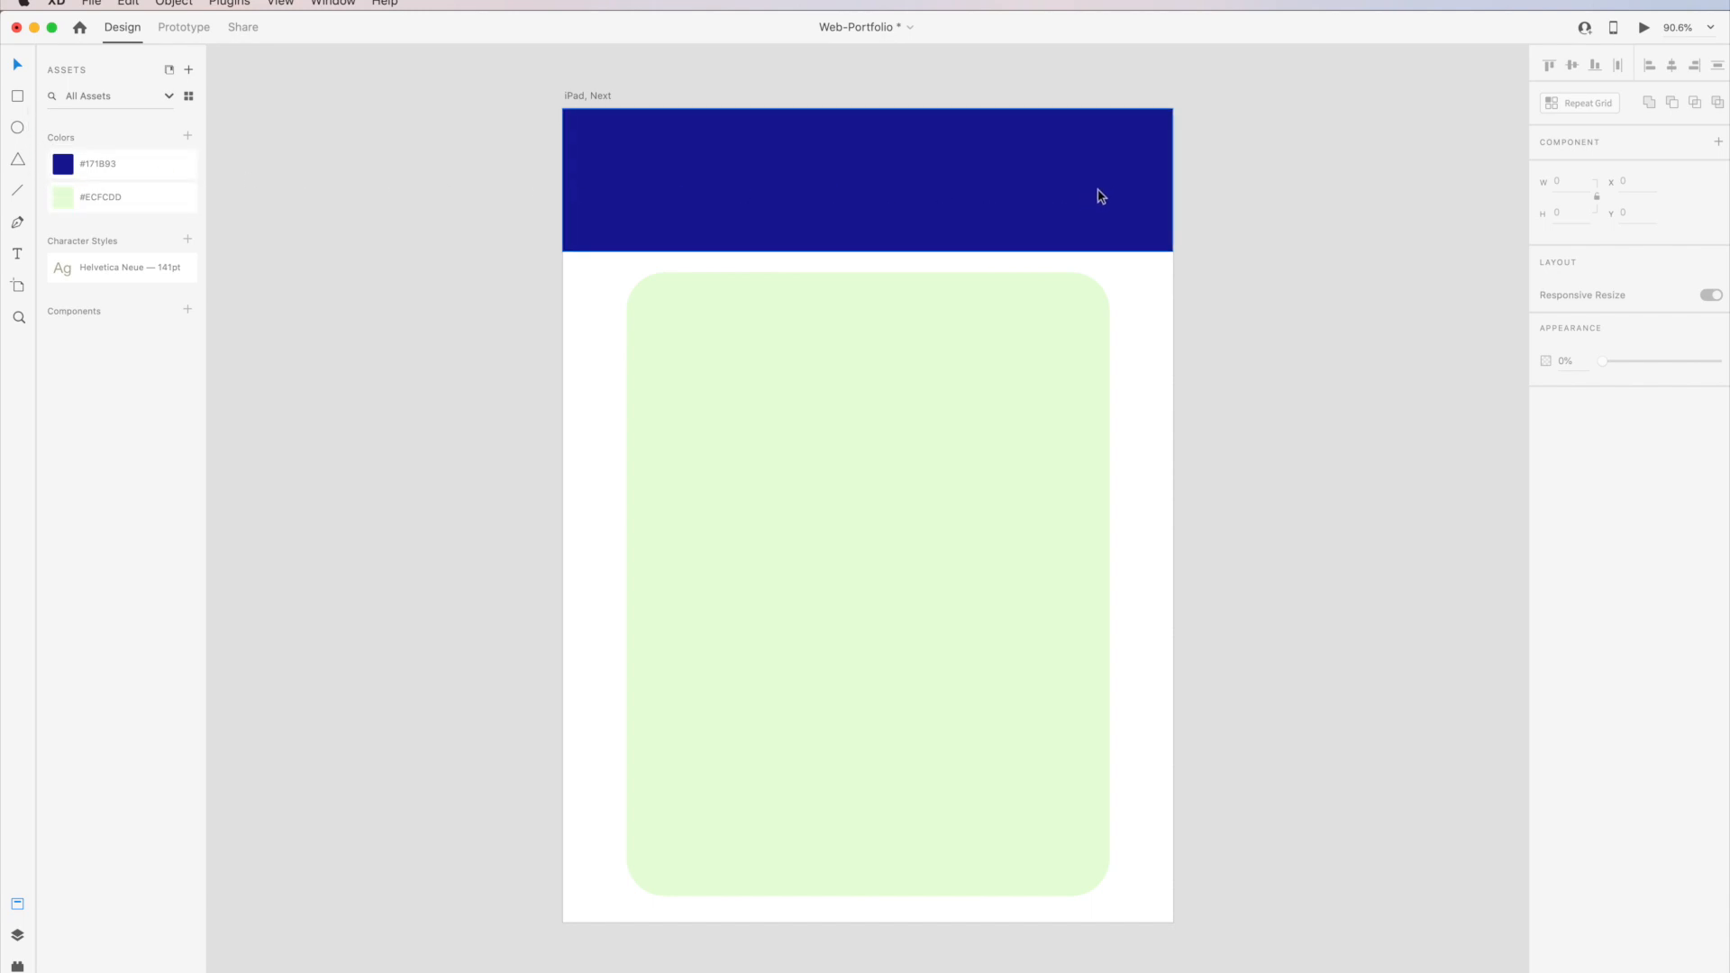
Shorten the dark blue header rectangle to a height of about 96, keeping its upper edge in place.
{"action": "left_click", "coordinate": [820, 236]}
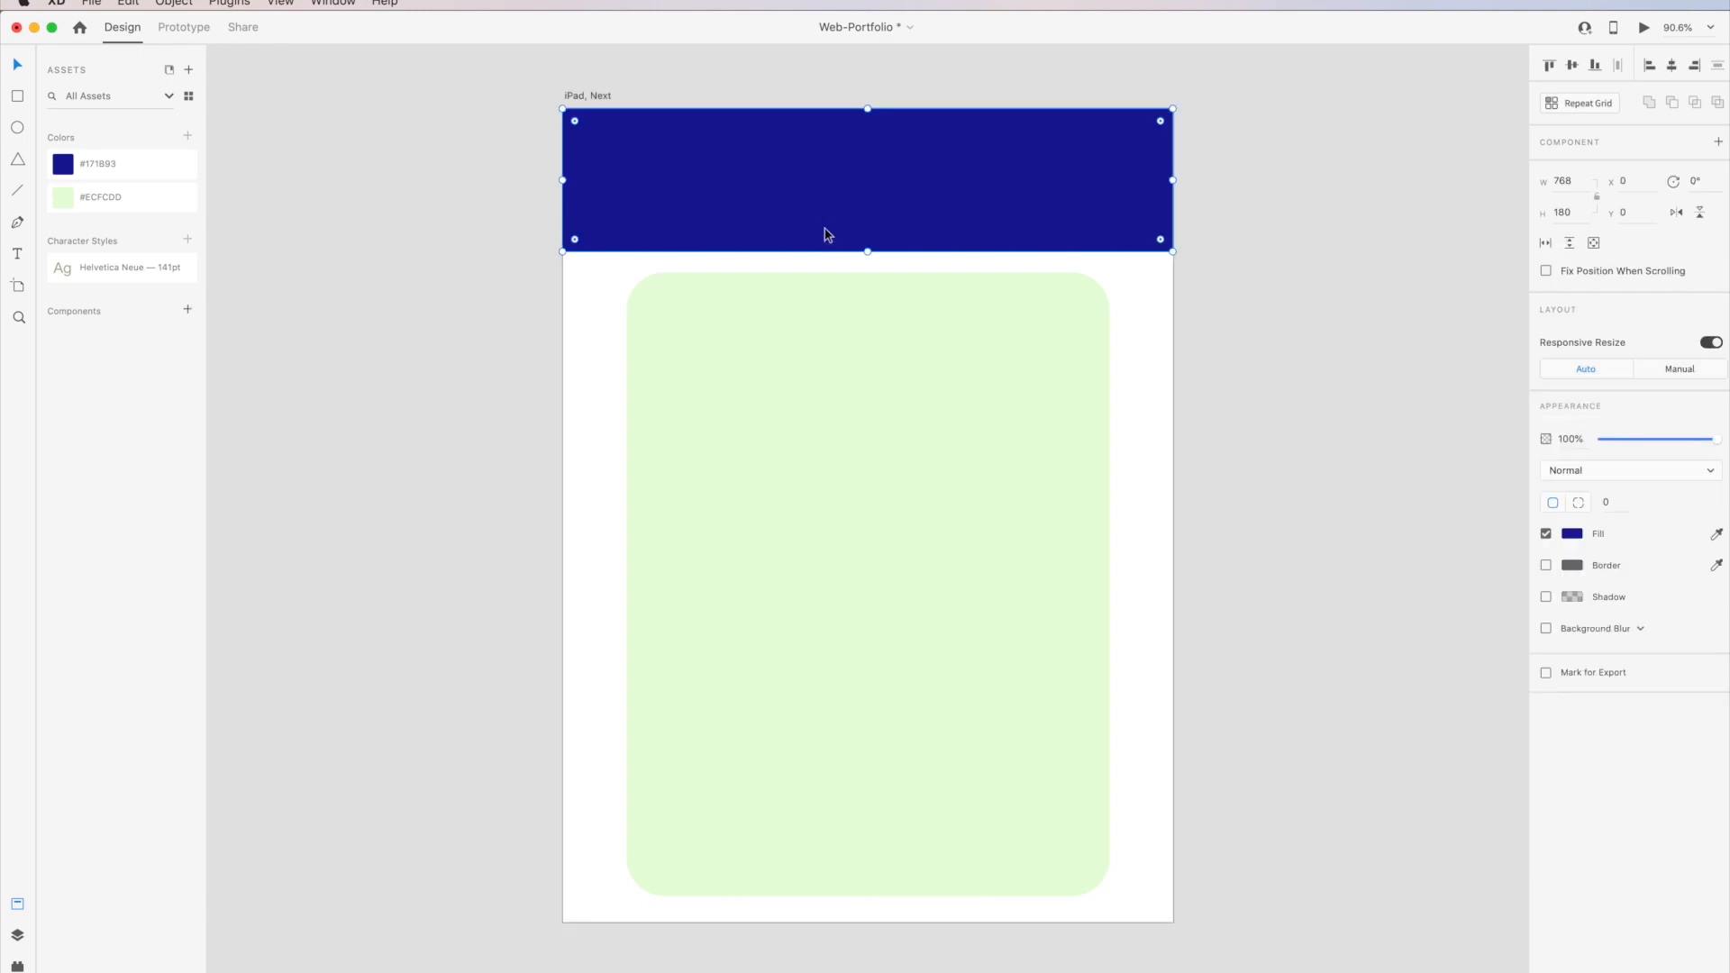
{"action": "left_click_drag", "start_coordinate": [868, 250], "coordinate": [874, 185]}
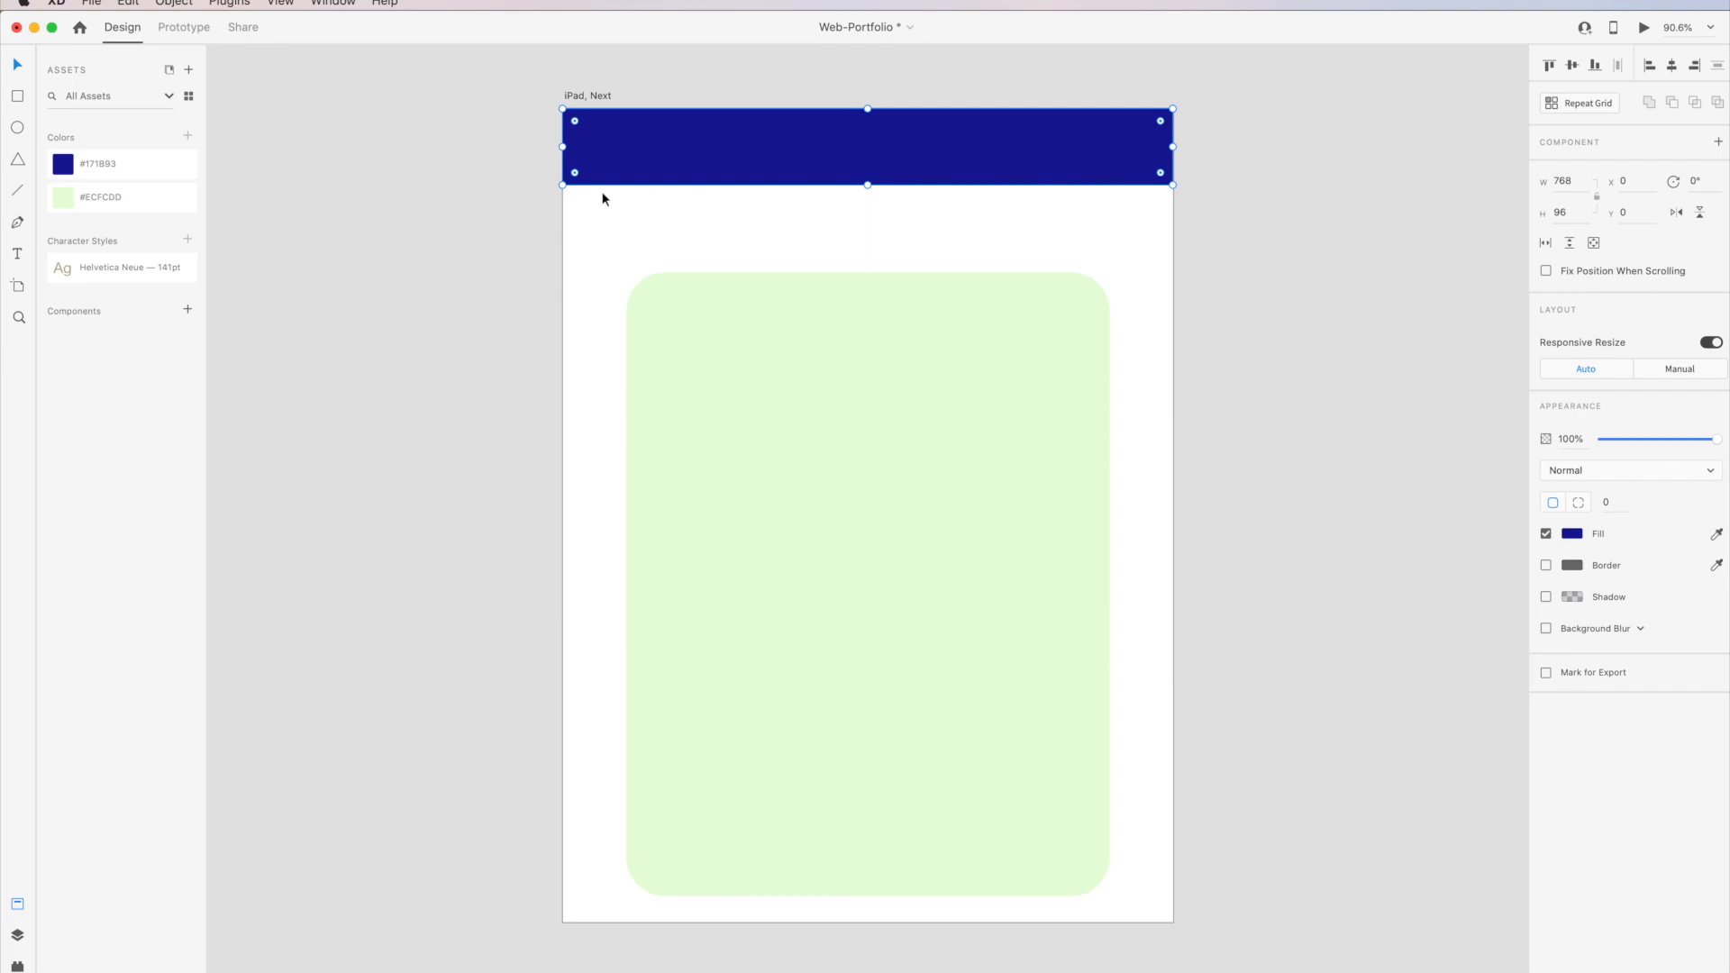
{"action": "left_click", "coordinate": [280, 127]}
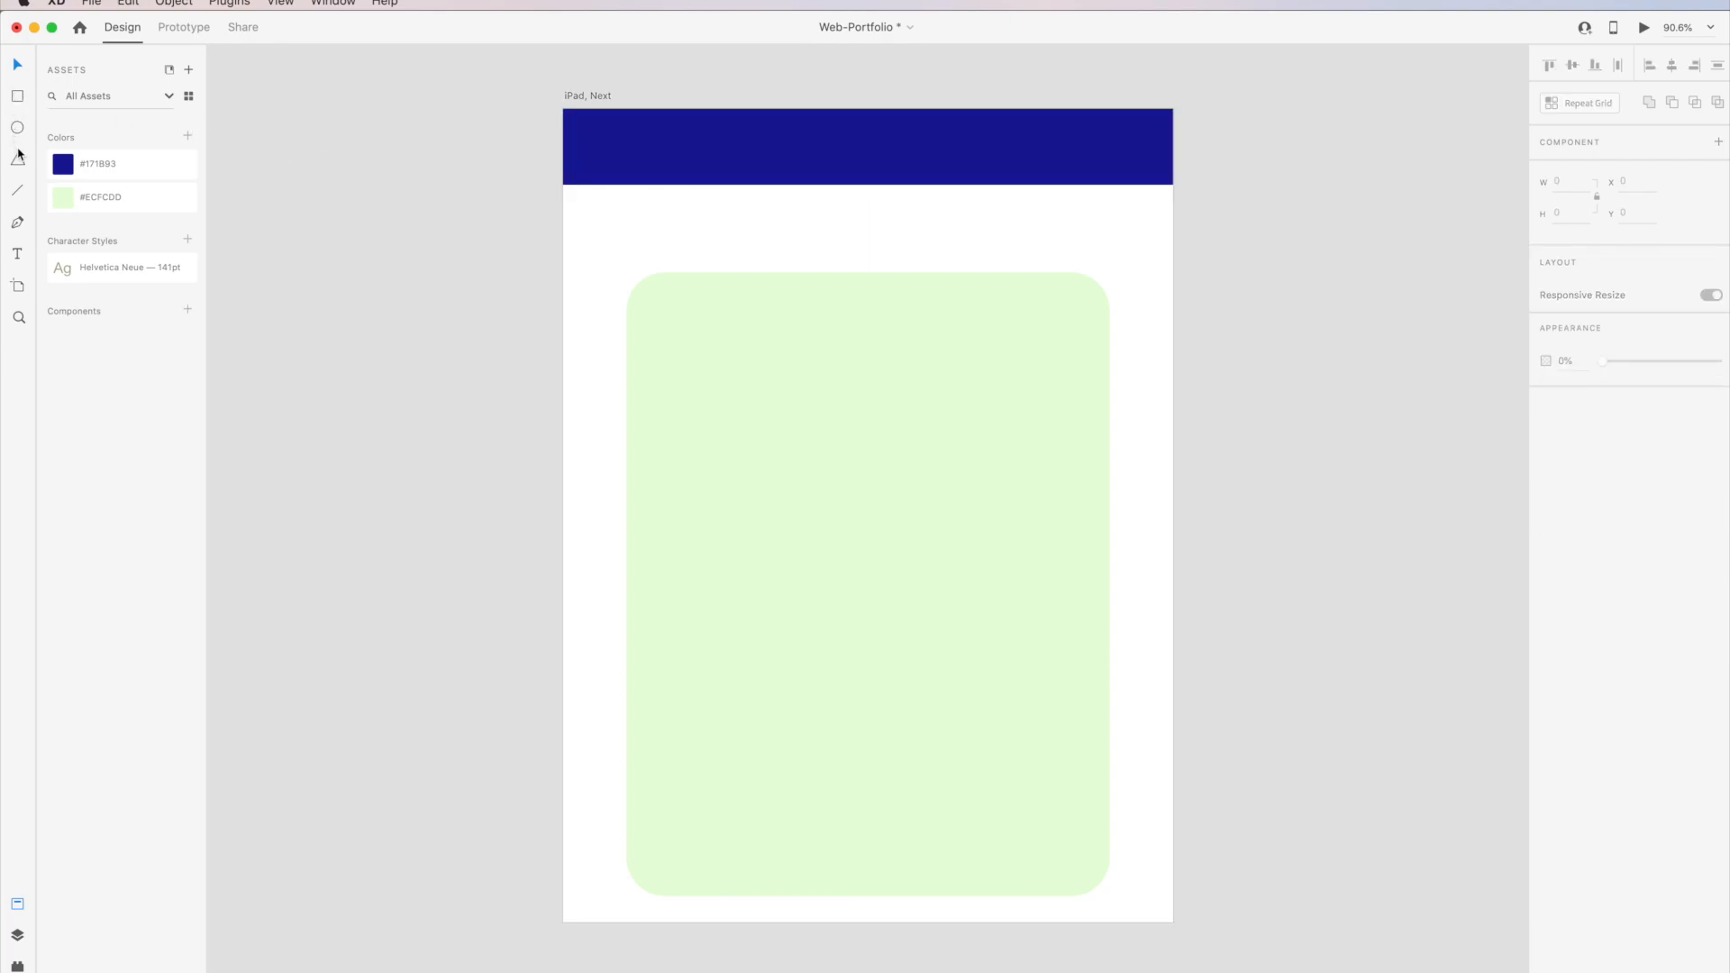
Draw a horizontal line about 83 long in the header, ending at the green panel's right edge, with a white border of size 6.
{"action": "left_click", "coordinate": [19, 191]}
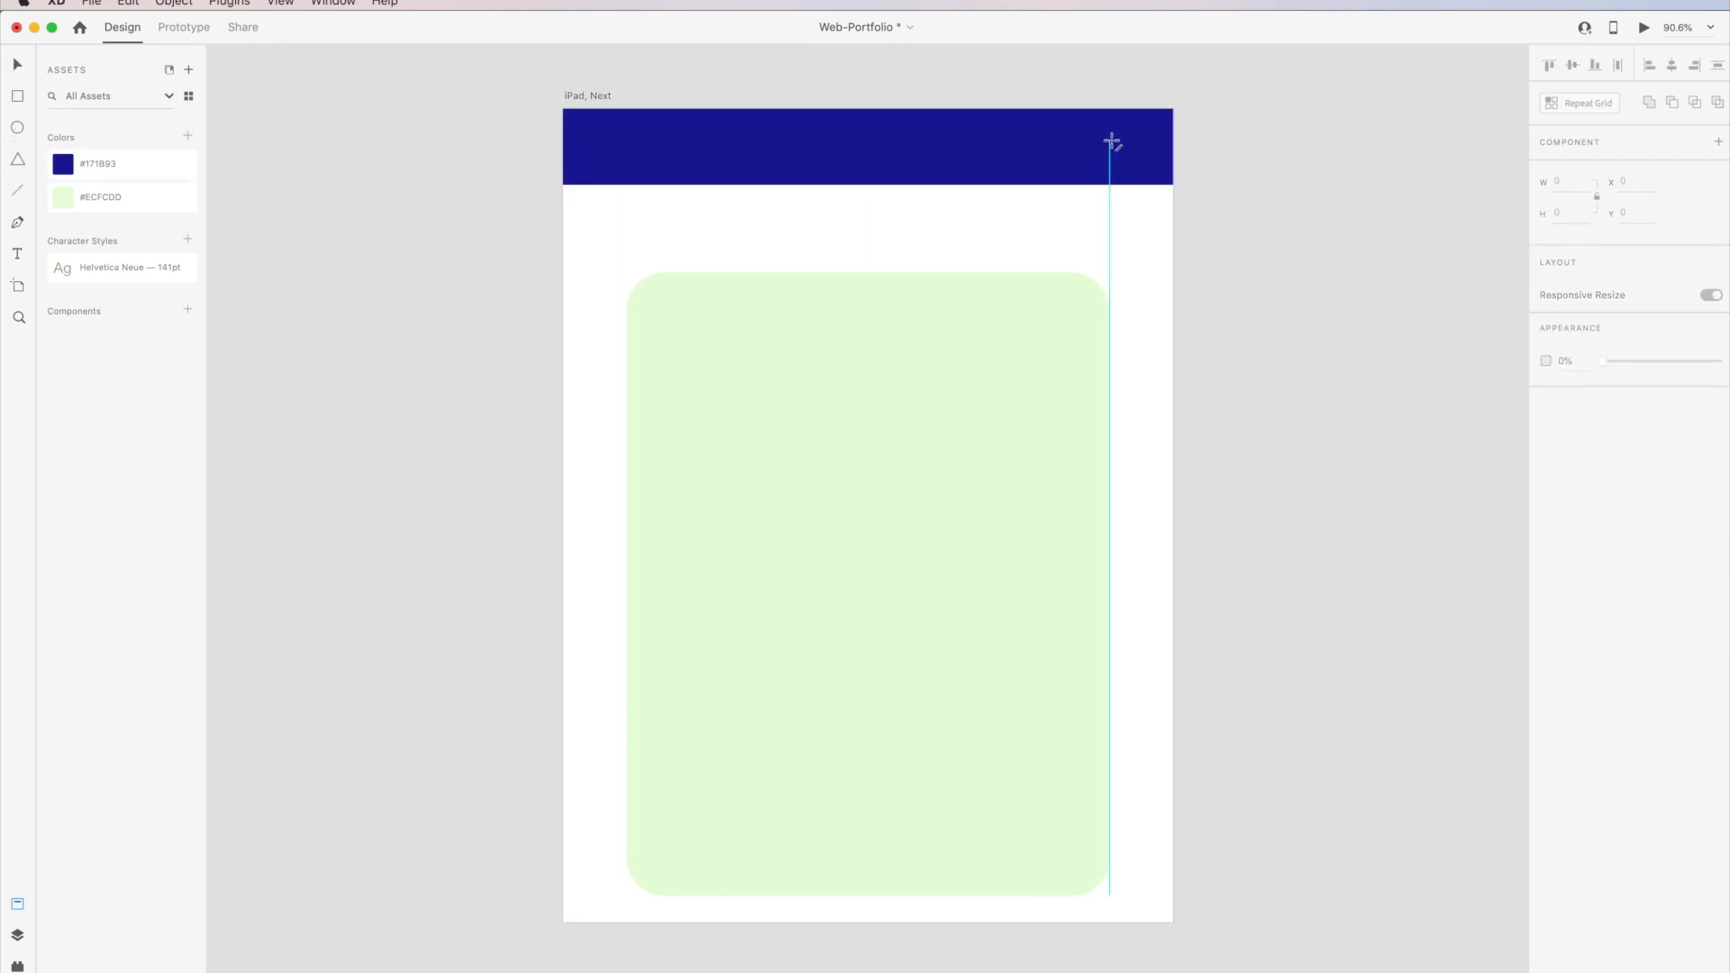
{"action": "left_click_drag", "start_coordinate": [1109, 138], "coordinate": [1044, 138]}
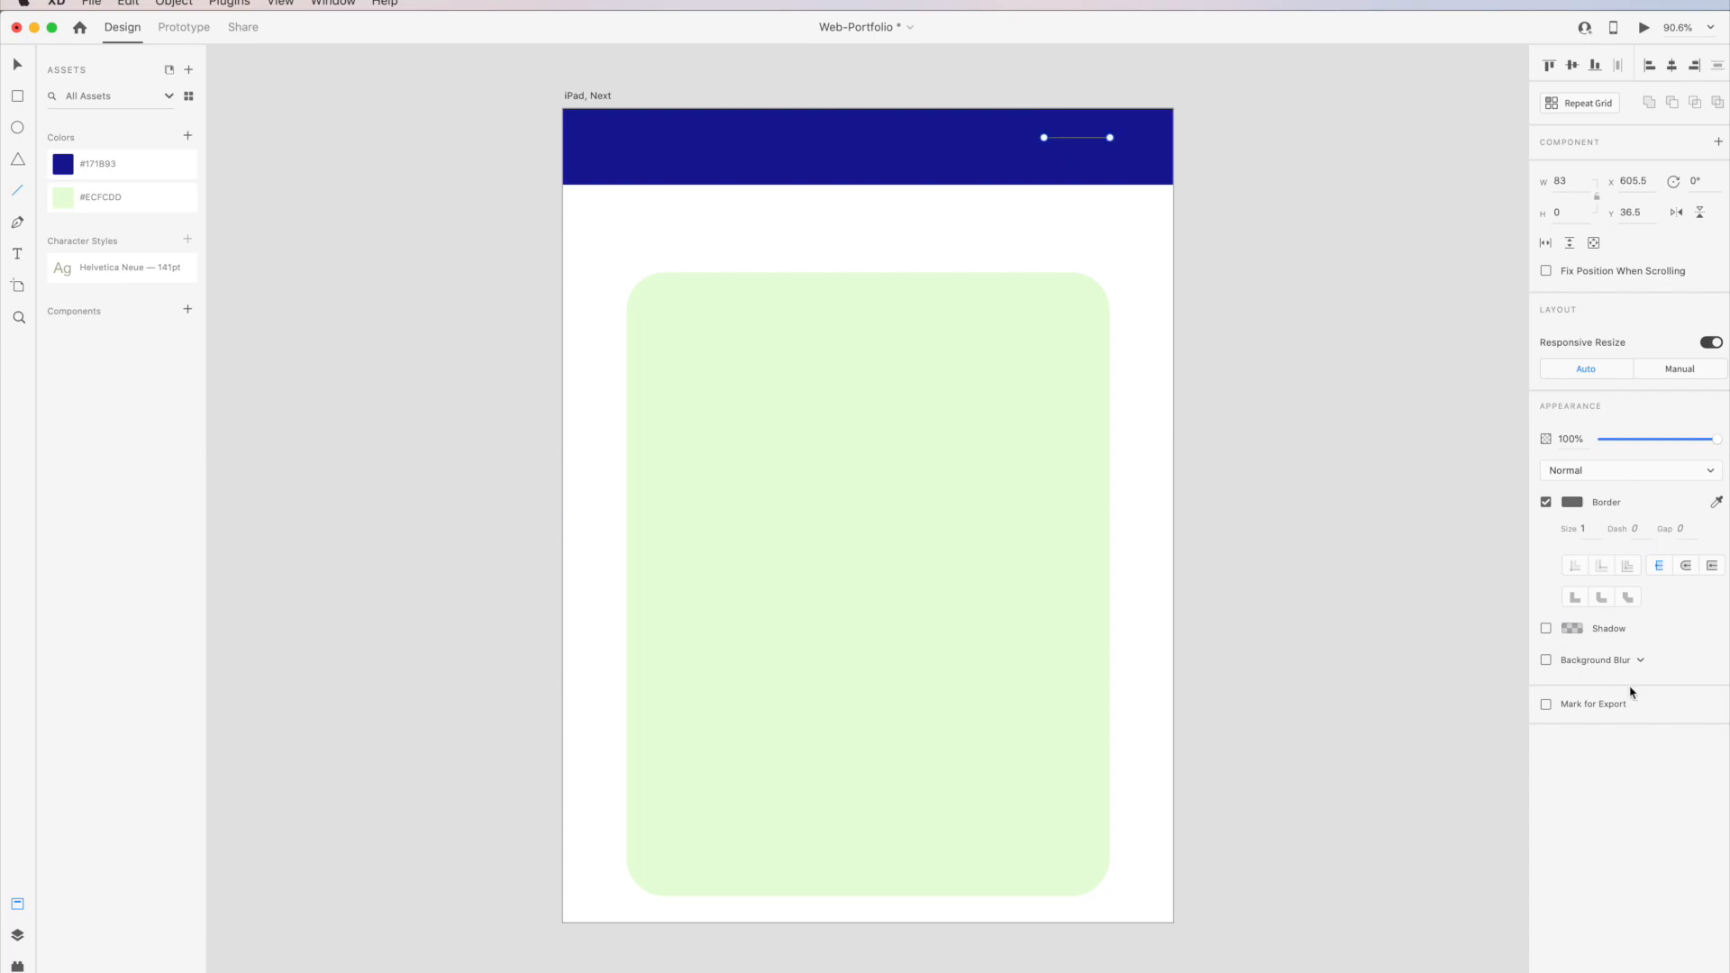
{"action": "left_click", "coordinate": [1590, 528]}
{"action": "type", "text": "6"}
{"action": "left_click", "coordinate": [1572, 503]}
{"action": "type", "text": "ffffff"}
{"action": "key", "text": "Return"}
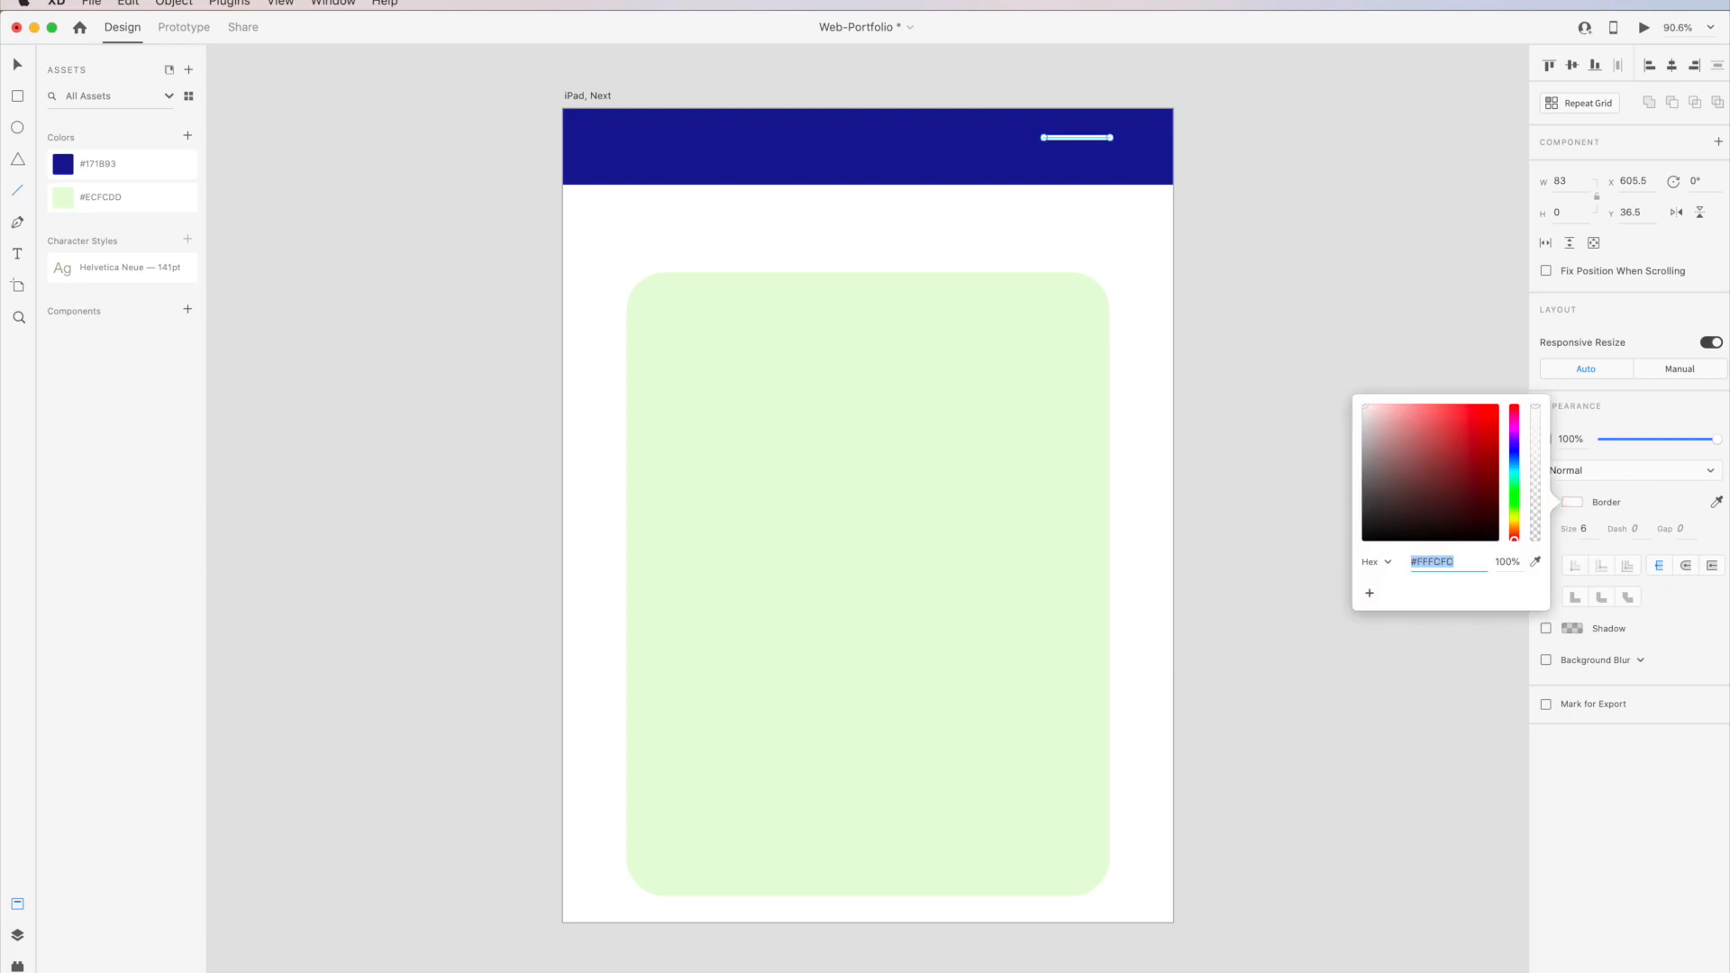
{"action": "left_click", "coordinate": [17, 65]}
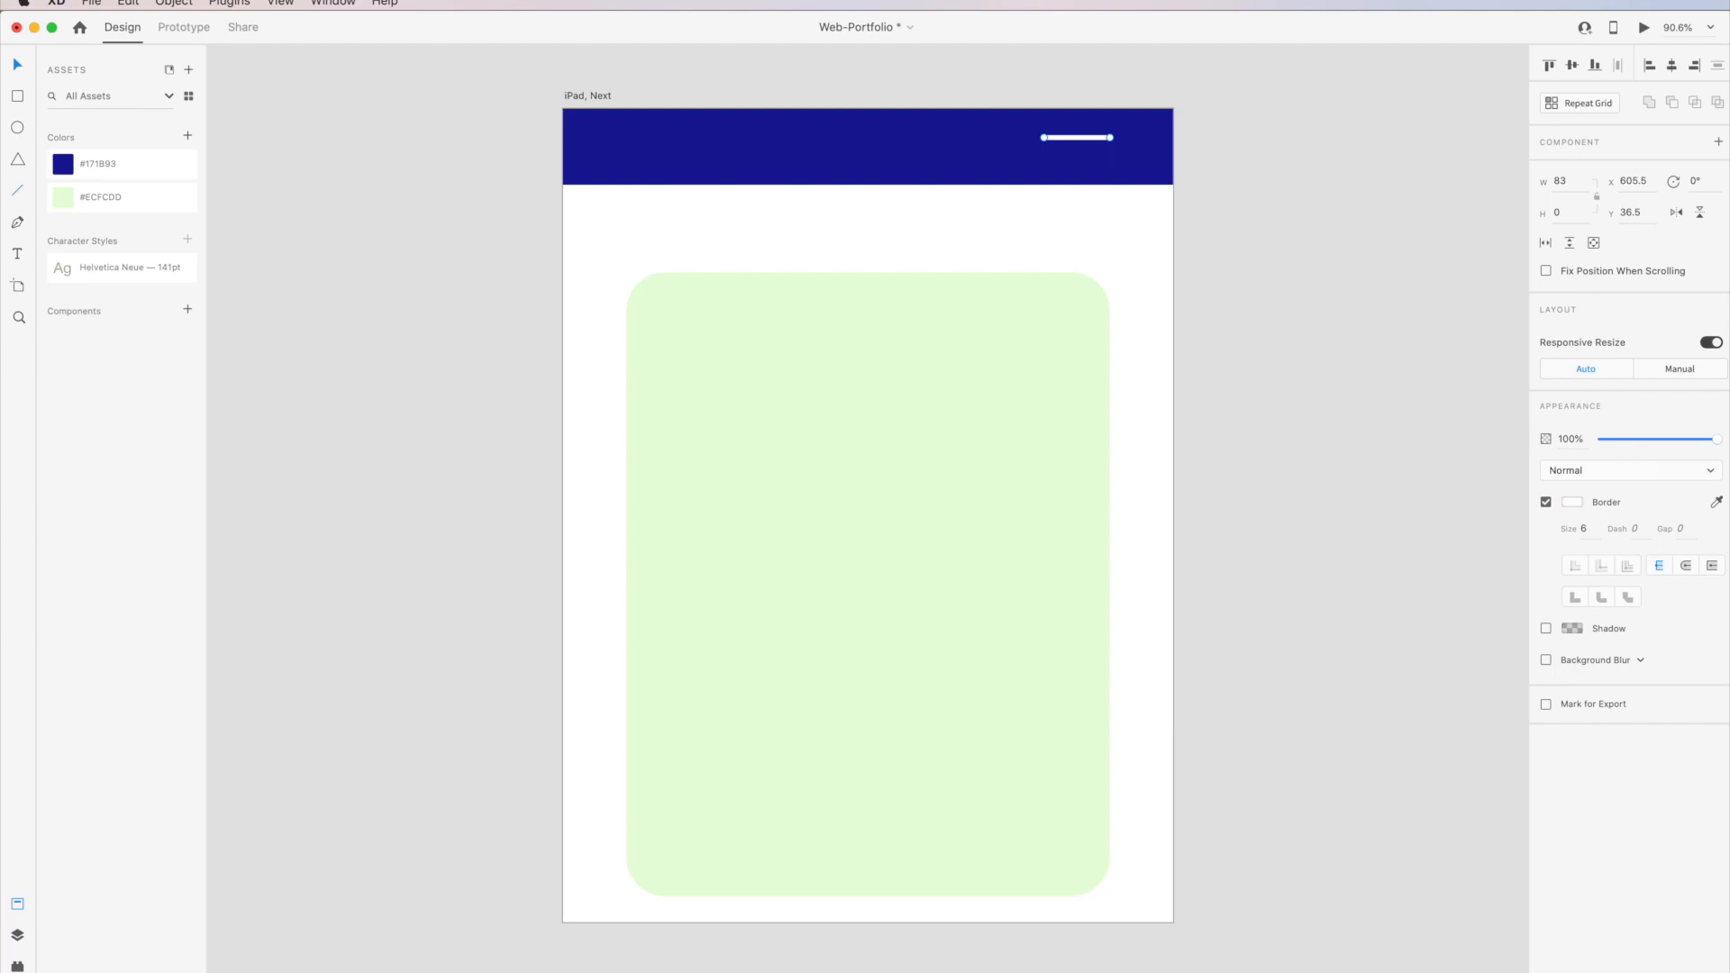
{"action": "left_click", "coordinate": [1280, 180]}
Duplicate the white line twice below itself at even spacing to form a three-line menu icon.
{"action": "left_click", "coordinate": [1077, 138]}
{"action": "key", "text": "alt"}
{"action": "left_click_drag", "start_coordinate": [1077, 138], "coordinate": [1077, 165]}
{"action": "key", "text": "Escape"}
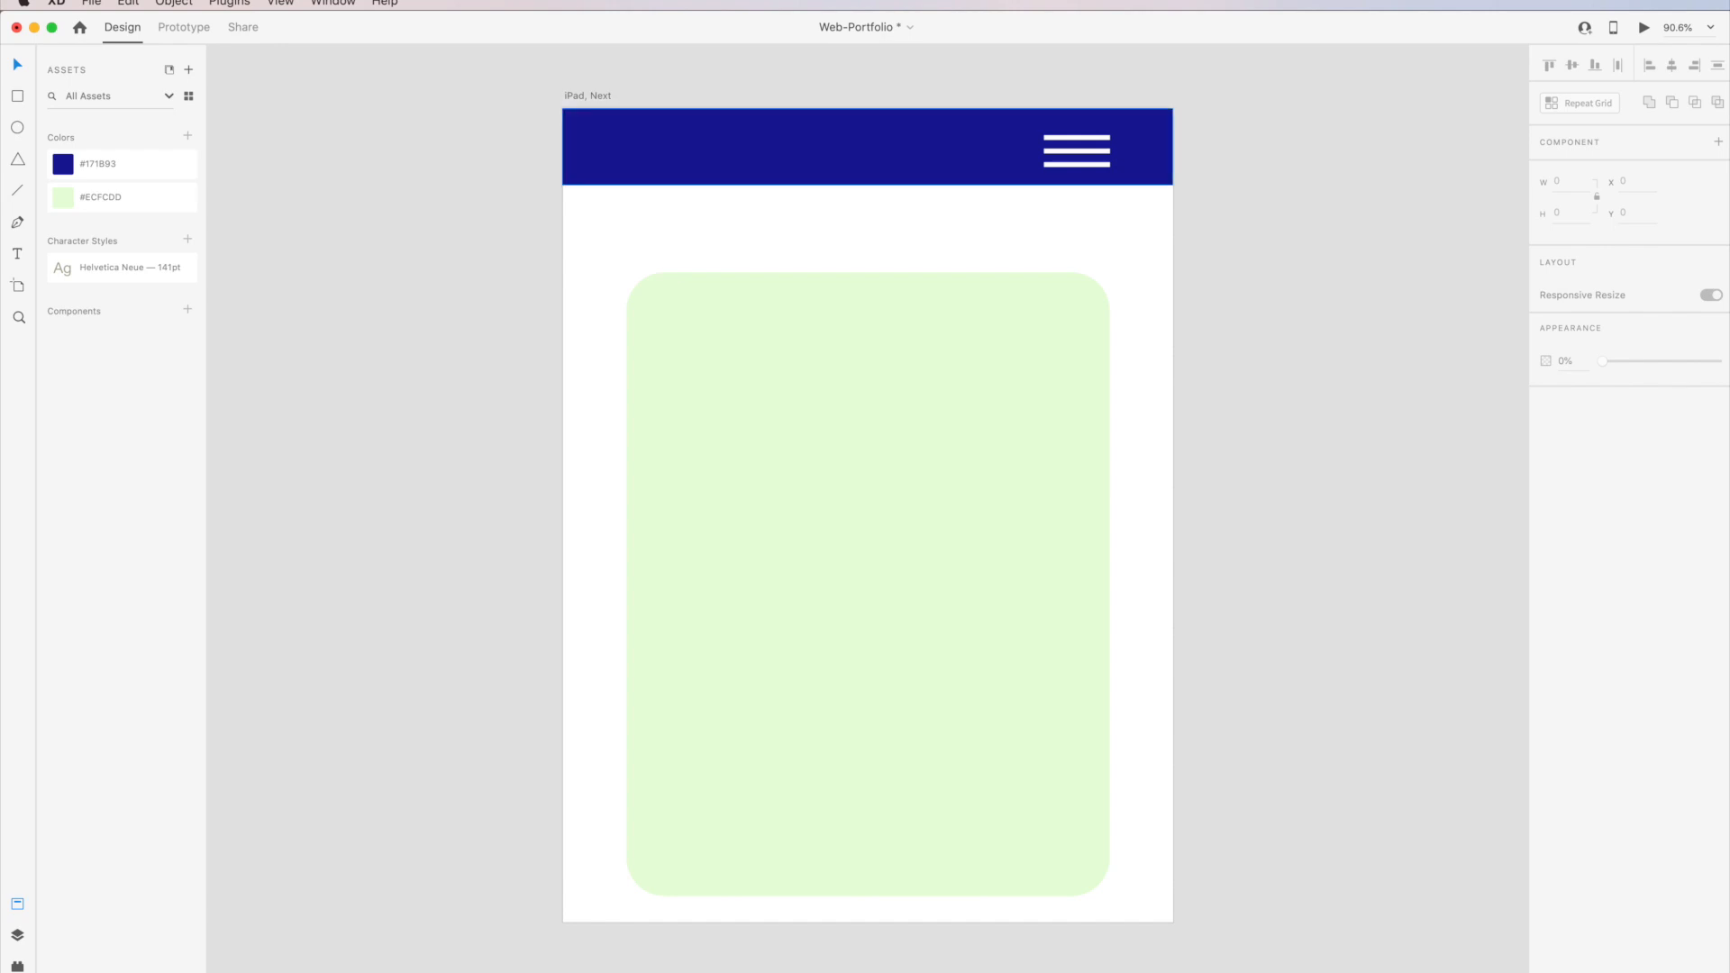
{"action": "left_click", "coordinate": [587, 96]}
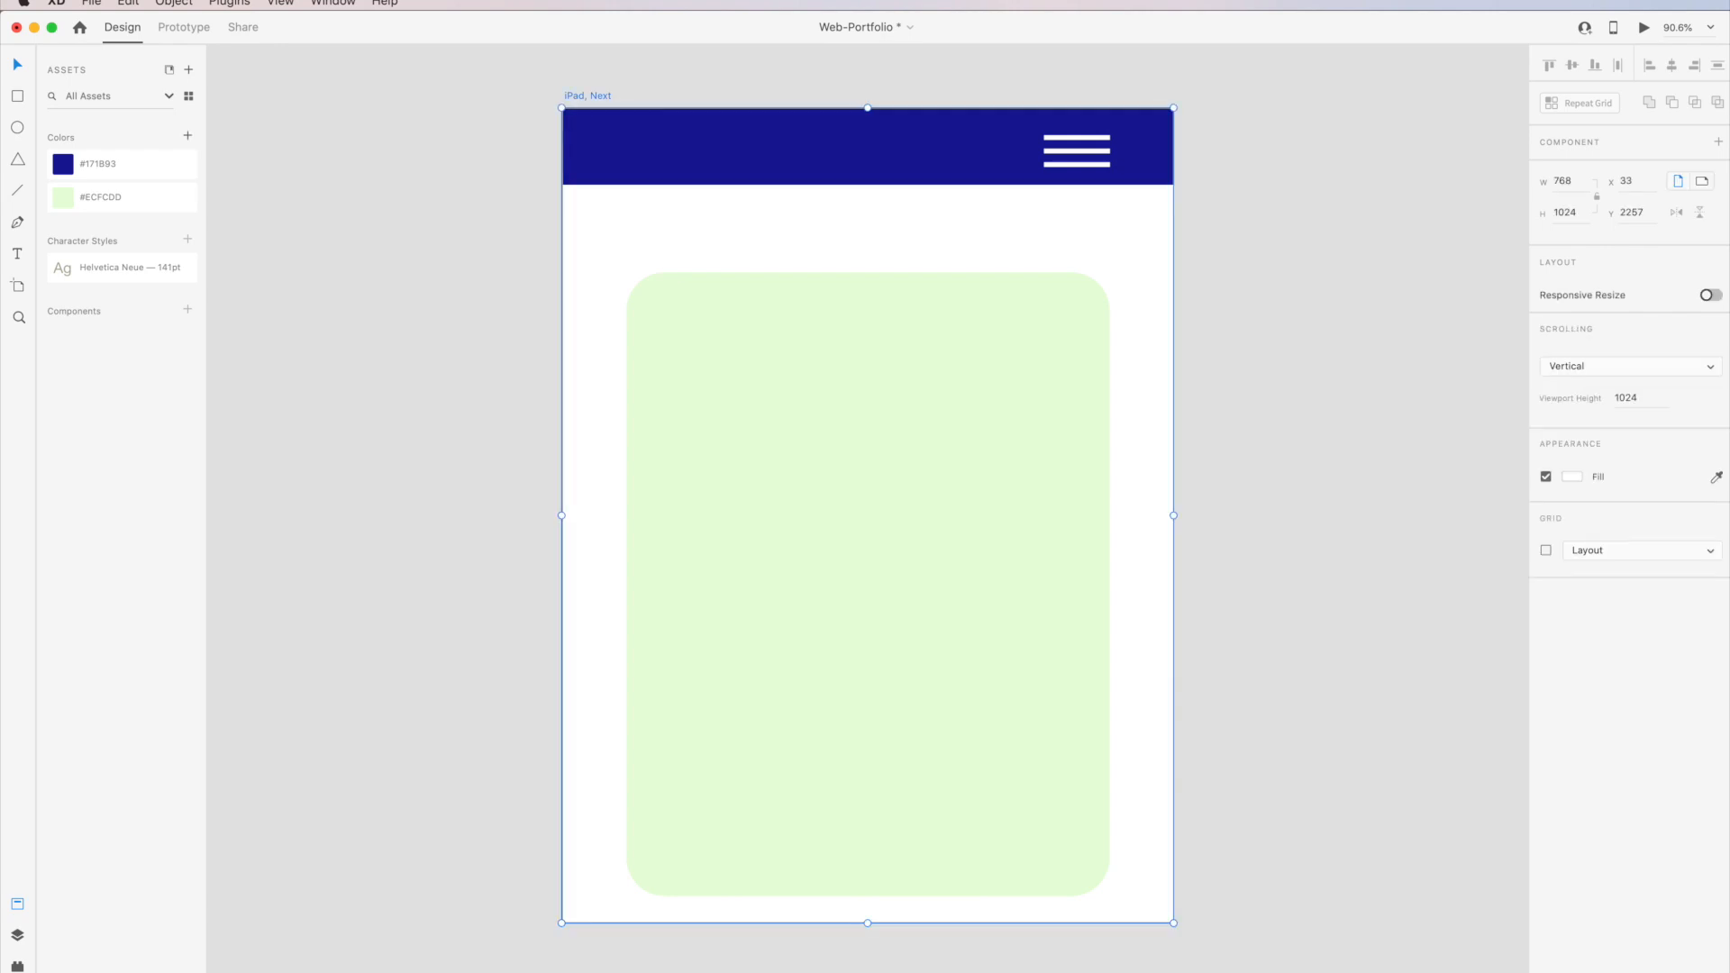
{"action": "double_click", "coordinate": [588, 95]}
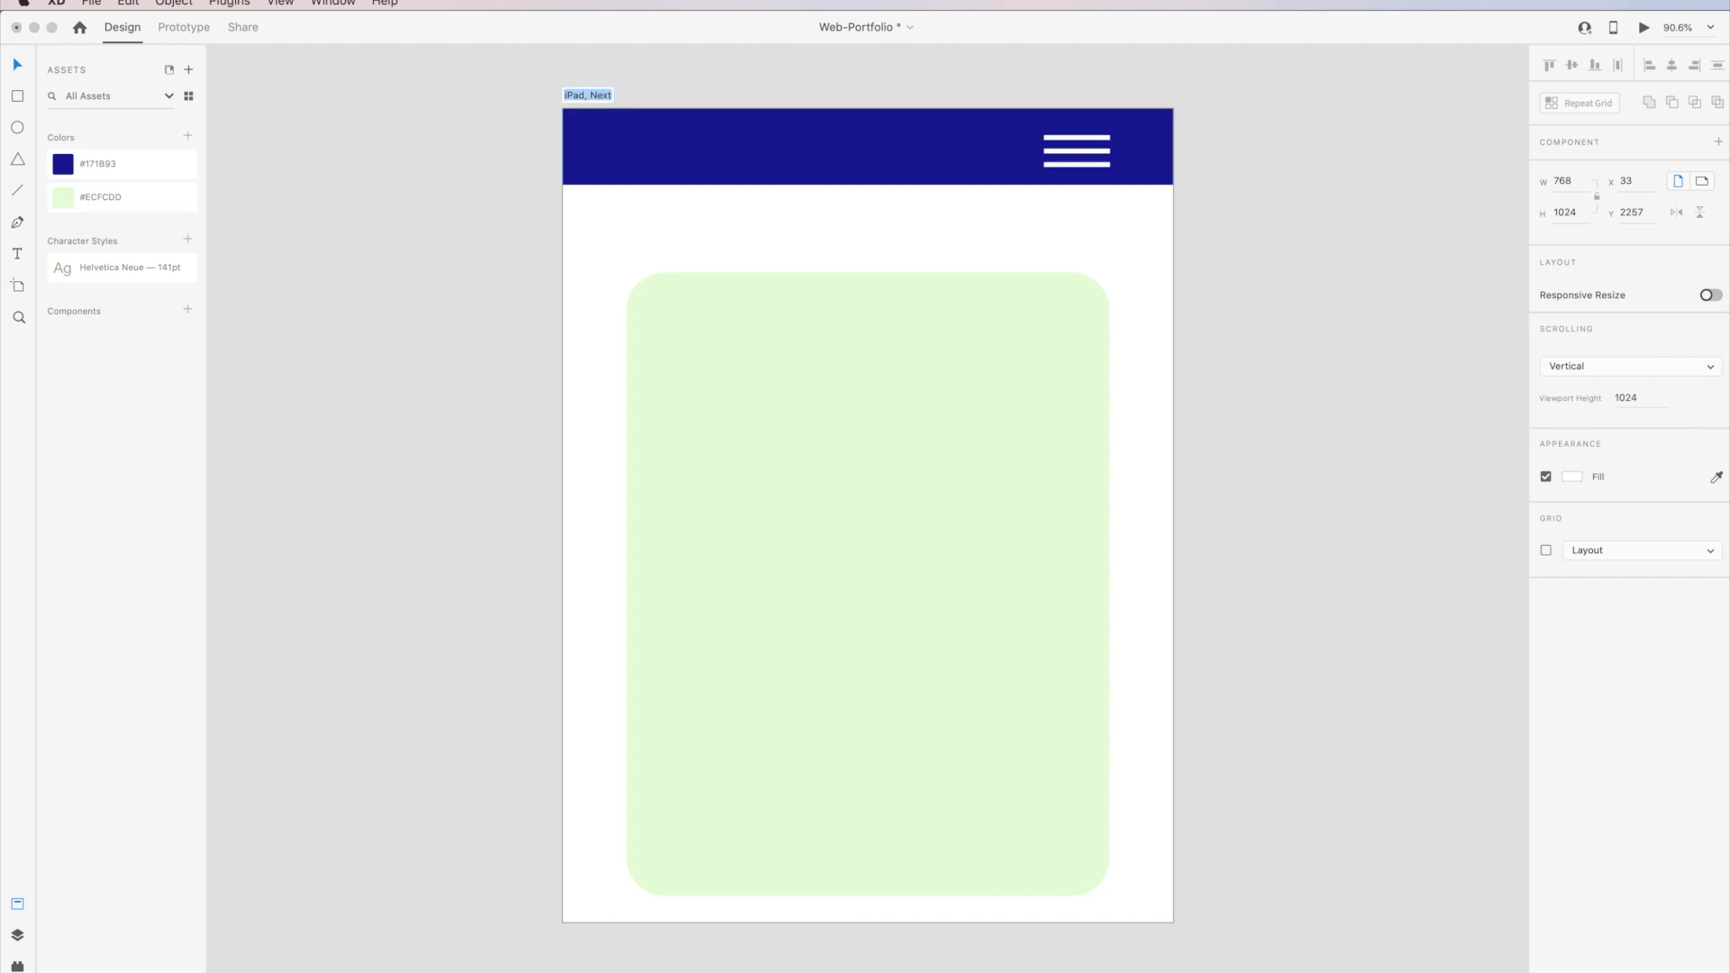
{"action": "key", "text": "Return"}
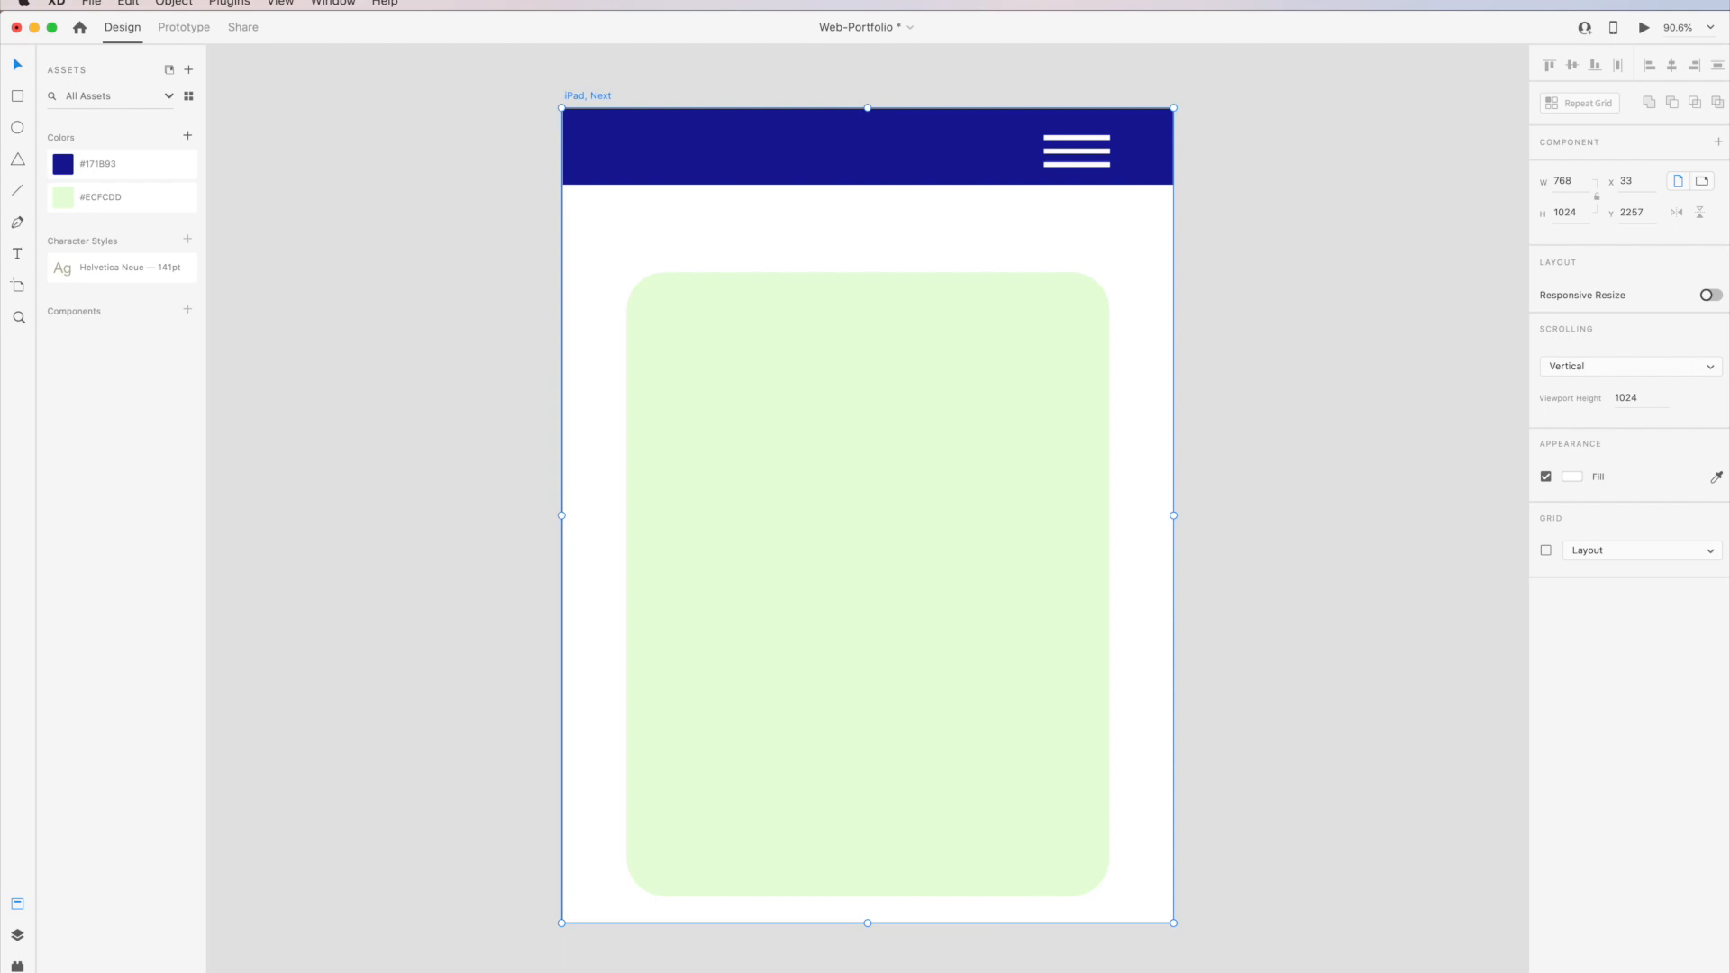
{"action": "right_click", "coordinate": [592, 95]}
{"action": "right_click", "coordinate": [587, 101]}
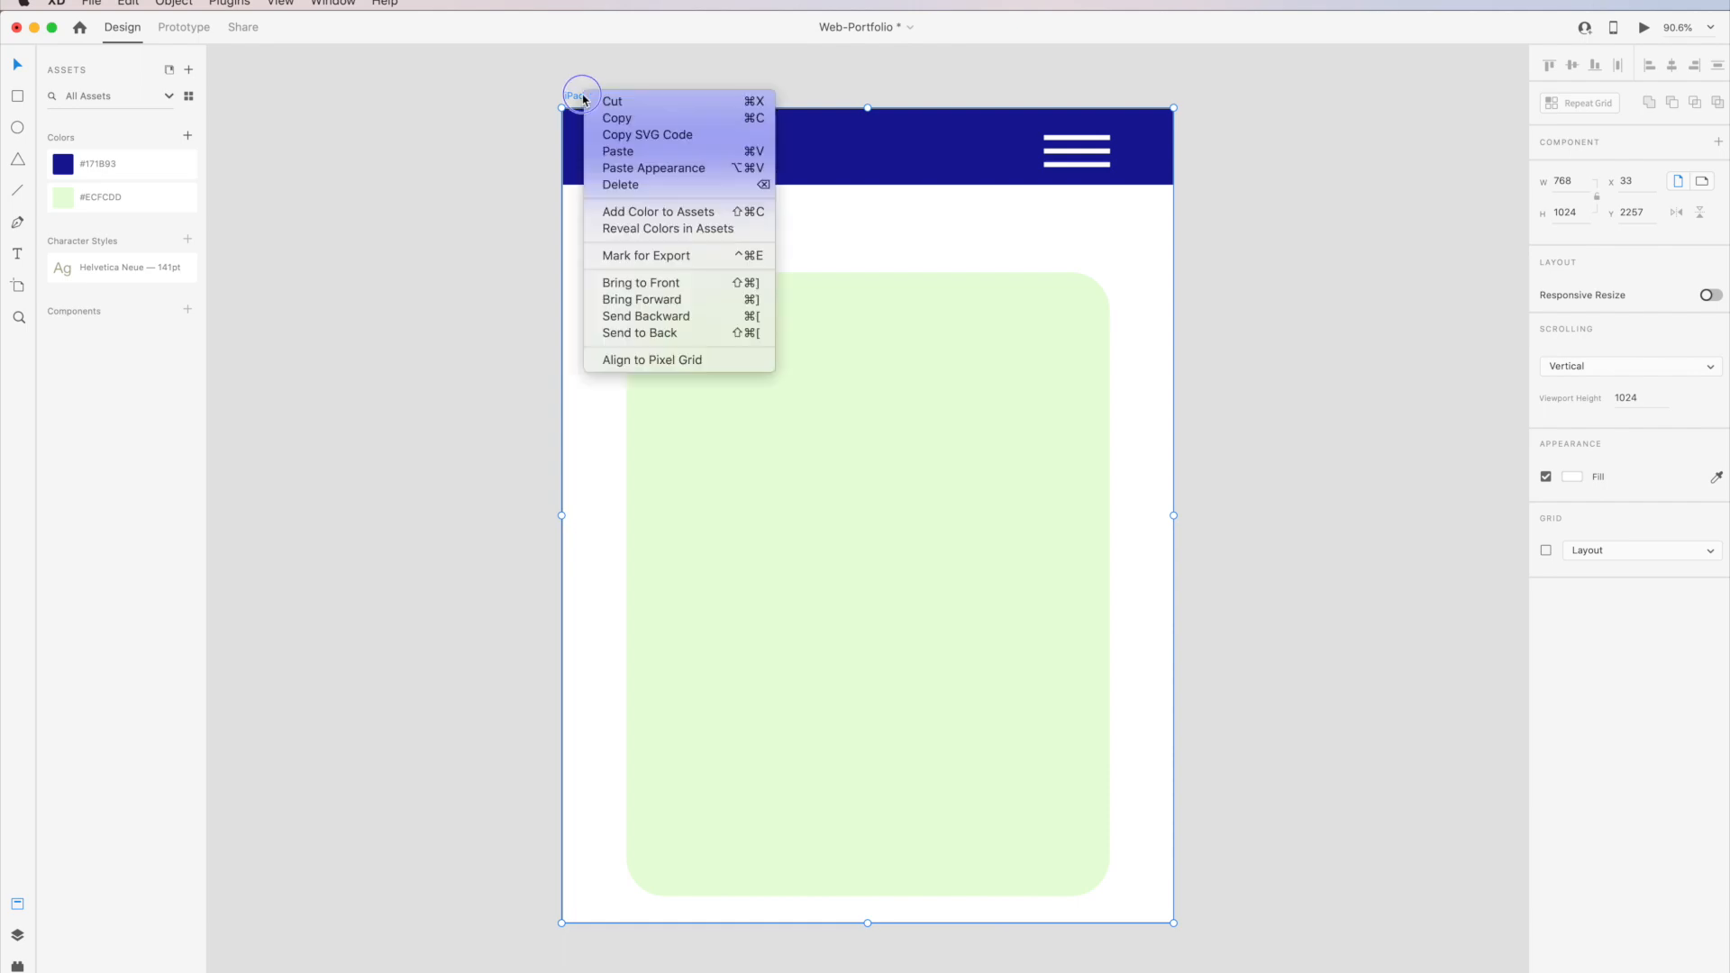
{"action": "left_click", "coordinate": [675, 72]}
{"action": "left_click", "coordinate": [452, 181]}
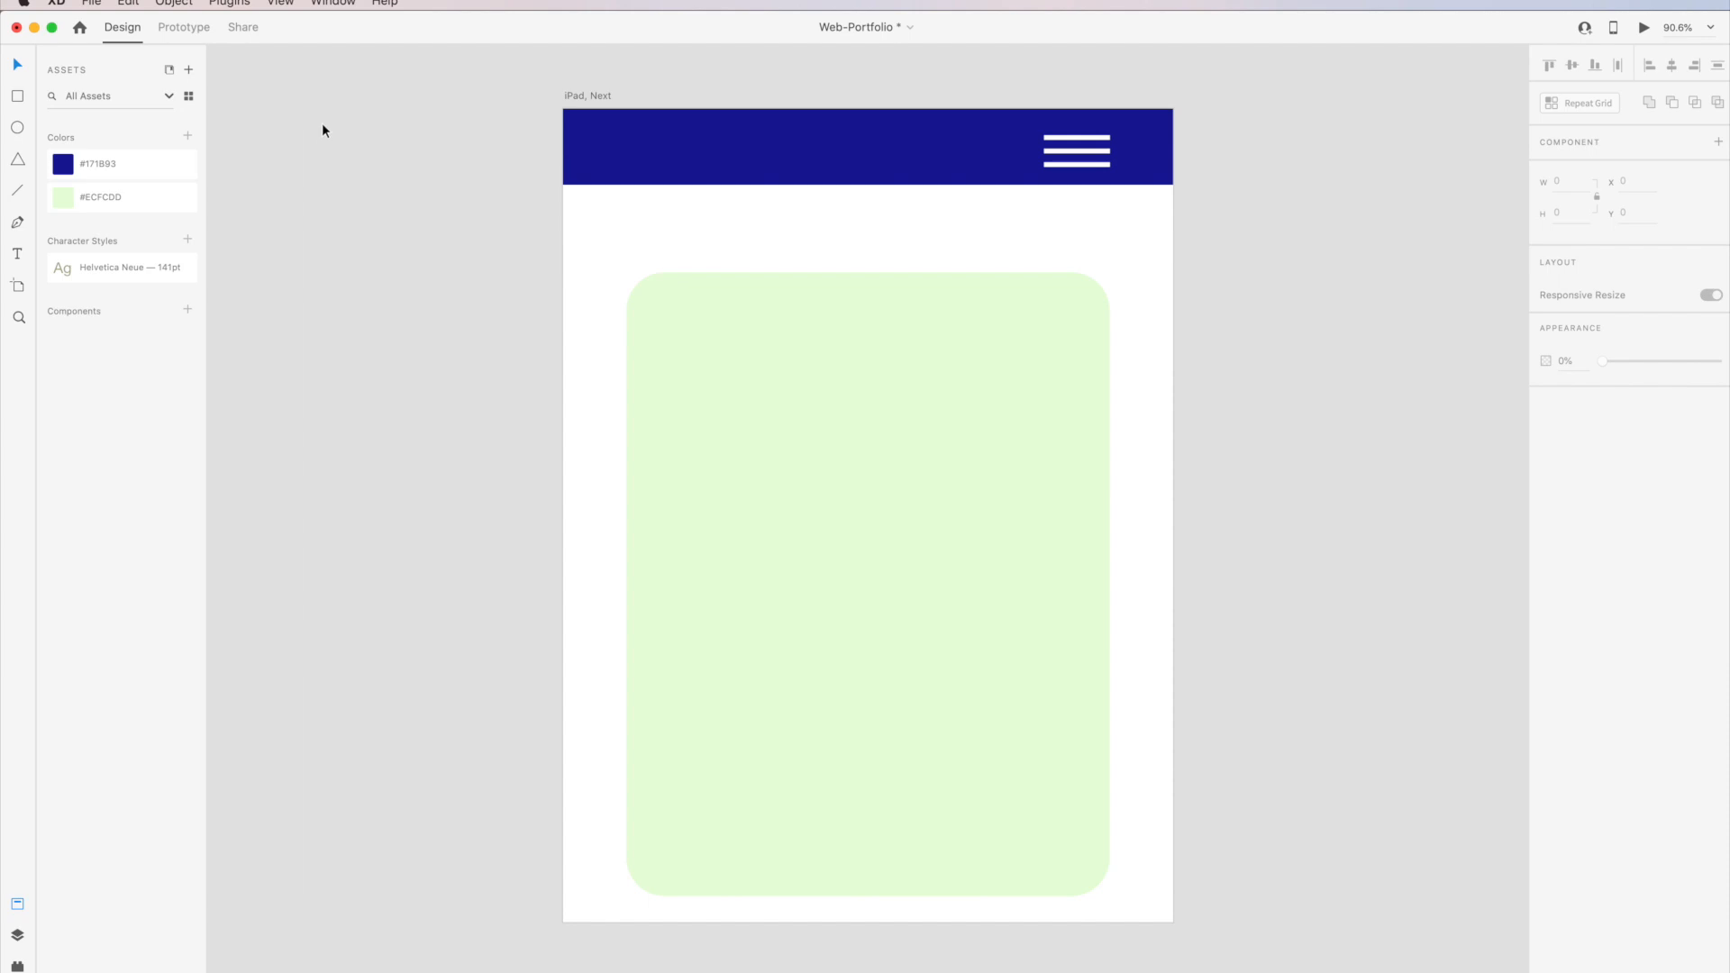
Duplicate the iPad, Next artboard with its contents.
{"action": "left_click", "coordinate": [577, 97]}
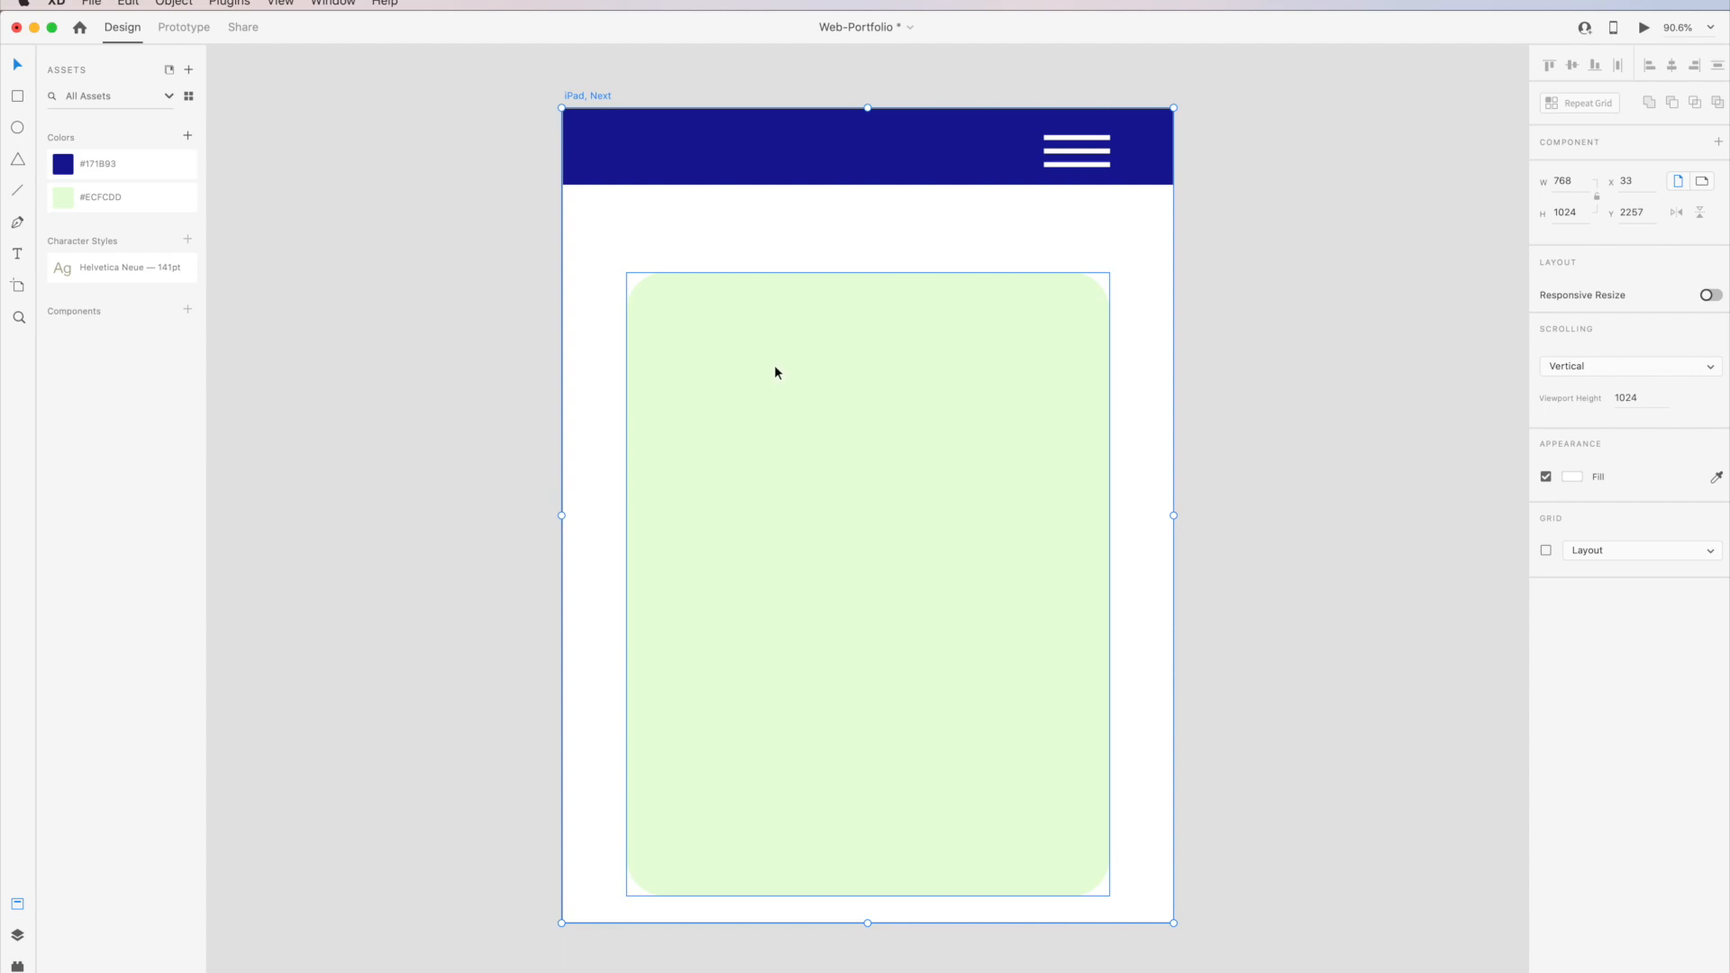
{"action": "key", "text": "super+d"}
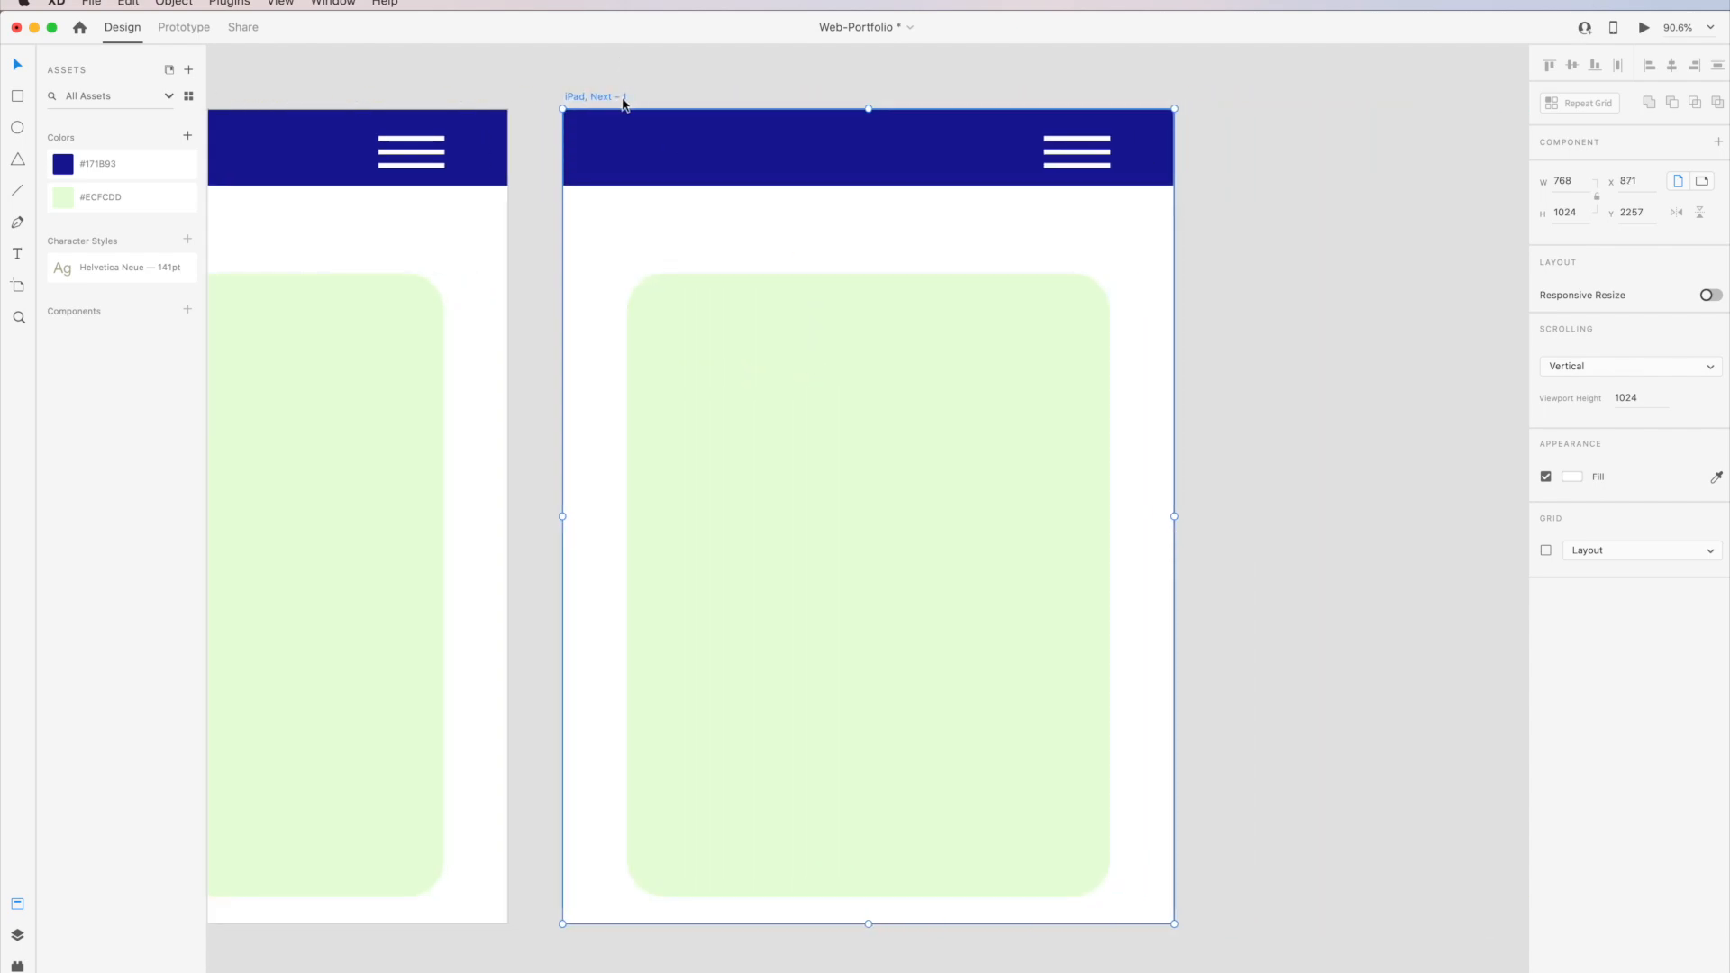
{"action": "left_click", "coordinate": [657, 90]}
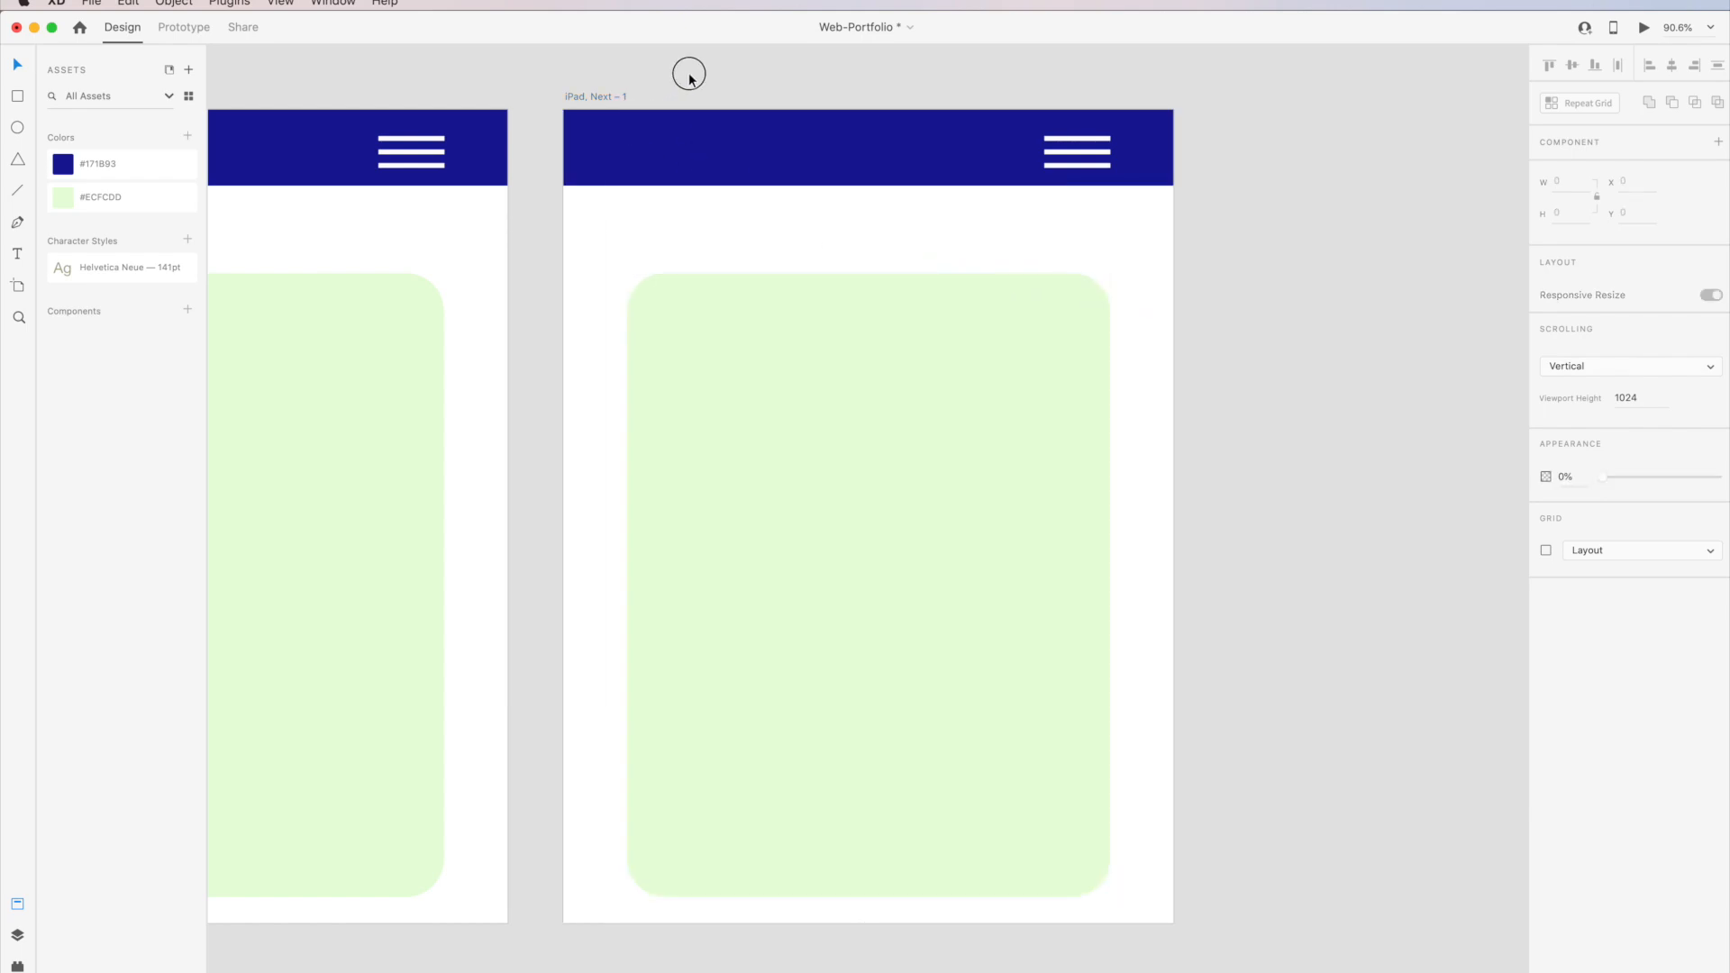
On the iPad, Next – 1 artboard, extend the dark blue header to a height of about 162 and delete the menu icon's middle line.
{"action": "left_click", "coordinate": [662, 180]}
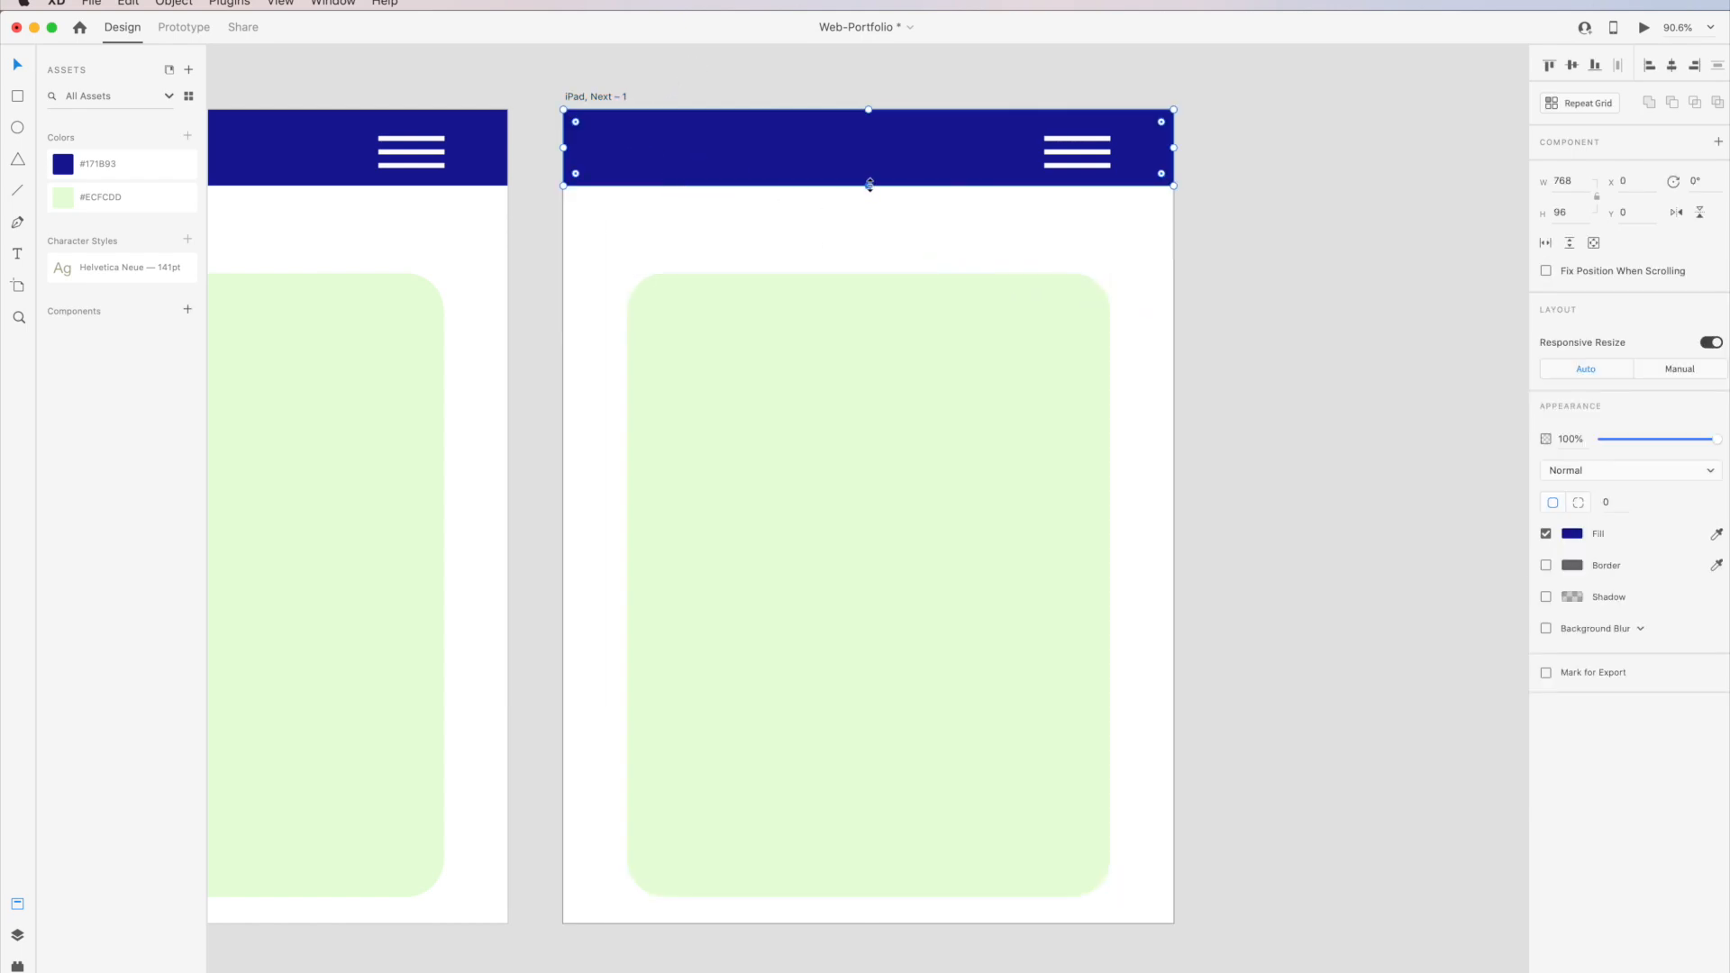
{"action": "left_click_drag", "start_coordinate": [870, 186], "coordinate": [869, 238]}
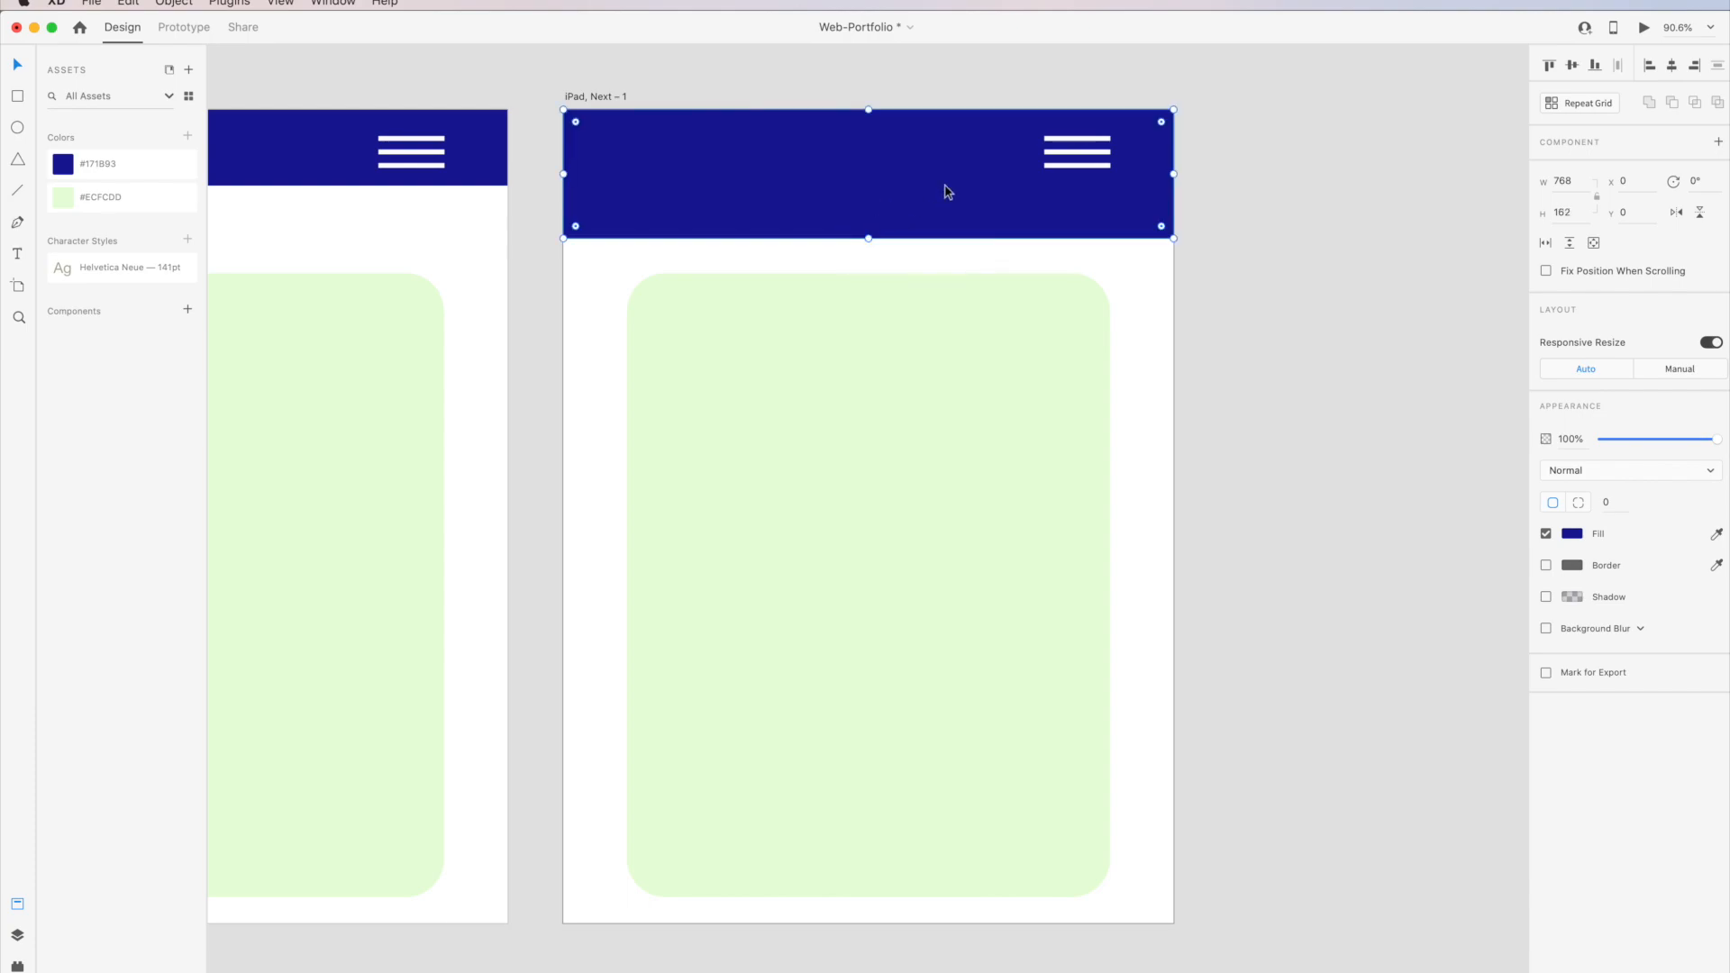
{"action": "left_click", "coordinate": [1095, 152]}
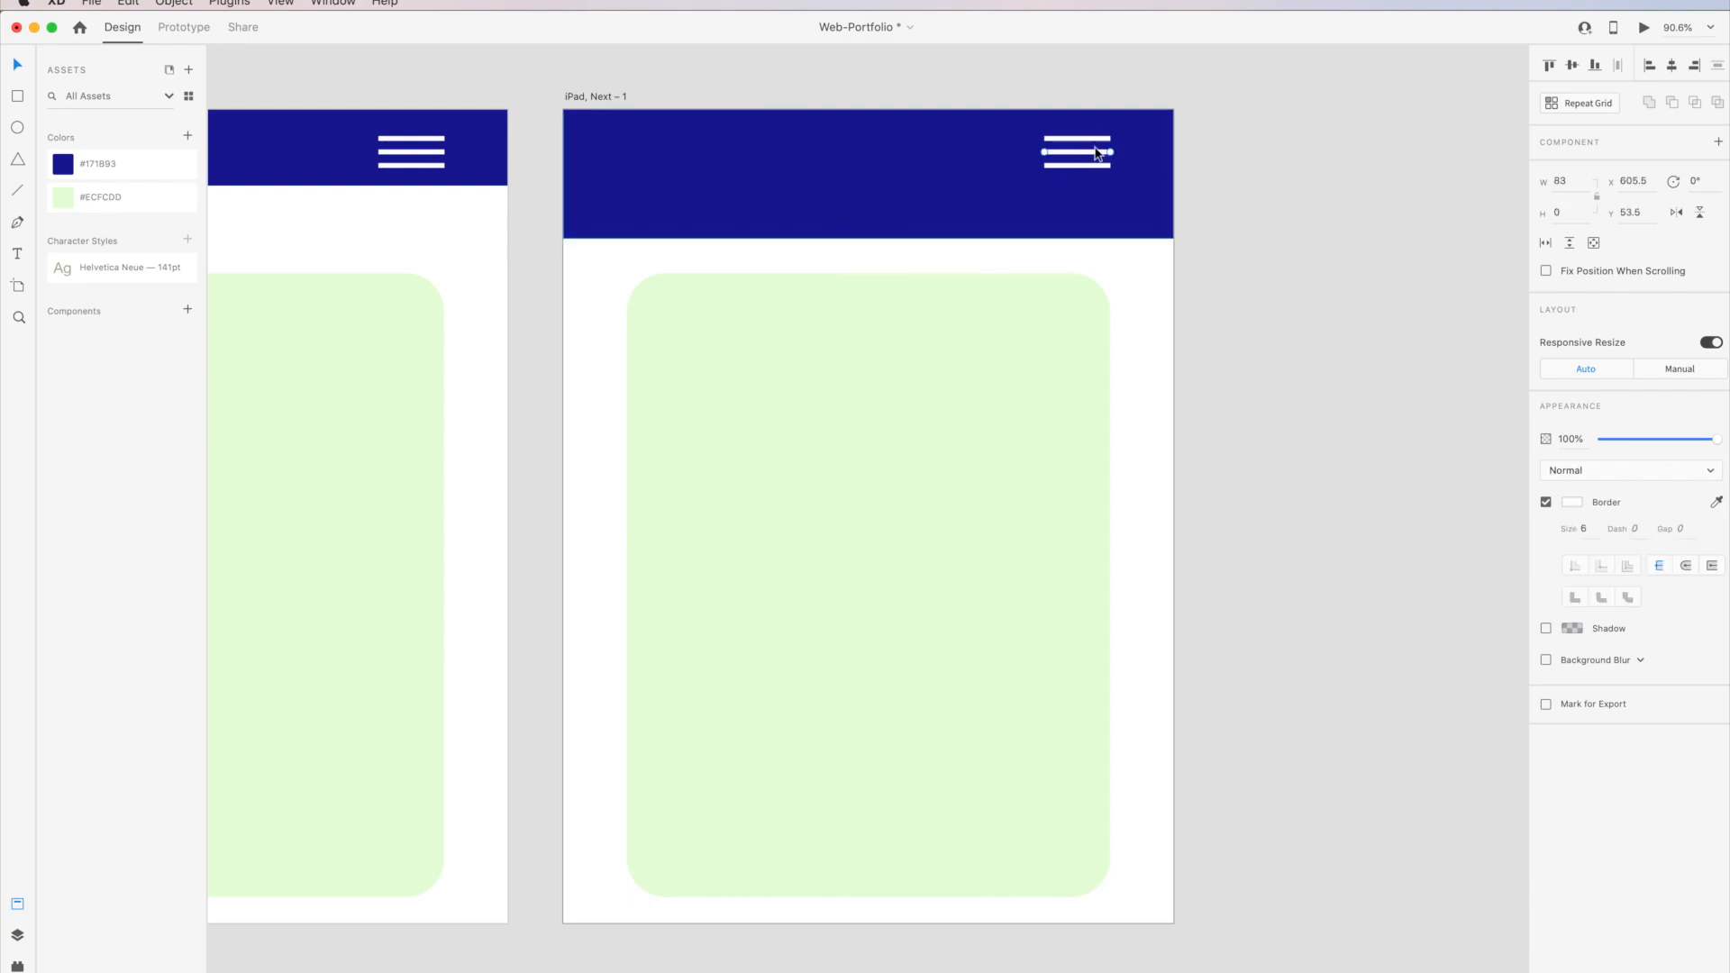
{"action": "key", "text": "Delete"}
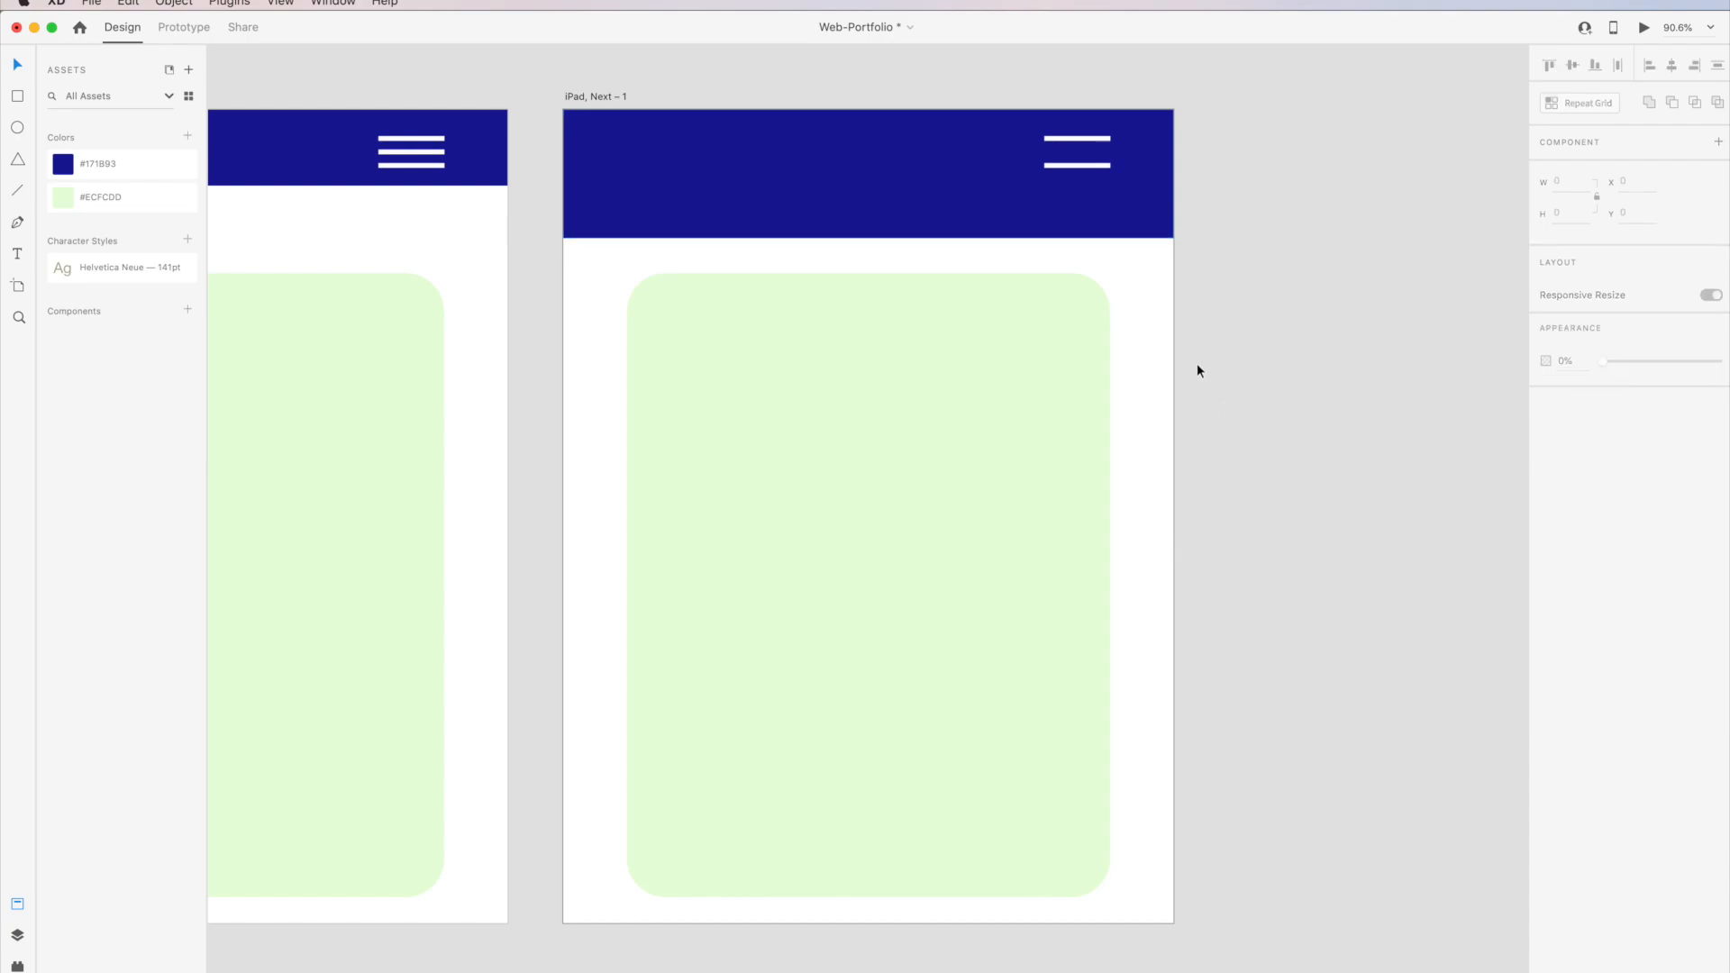
Swap the left endpoint heights of the two remaining menu lines so they cross as an X close icon.
{"action": "left_click", "coordinate": [1056, 165]}
{"action": "left_click_drag", "start_coordinate": [1045, 167], "coordinate": [1046, 141]}
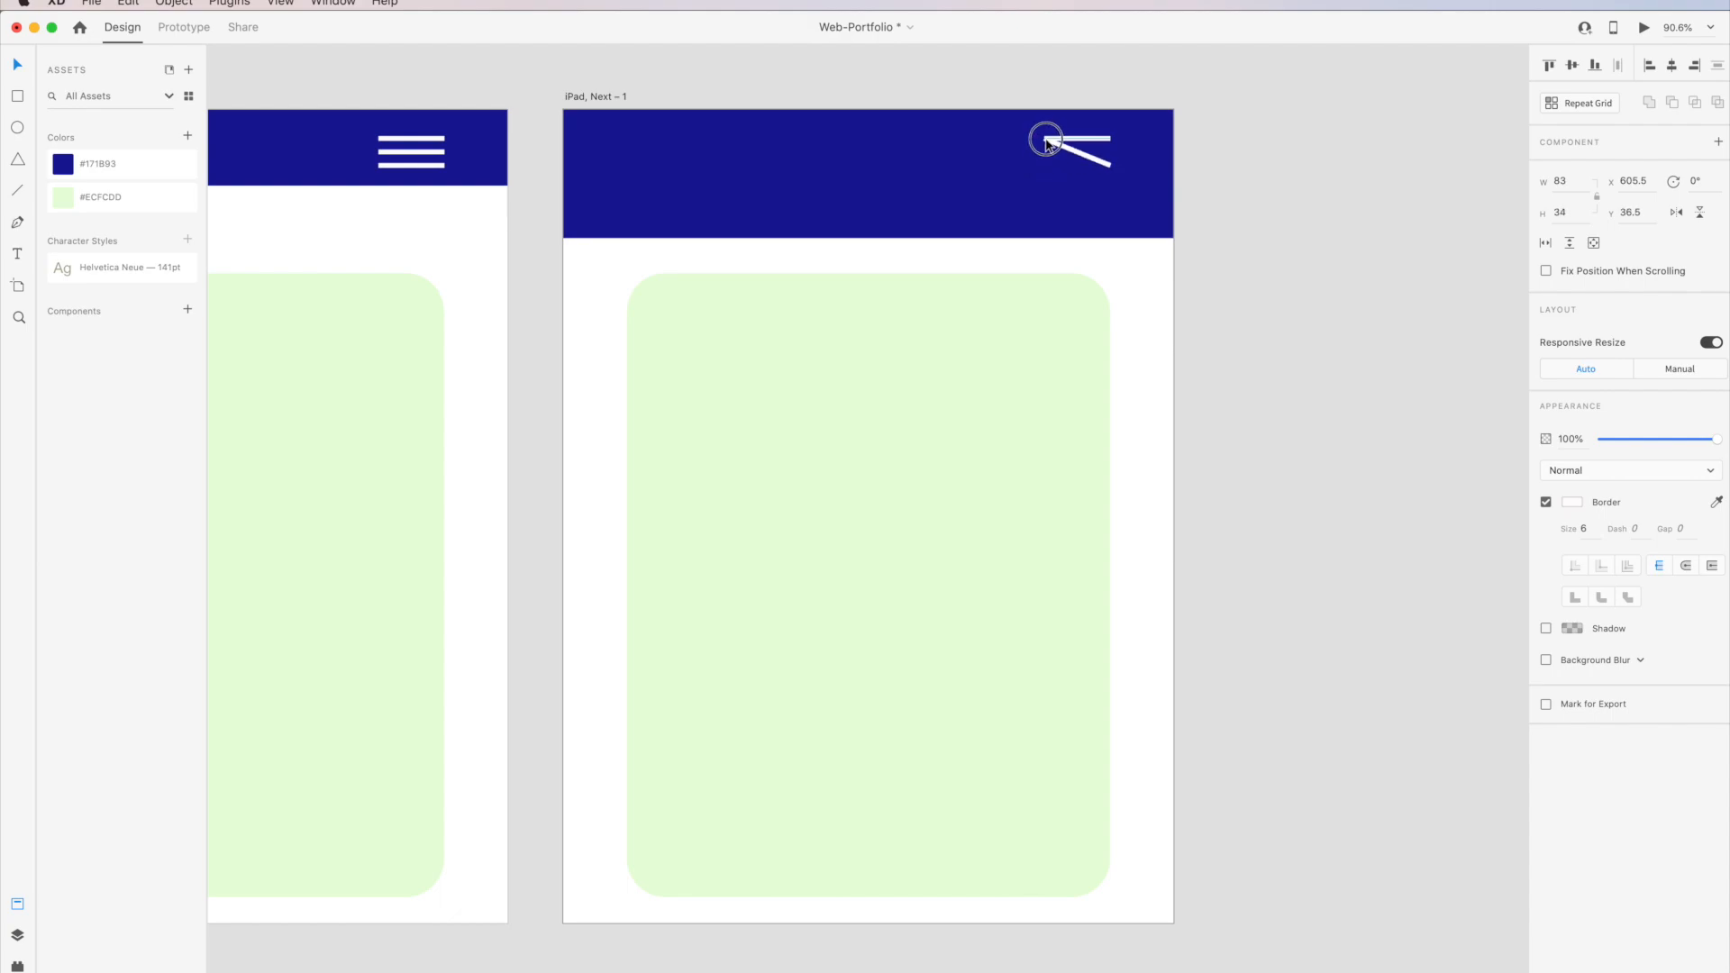
{"action": "left_click", "coordinate": [1113, 142]}
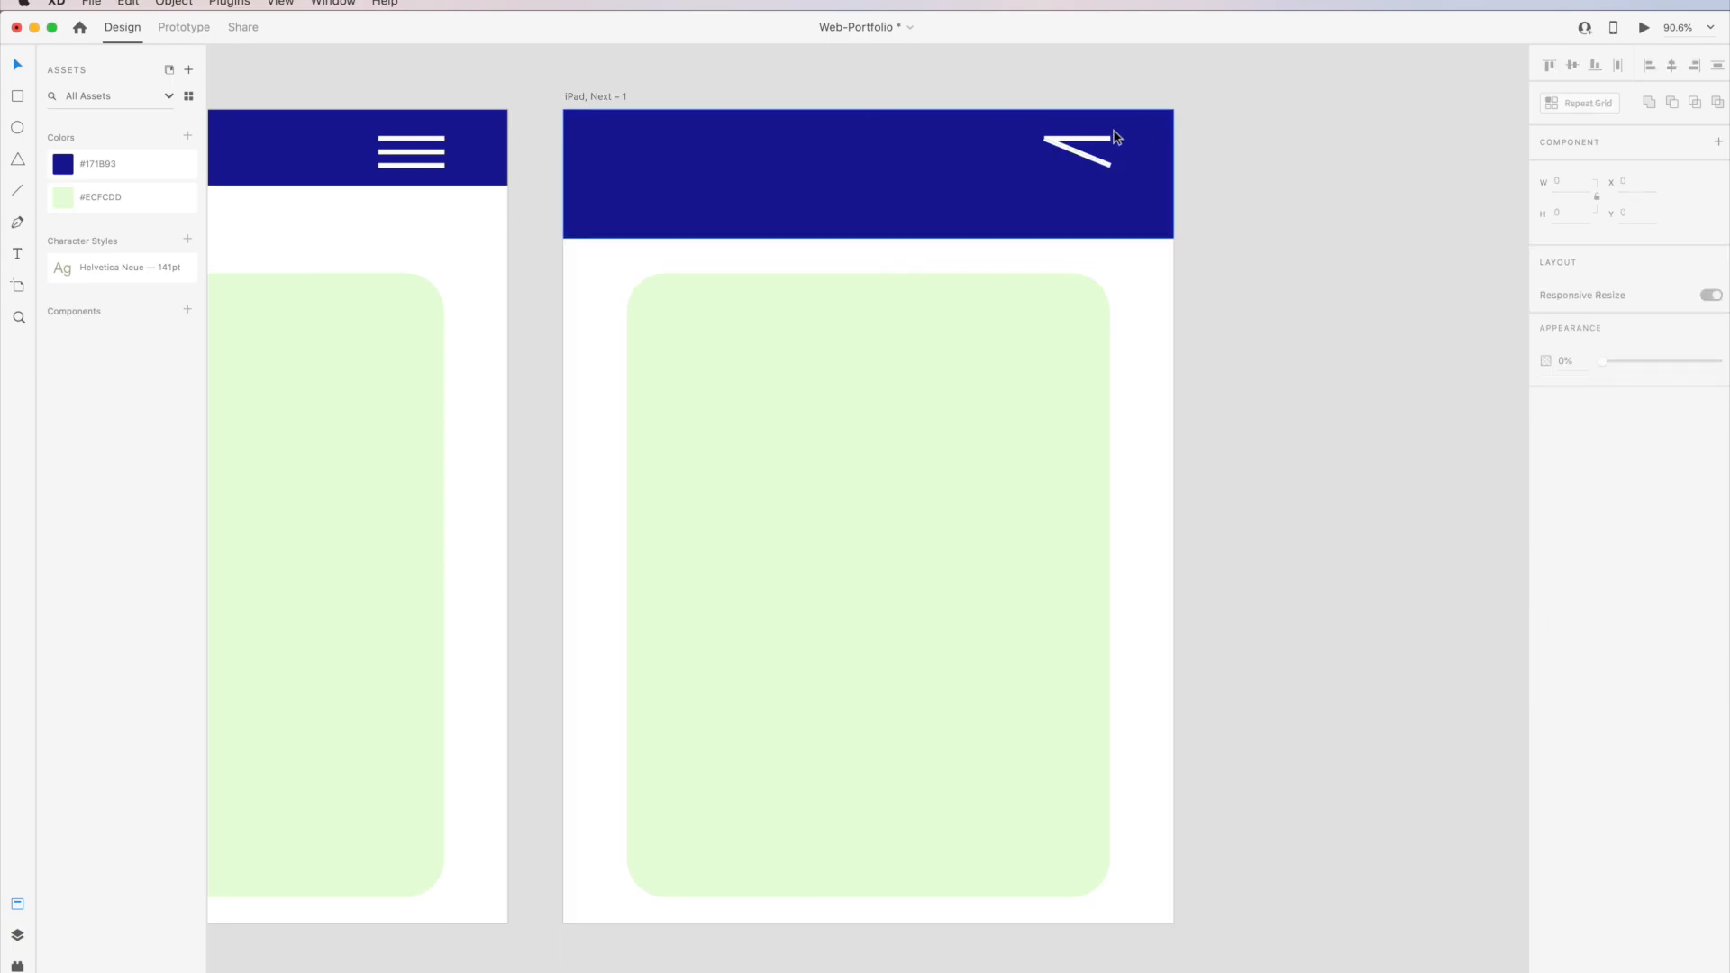
{"action": "left_click", "coordinate": [1113, 141]}
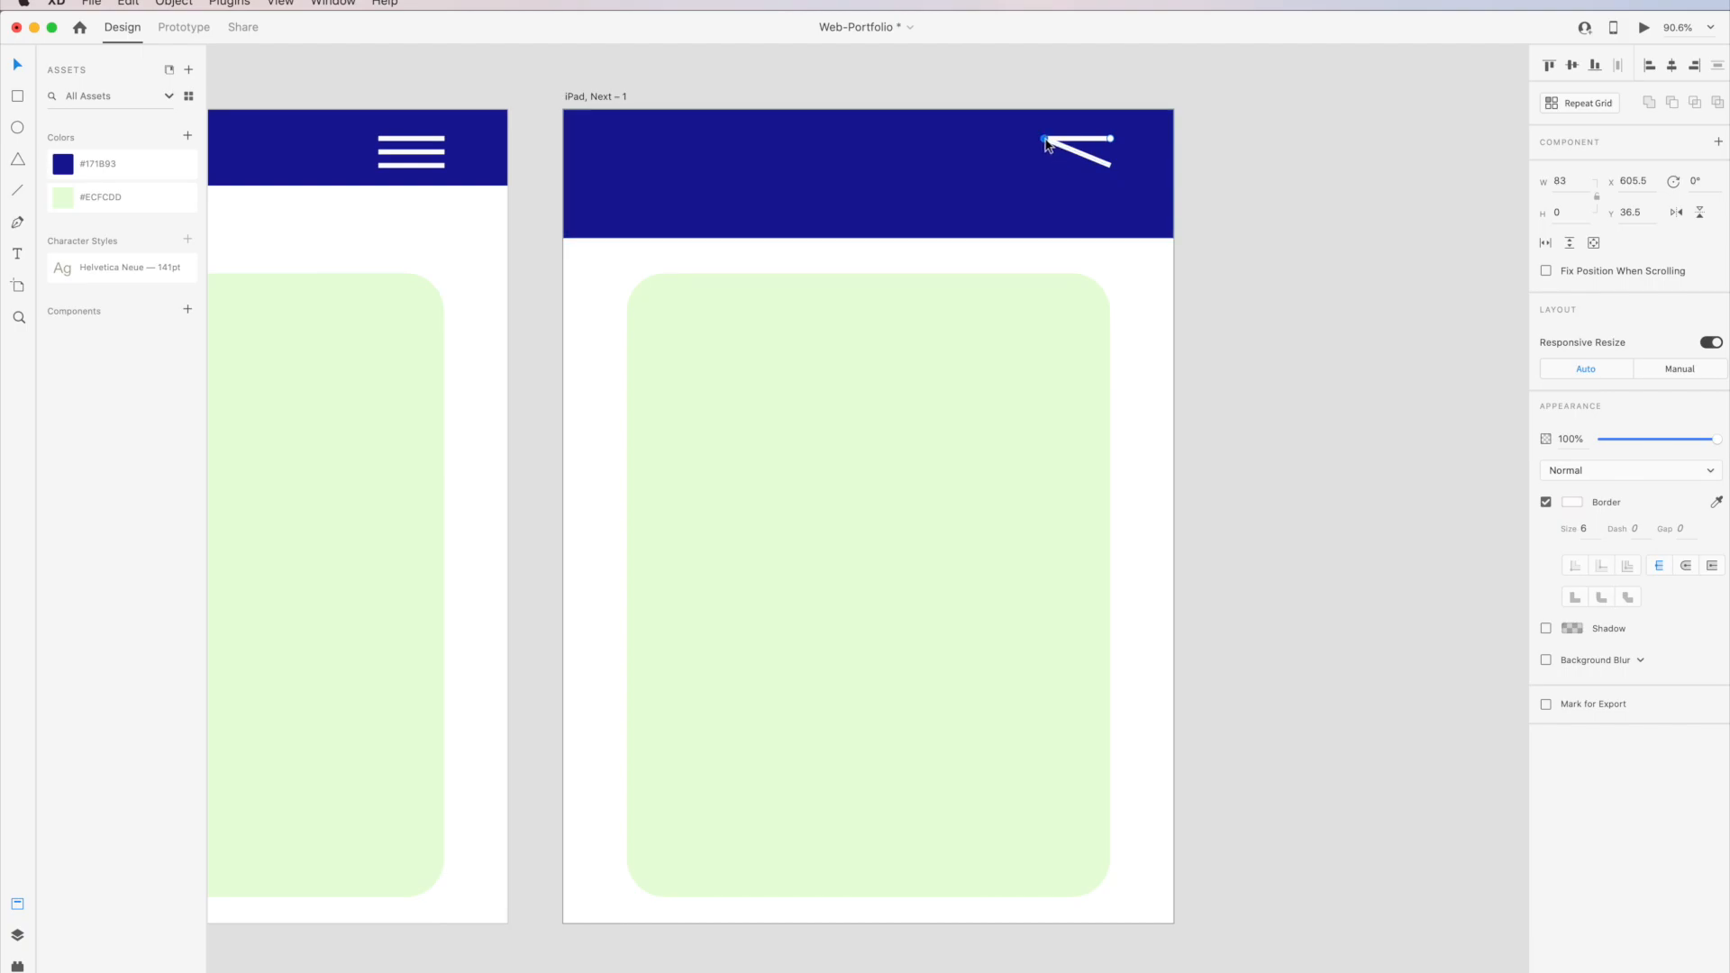
{"action": "left_click_drag", "start_coordinate": [1045, 138], "coordinate": [1045, 167]}
{"action": "left_click", "coordinate": [1238, 156]}
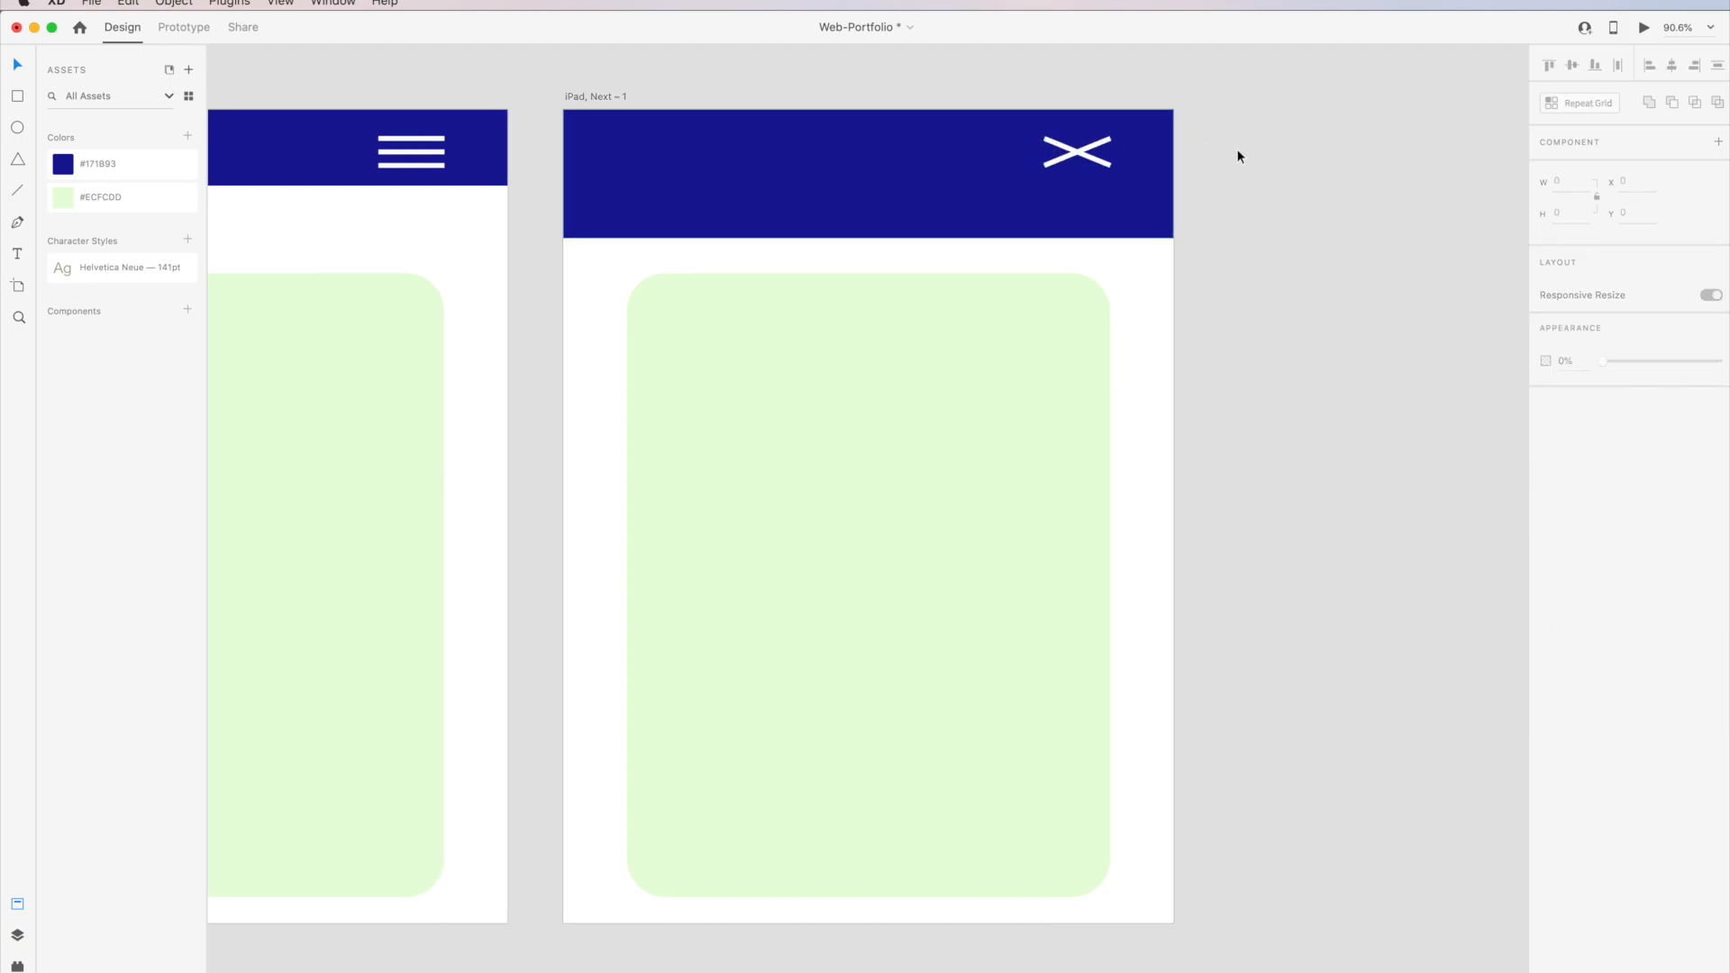
Give both crossed lines of the close icon round caps and group them.
{"action": "left_click", "coordinate": [1109, 166]}
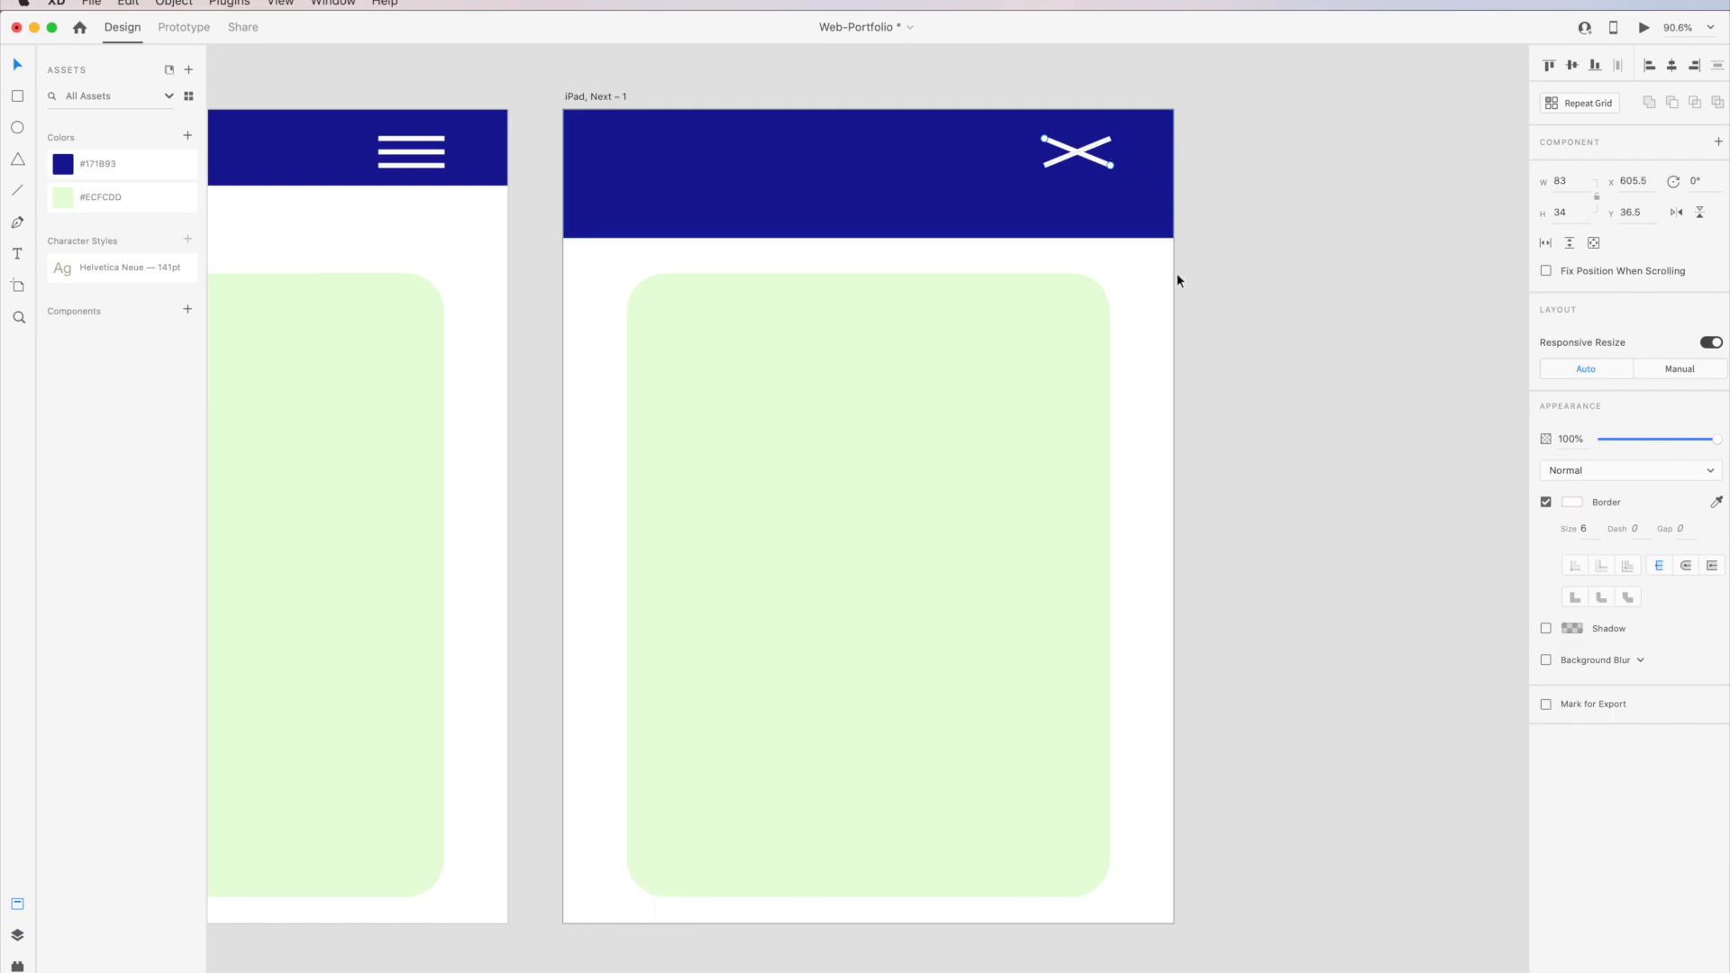
{"action": "left_click", "coordinate": [1687, 573]}
{"action": "left_click", "coordinate": [1110, 143]}
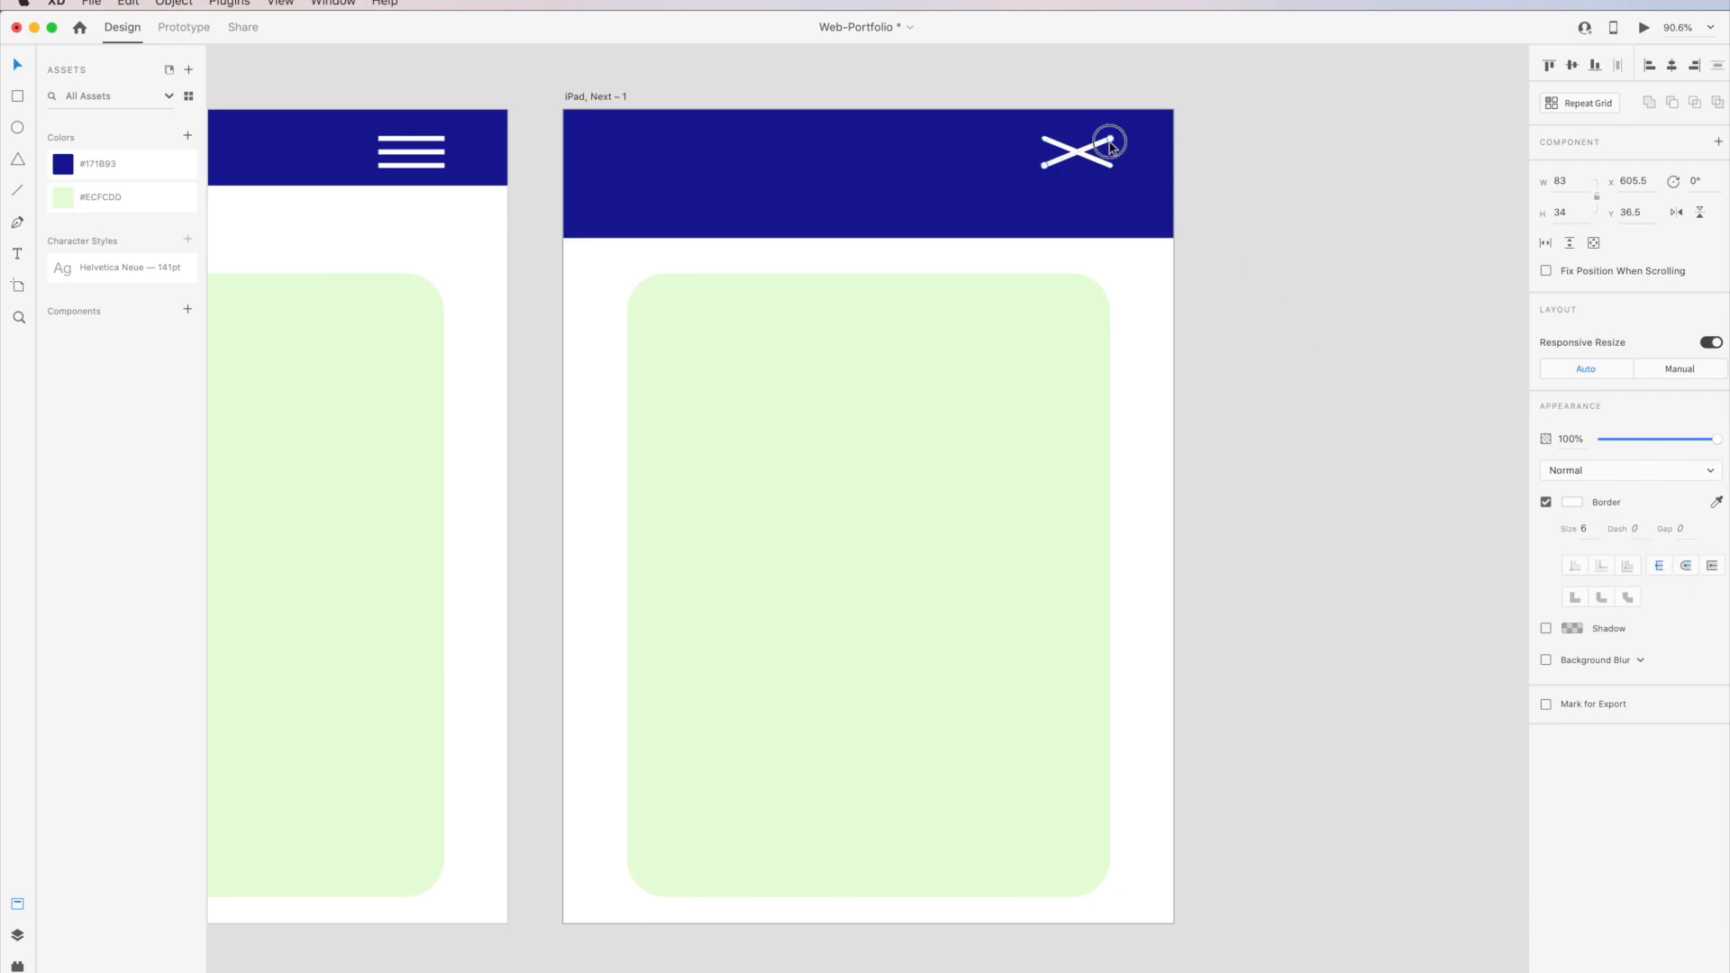
{"action": "left_click", "coordinate": [1686, 570]}
{"action": "left_click", "coordinate": [1202, 209]}
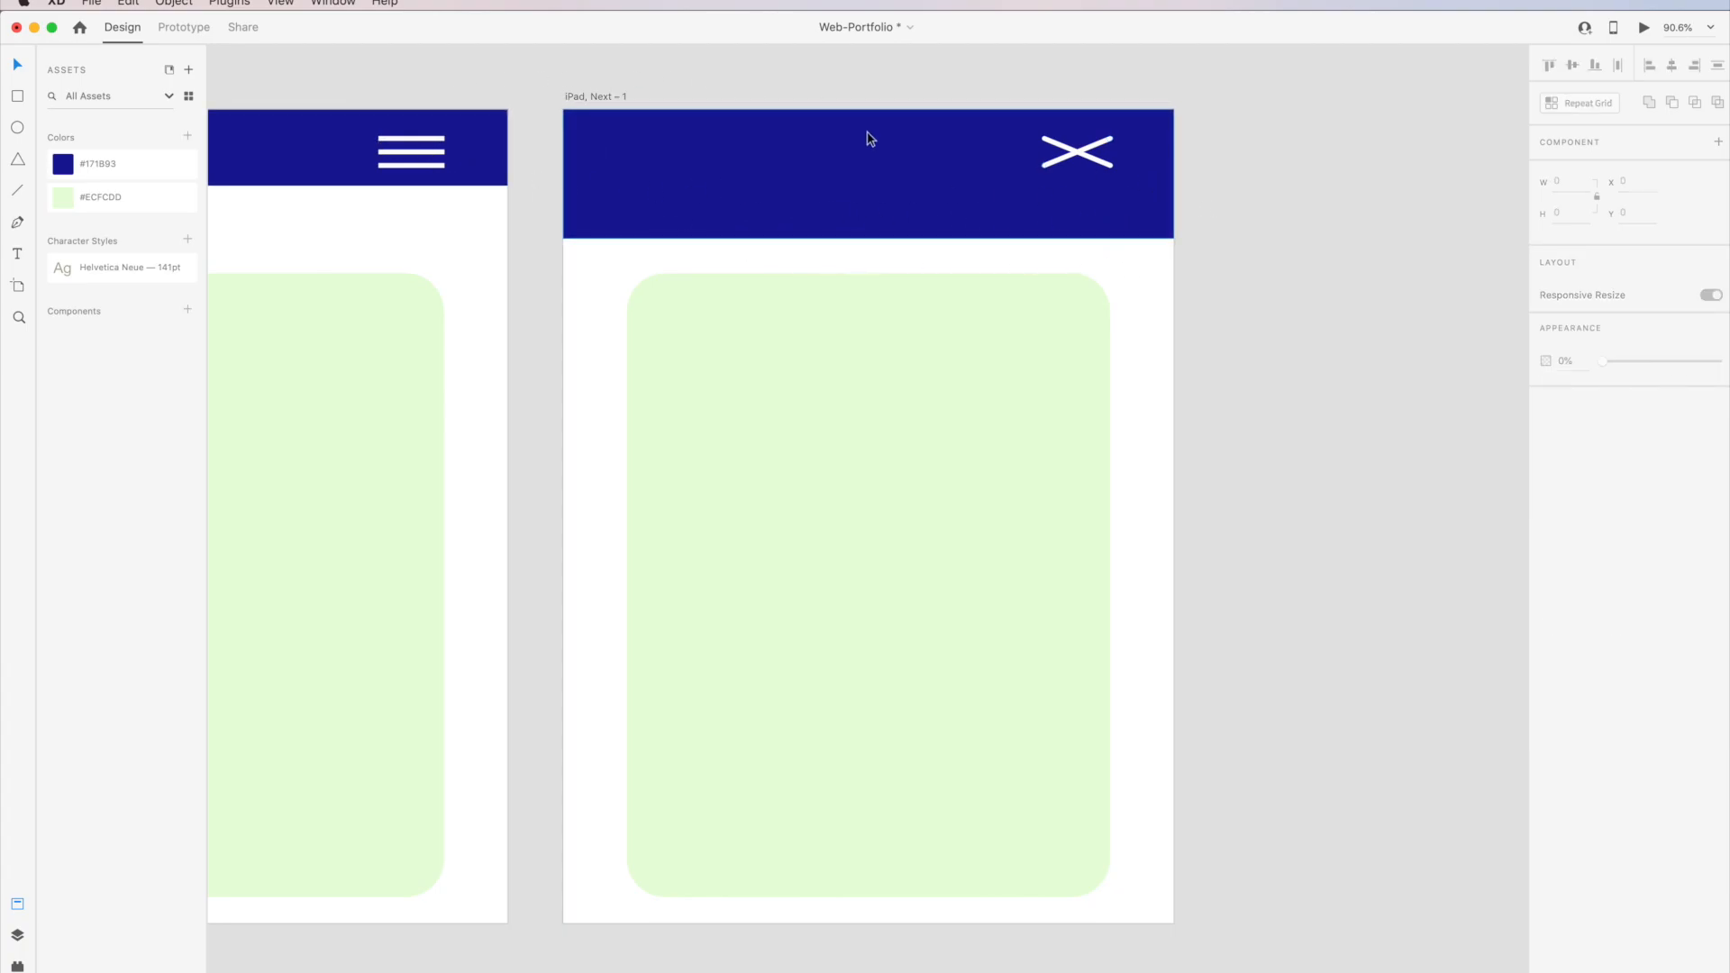
{"action": "left_click", "coordinate": [1104, 164]}
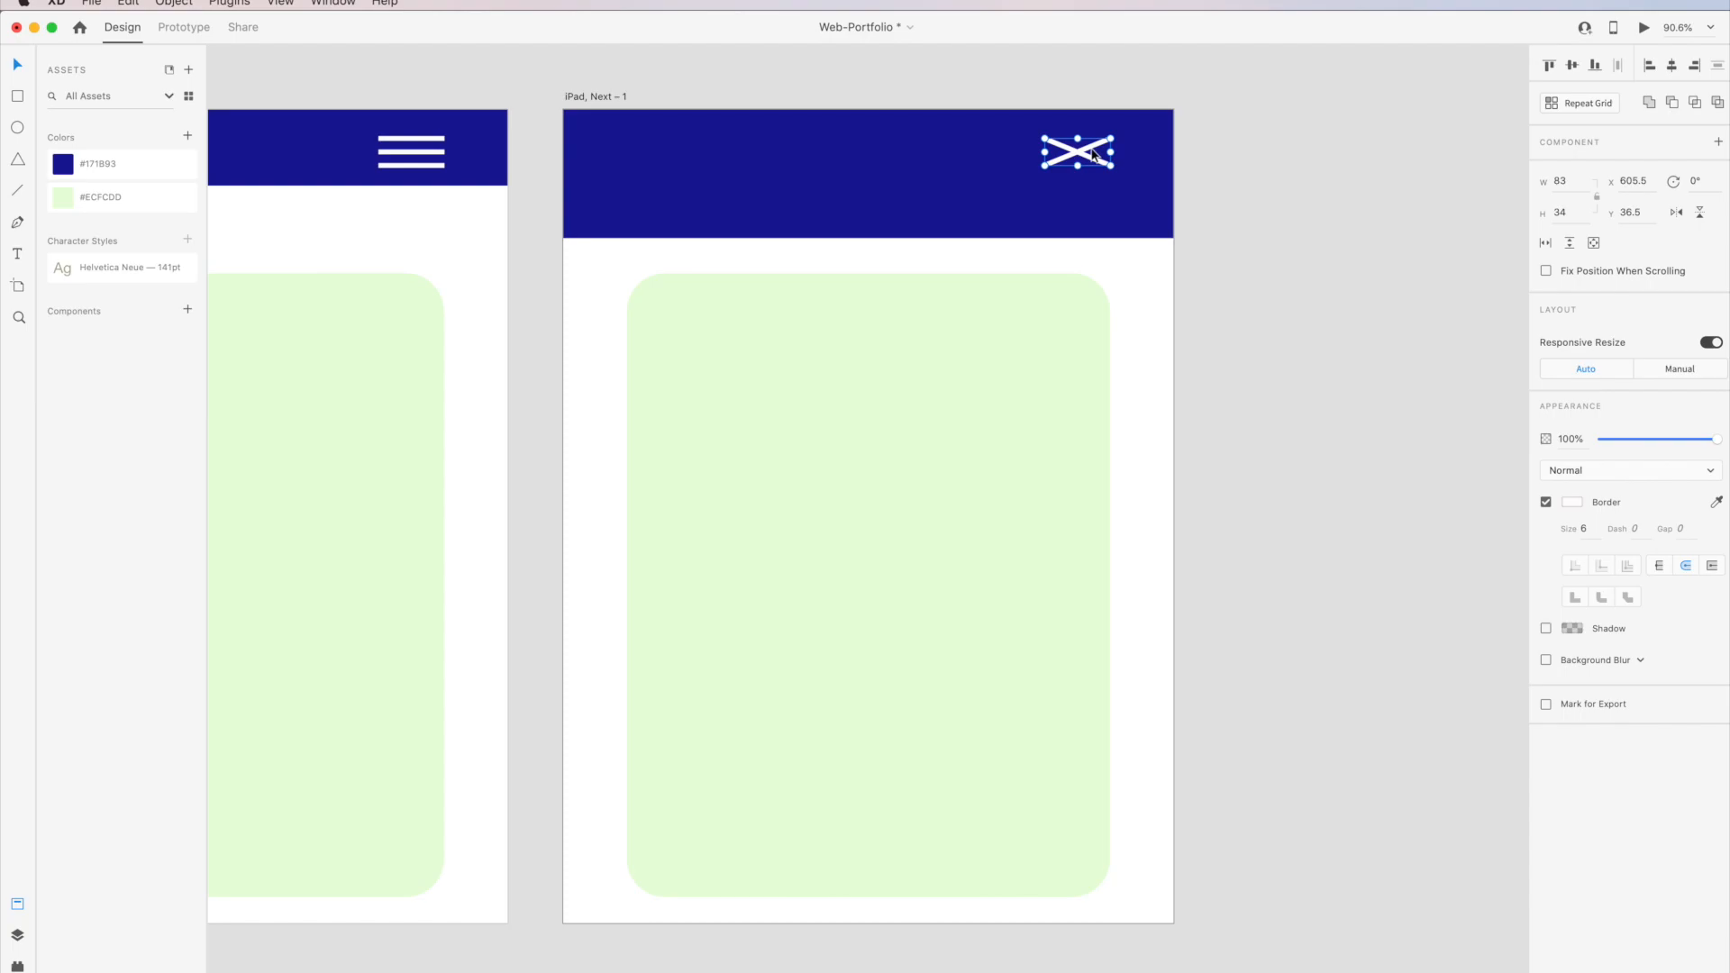
{"action": "key", "text": "super+g"}
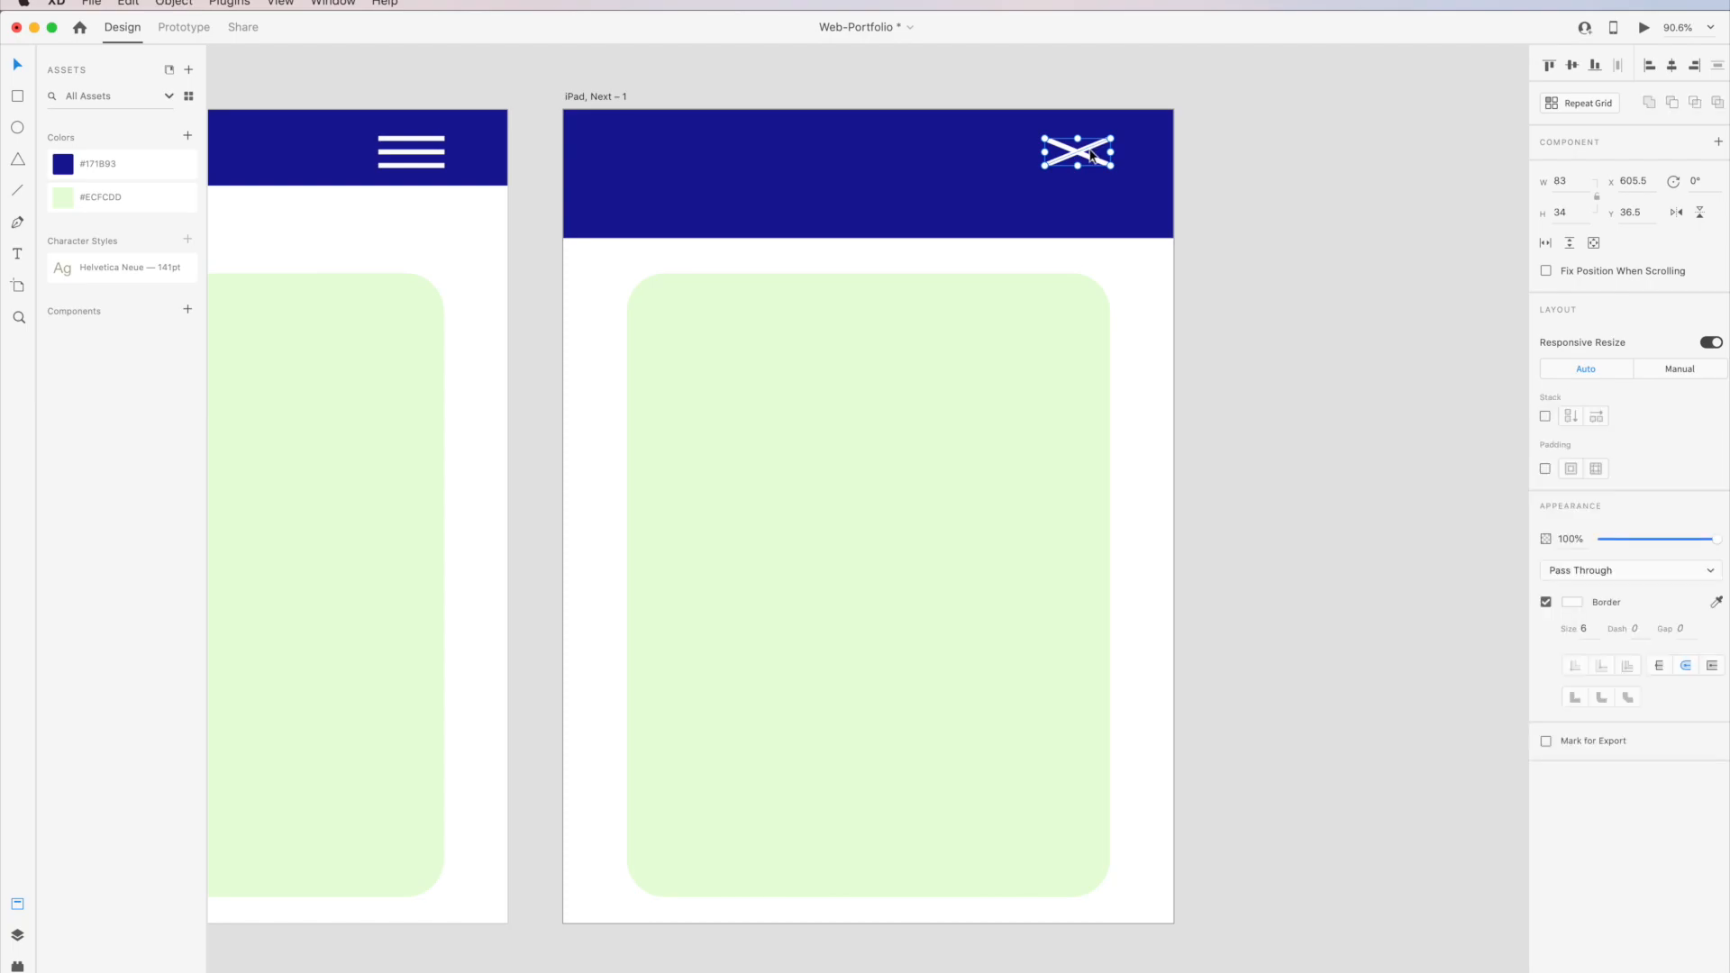
{"action": "left_click", "coordinate": [463, 83]}
{"action": "left_click", "coordinate": [418, 167]}
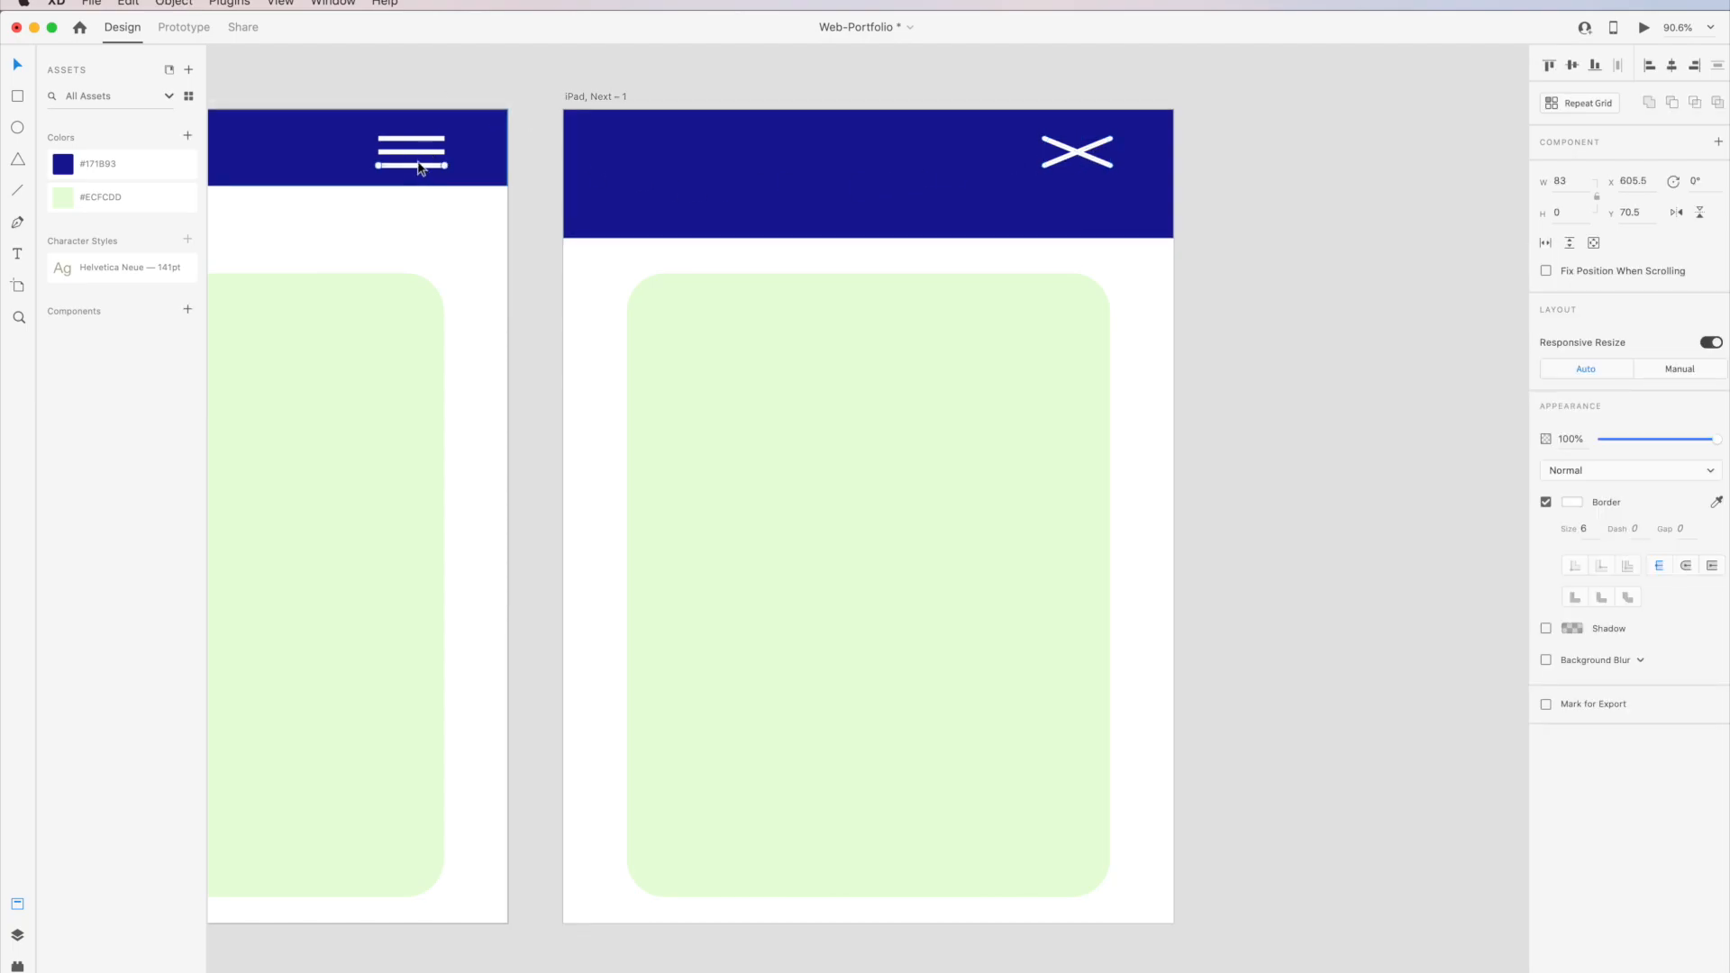
{"action": "left_click", "coordinate": [423, 151], "text": "shift"}
{"action": "left_click", "coordinate": [425, 140], "text": "shift"}
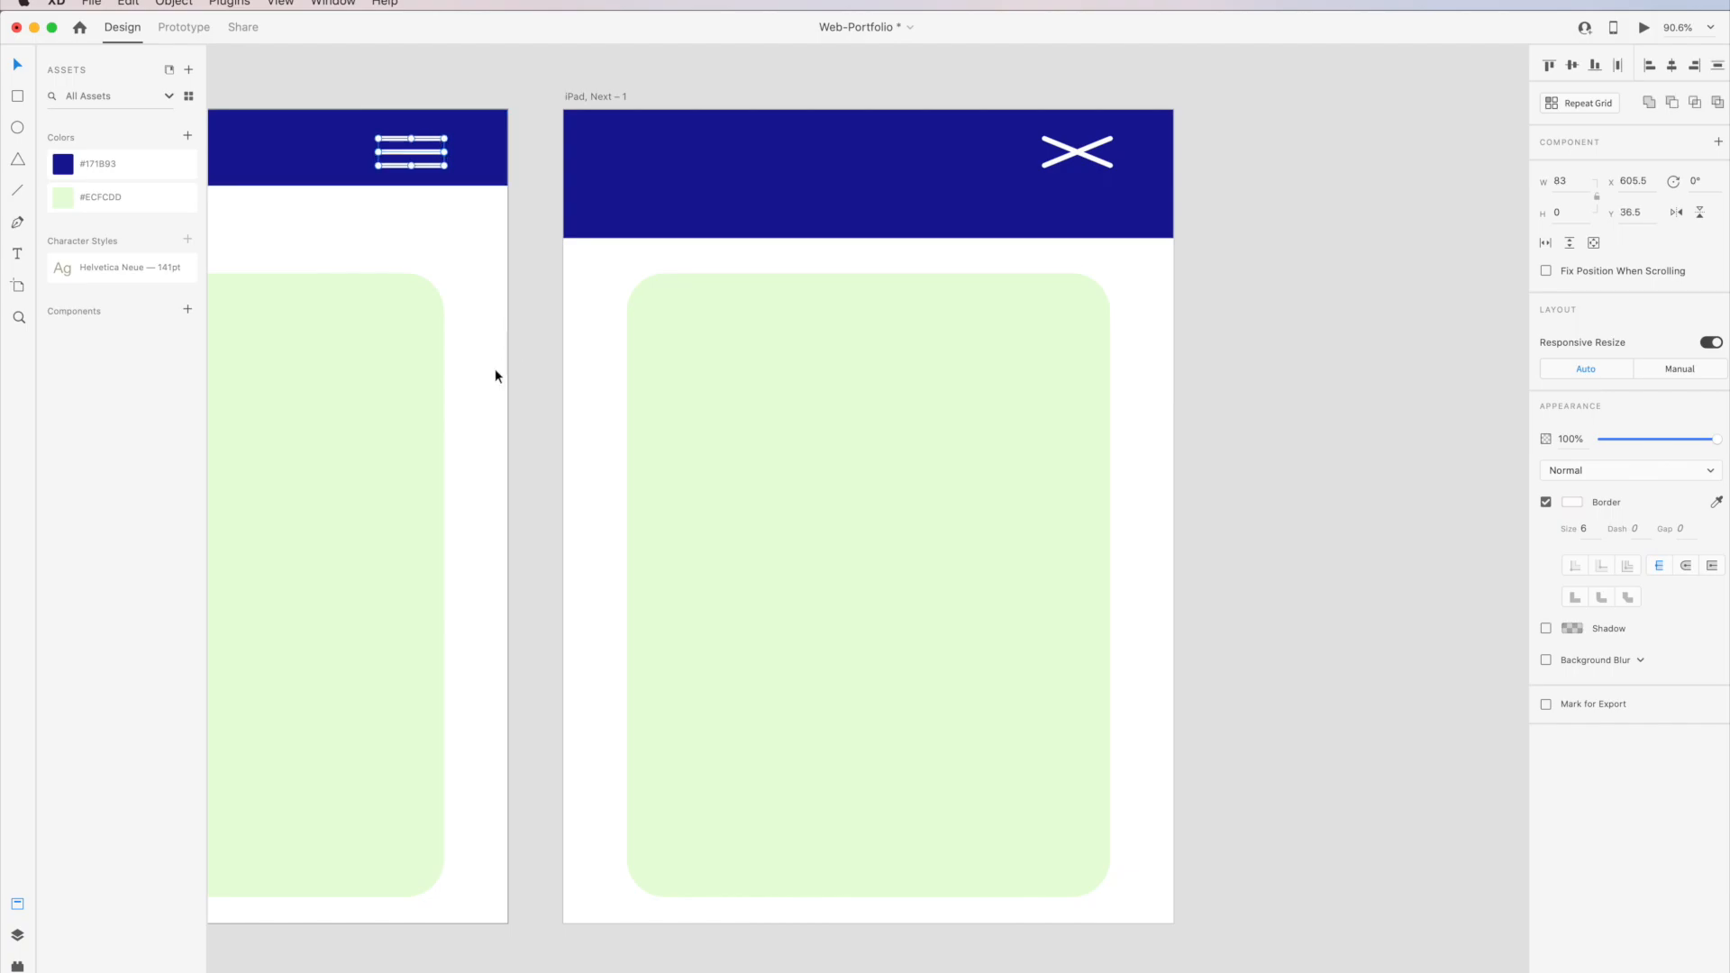
{"action": "left_click", "coordinate": [487, 66]}
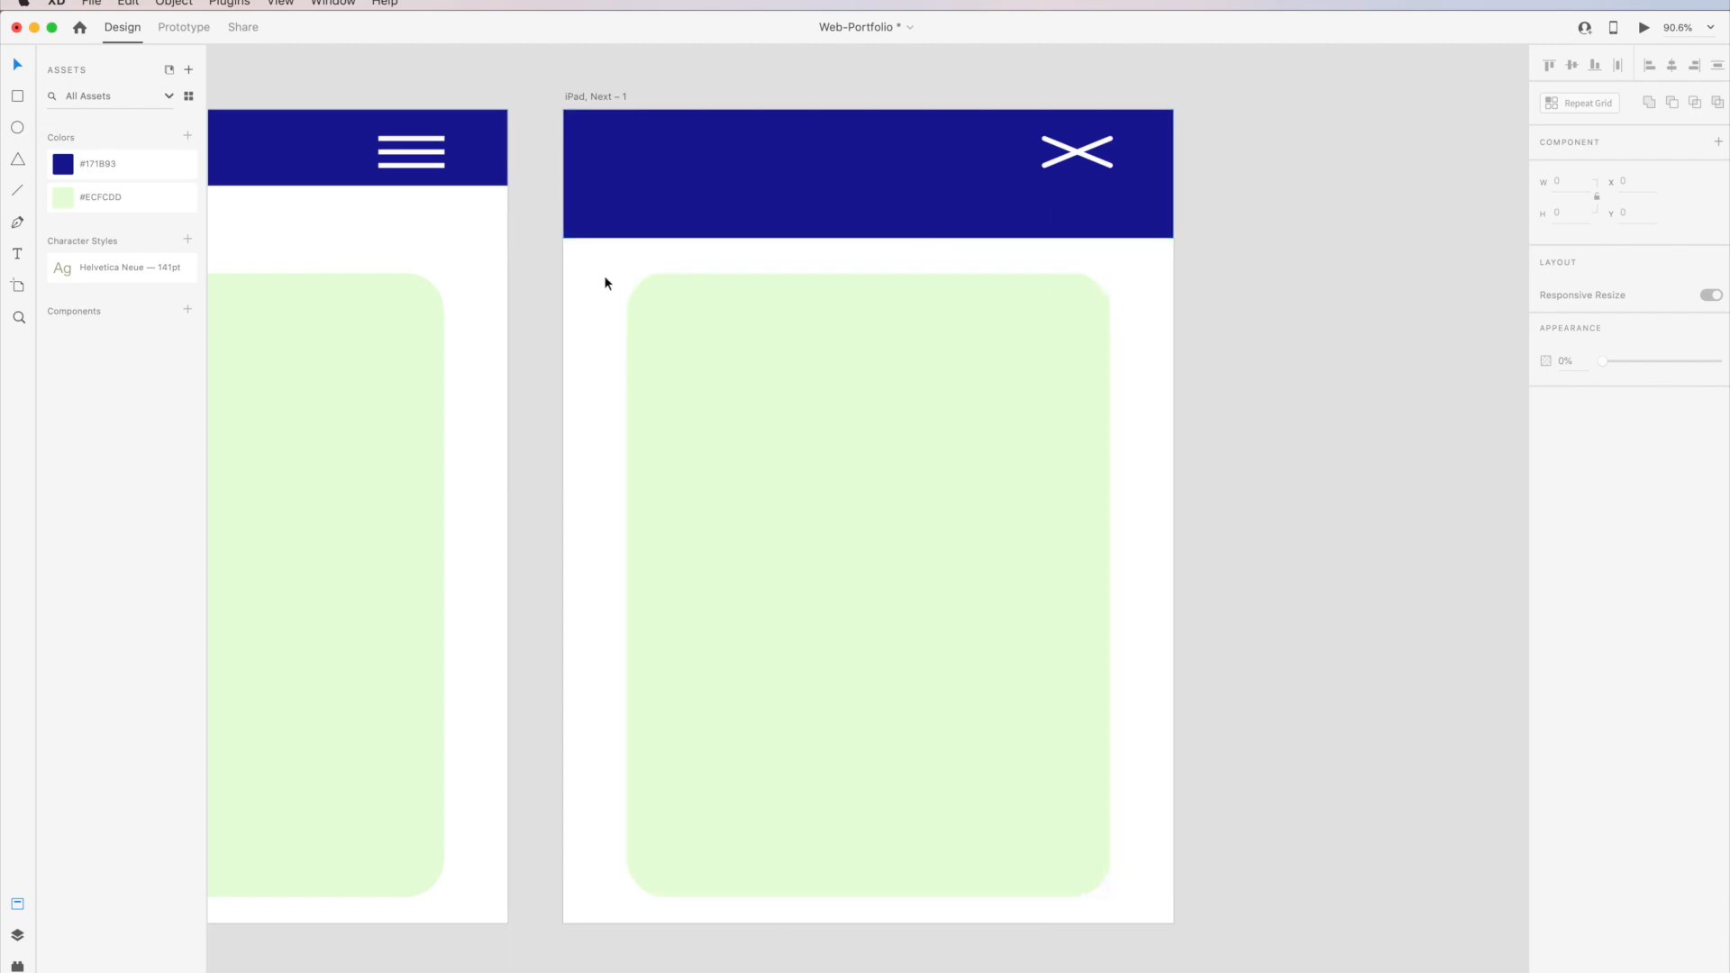
Add the text HOME on the green panel of the iPad, Next – 1 artboard.
{"action": "left_click", "coordinate": [17, 255]}
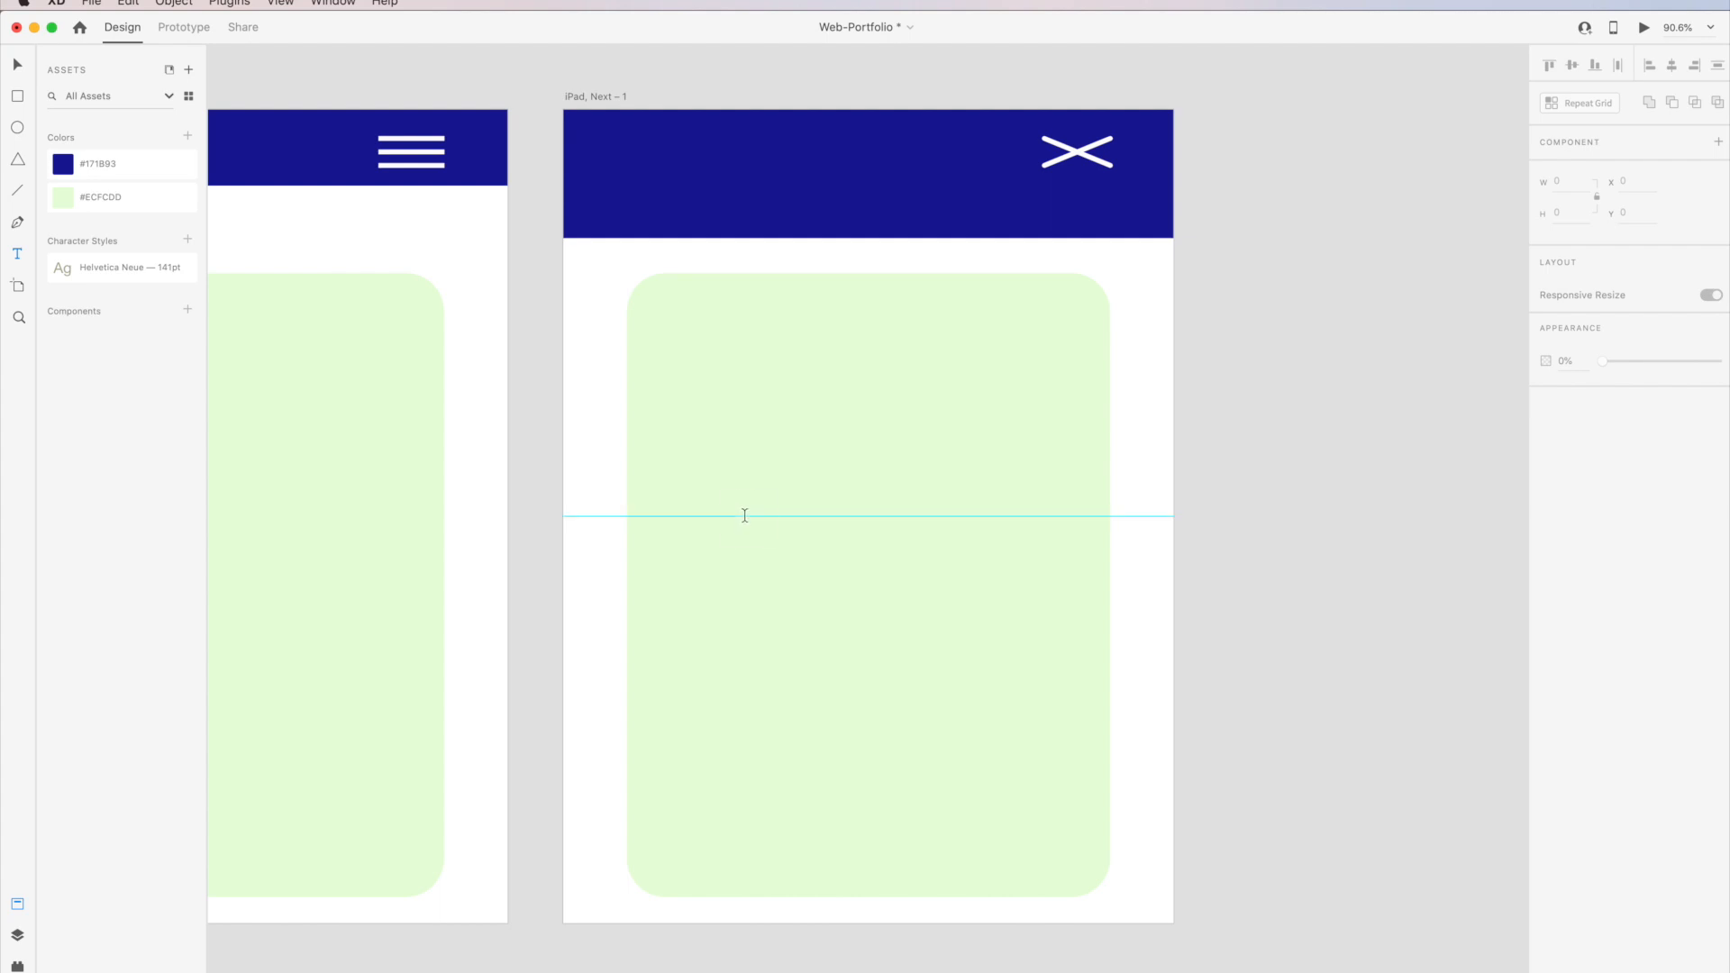
{"action": "left_click", "coordinate": [743, 511]}
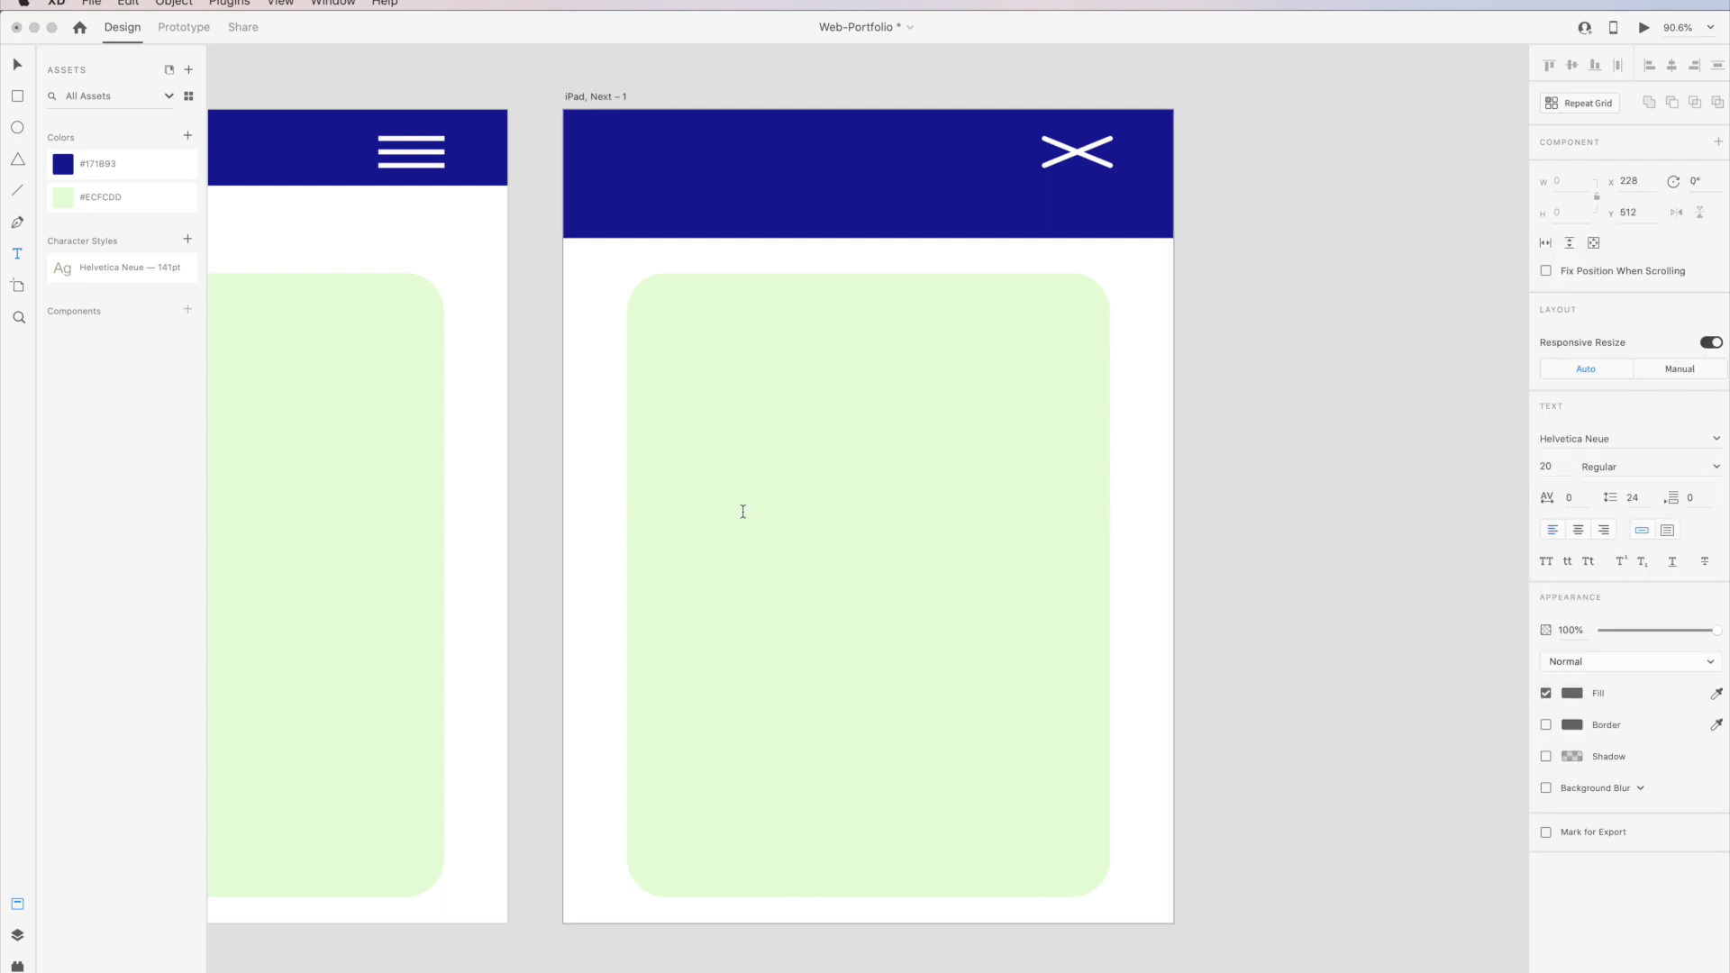
{"action": "type", "text": "HOME"}
{"action": "left_click", "coordinate": [17, 64]}
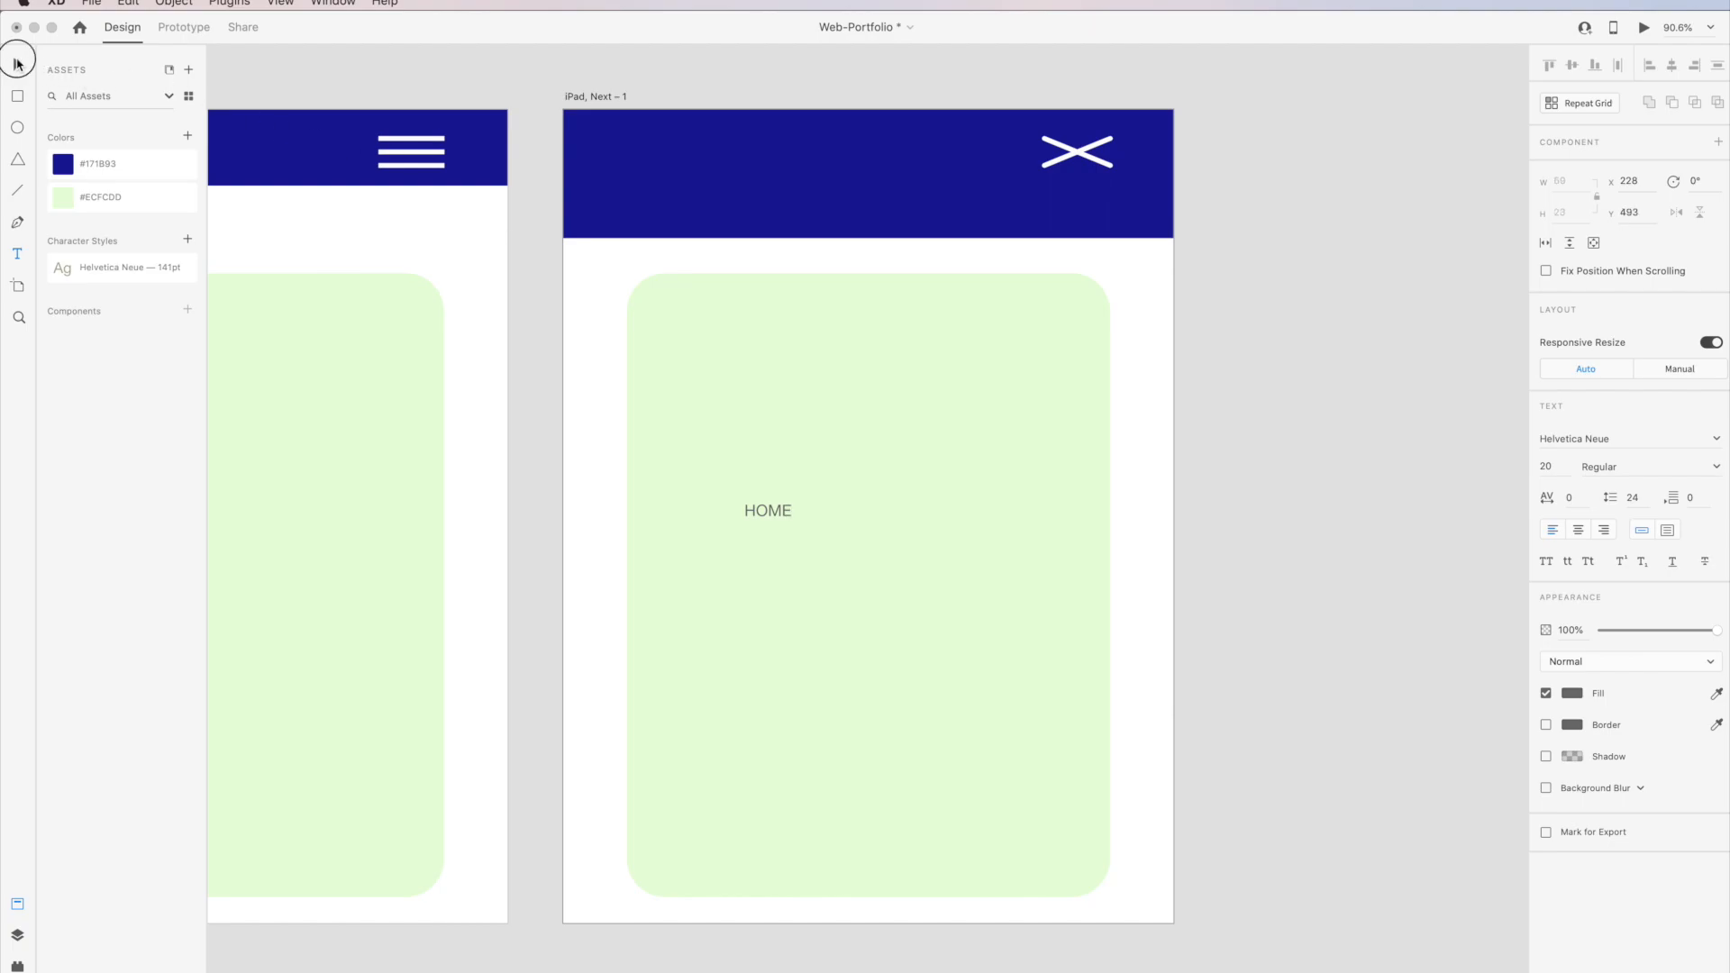
Enlarge the HOME text to a size of about 124 and position it near the horizontal middle of the green panel.
{"action": "left_click", "coordinate": [768, 520]}
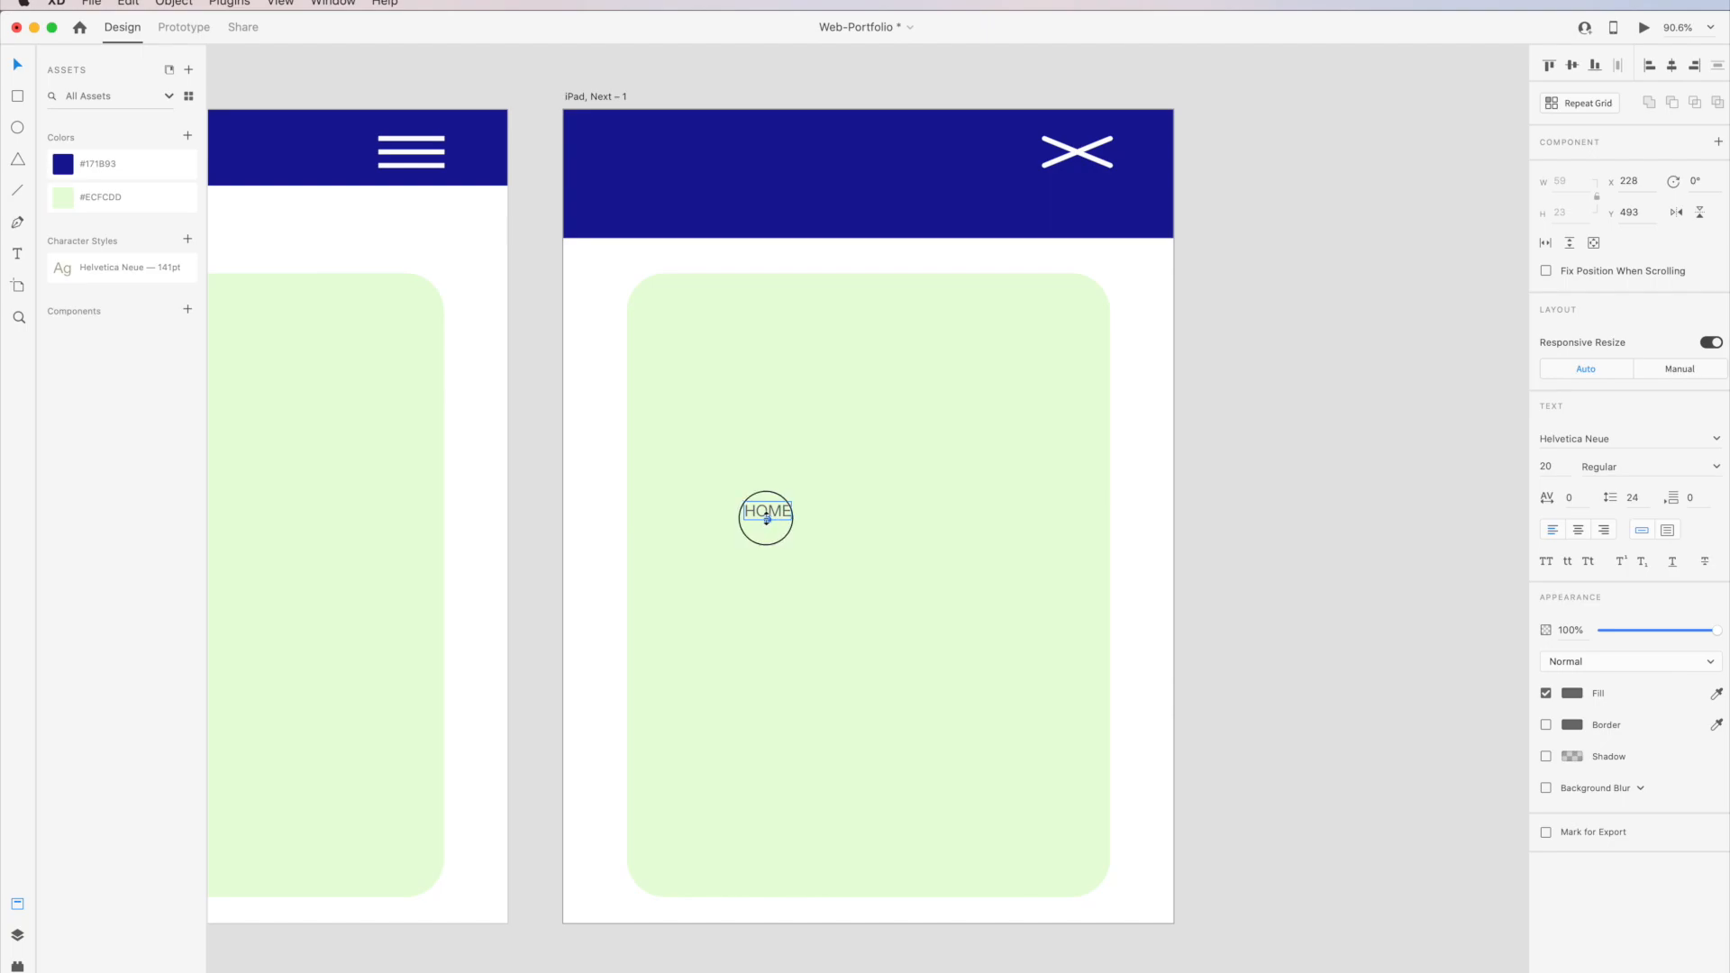
{"action": "left_click_drag", "start_coordinate": [768, 520], "coordinate": [765, 606]}
{"action": "left_click_drag", "start_coordinate": [838, 545], "coordinate": [871, 526]}
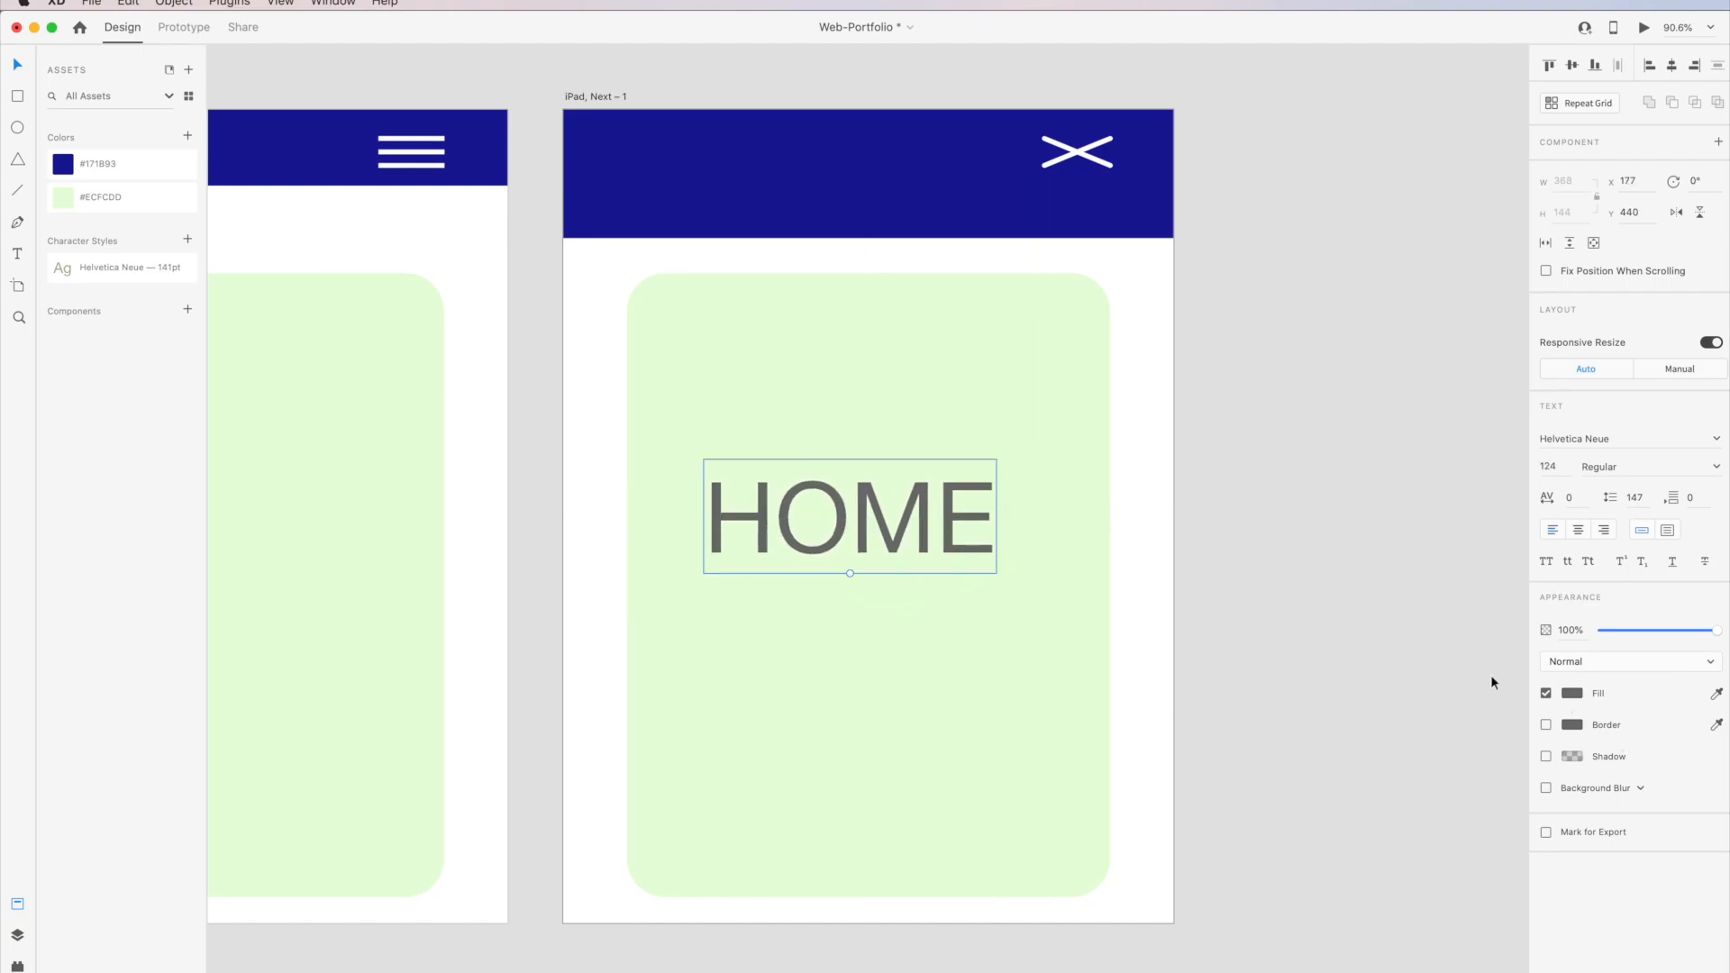
{"action": "mouse_move", "coordinate": [871, 527]}
{"action": "left_mouse_down"}
{"action": "mouse_move", "coordinate": [895, 526]}
{"action": "mouse_move", "coordinate": [873, 535]}
{"action": "left_mouse_up"}
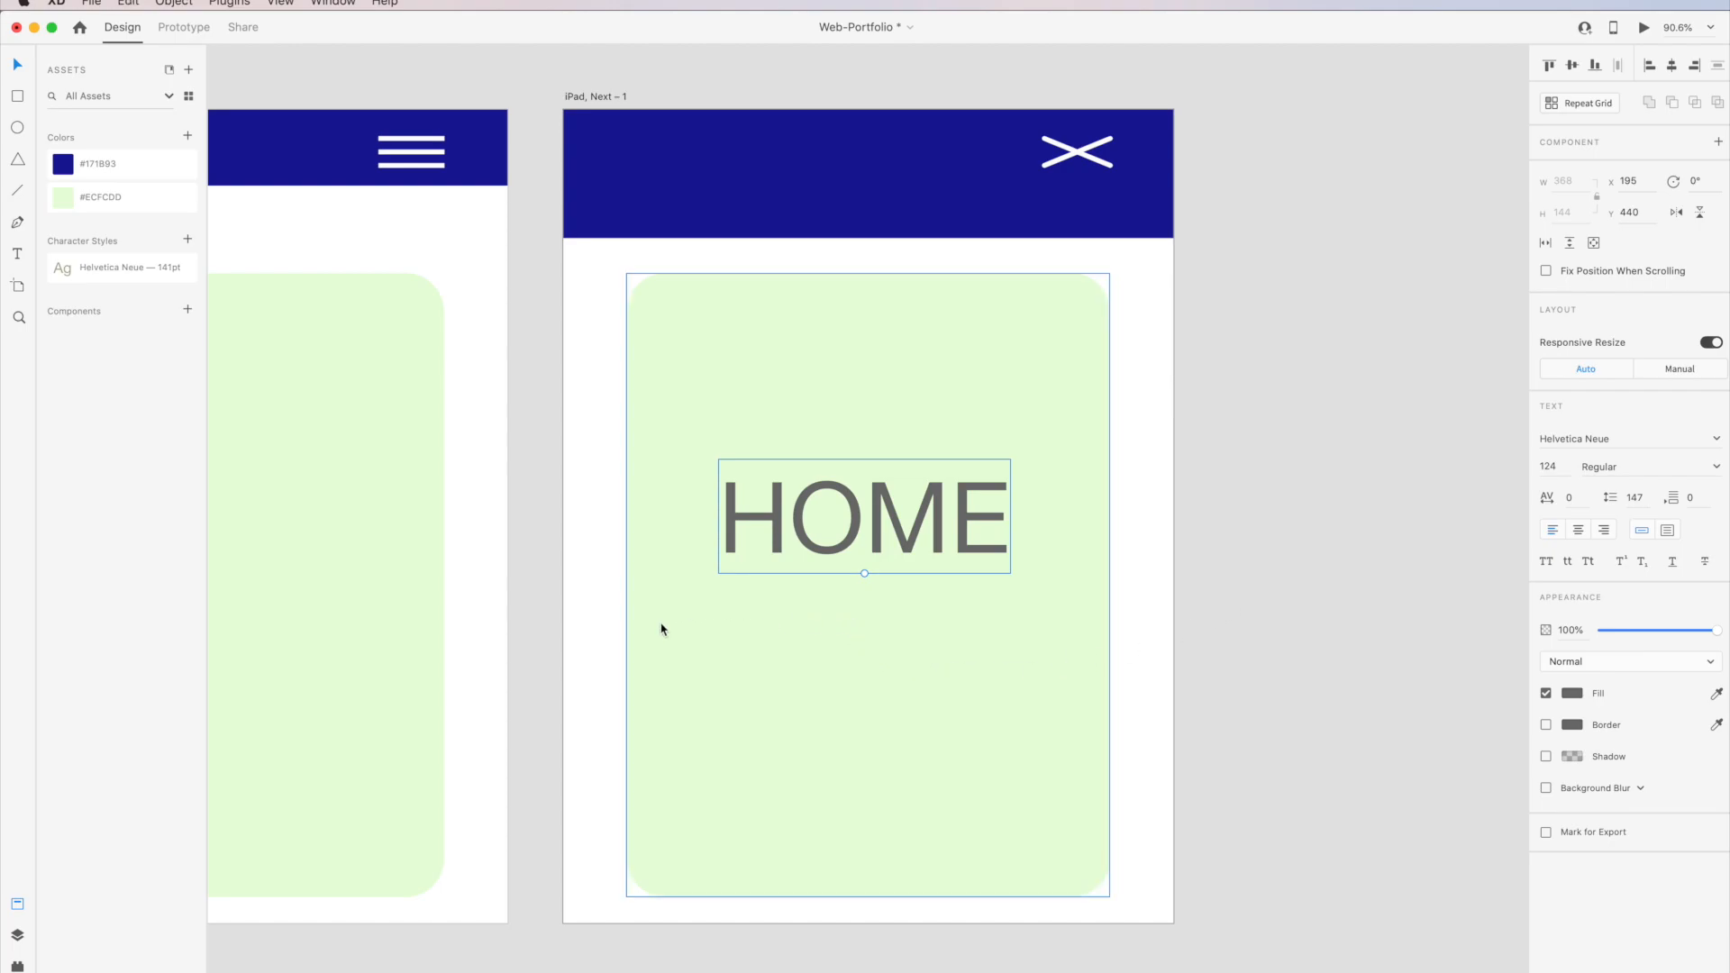
Paste a copy of the HOME text onto the iPad, Next artboard's green panel and change its wording to START.
{"action": "left_click", "coordinate": [419, 618]}
{"action": "left_click_drag", "start_coordinate": [522, 664], "coordinate": [1174, 633]}
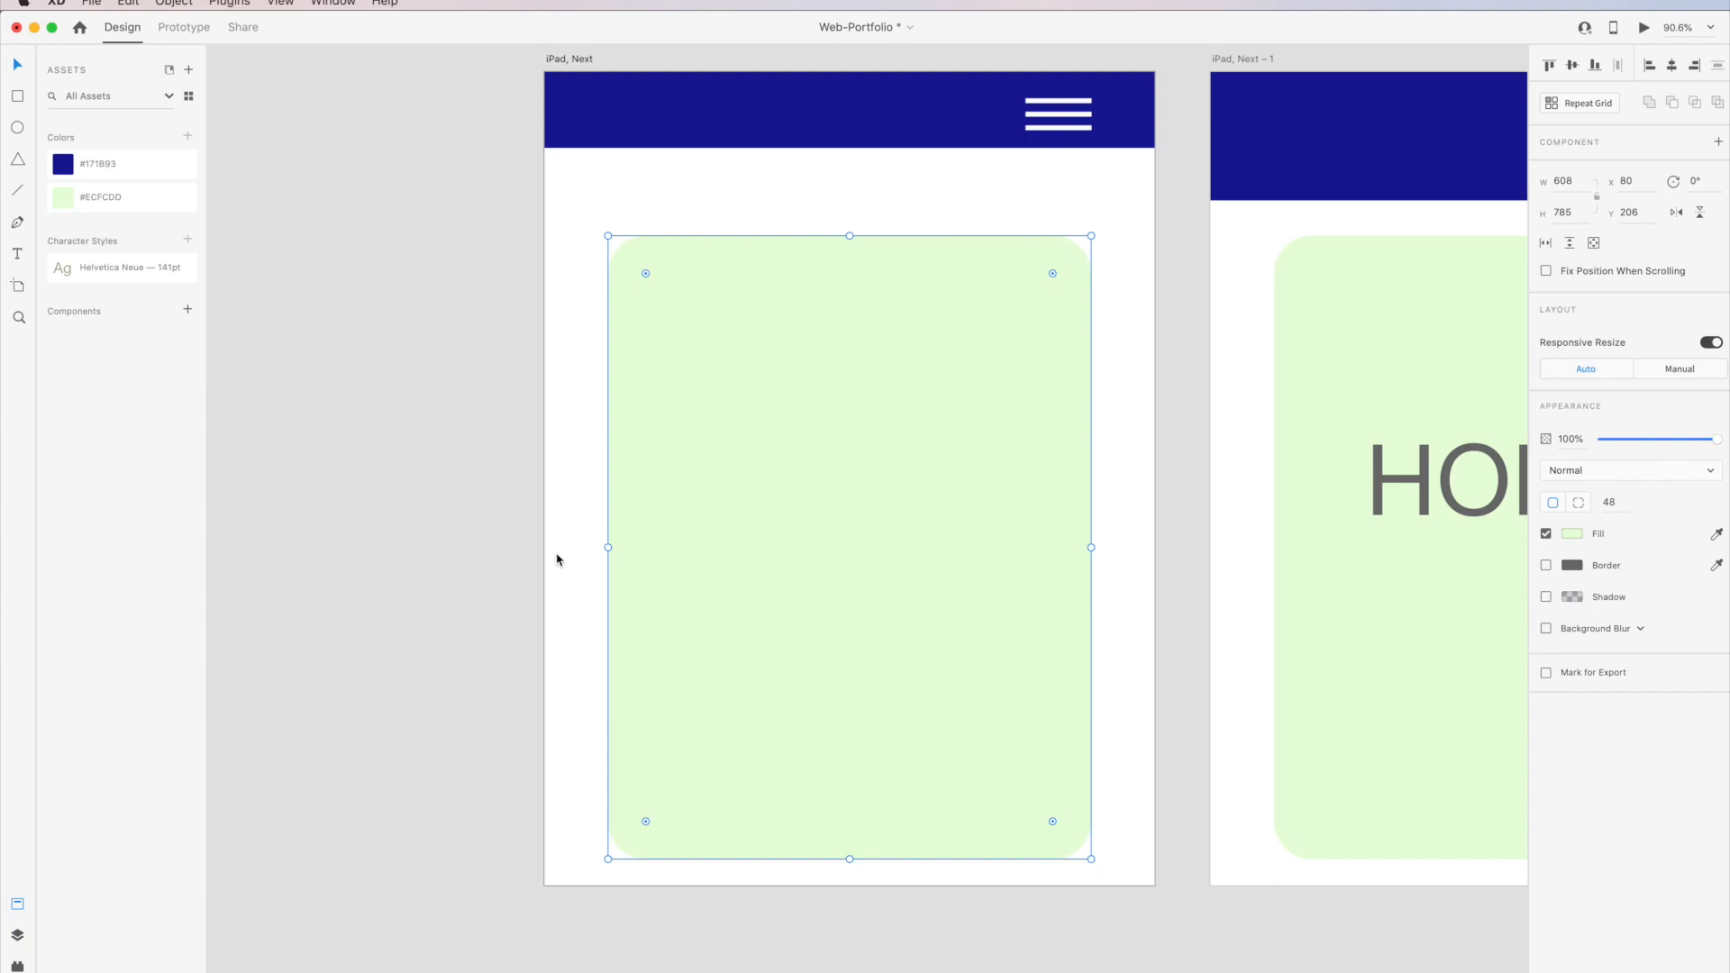
{"action": "key", "text": "super+v"}
{"action": "double_click", "coordinate": [832, 499]}
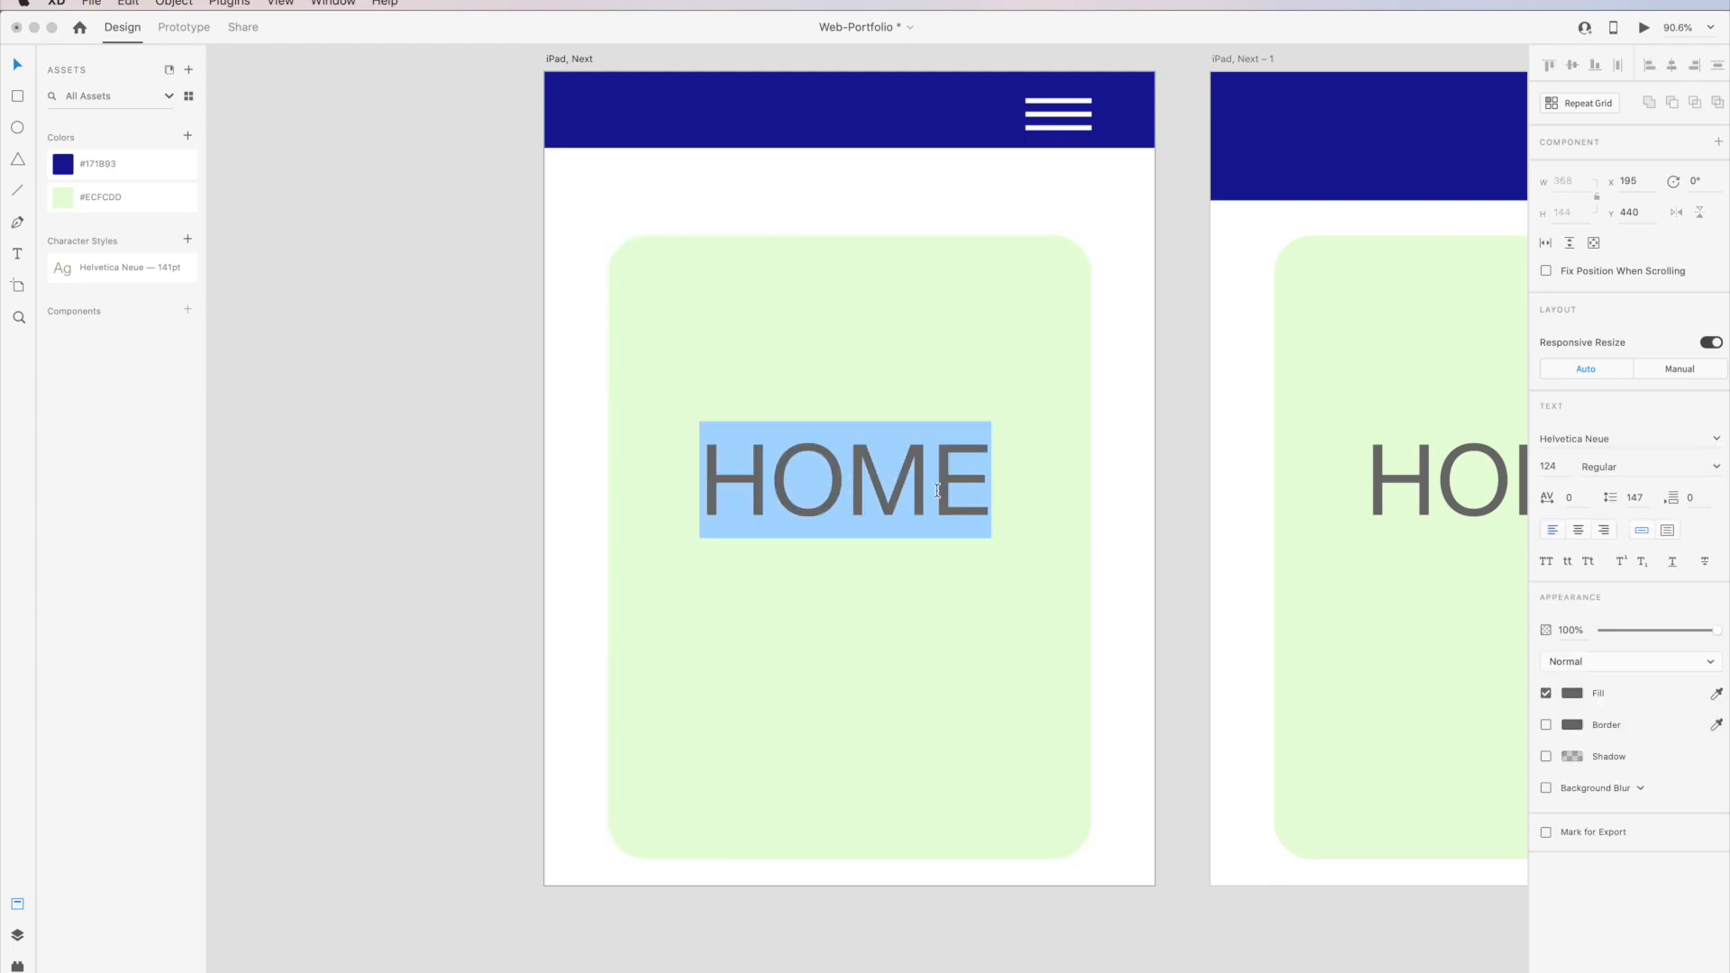
{"action": "type", "text": "START"}
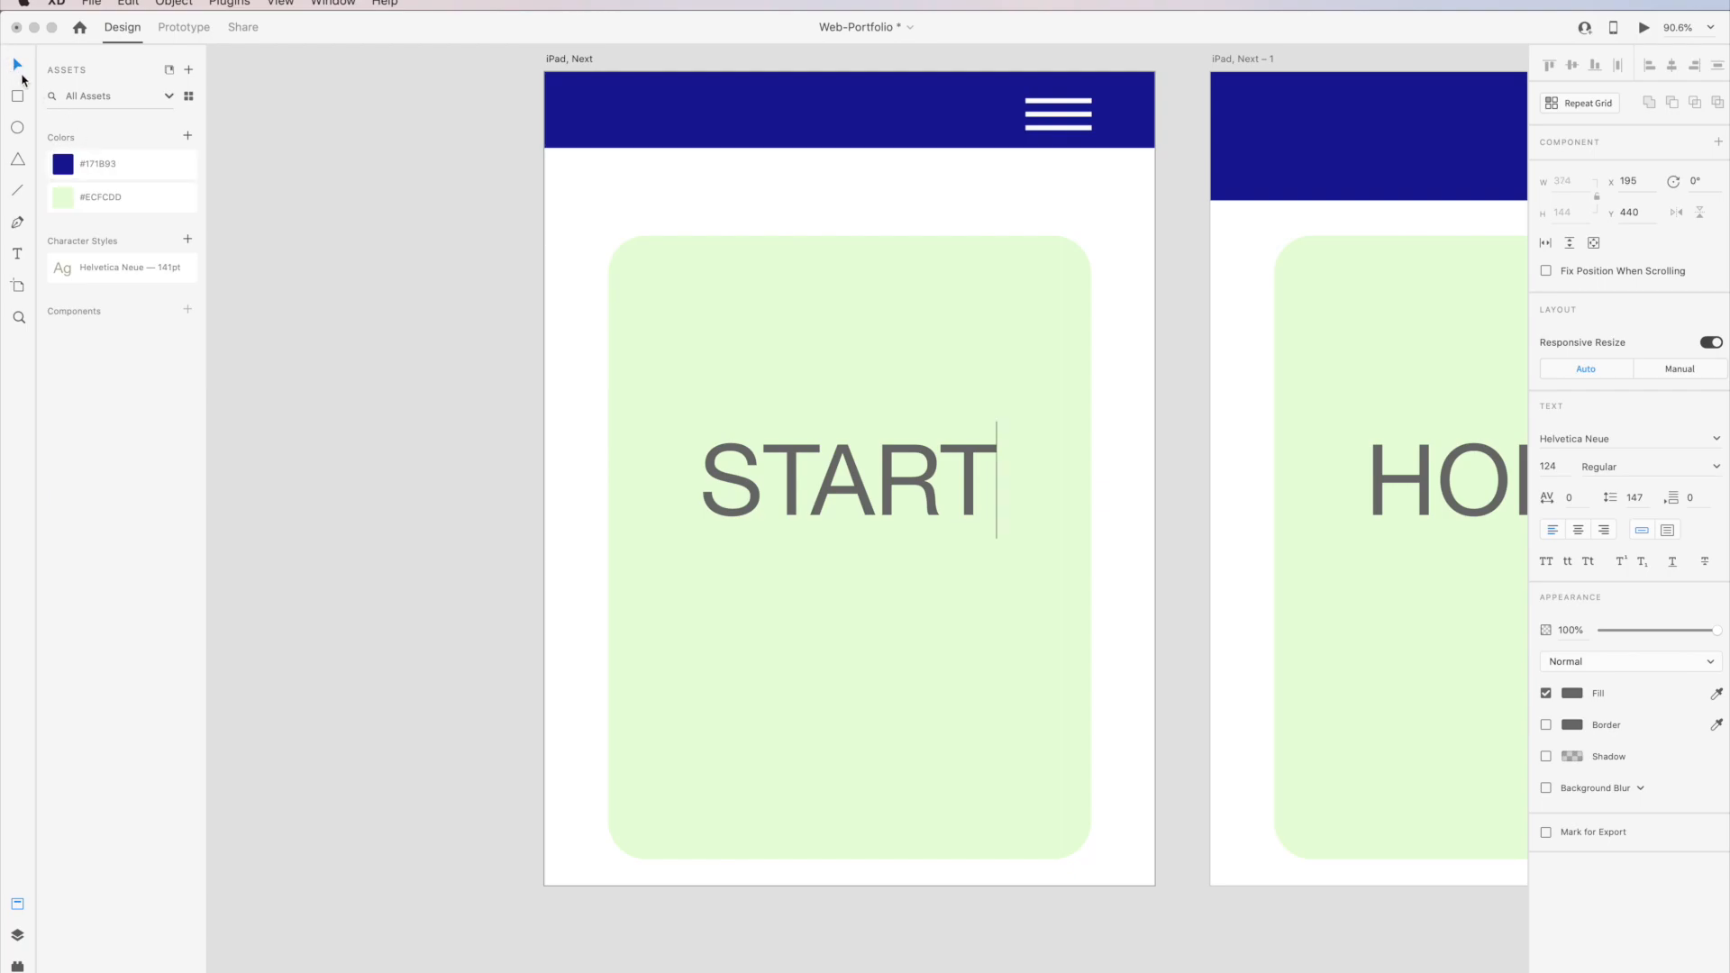
{"action": "key", "text": "Escape"}
{"action": "left_click", "coordinate": [416, 482]}
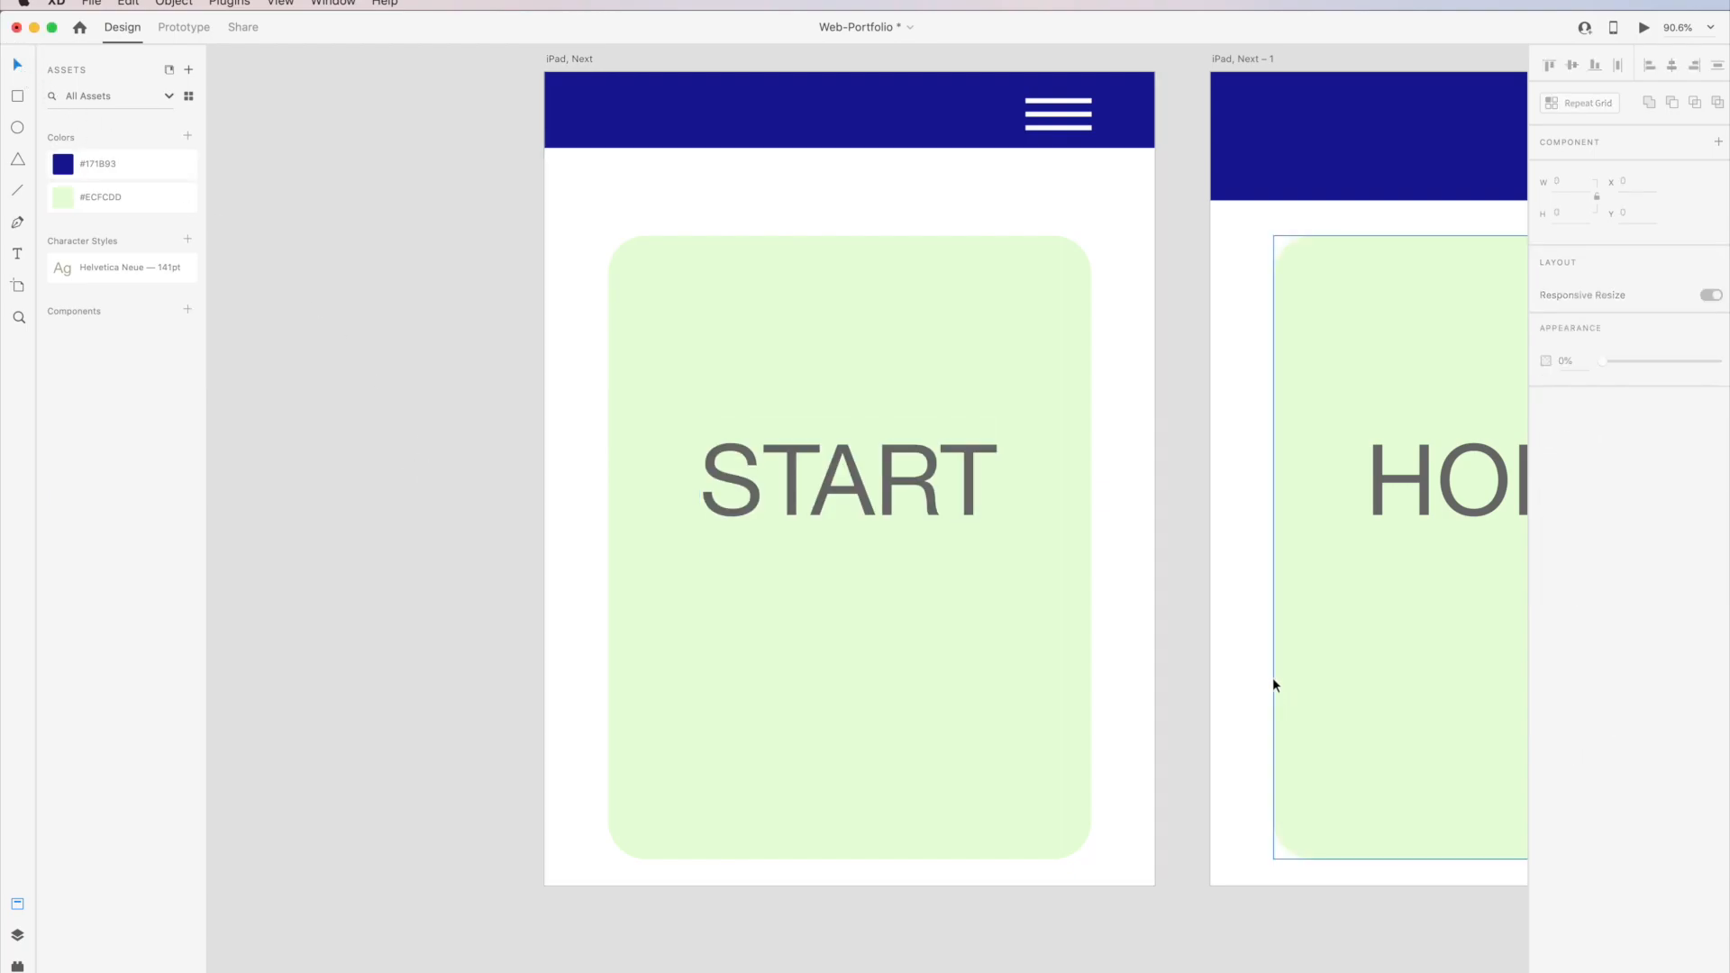
Extend the iPad, Next – 1 artboard downward to a height of about 1223.
{"action": "left_click_drag", "start_coordinate": [1206, 639], "coordinate": [703, 559]}
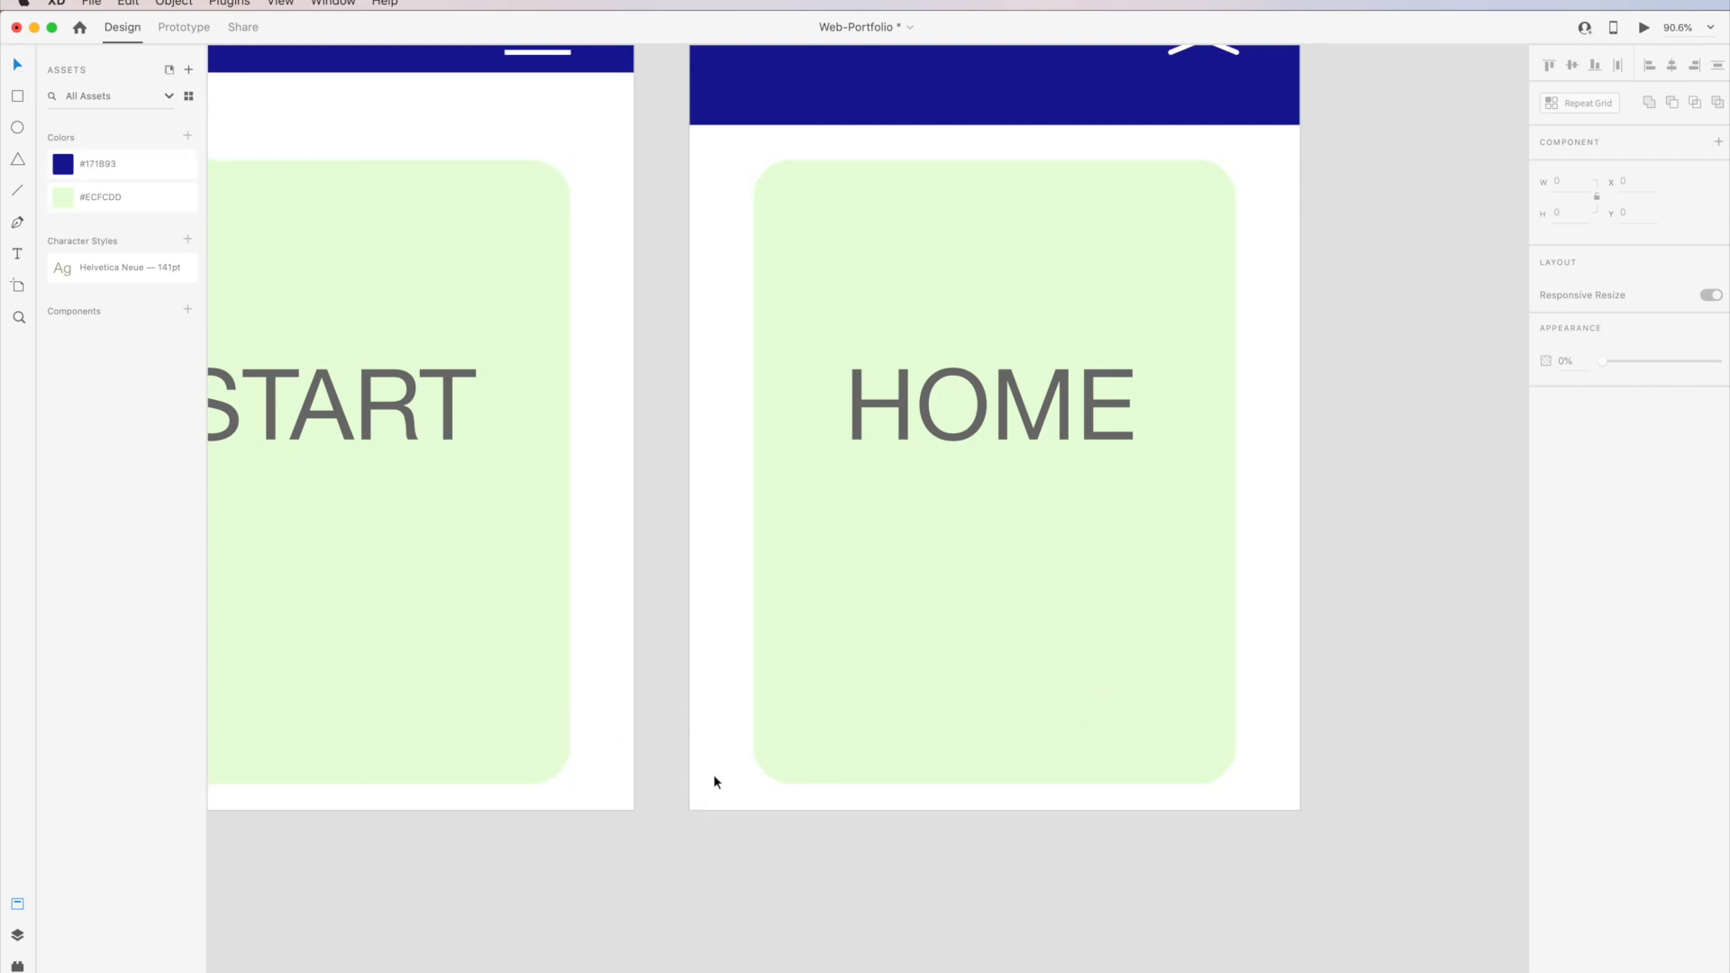
{"action": "left_click", "coordinate": [714, 806]}
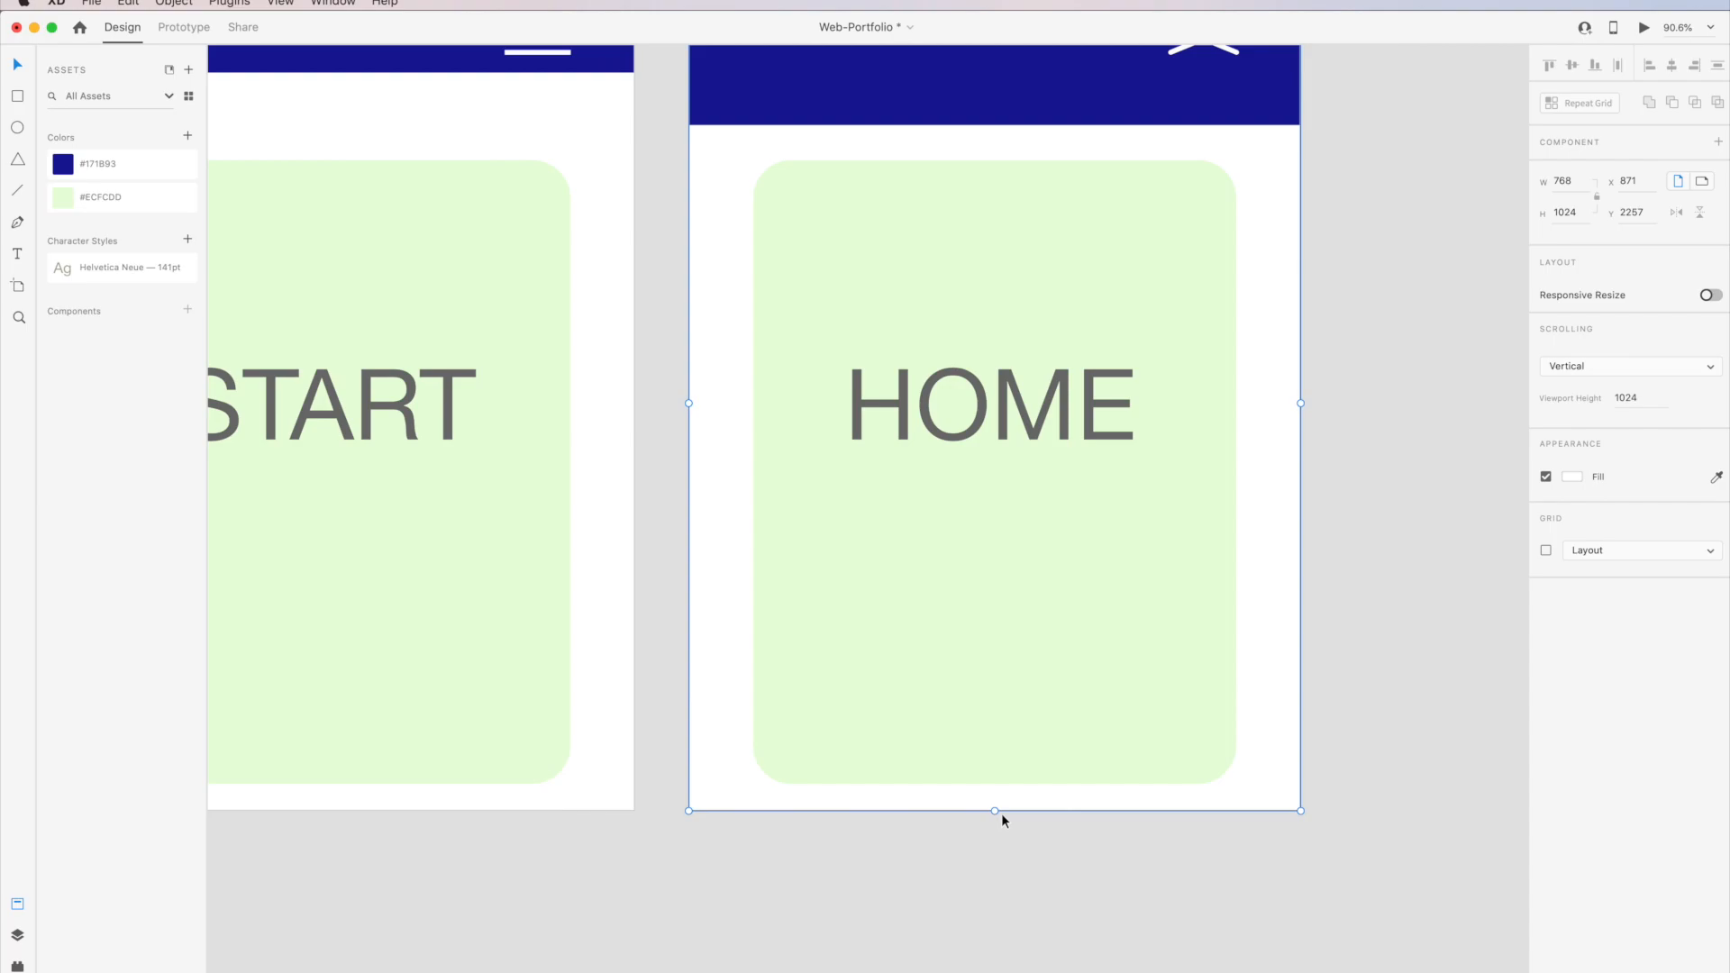
{"action": "left_click_drag", "start_coordinate": [995, 811], "coordinate": [995, 968]}
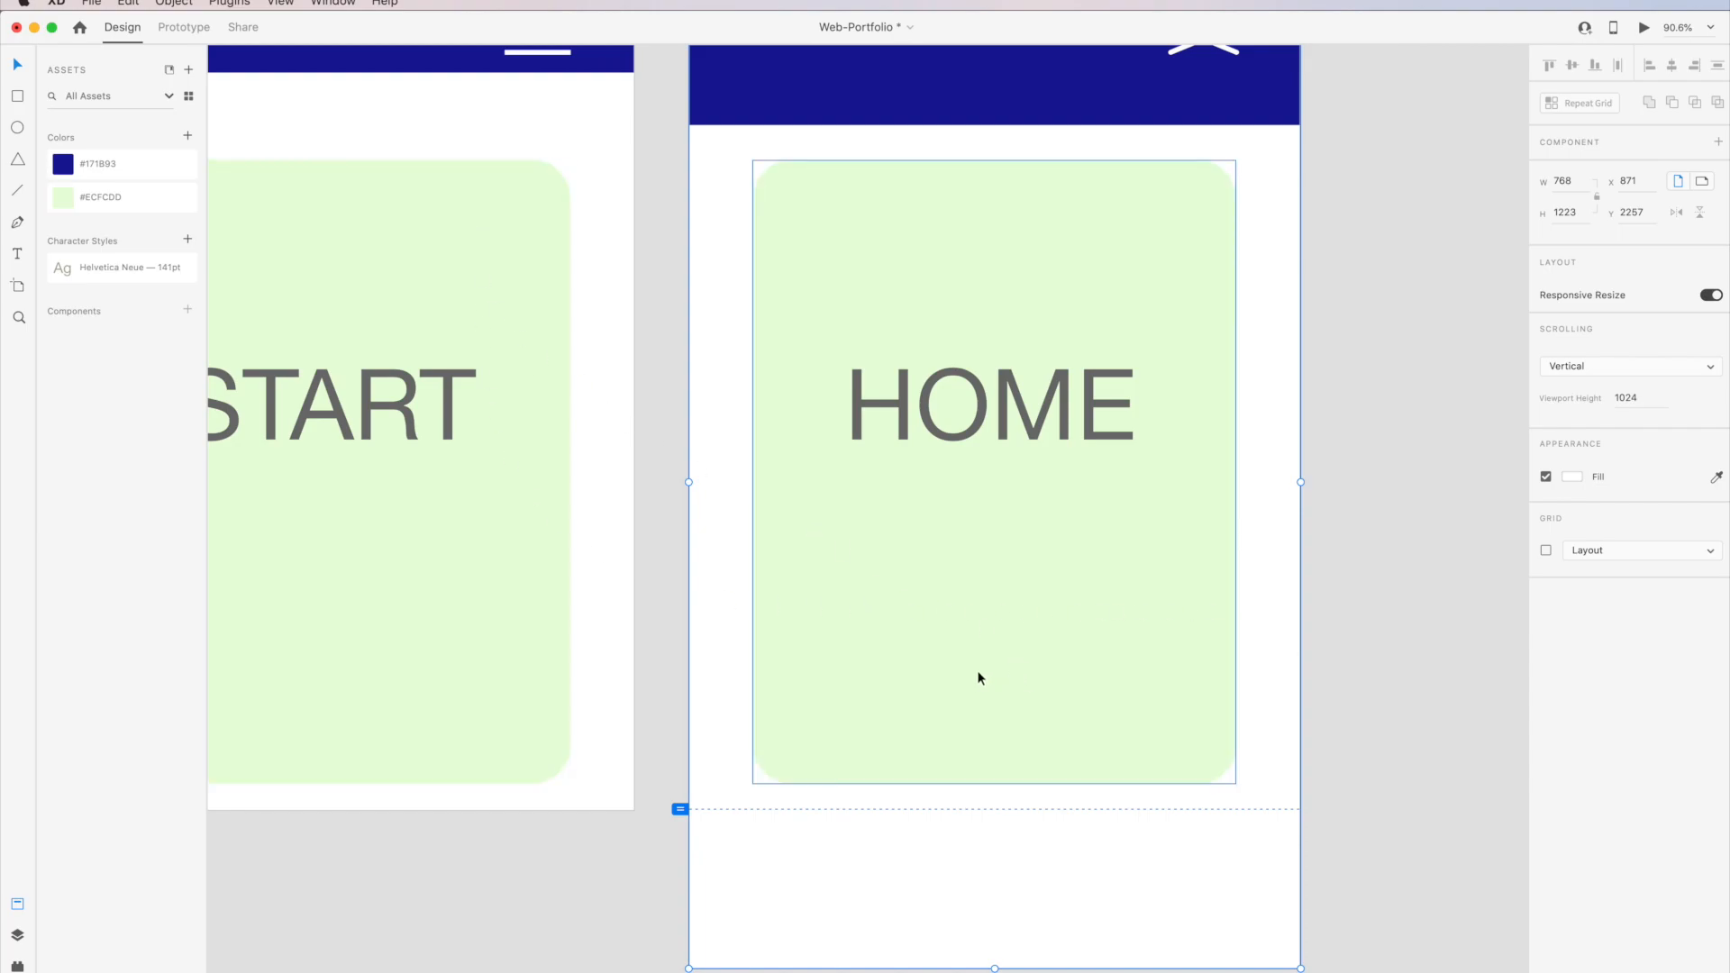
{"action": "left_click_drag", "start_coordinate": [1375, 618], "coordinate": [1554, 677]}
{"action": "left_click", "coordinate": [857, 153]}
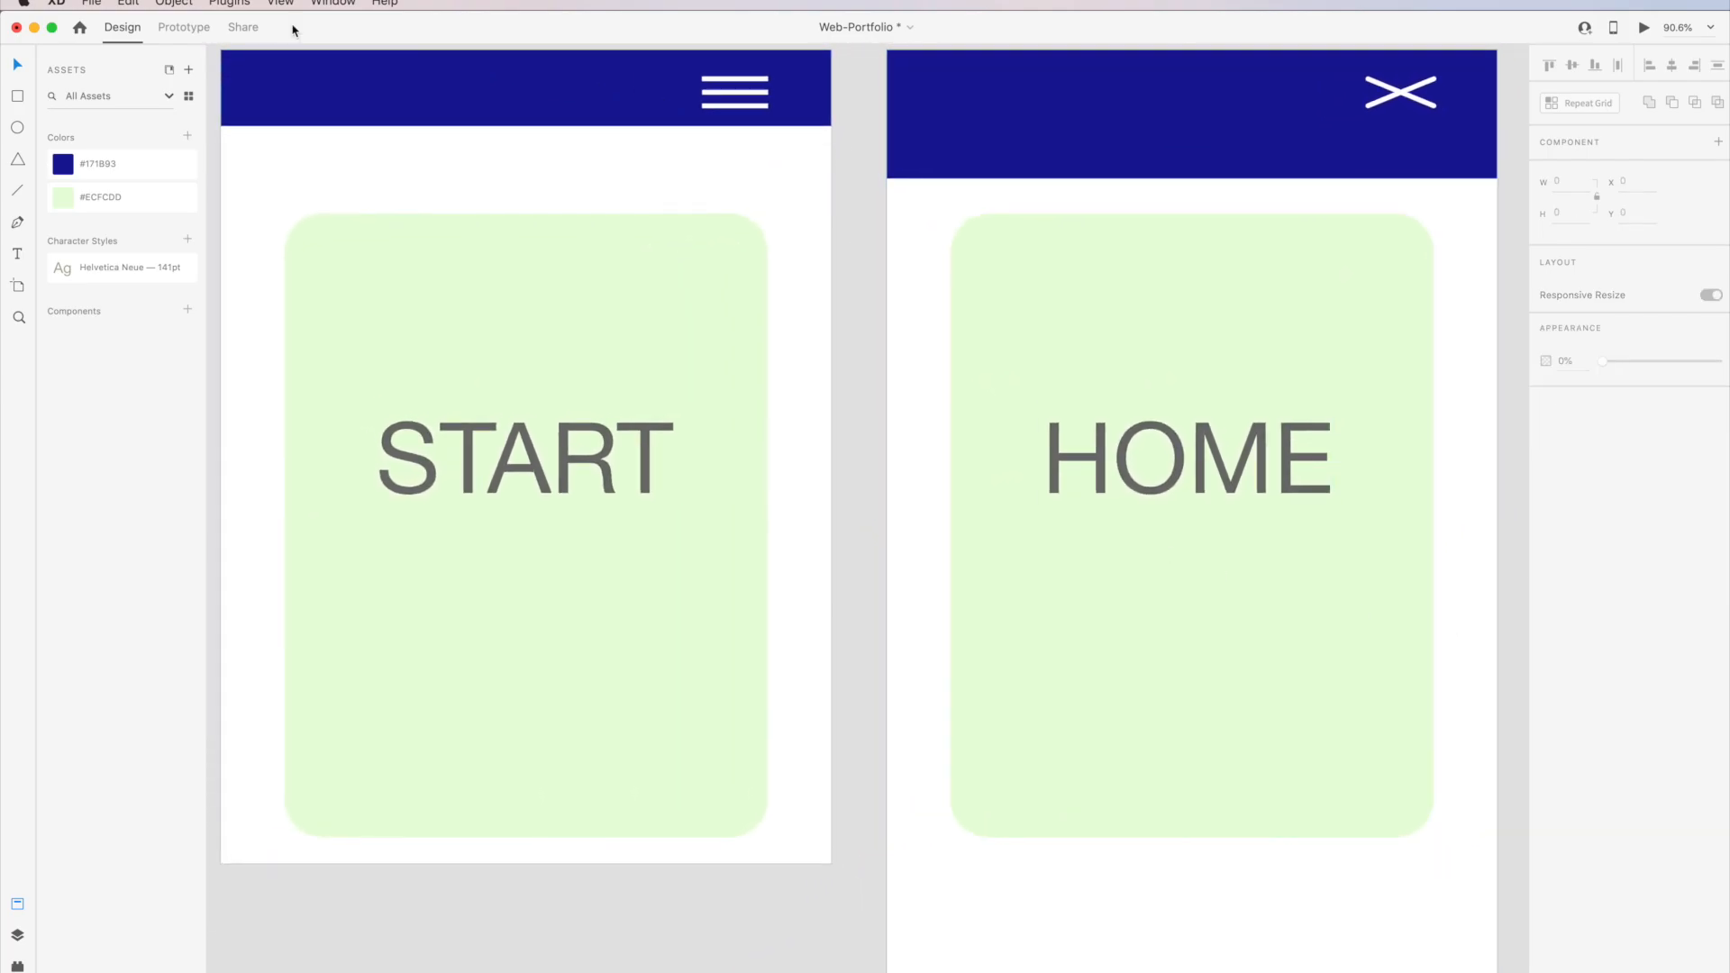
In Prototype mode, link the dark blue header on the iPad, Next artboard to the iPad, Next – 1 artboard.
{"action": "left_click", "coordinate": [184, 27]}
{"action": "left_click", "coordinate": [1314, 542]}
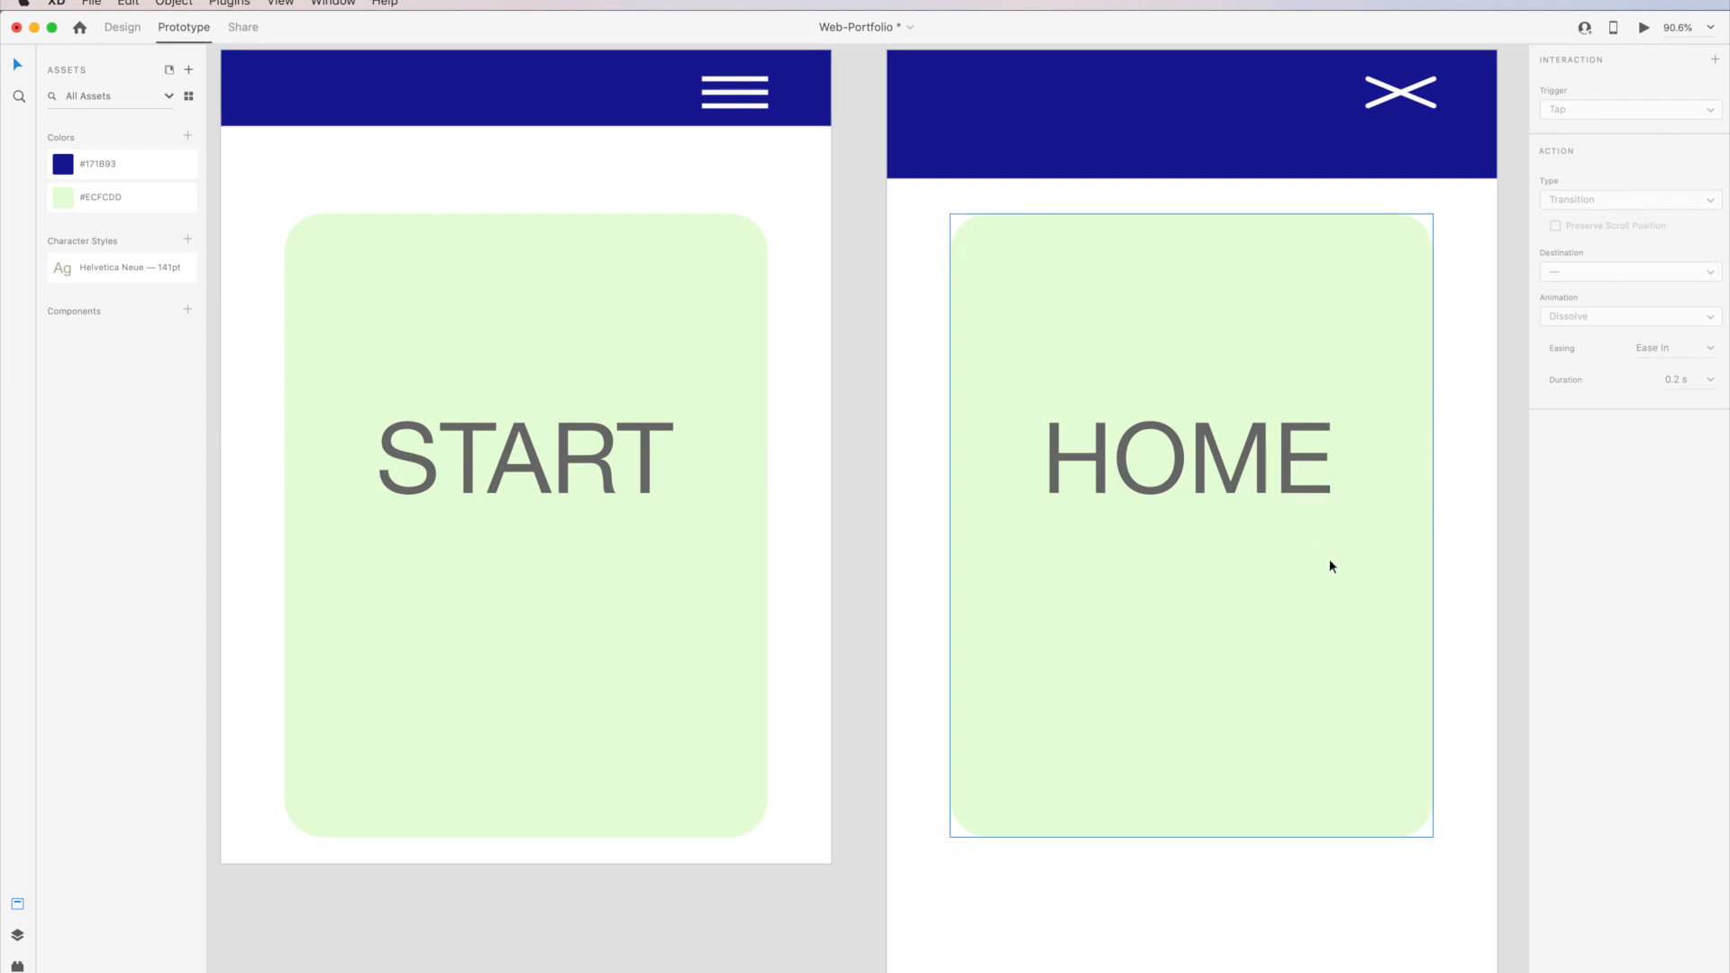
{"action": "left_click_drag", "start_coordinate": [1490, 513], "coordinate": [1330, 519]}
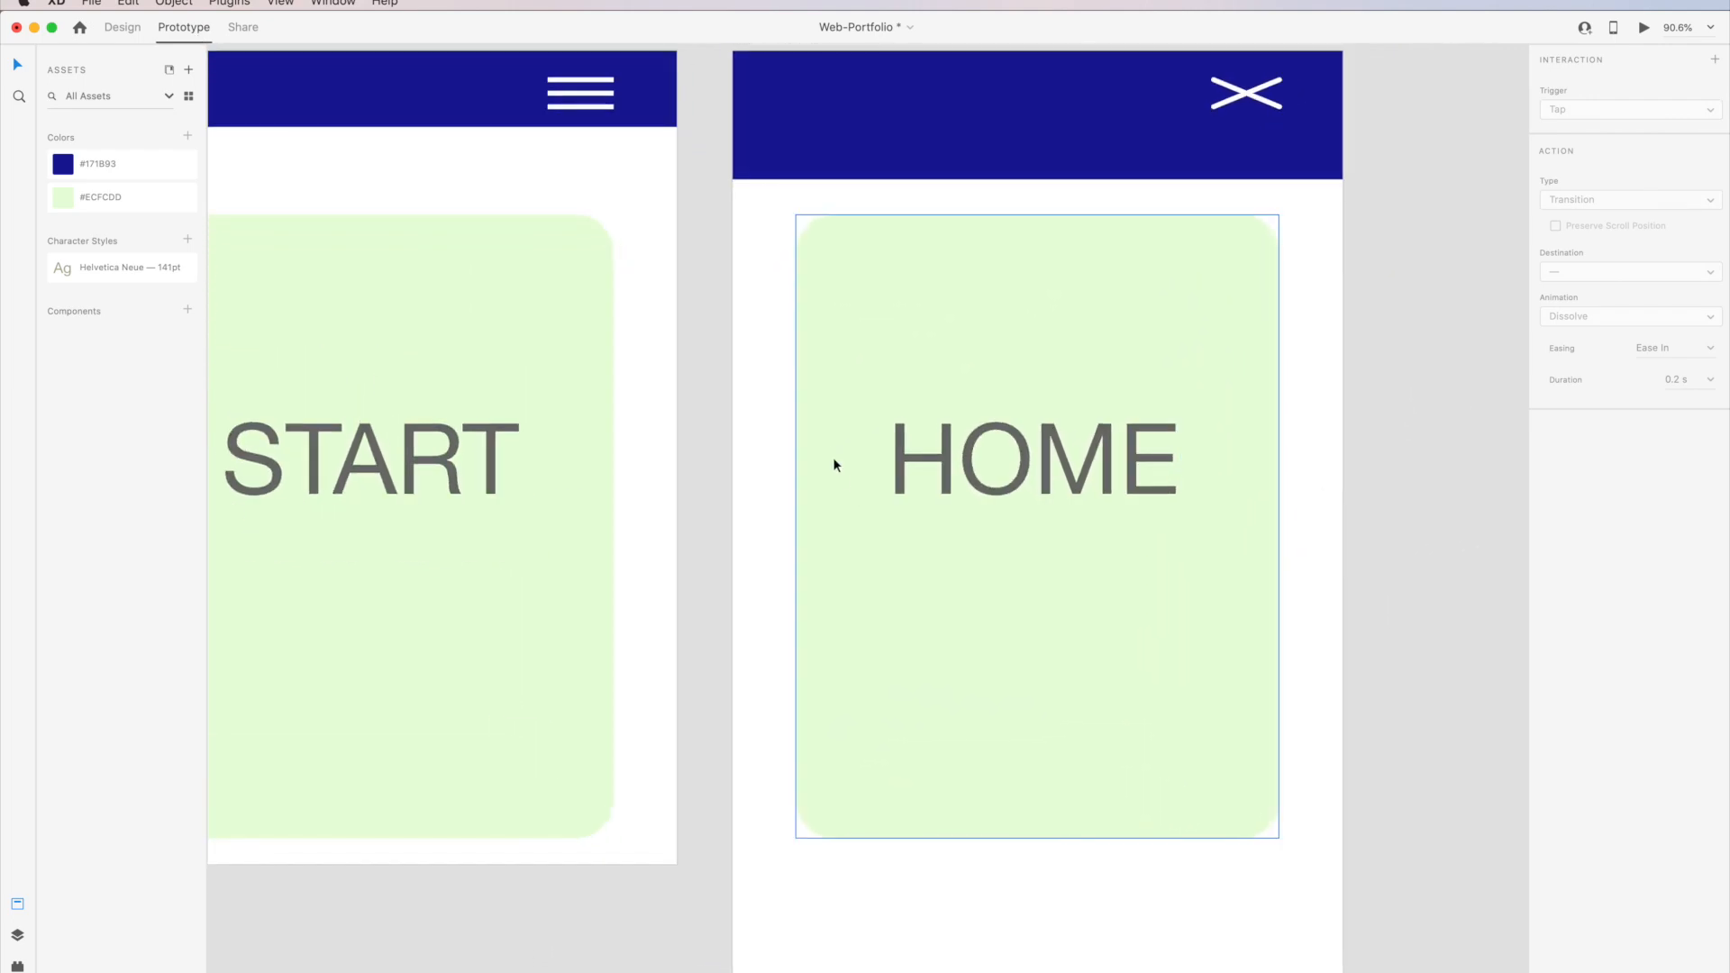
{"action": "left_click", "coordinate": [606, 113]}
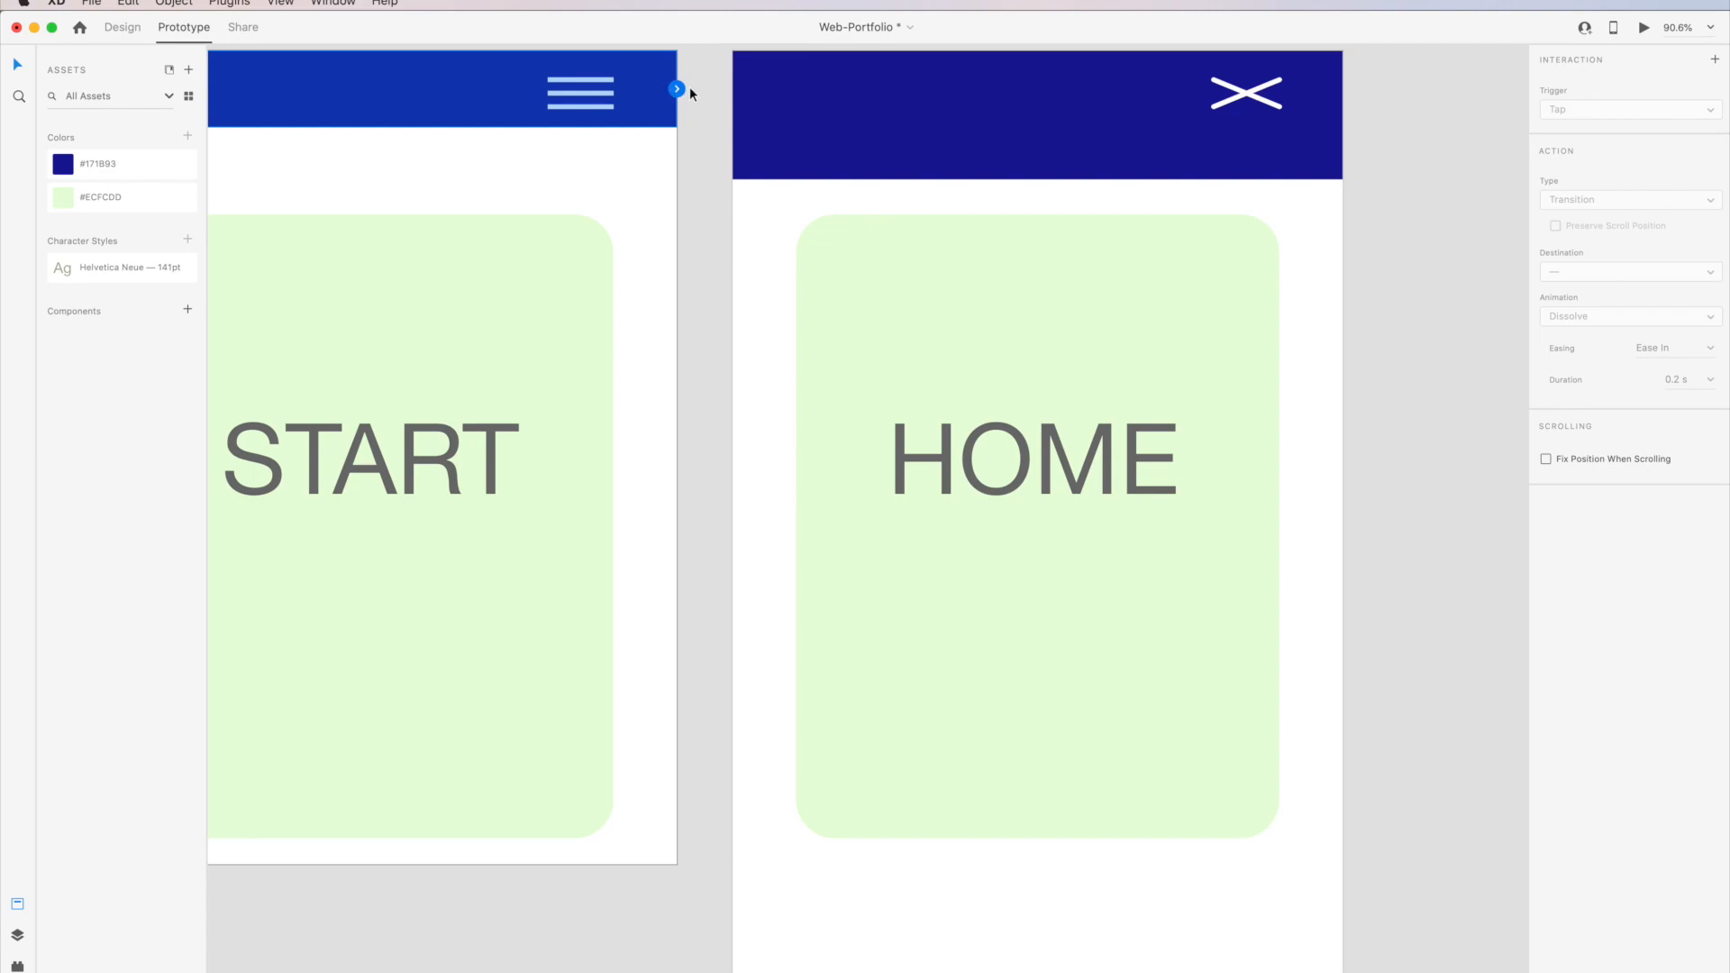
{"action": "left_click_drag", "start_coordinate": [678, 93], "coordinate": [807, 200]}
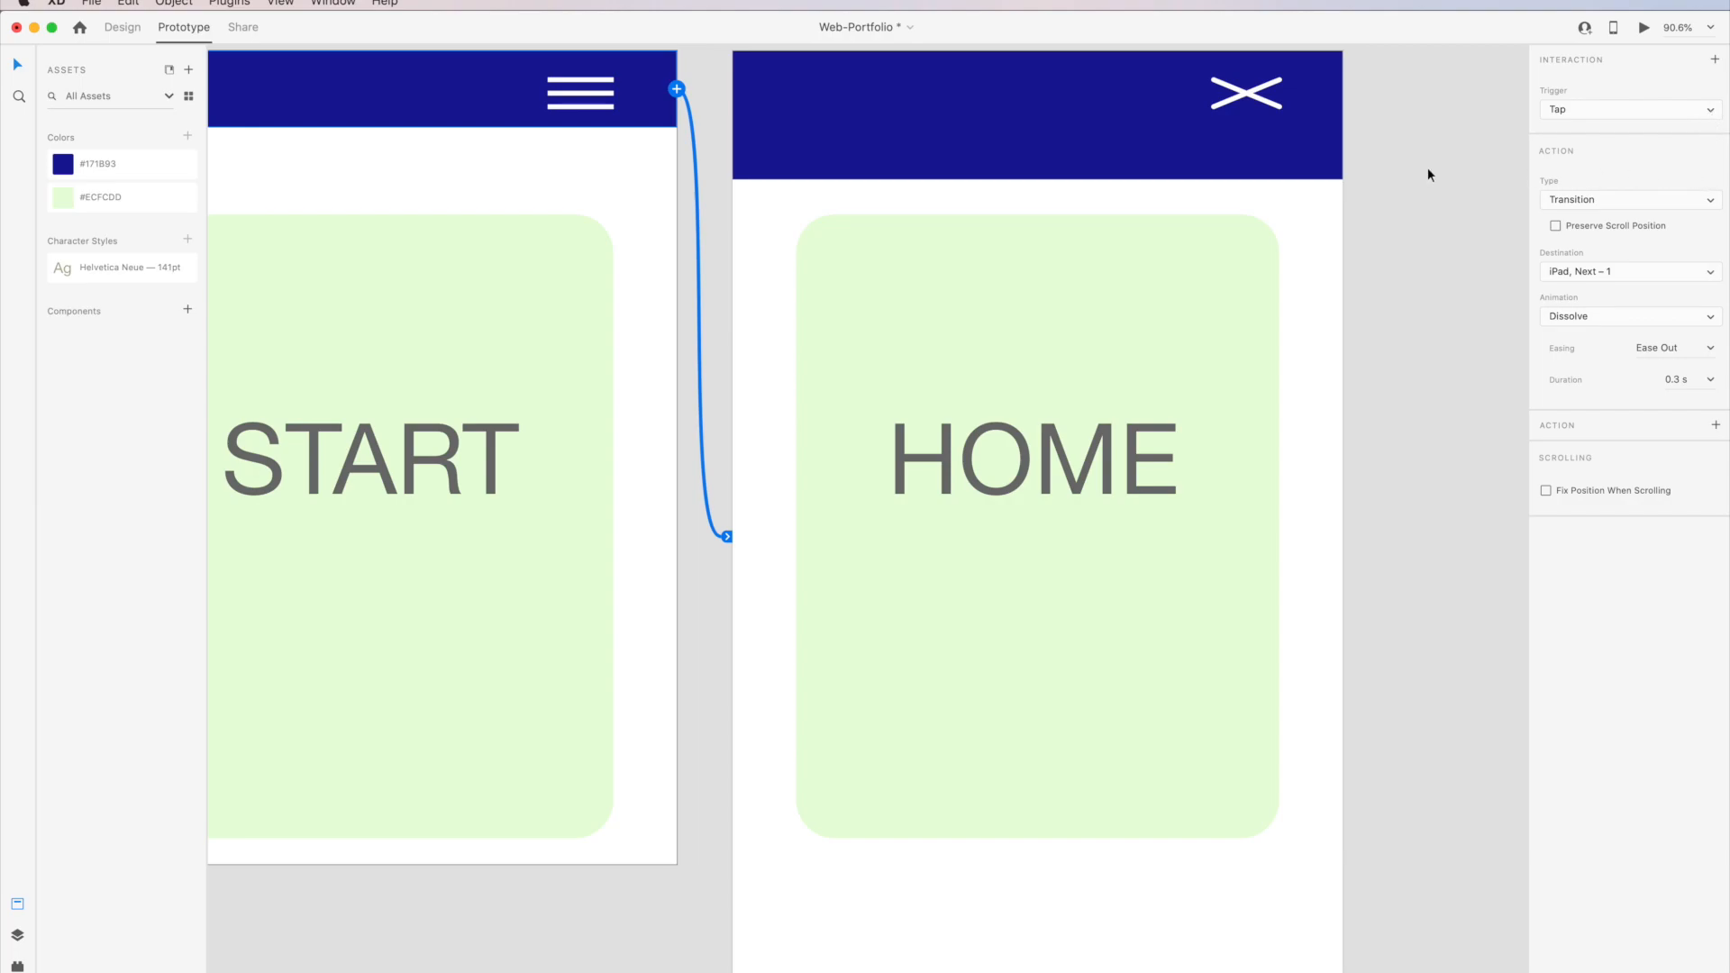
Set the header's tap interaction to Auto-Animate with Ease In-Out easing and a 0.8 s duration.
{"action": "left_click", "coordinate": [1712, 201]}
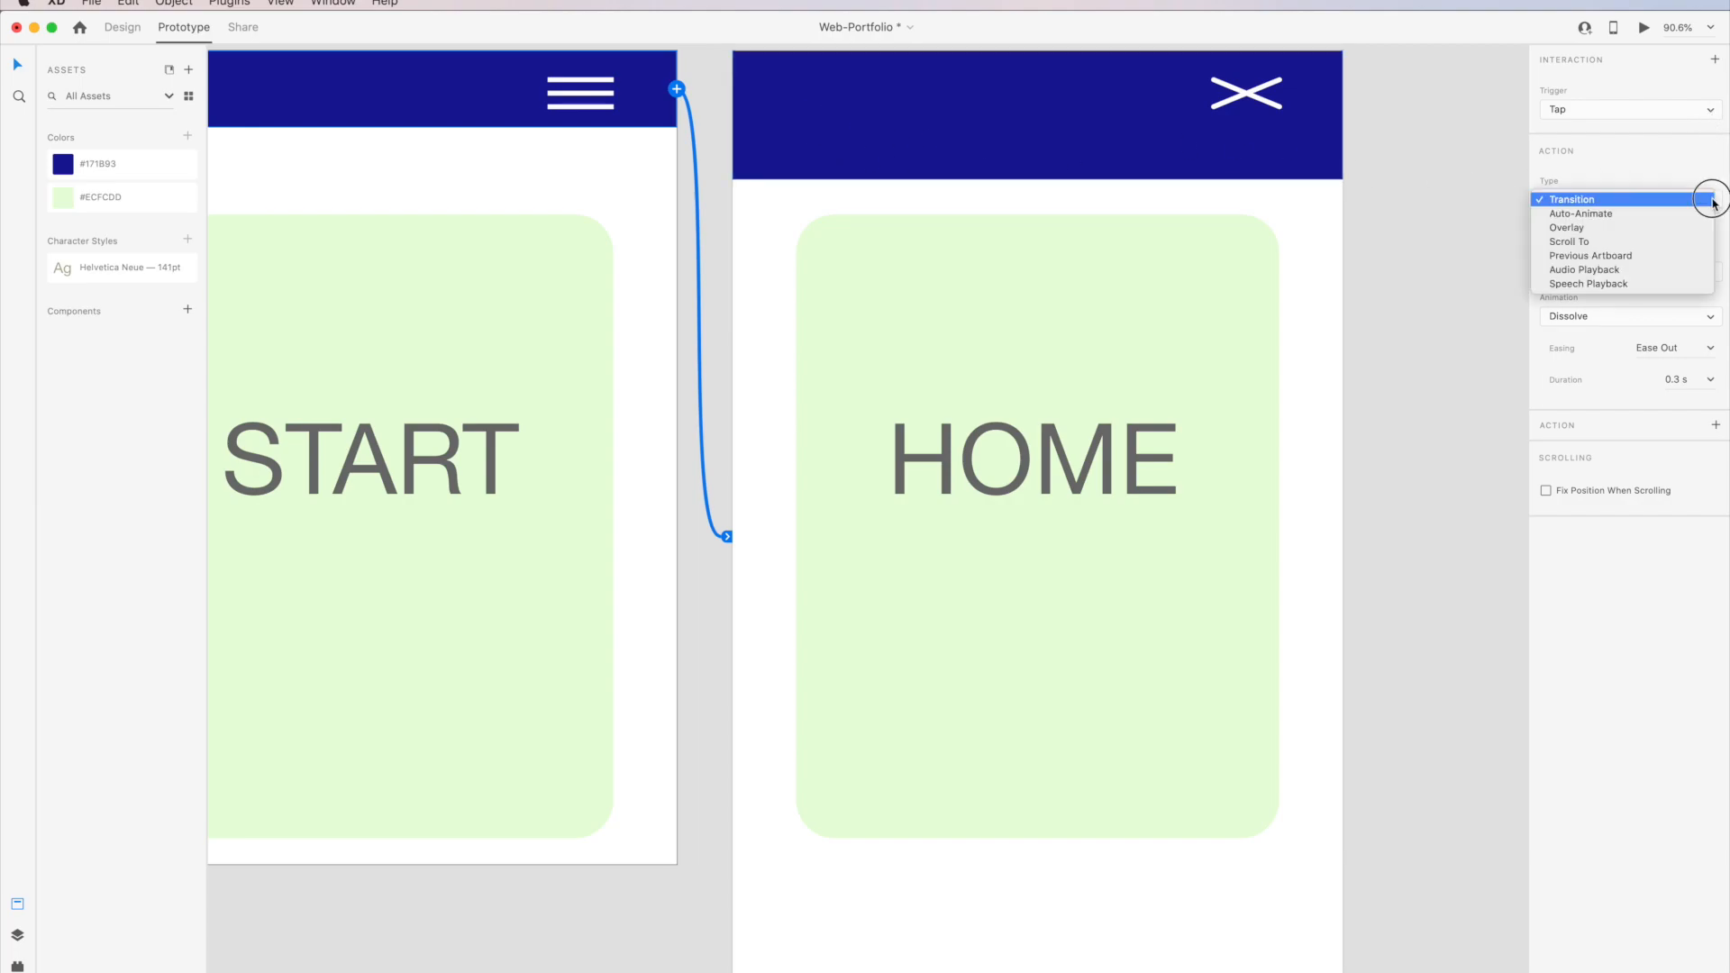
{"action": "left_click", "coordinate": [1671, 213]}
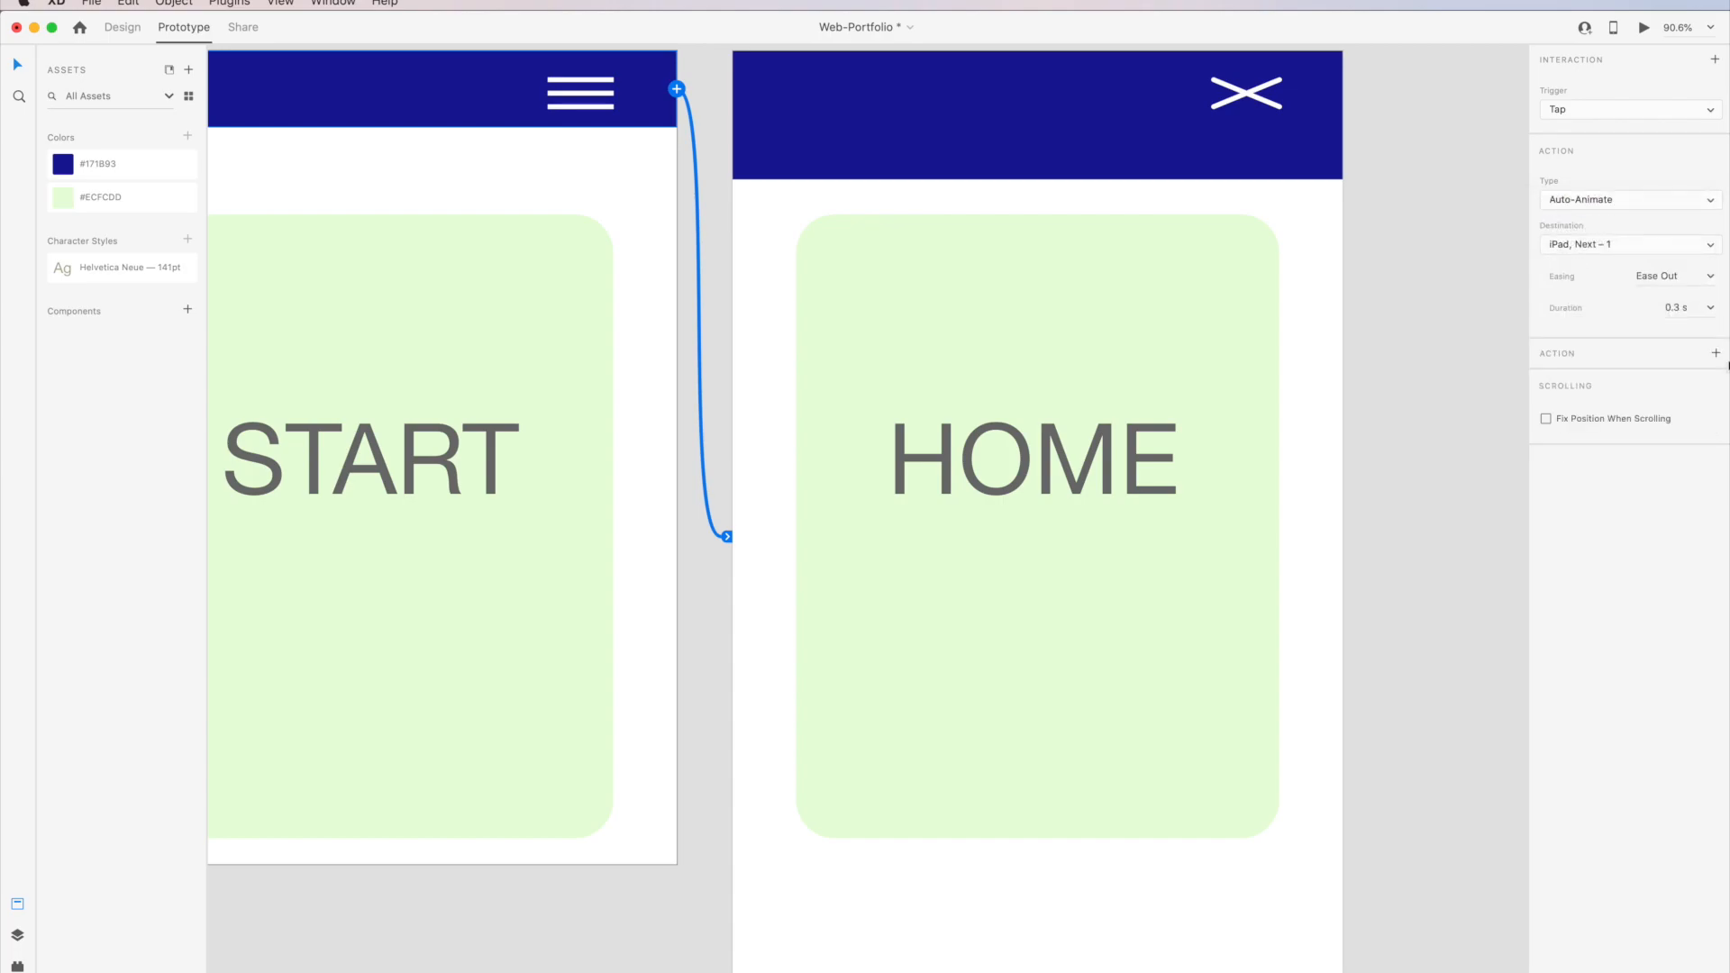
{"action": "left_click", "coordinate": [1706, 315]}
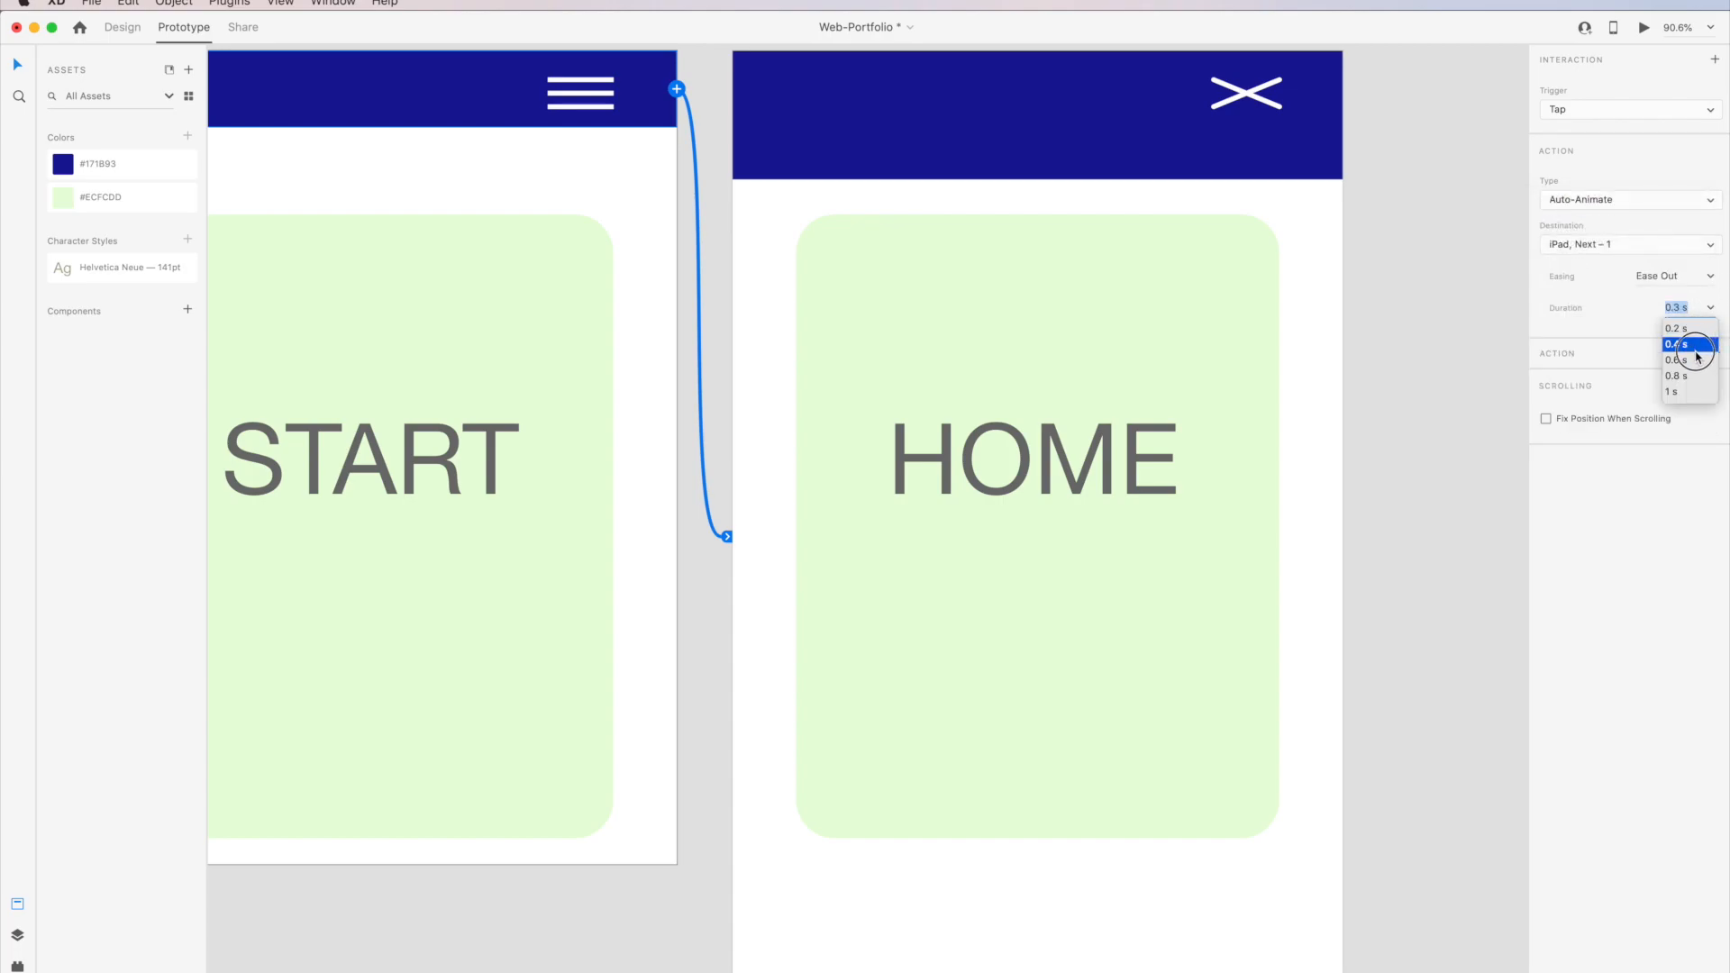
{"action": "left_click", "coordinate": [1707, 374]}
{"action": "left_click", "coordinate": [1710, 276]}
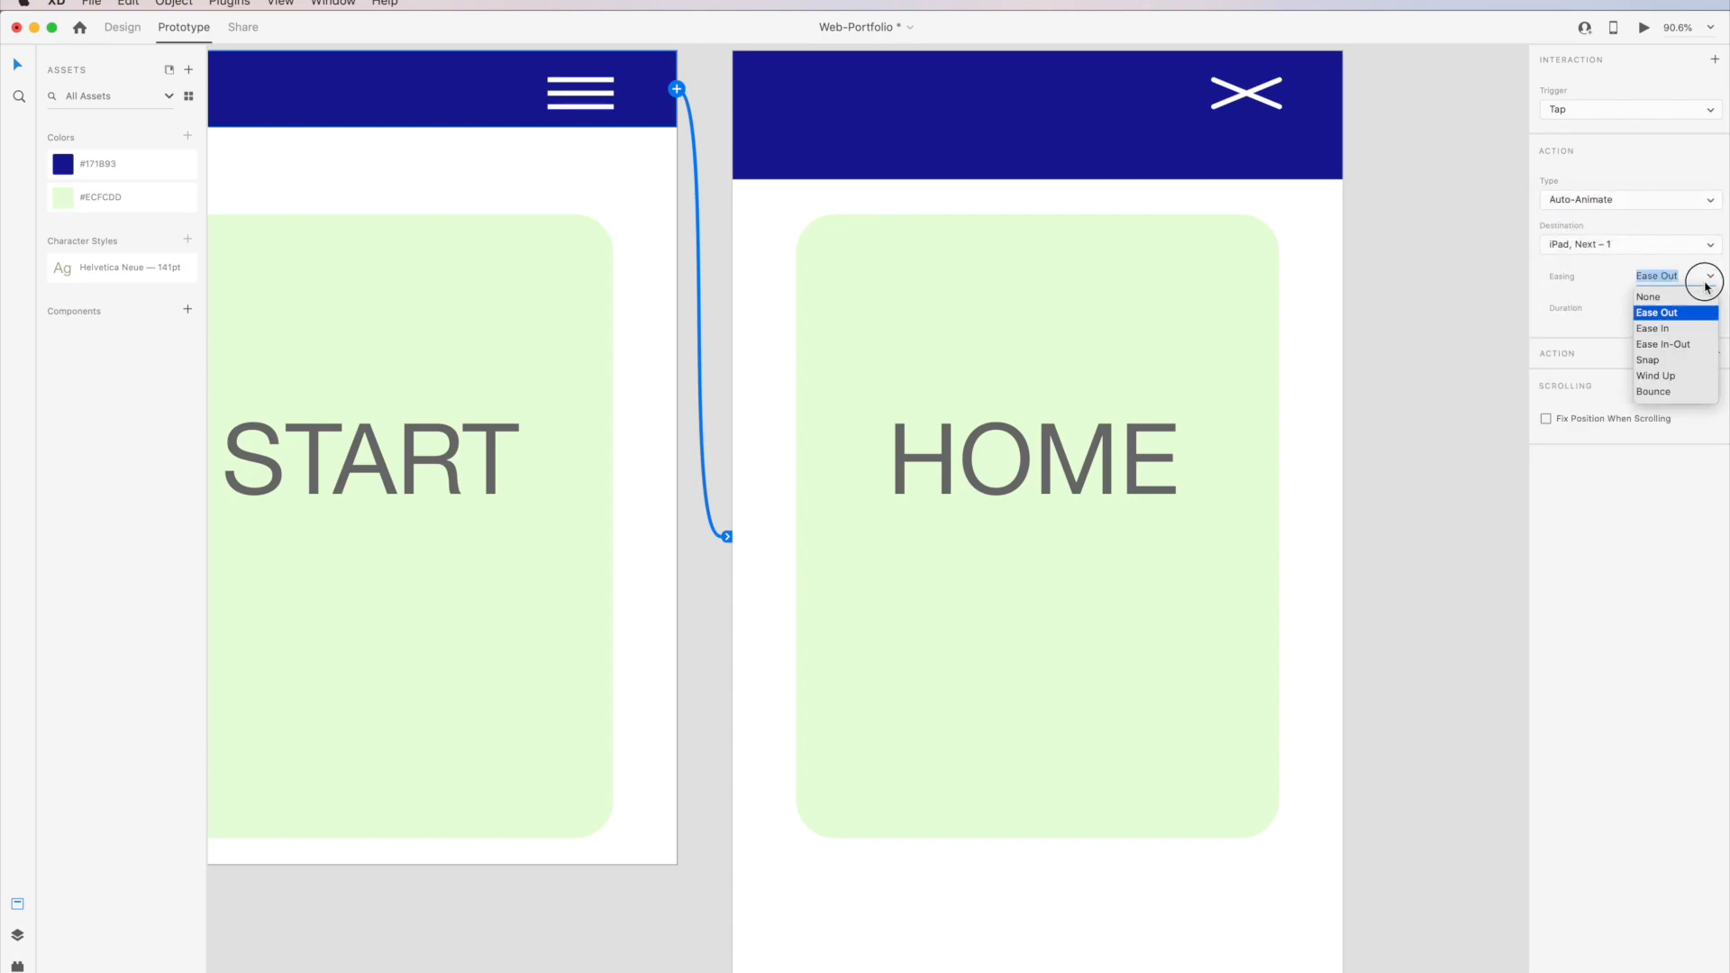
{"action": "left_click", "coordinate": [1680, 339]}
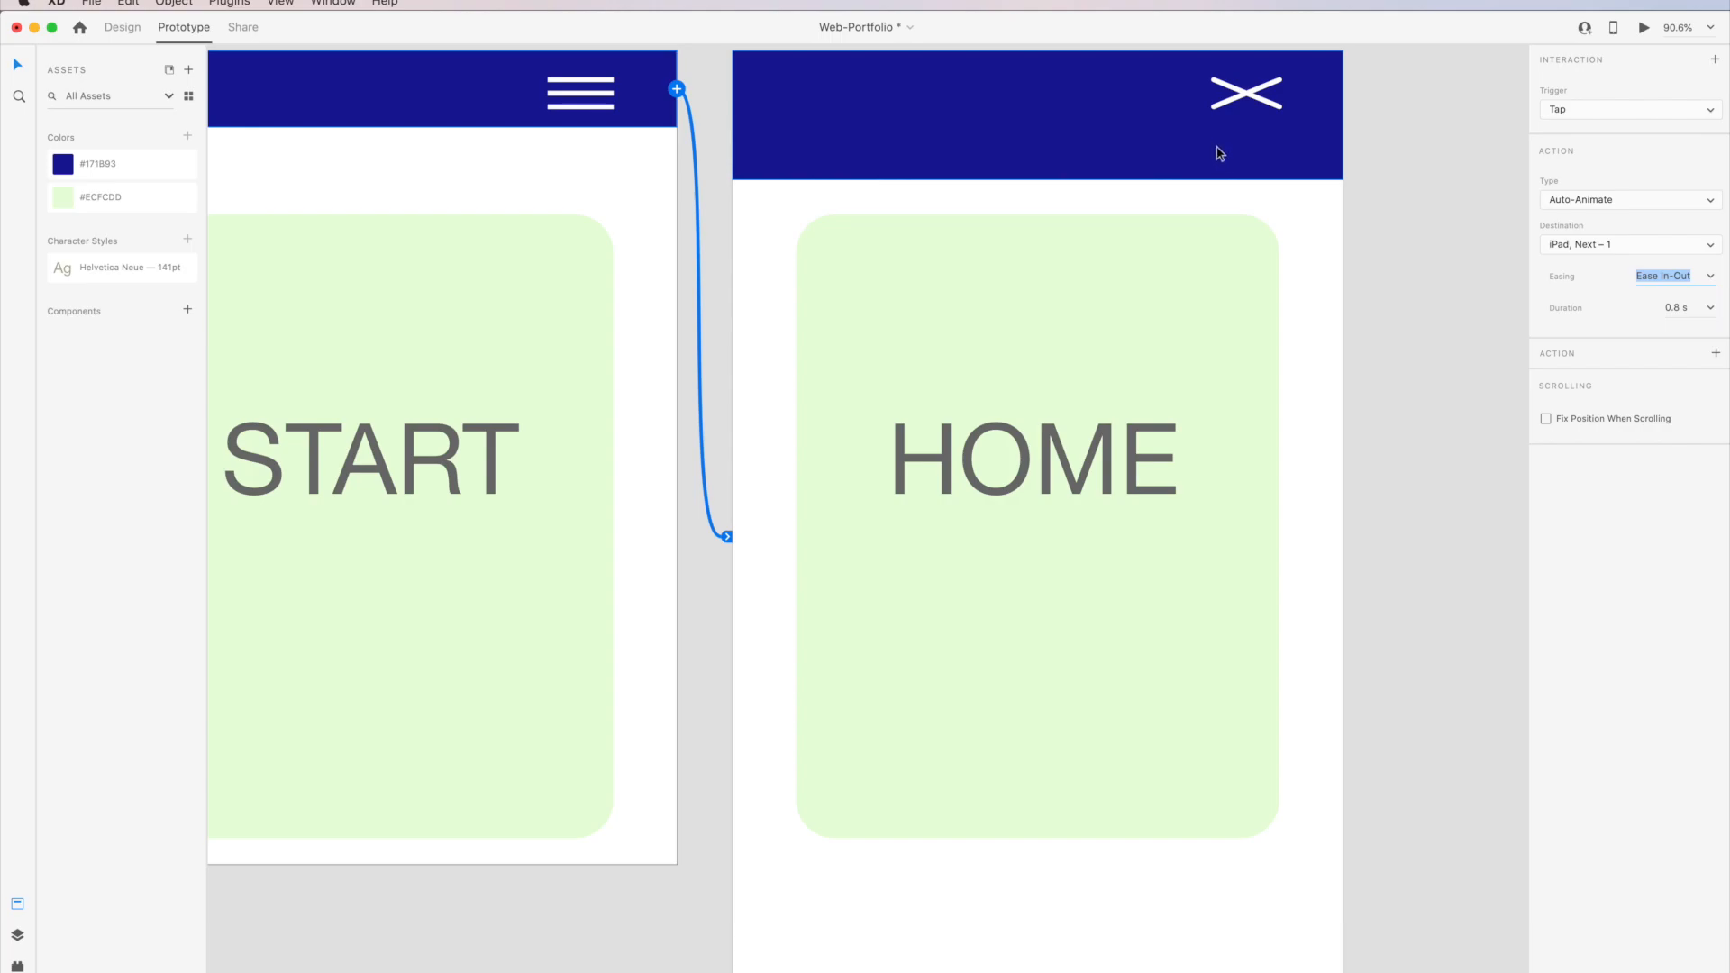
Fix the position of the dark blue header on the iPad, Next – 1 artboard when scrolling.
{"action": "left_click", "coordinate": [1284, 178]}
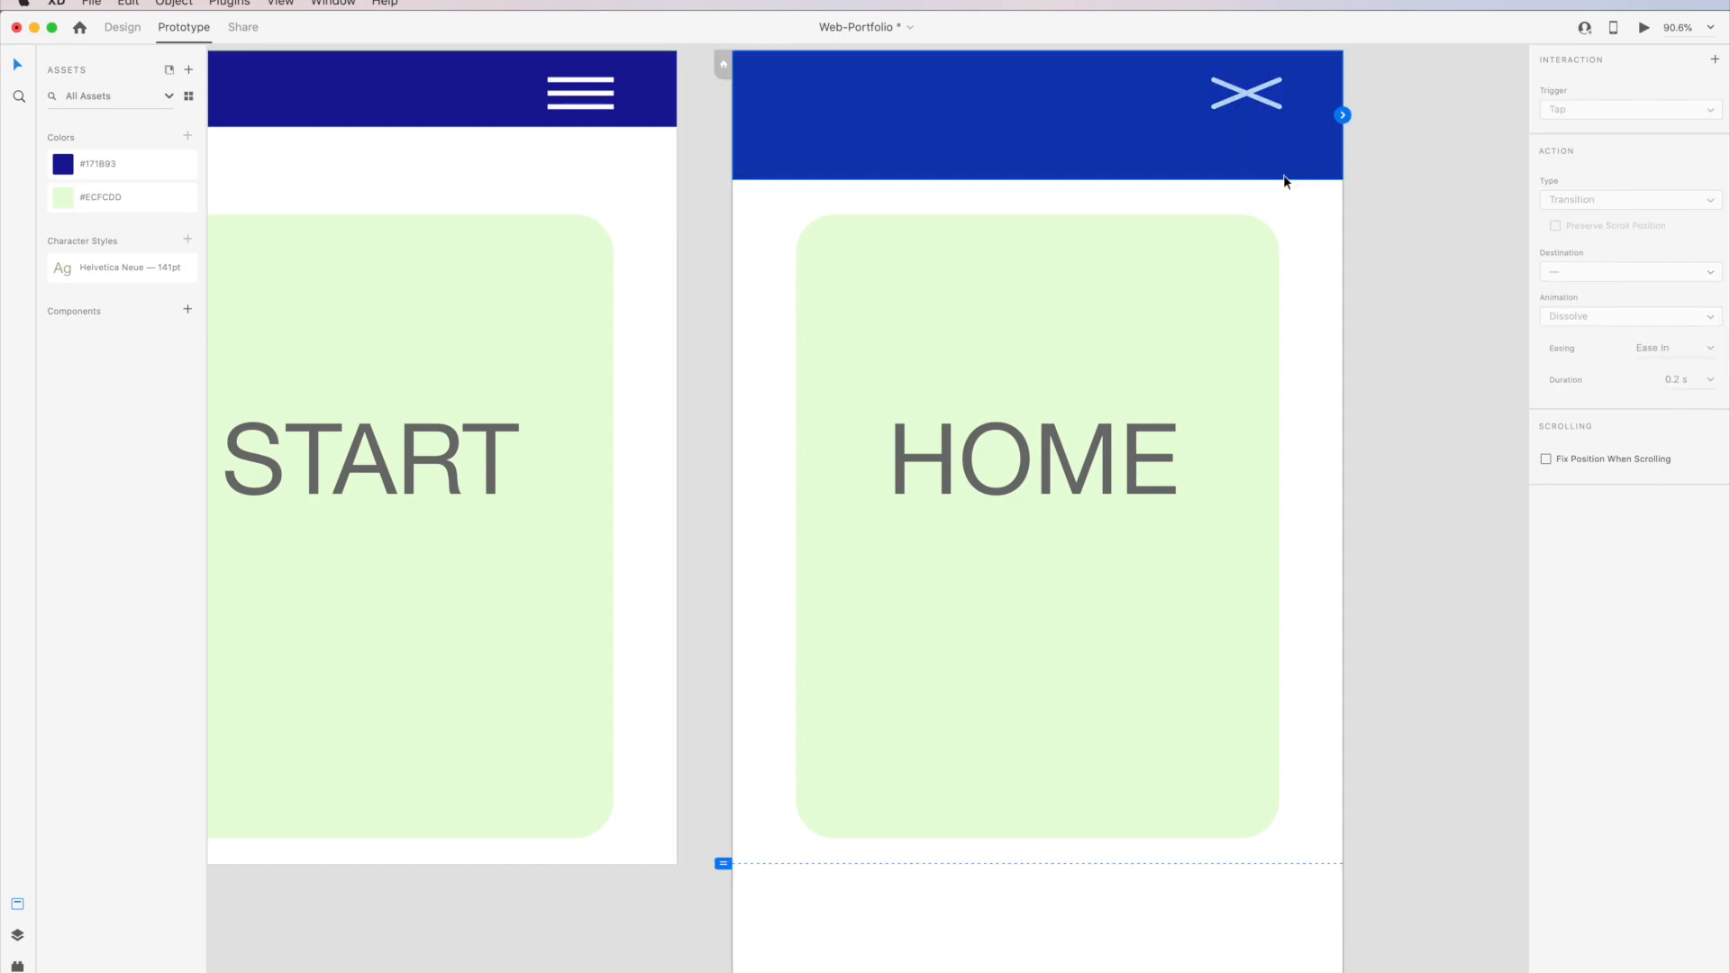
{"action": "left_click", "coordinate": [1402, 186]}
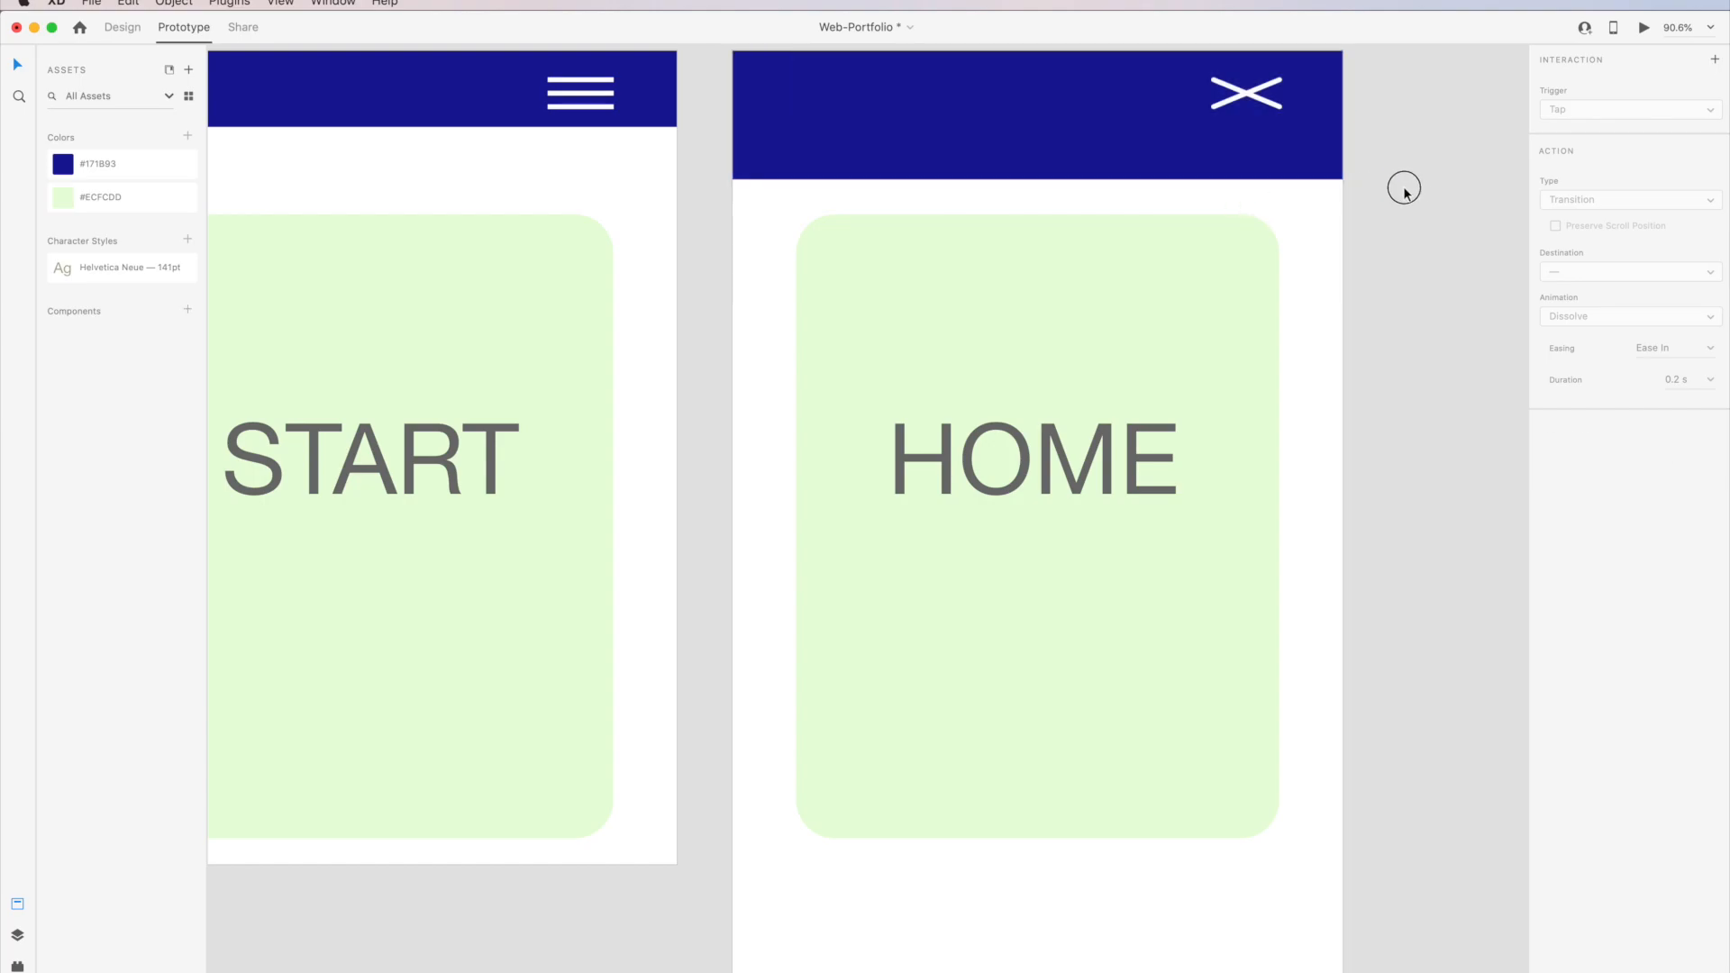
{"action": "left_click", "coordinate": [1275, 178]}
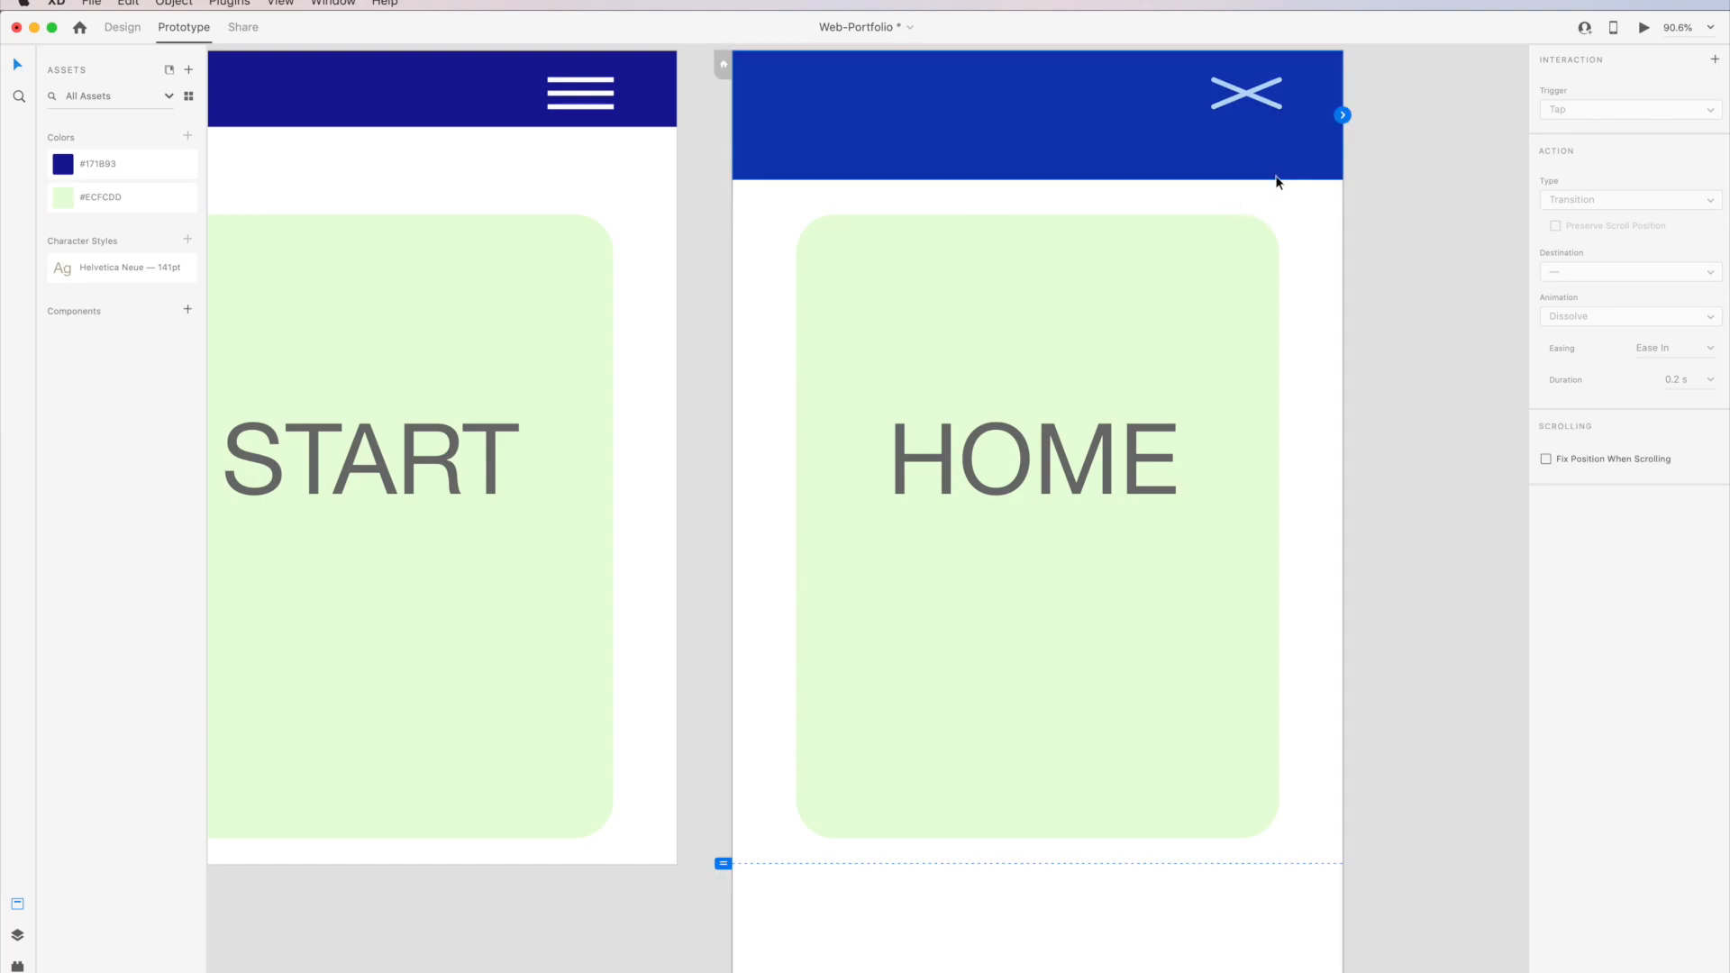
{"action": "left_click", "coordinate": [1546, 459]}
Link the white close icon on iPad, Next – 1 back to the iPad, Next artboard with the 0.8 s Auto-Animate tap interaction.
{"action": "left_click", "coordinate": [581, 94]}
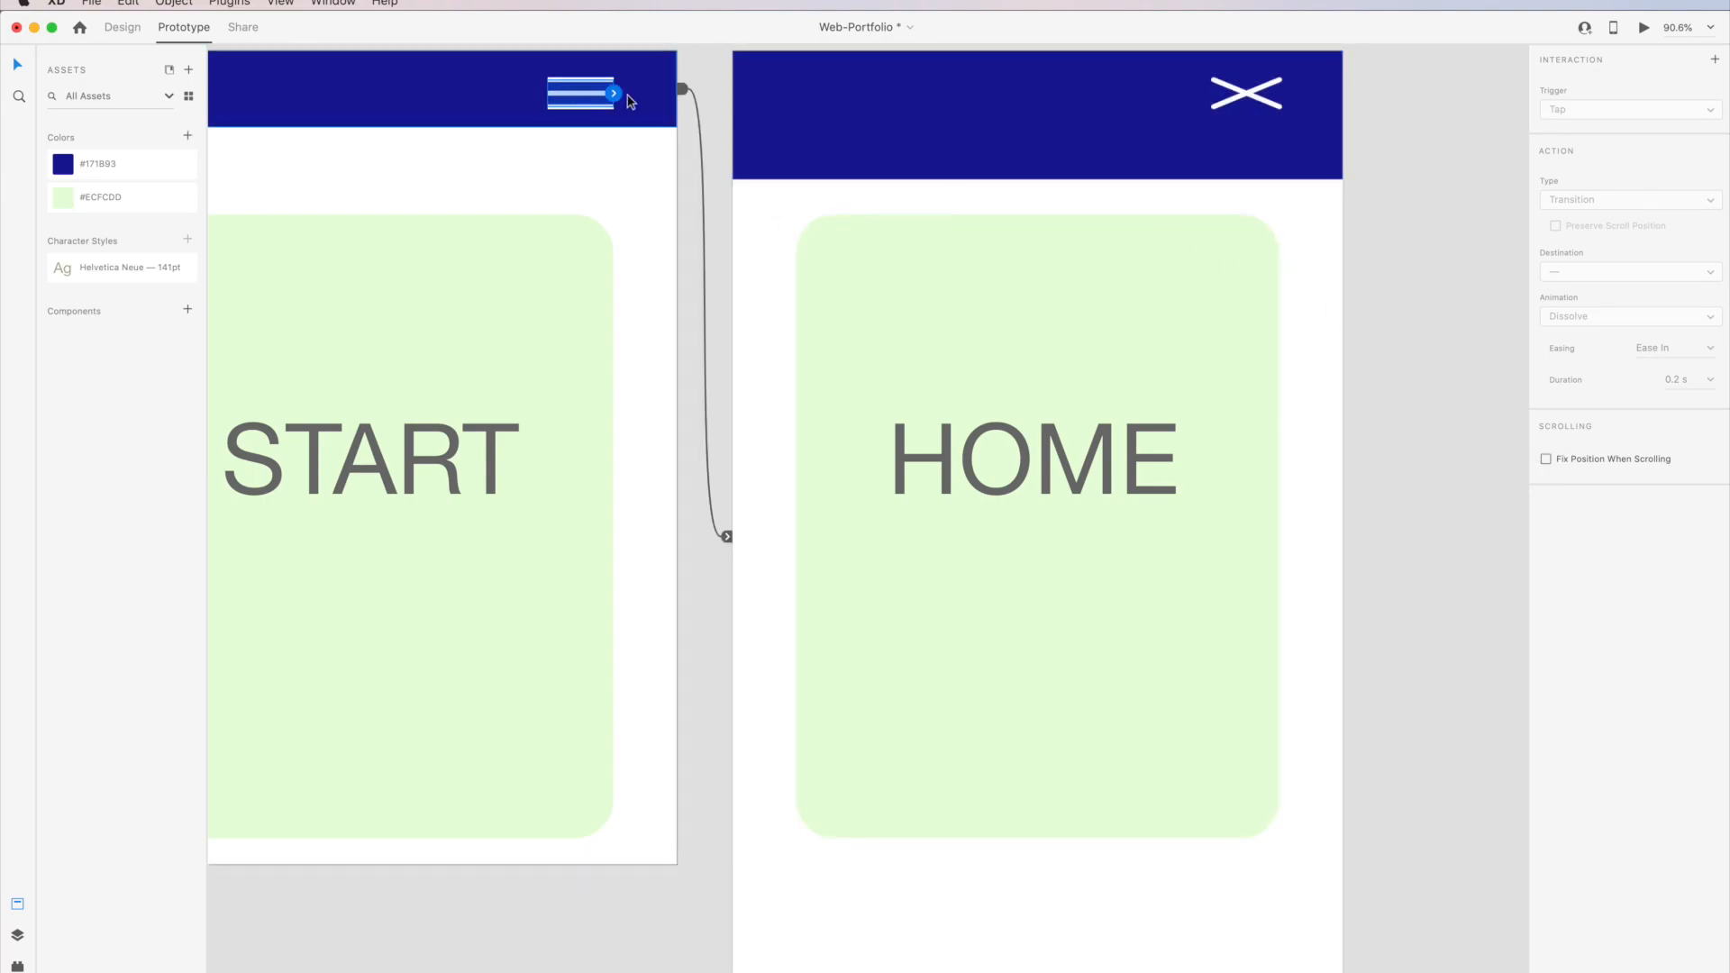
{"action": "left_click", "coordinate": [1247, 98]}
{"action": "left_click_drag", "start_coordinate": [1279, 93], "coordinate": [667, 360]}
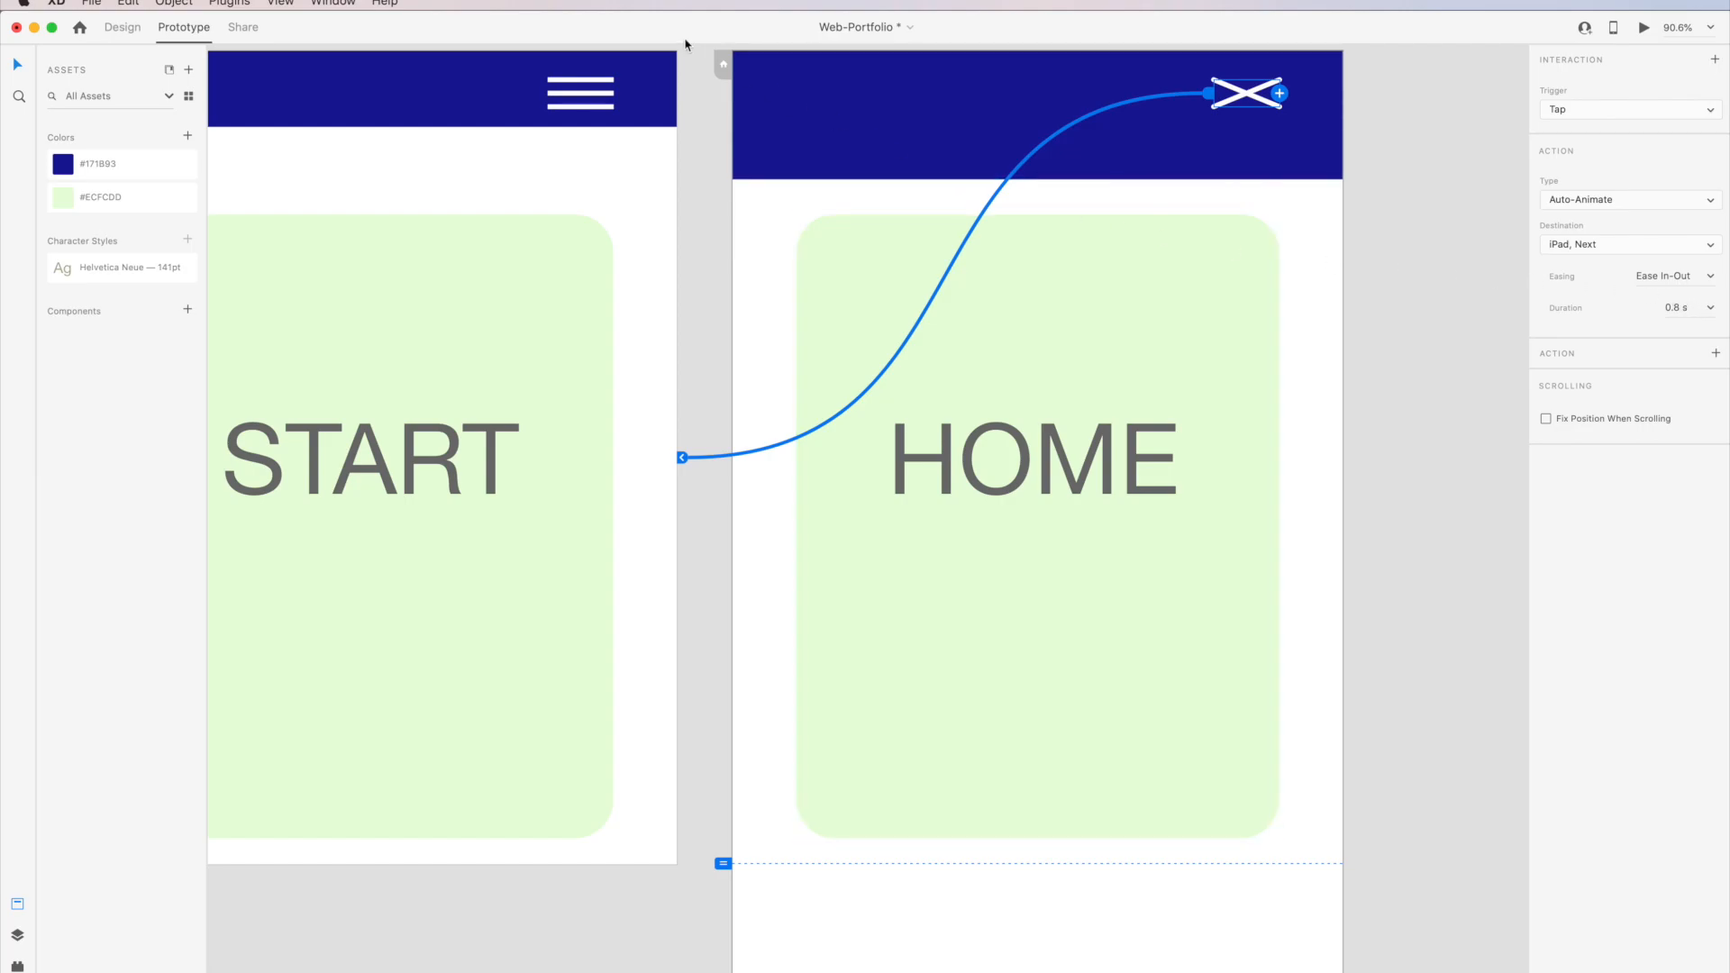
{"action": "left_click_drag", "start_coordinate": [1316, 480], "coordinate": [1451, 544]}
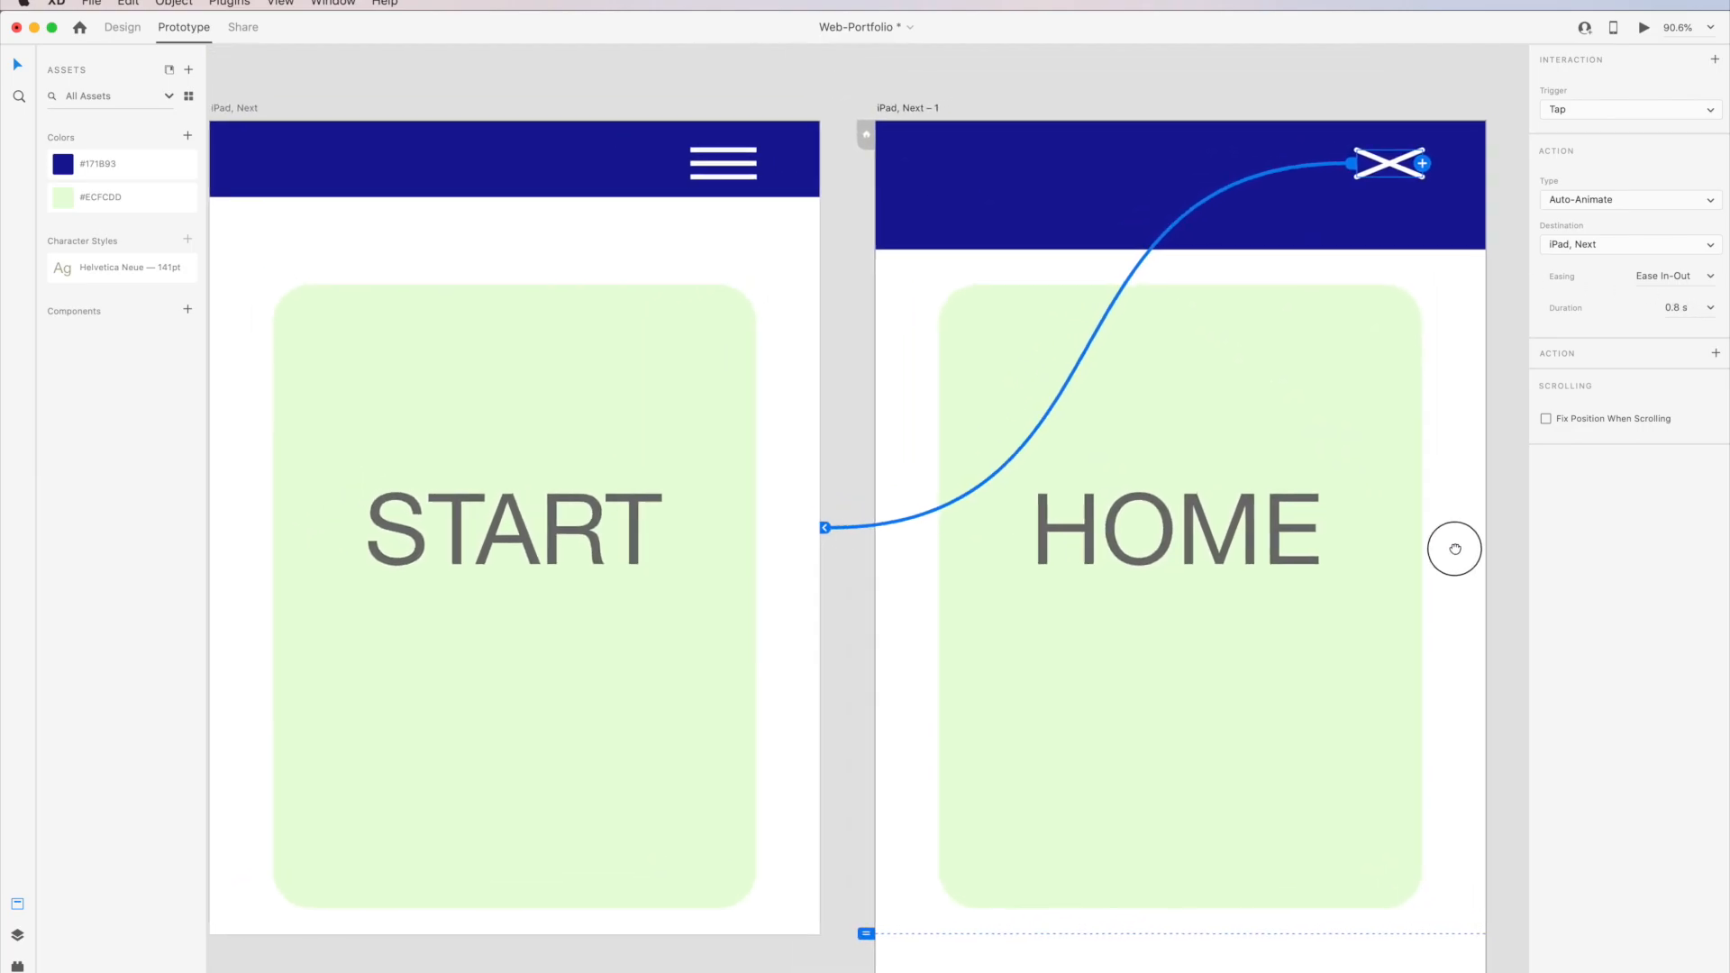
Preview the prototype and test switching between the HOME and START screens through the close and menu icons.
{"action": "left_click", "coordinate": [1644, 27]}
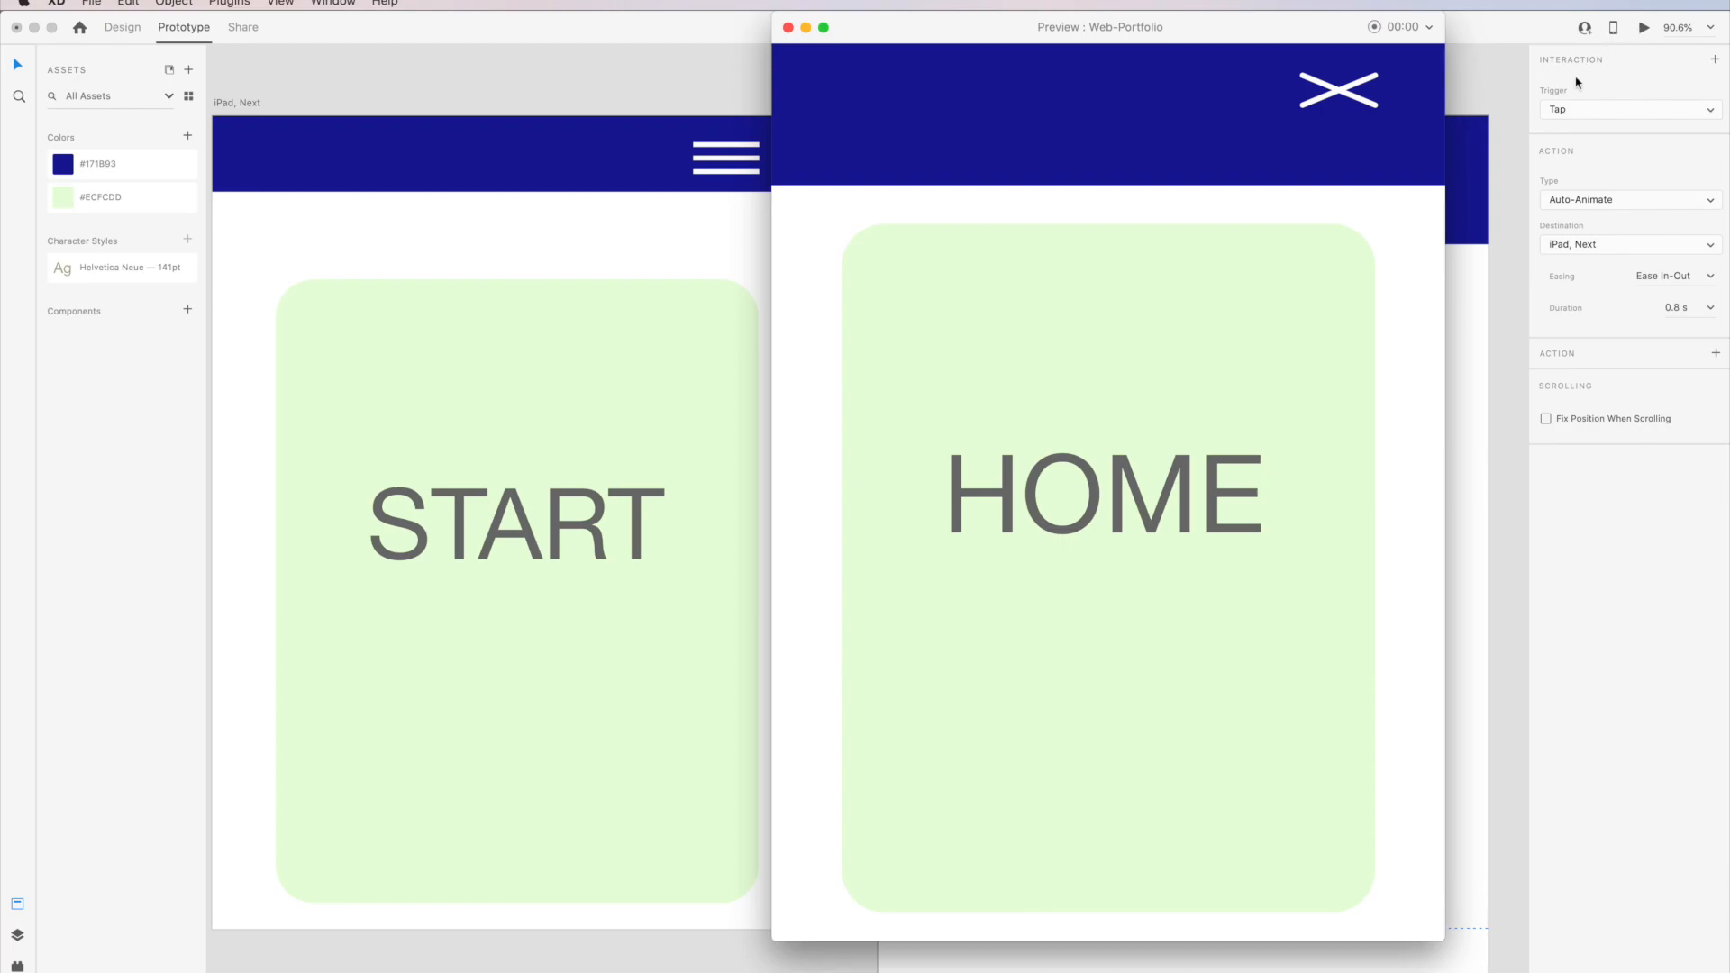
{"action": "left_click", "coordinate": [1342, 96]}
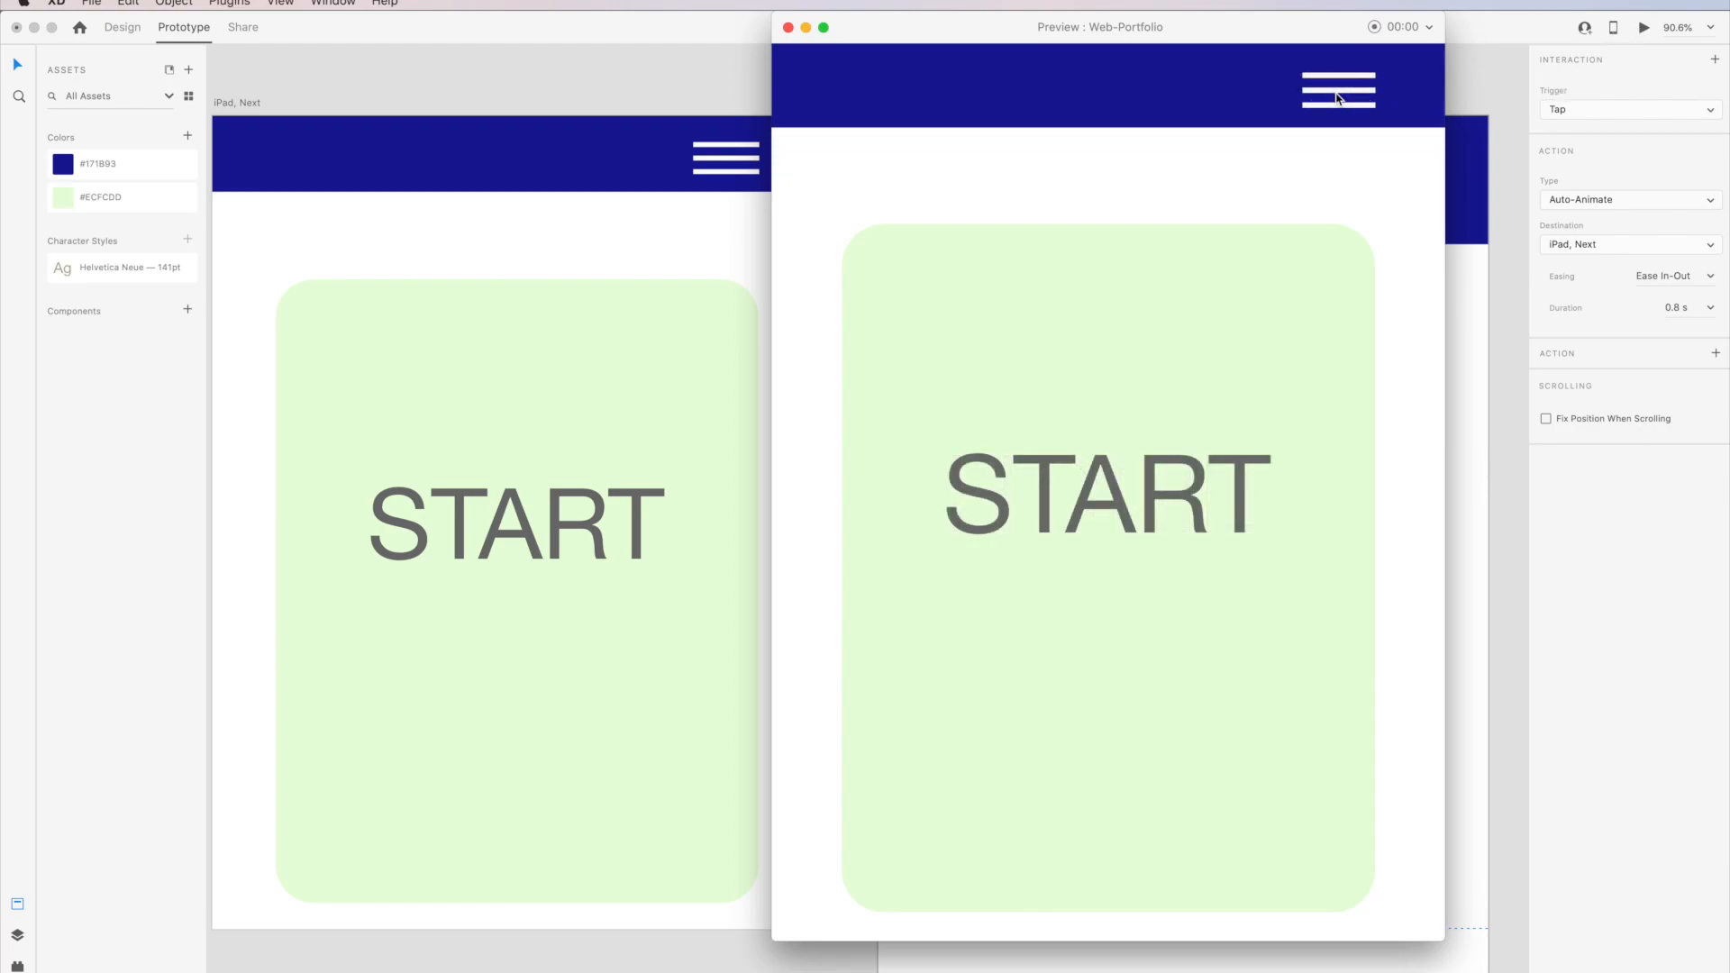
{"action": "left_click", "coordinate": [1342, 96]}
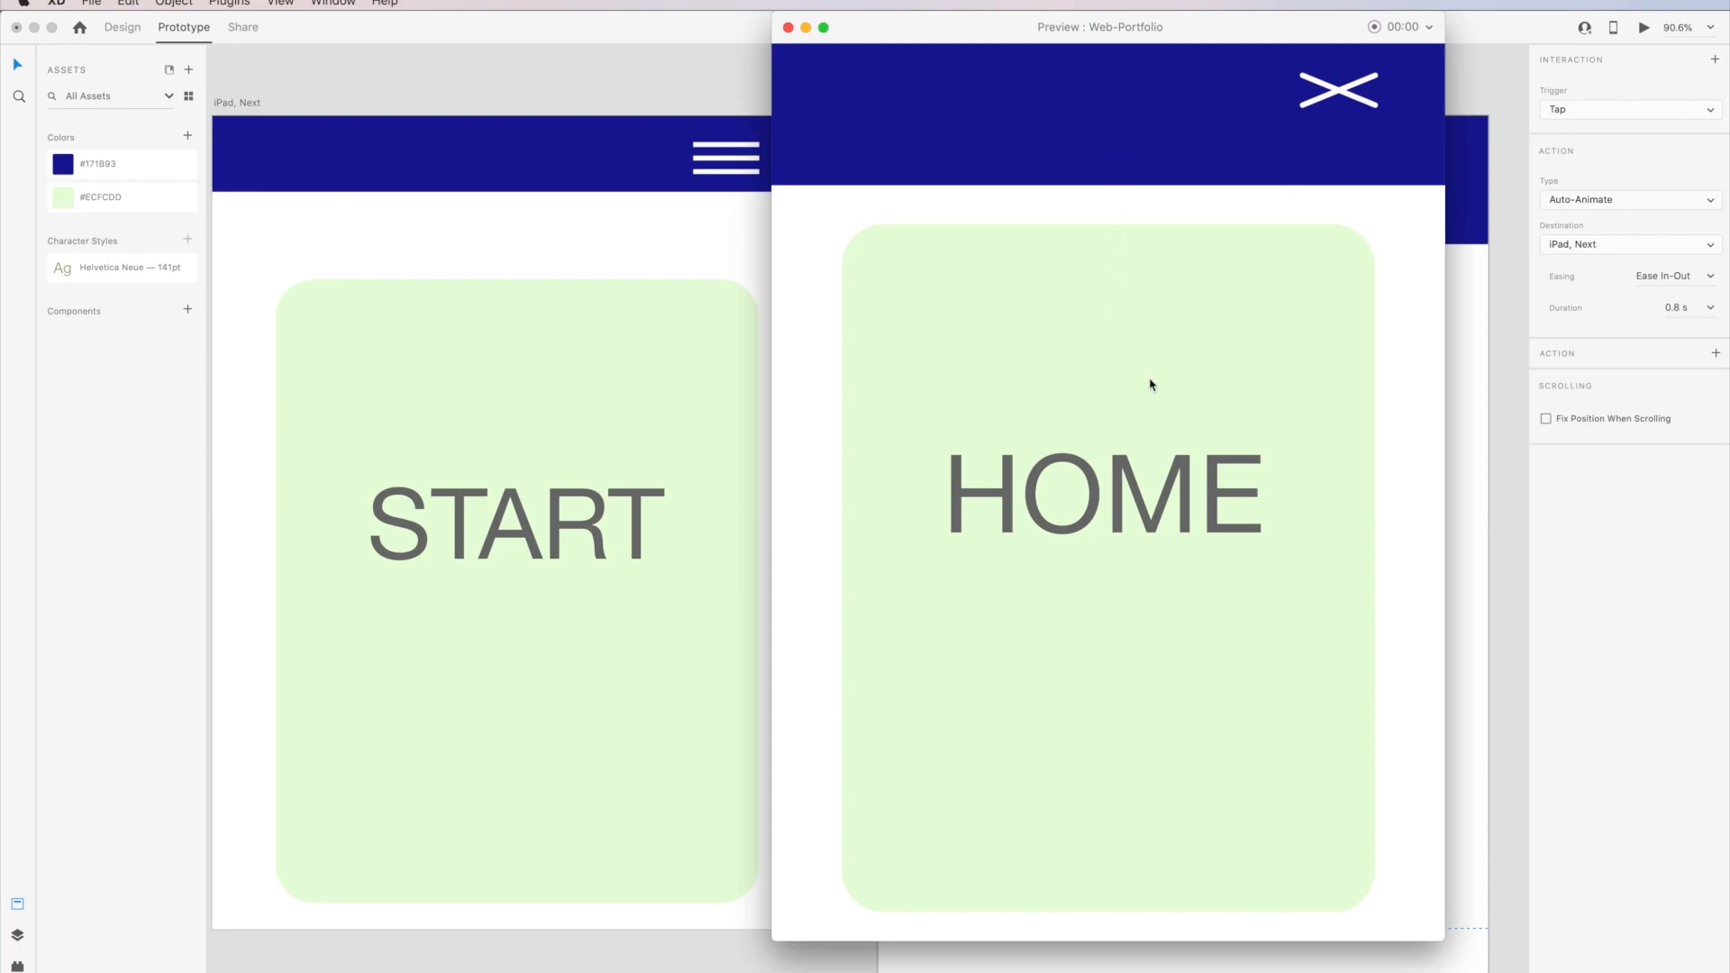
{"action": "left_click", "coordinate": [1343, 99]}
Scroll the HOME screen up and down in the preview to examine the header's scrolling behaviour and layering, and close the preview.
{"action": "scroll", "coordinate": [1421, 568], "scroll_direction": "down", "scroll_amount": 3}
{"action": "scroll", "coordinate": [1412, 502], "scroll_direction": "up", "scroll_amount": 3}
{"action": "scroll", "coordinate": [1406, 549], "scroll_direction": "down", "scroll_amount": 4}
{"action": "scroll", "coordinate": [1376, 518], "scroll_direction": "up", "scroll_amount": 1}
{"action": "scroll", "coordinate": [1388, 631], "scroll_direction": "up", "scroll_amount": 2}
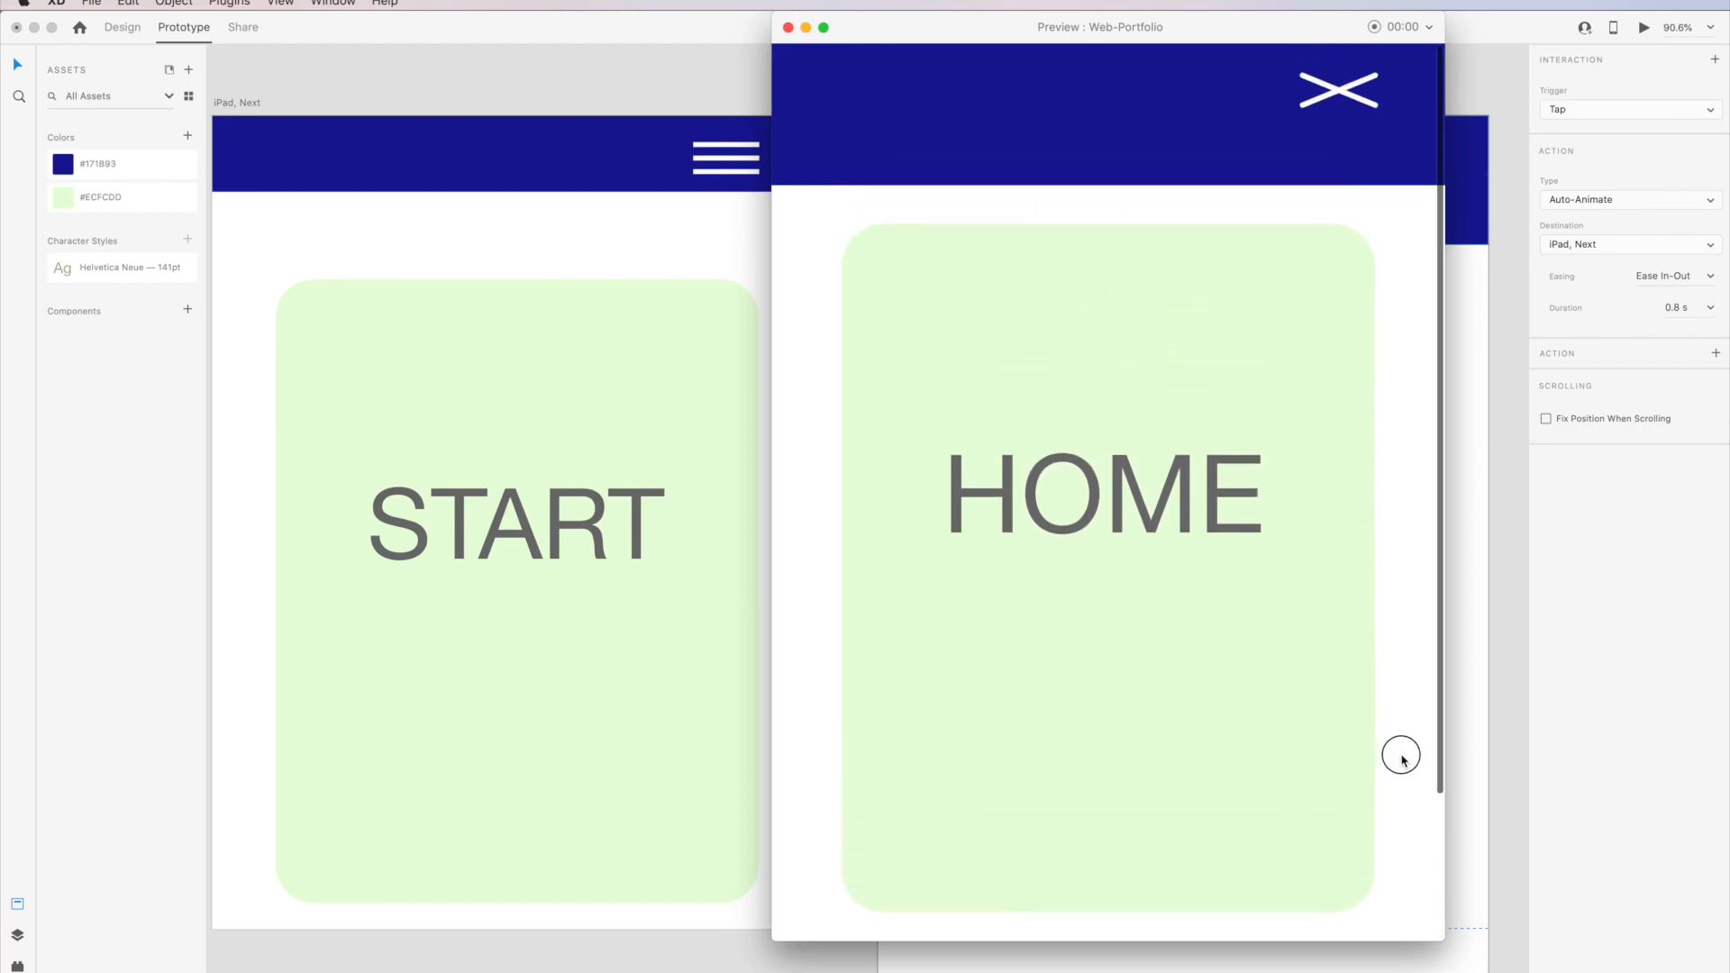
{"action": "scroll", "coordinate": [1396, 558], "scroll_direction": "down", "scroll_amount": 2}
{"action": "scroll", "coordinate": [1384, 541], "scroll_direction": "up", "scroll_amount": 2}
{"action": "scroll", "coordinate": [1394, 541], "scroll_direction": "down", "scroll_amount": 3}
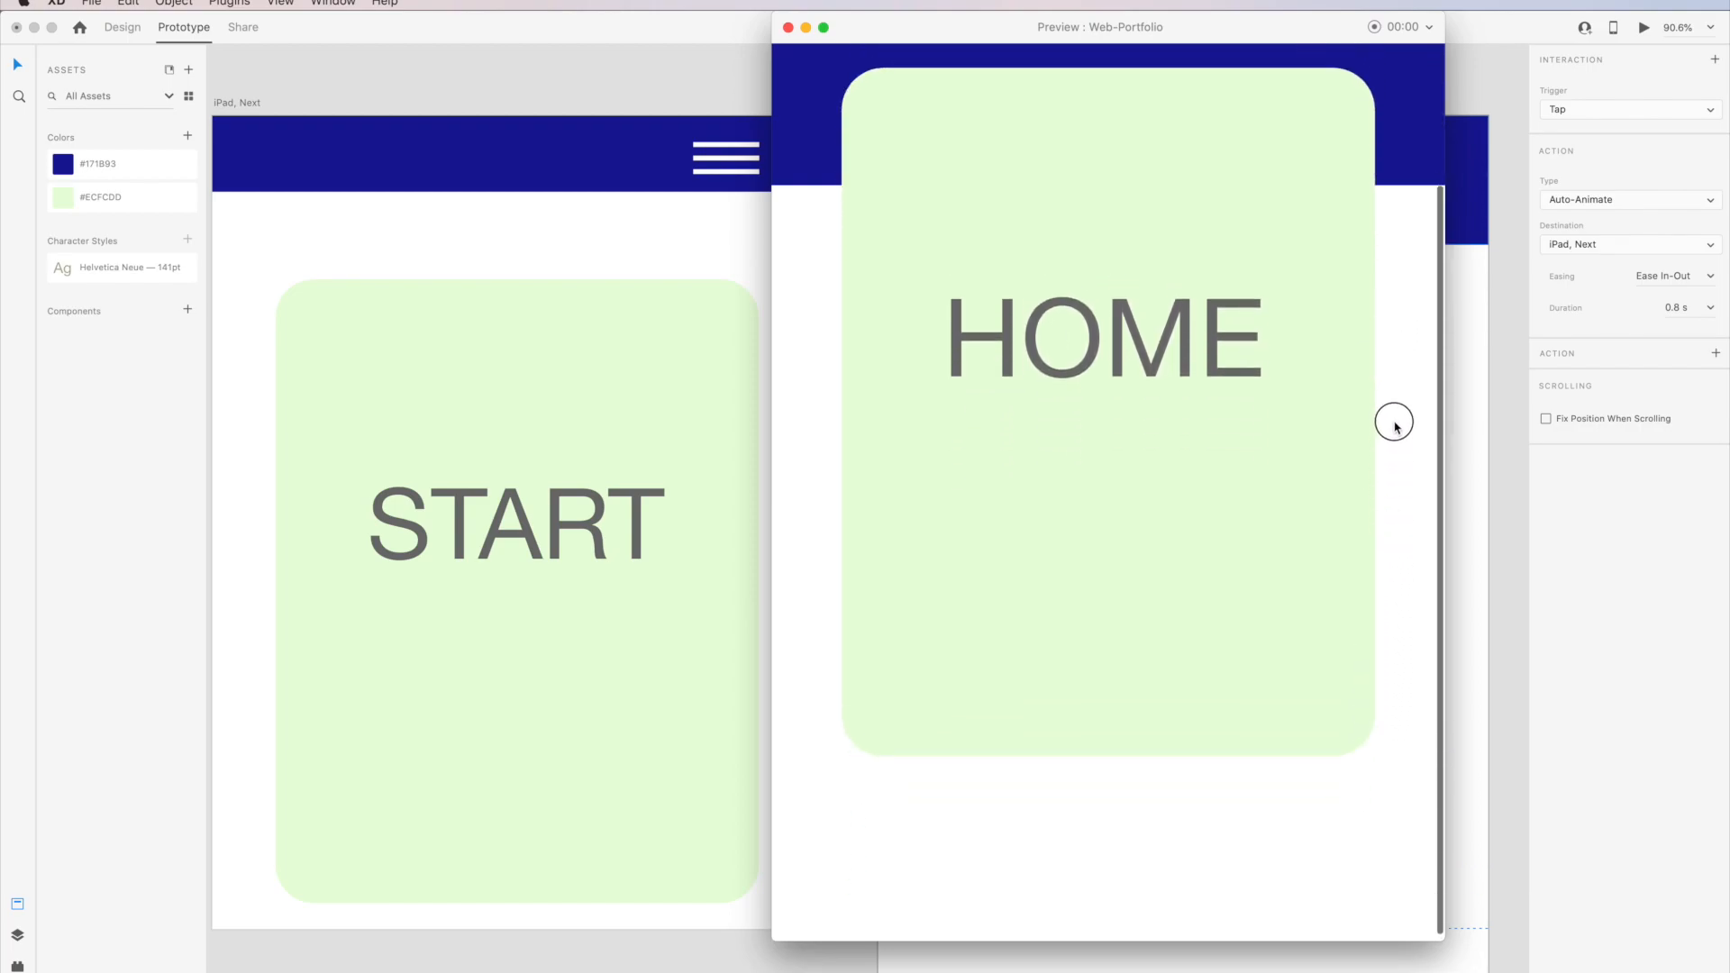
{"action": "scroll", "coordinate": [1392, 505], "scroll_direction": "up", "scroll_amount": 3}
{"action": "scroll", "coordinate": [1377, 714], "scroll_direction": "down", "scroll_amount": 2}
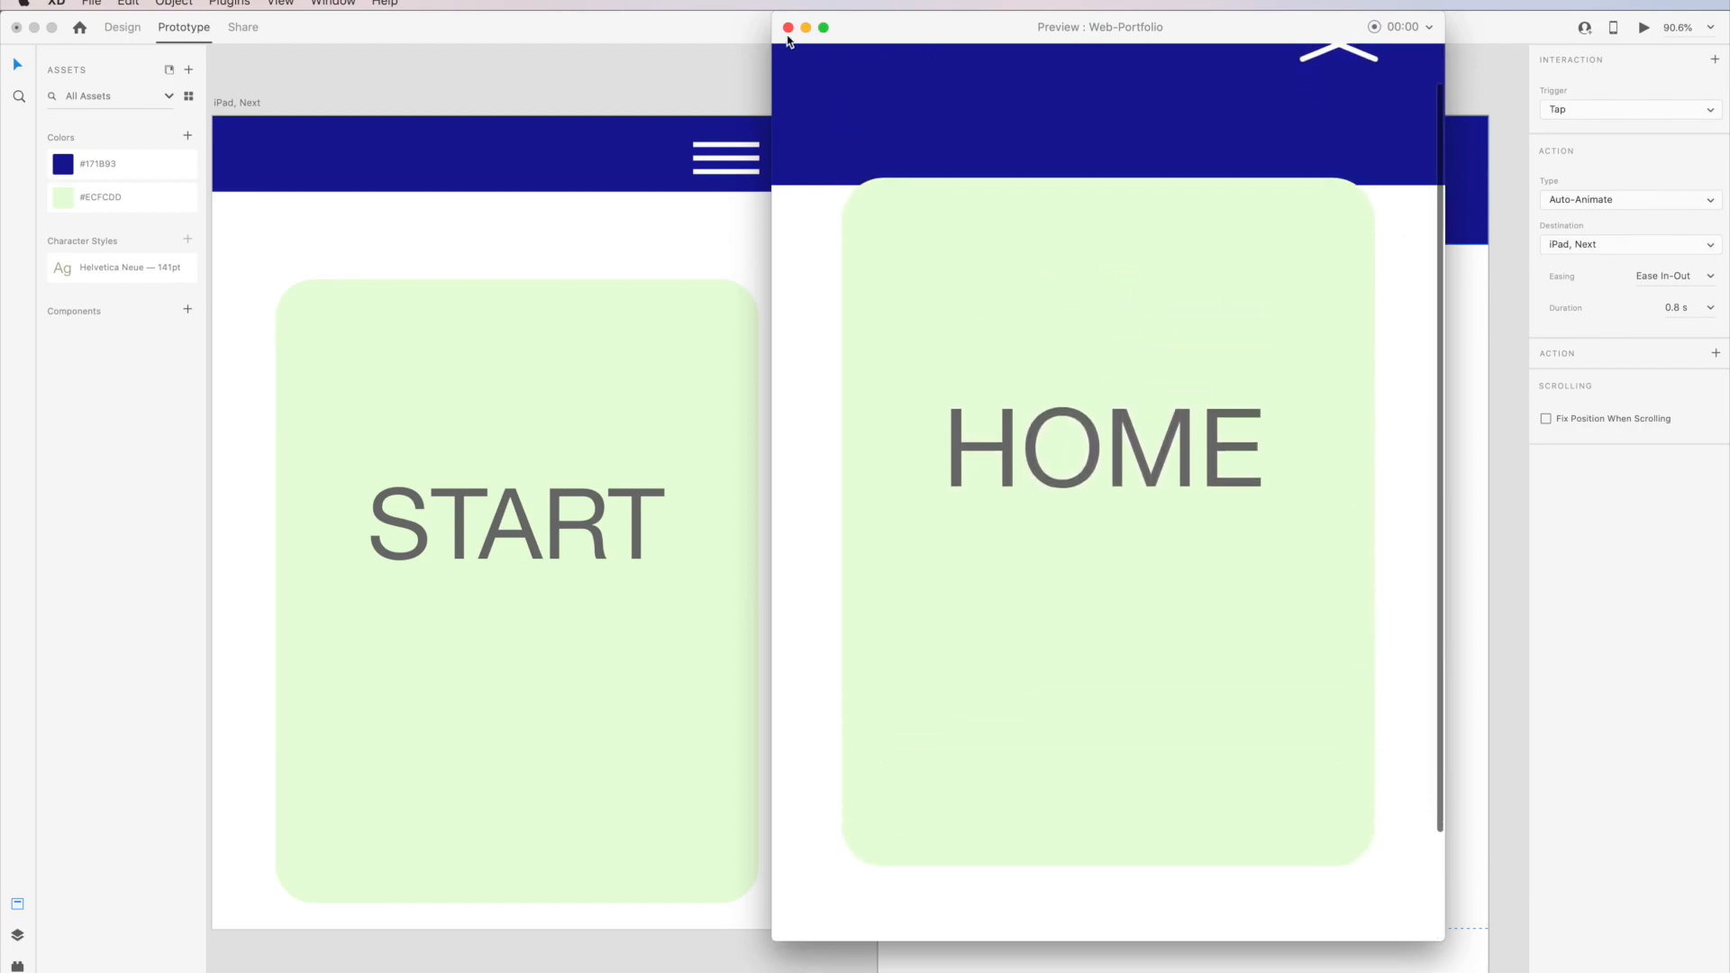
{"action": "left_click", "coordinate": [787, 28]}
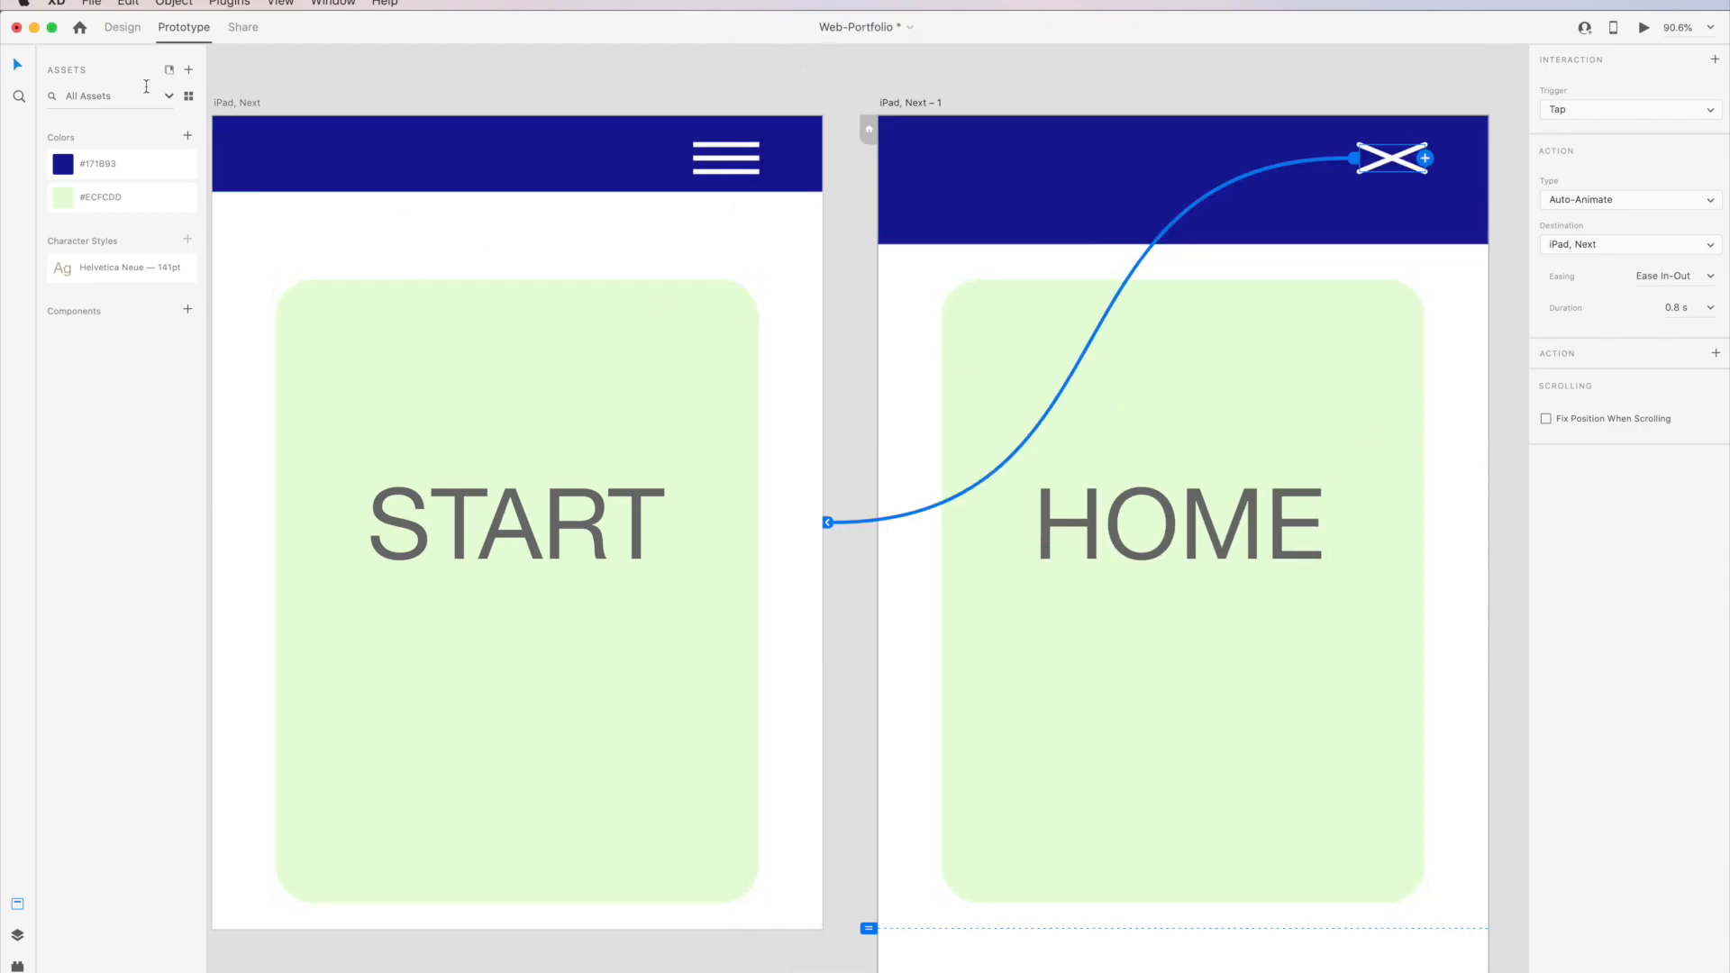
In Design mode, rename the layer of the dark blue header on iPad, Next – 1 as BANNER.
{"action": "left_click", "coordinate": [124, 28]}
{"action": "left_click", "coordinate": [908, 329]}
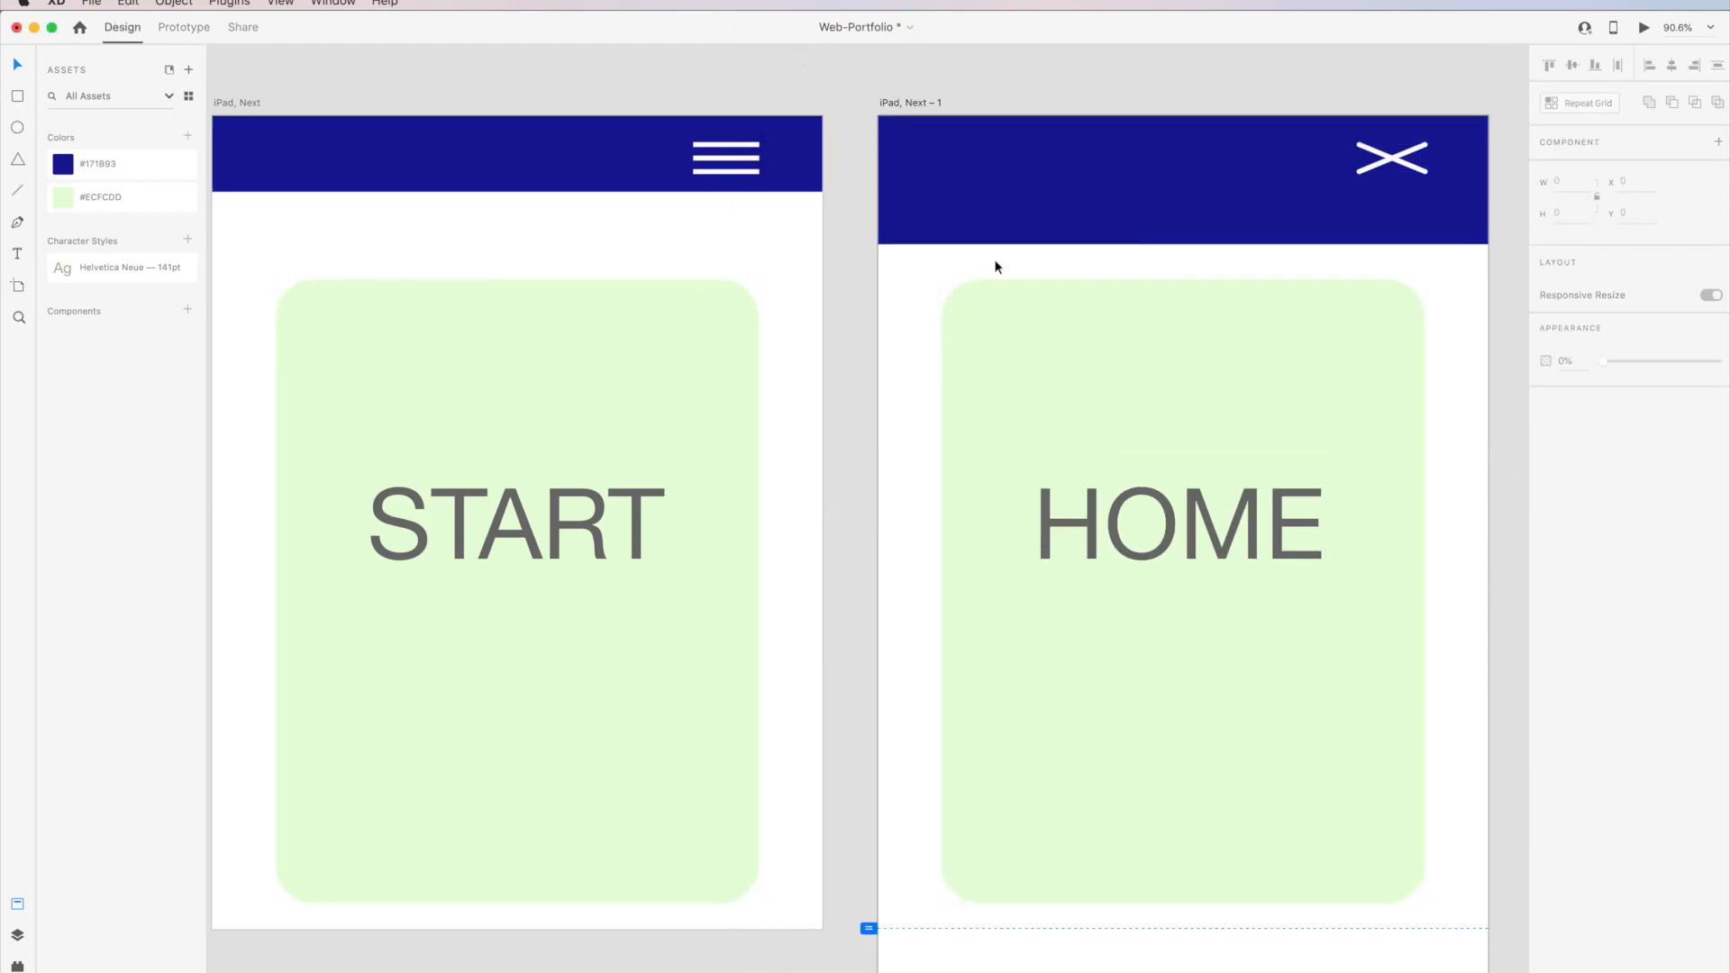
{"action": "left_click", "coordinate": [988, 339]}
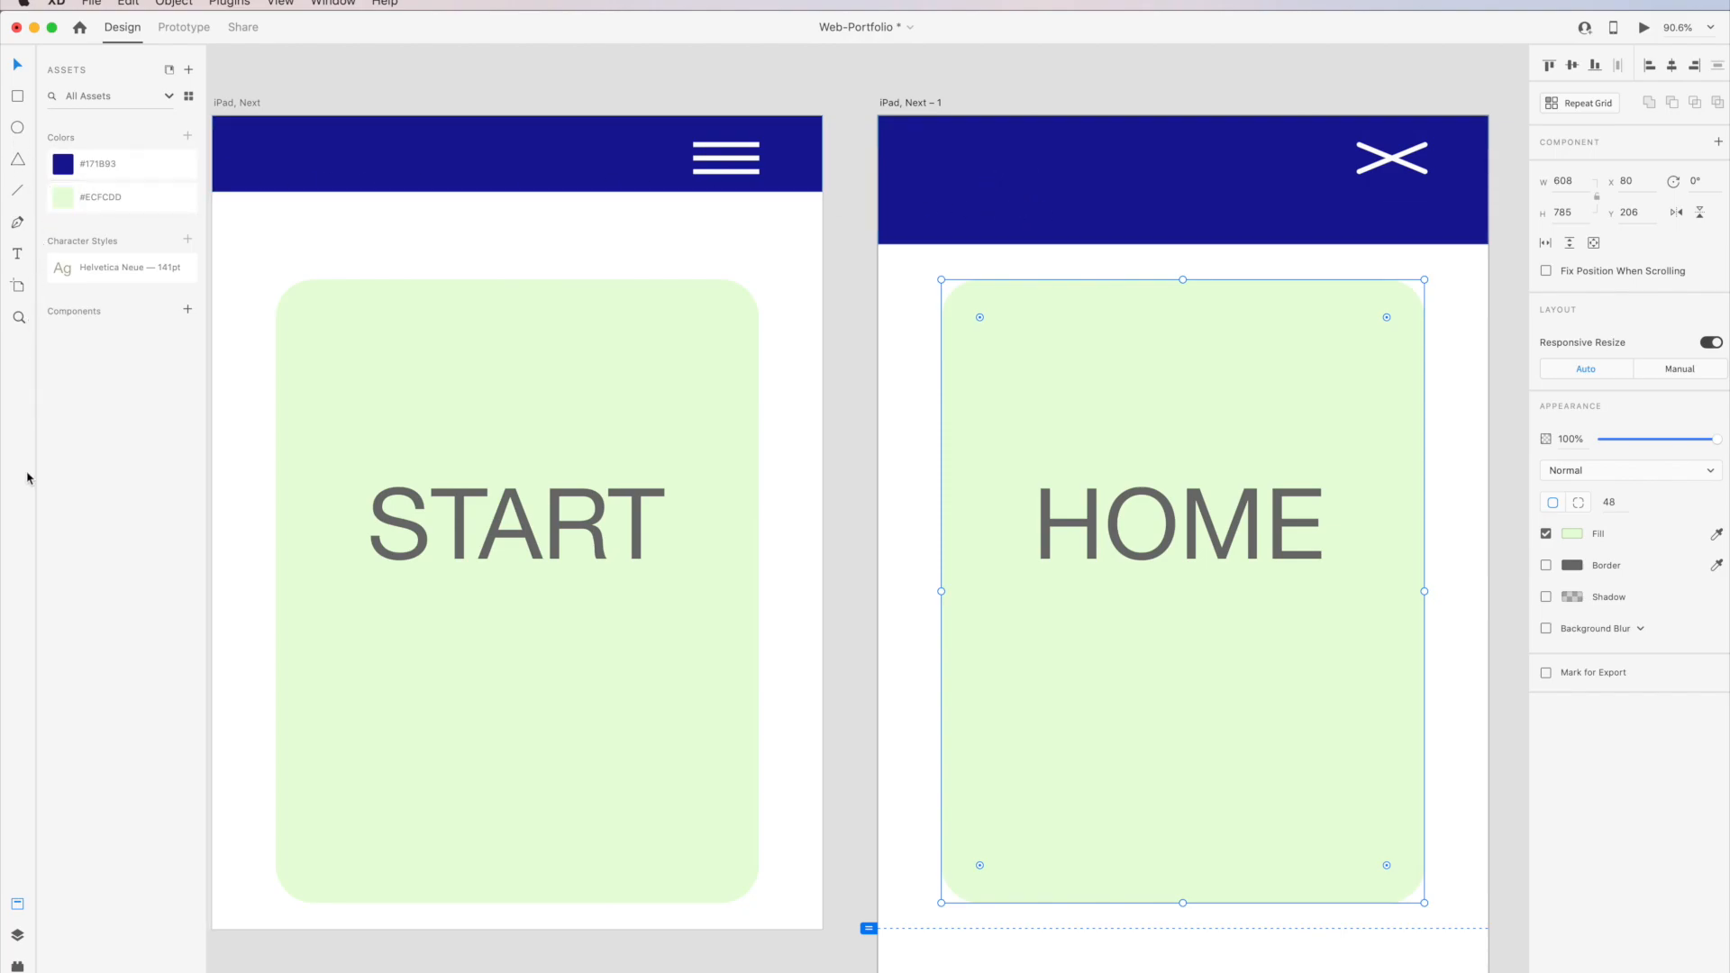
{"action": "left_click", "coordinate": [18, 936]}
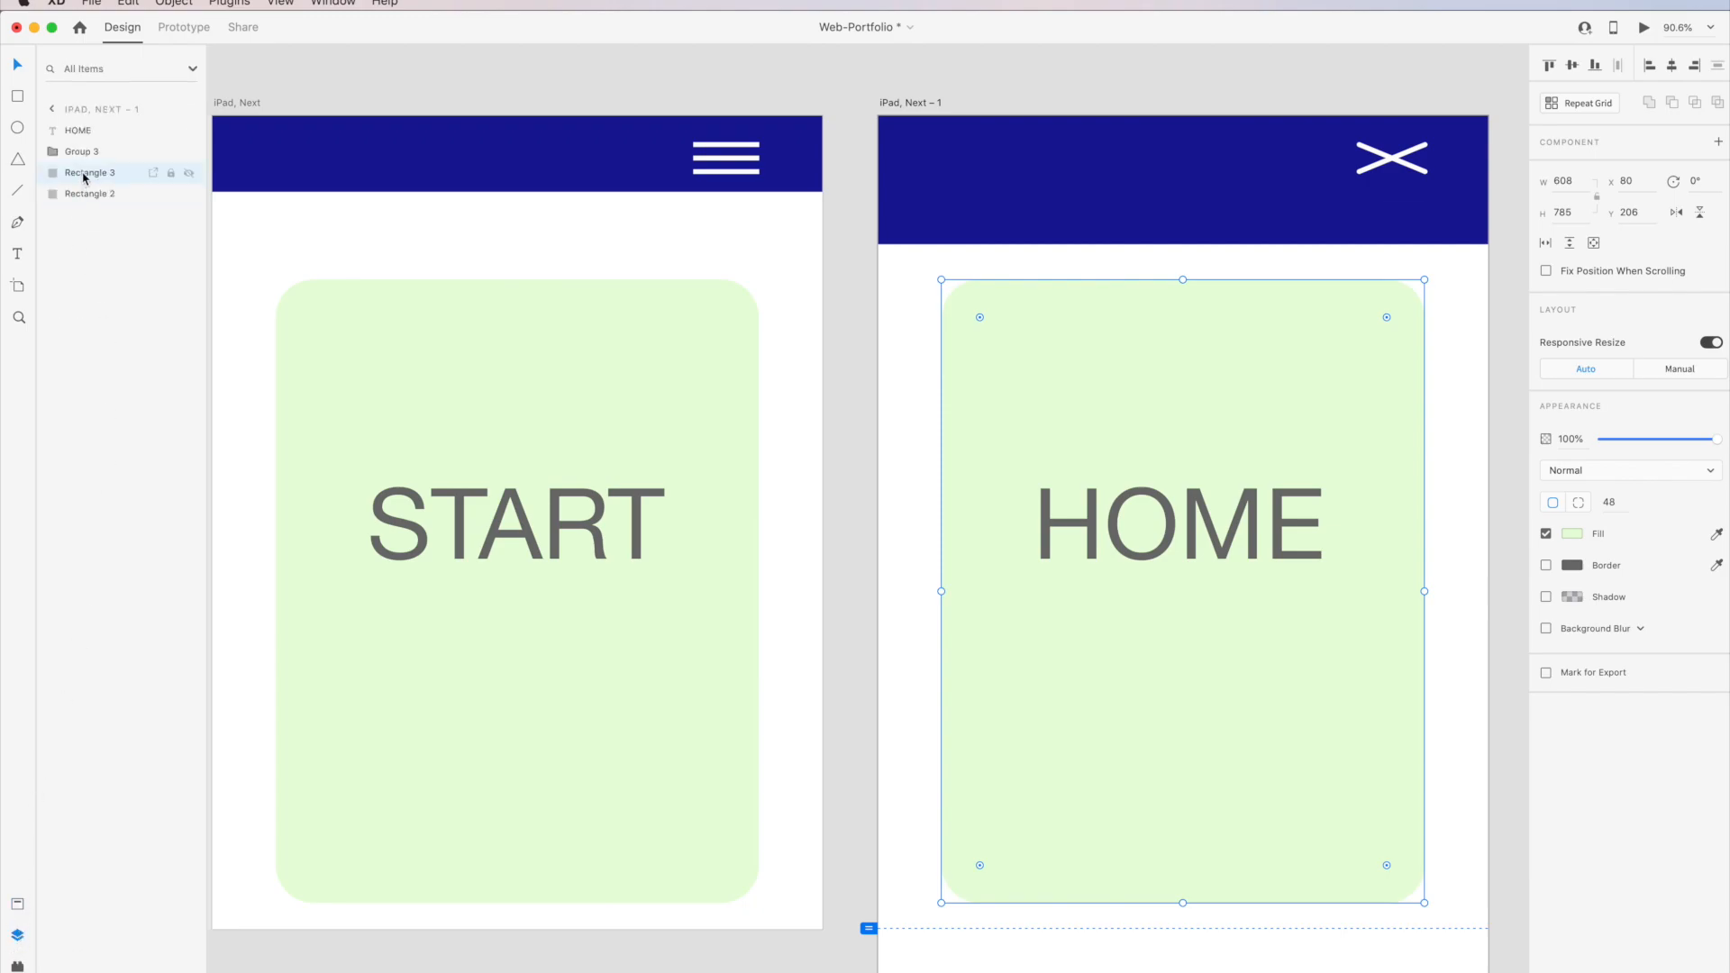
{"action": "left_click", "coordinate": [922, 209]}
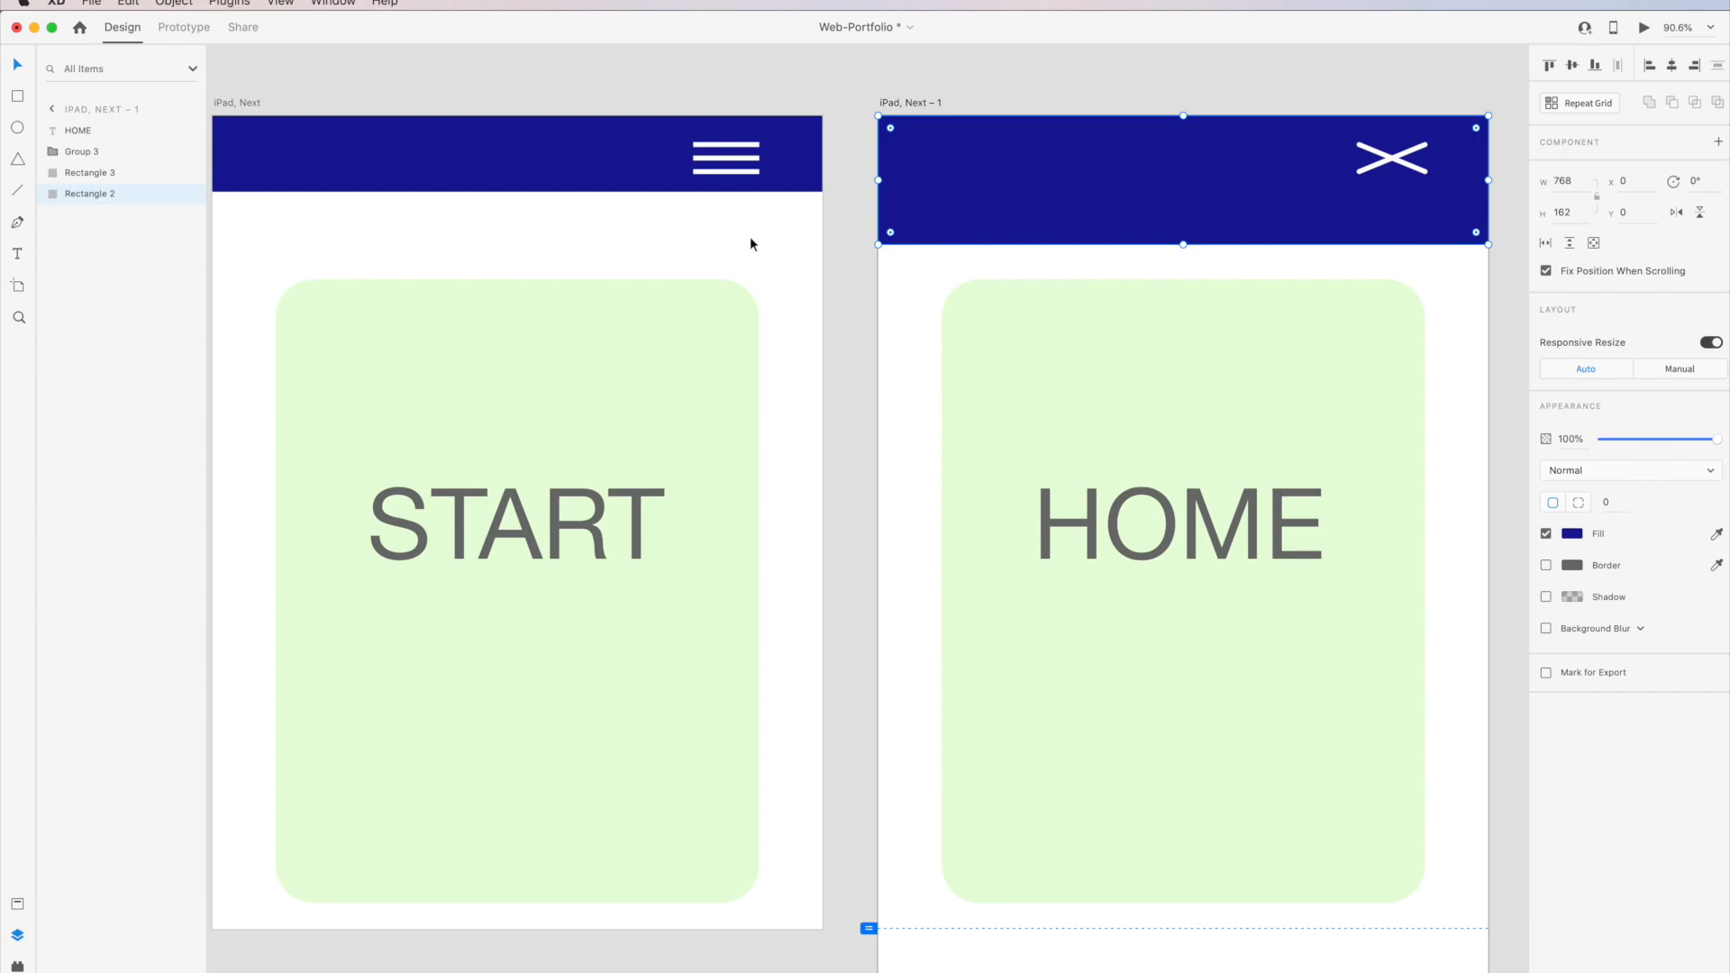
{"action": "double_click", "coordinate": [93, 192]}
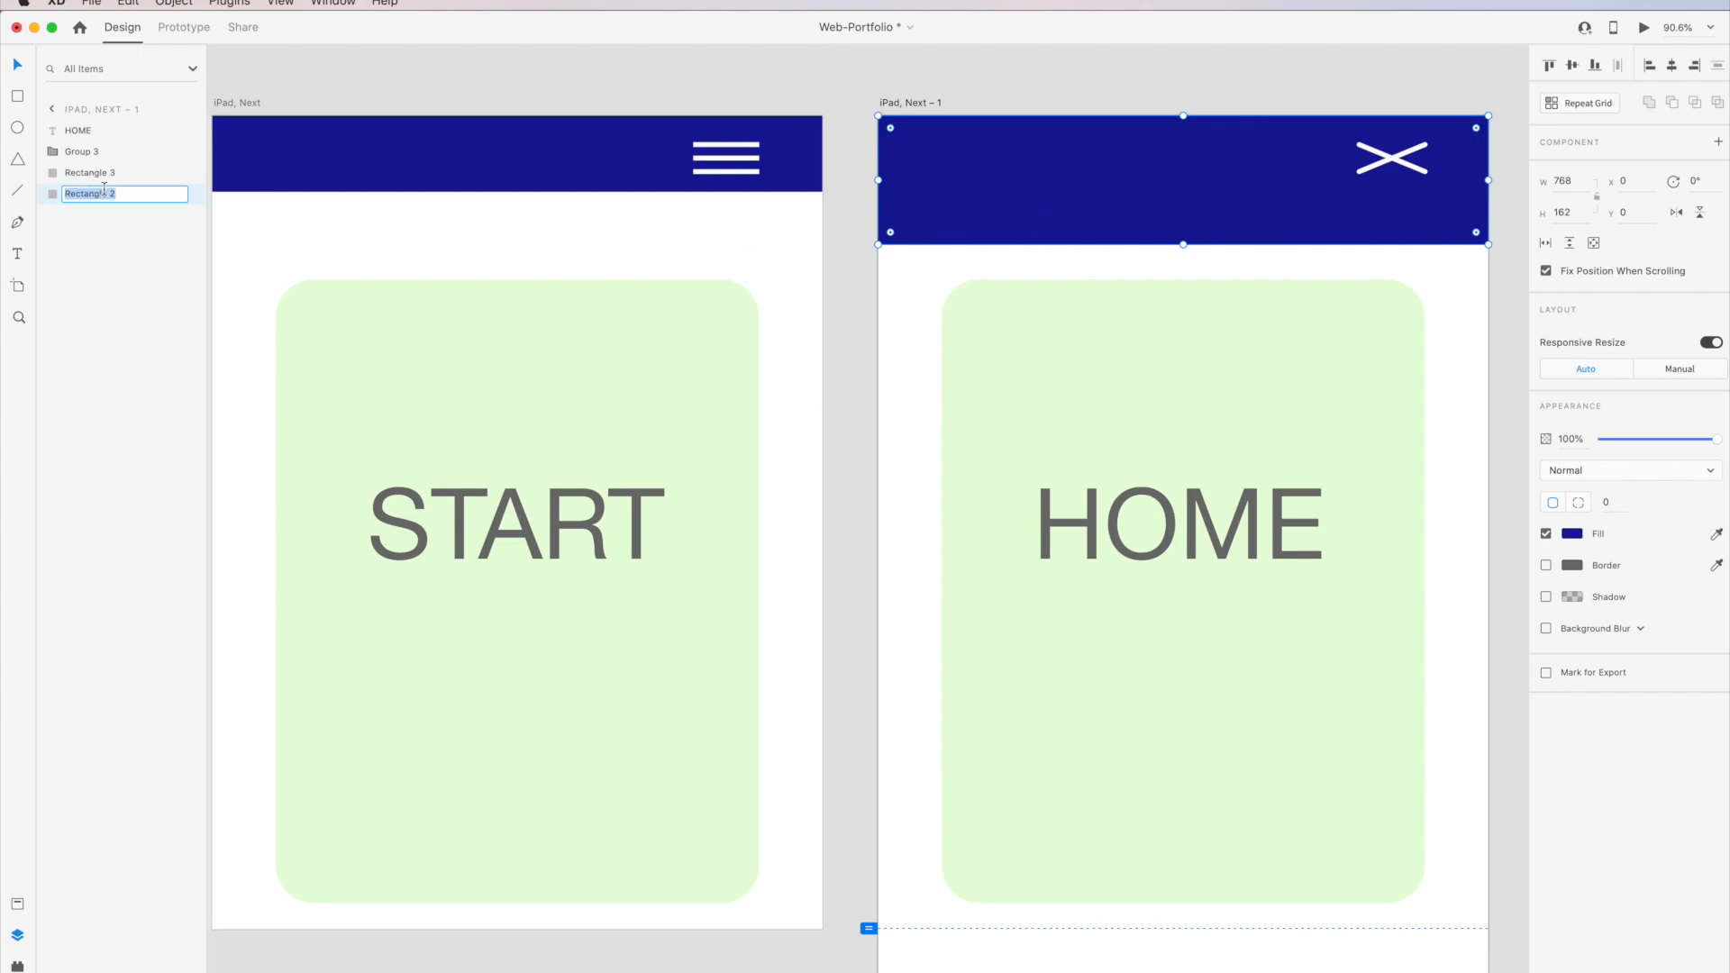
{"action": "type", "text": "BANNER"}
{"action": "key", "text": "Return"}
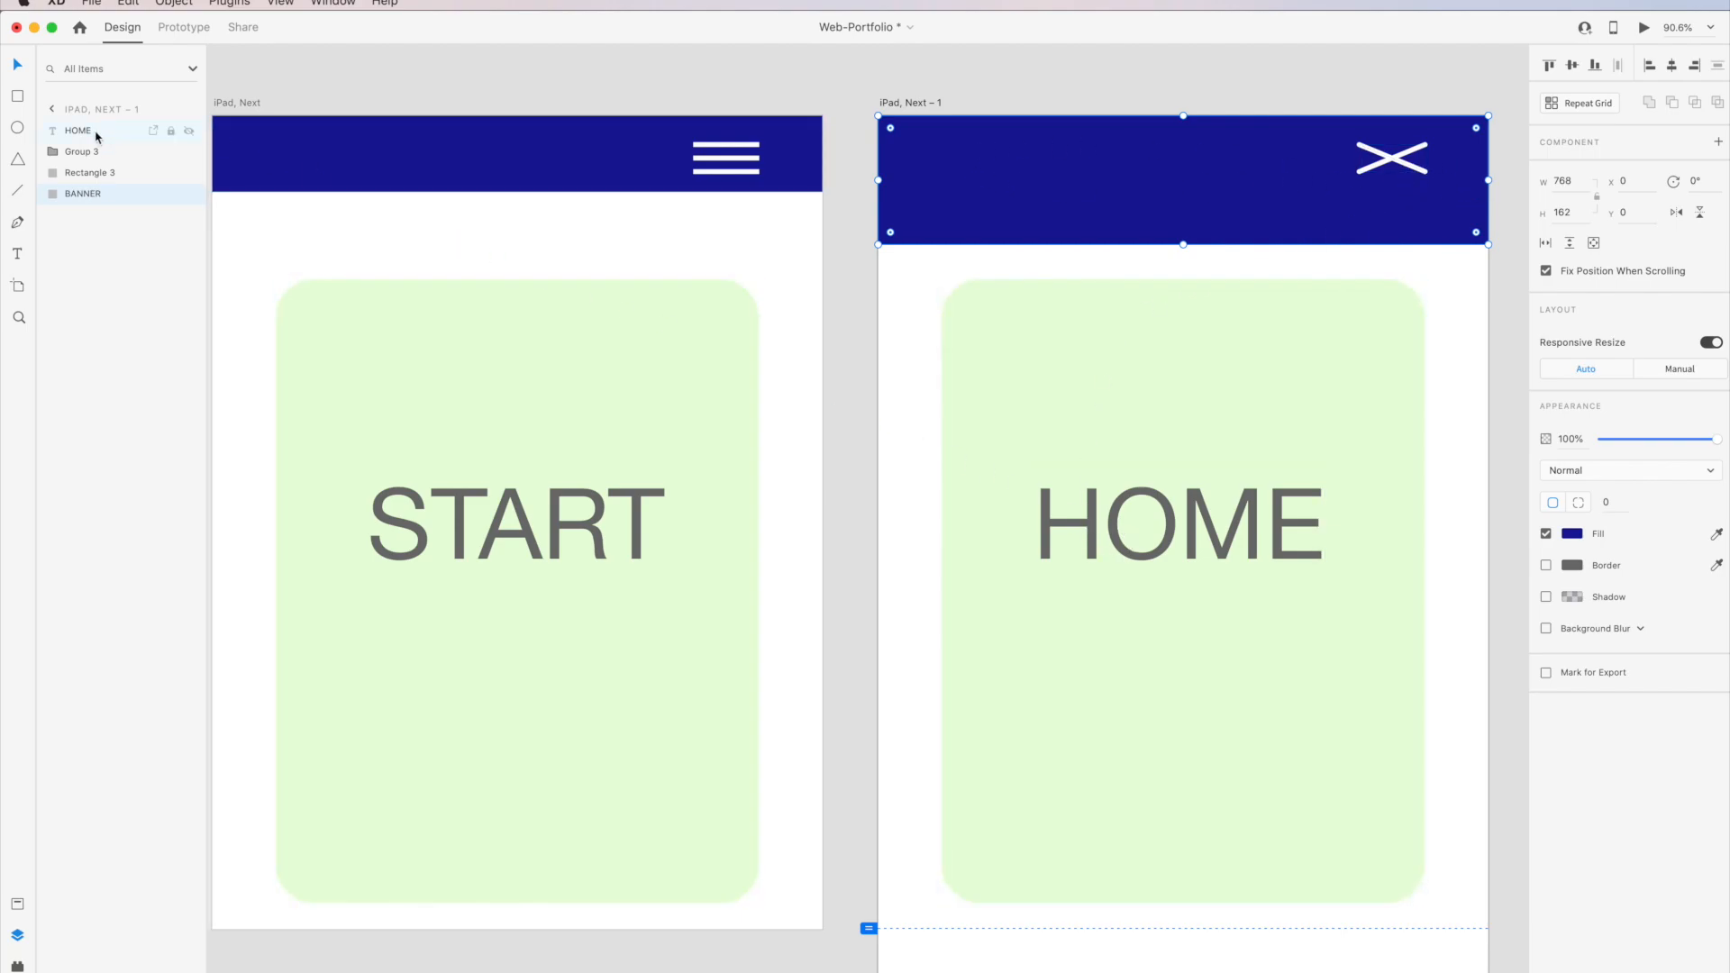
Reorder the iPad, Next – 1 layers so BANNER sits above Rectangle 3 and HOME sits between Group 3 and BANNER.
{"action": "left_click", "coordinate": [57, 195]}
{"action": "left_click_drag", "start_coordinate": [57, 196], "coordinate": [54, 162]}
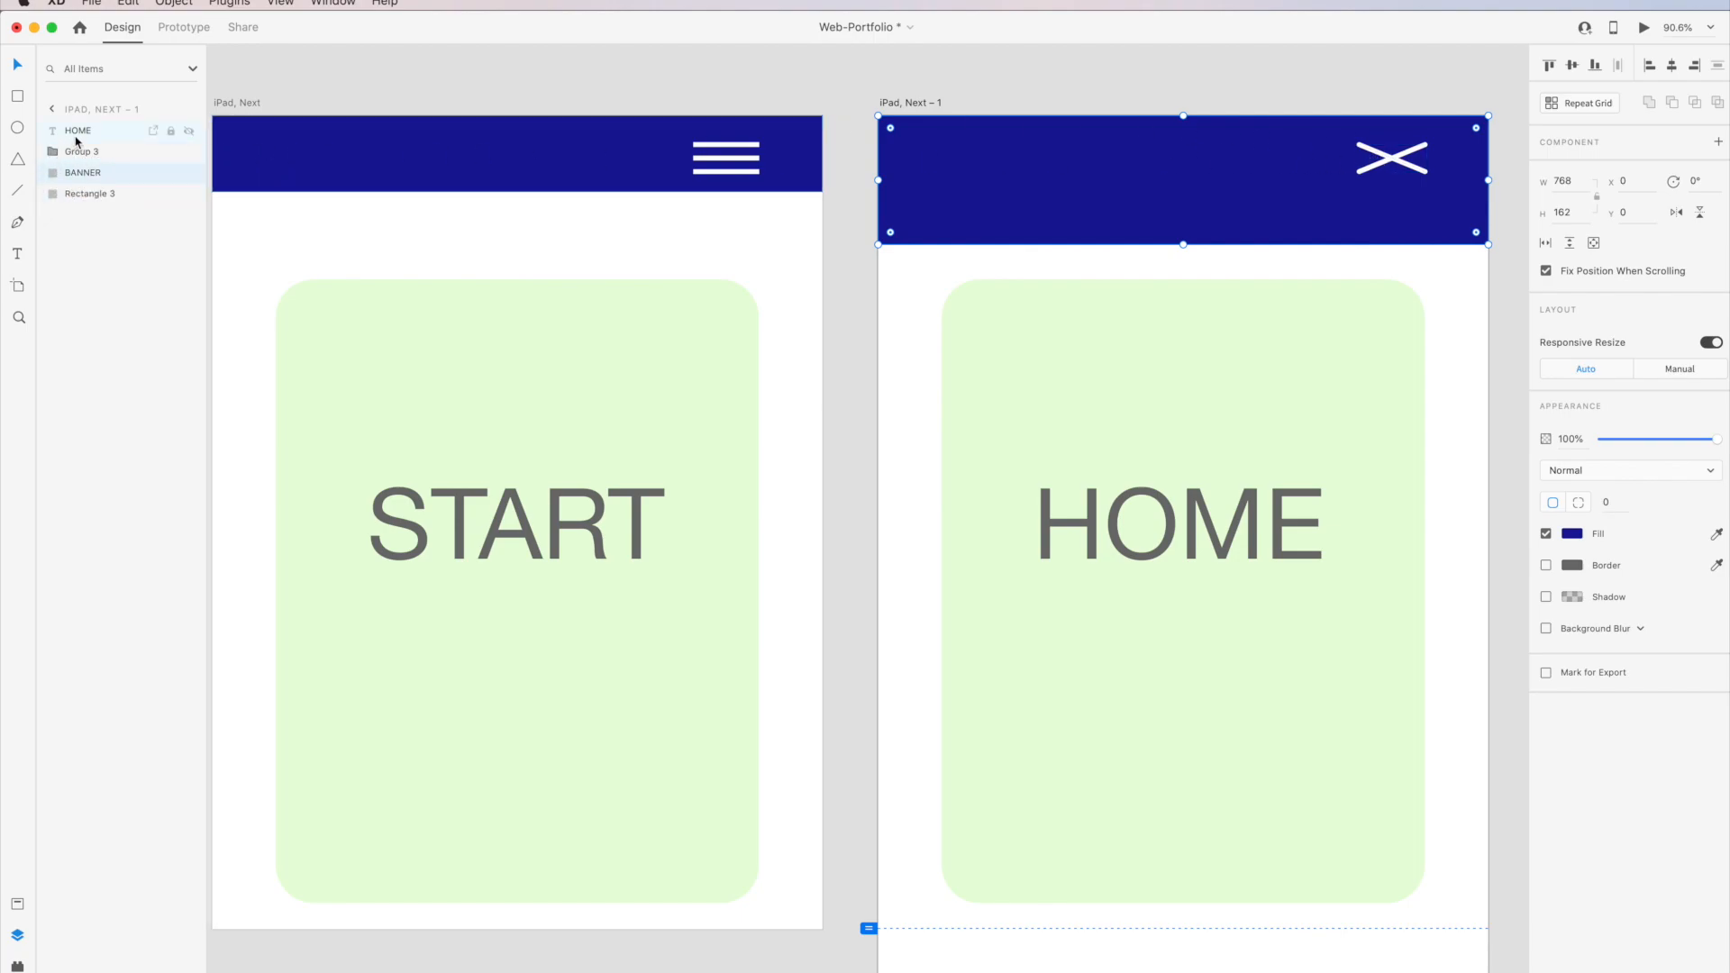
{"action": "left_click_drag", "start_coordinate": [75, 133], "coordinate": [72, 164]}
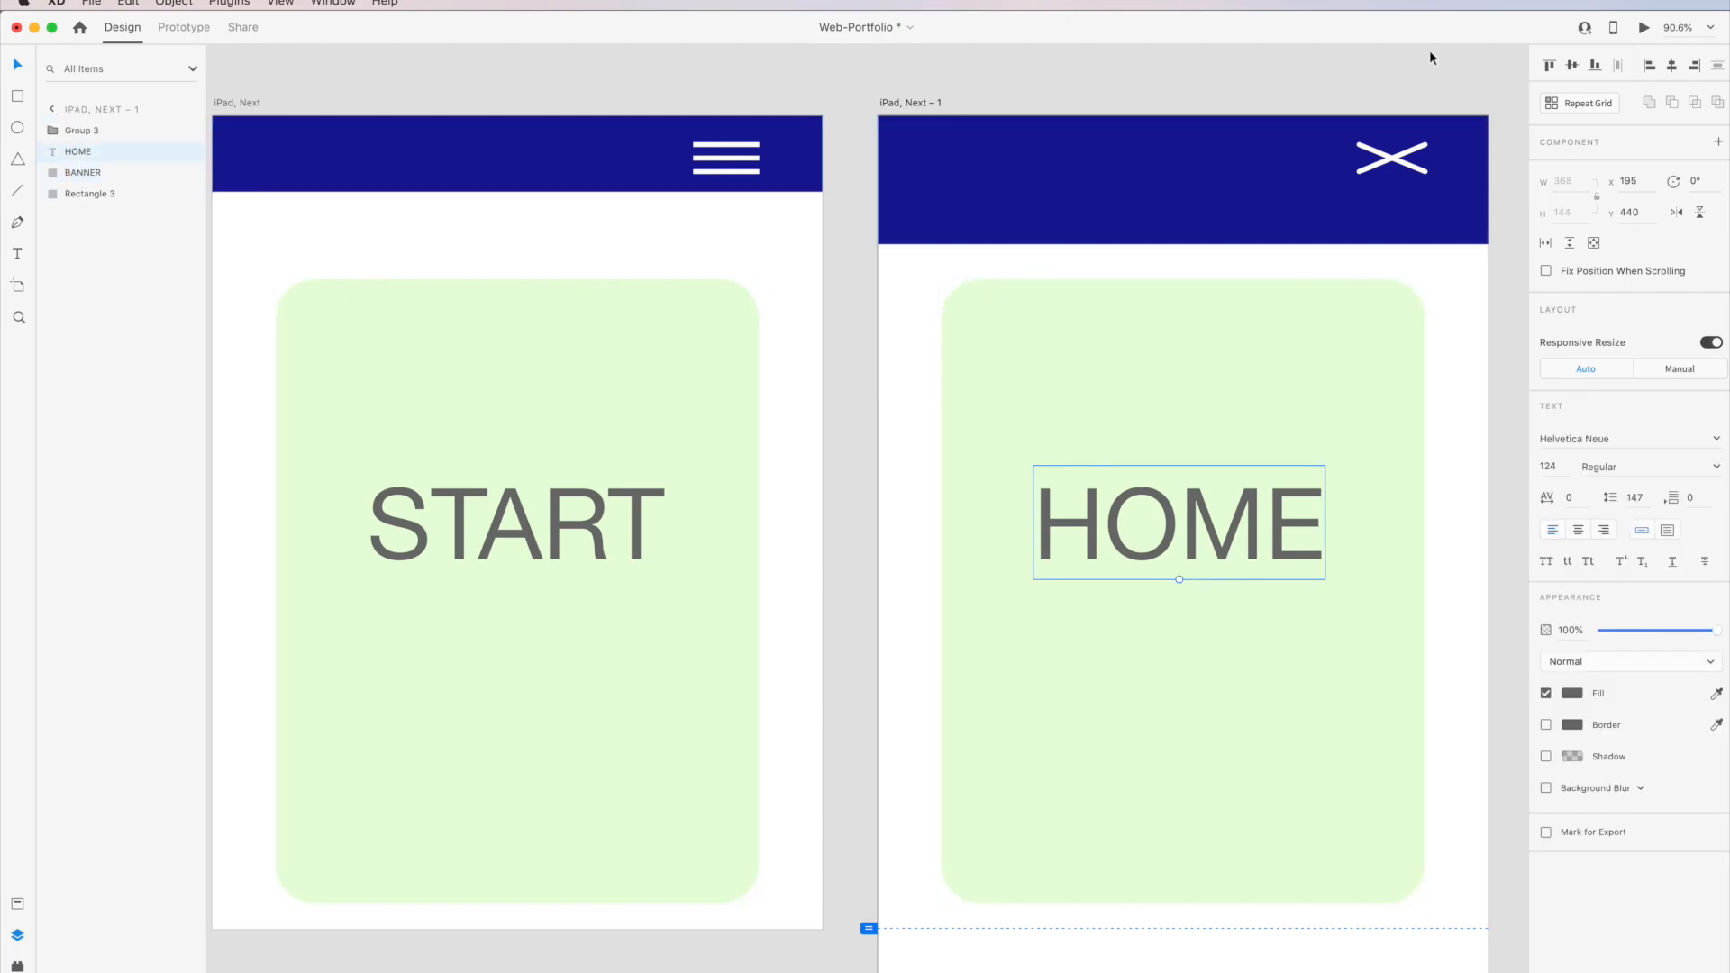
Preview the reordered HOME screen, test its scrolling and the close and menu icons, and close the preview.
{"action": "left_click", "coordinate": [1645, 28]}
{"action": "left_click_drag", "start_coordinate": [1416, 628], "coordinate": [1364, 587]}
{"action": "left_click_drag", "start_coordinate": [1402, 488], "coordinate": [1317, 677]}
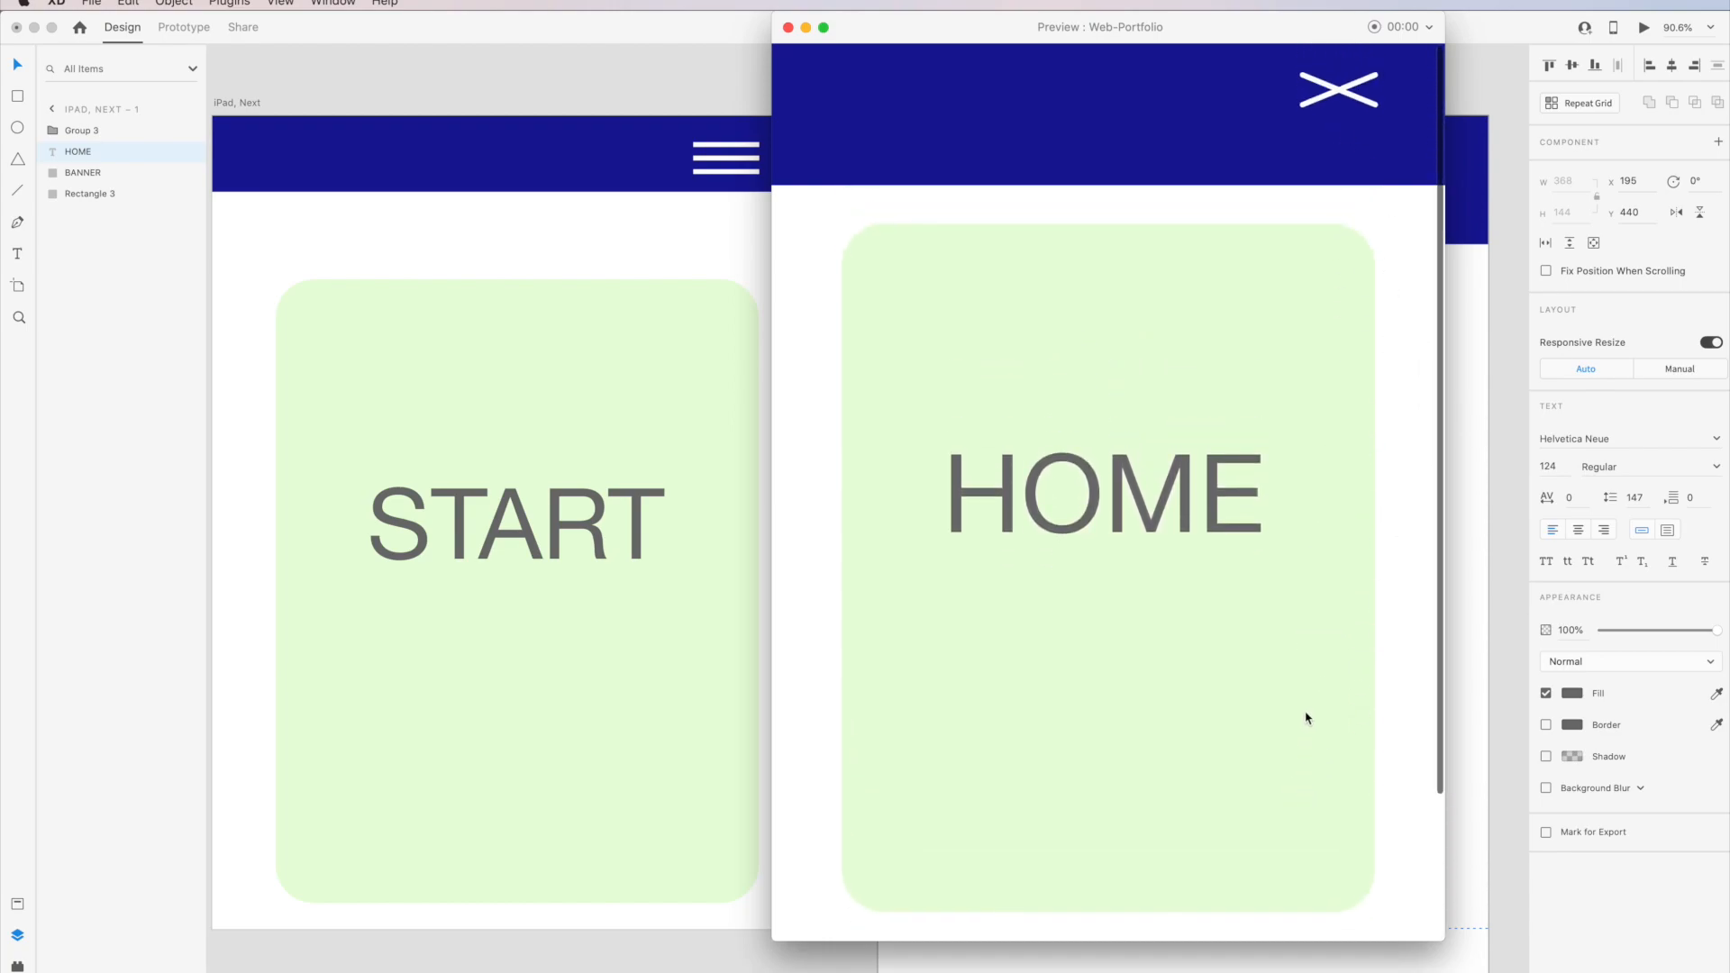
{"action": "left_click", "coordinate": [1340, 92]}
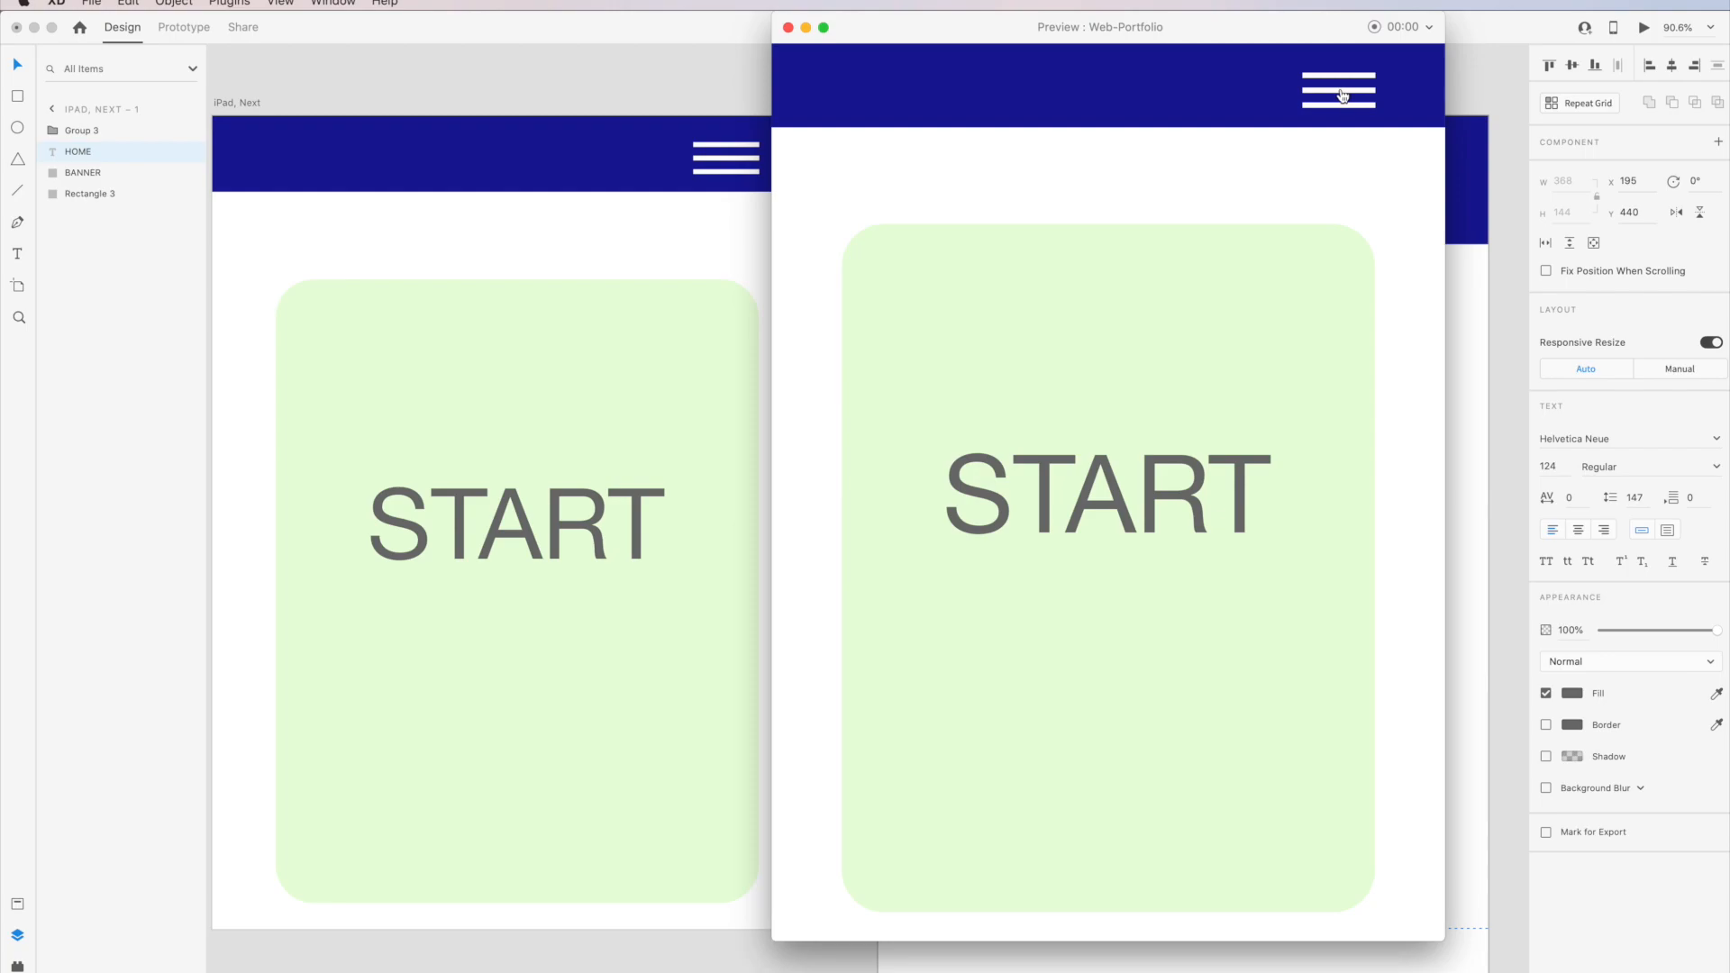
{"action": "left_click", "coordinate": [1341, 94]}
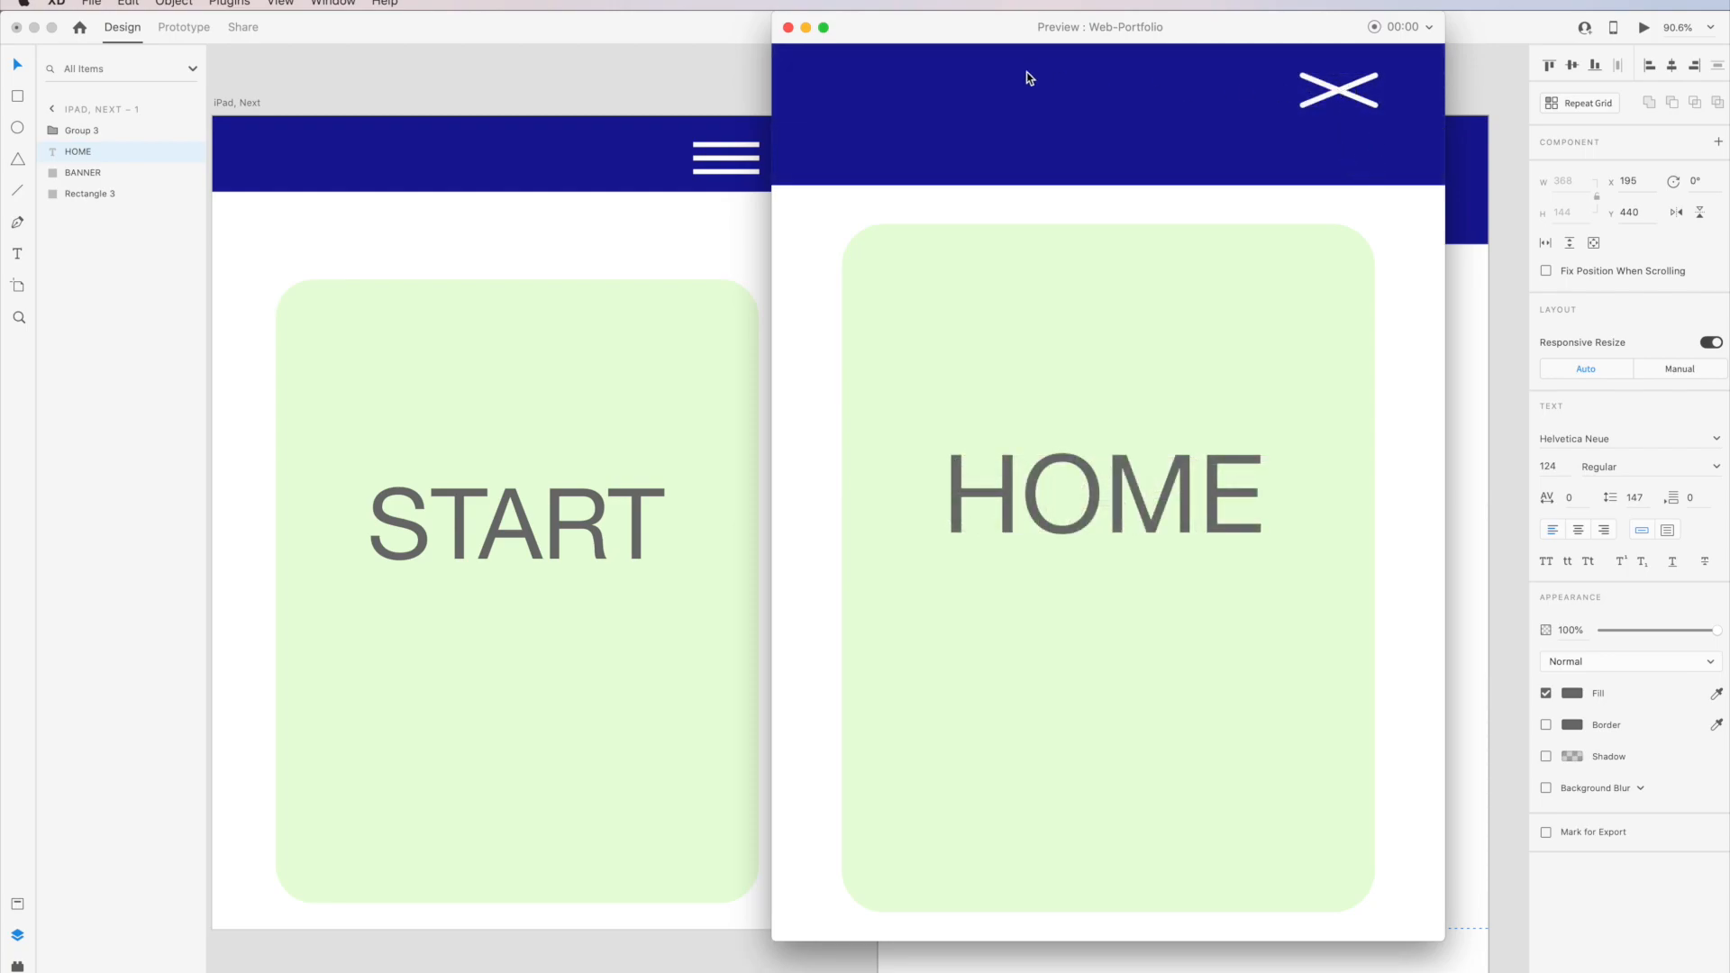
{"action": "left_click", "coordinate": [789, 28]}
Check the Fix Position When Scrolling setting of the close icon group and of the banner on iPad, Next – 1.
{"action": "left_click", "coordinate": [1208, 107]}
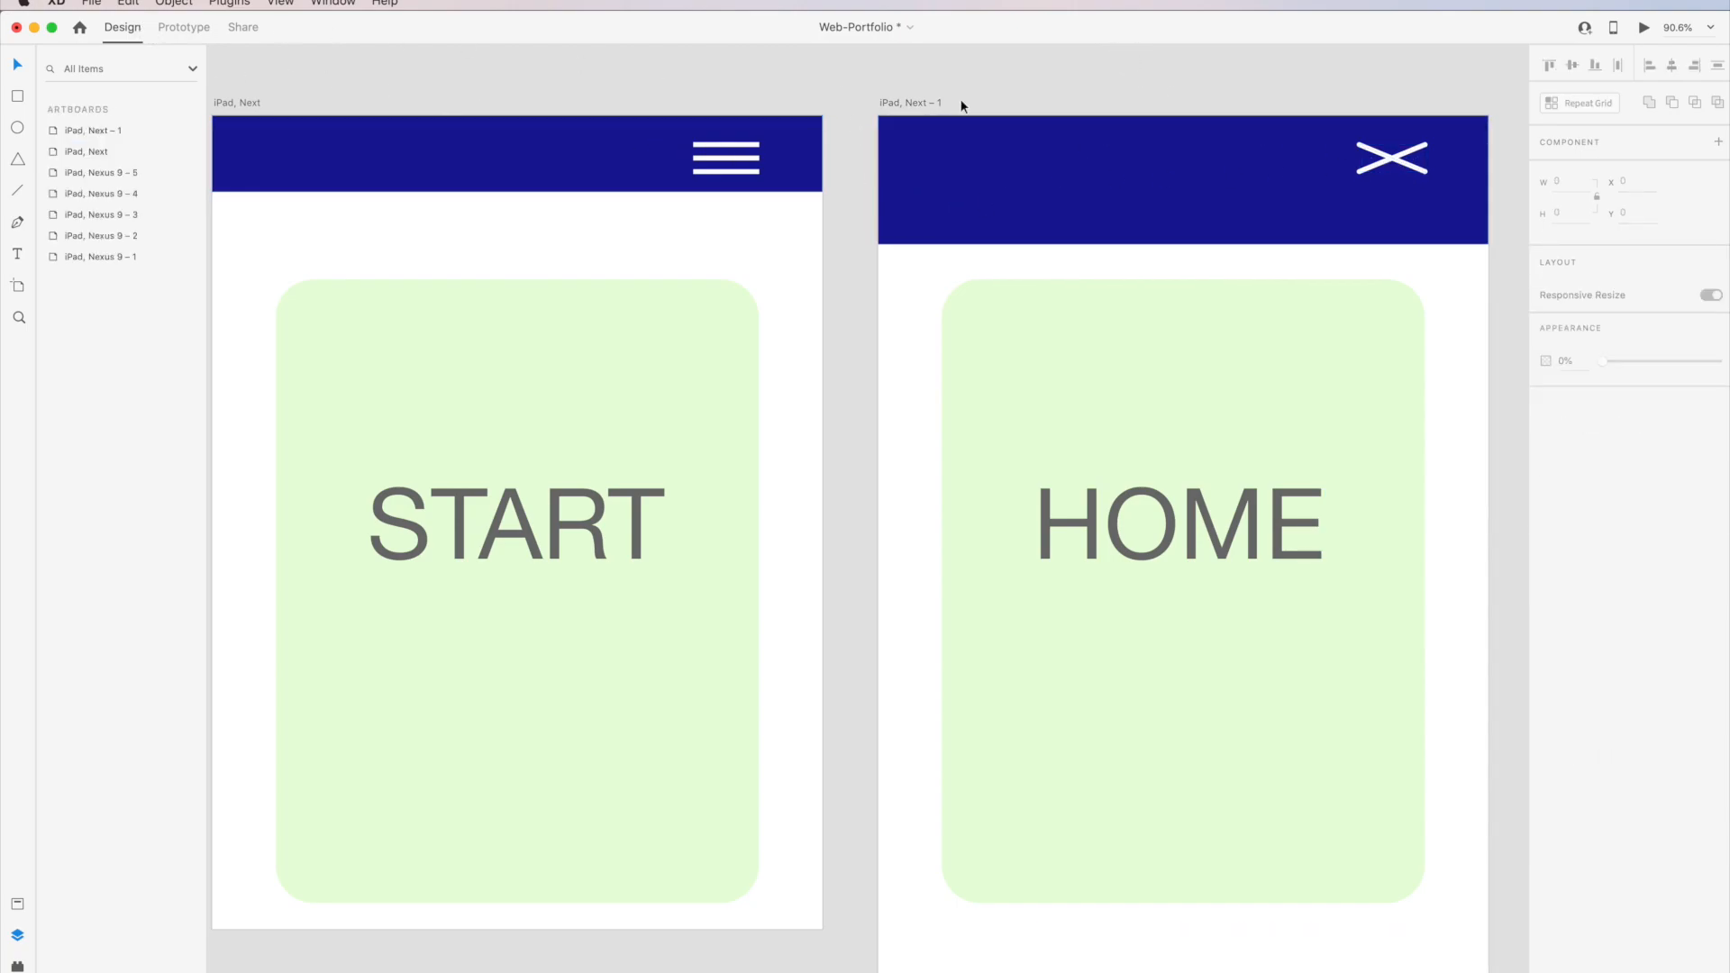
{"action": "left_click", "coordinate": [1389, 164]}
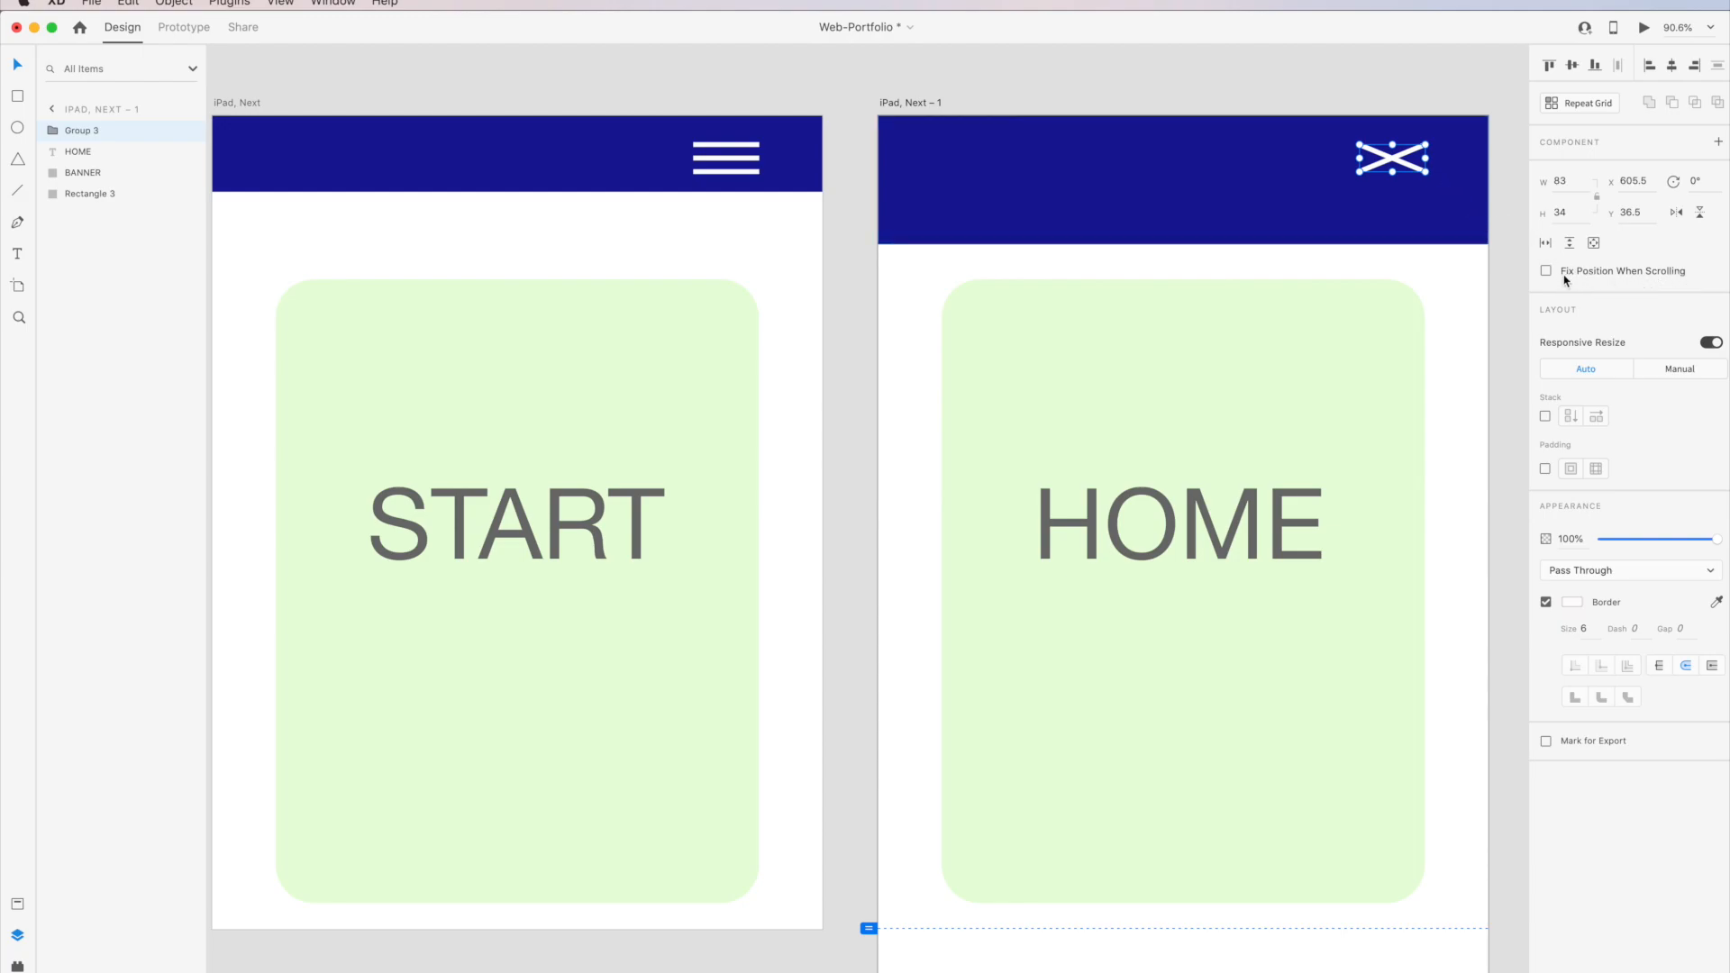
{"action": "left_click", "coordinate": [1213, 79]}
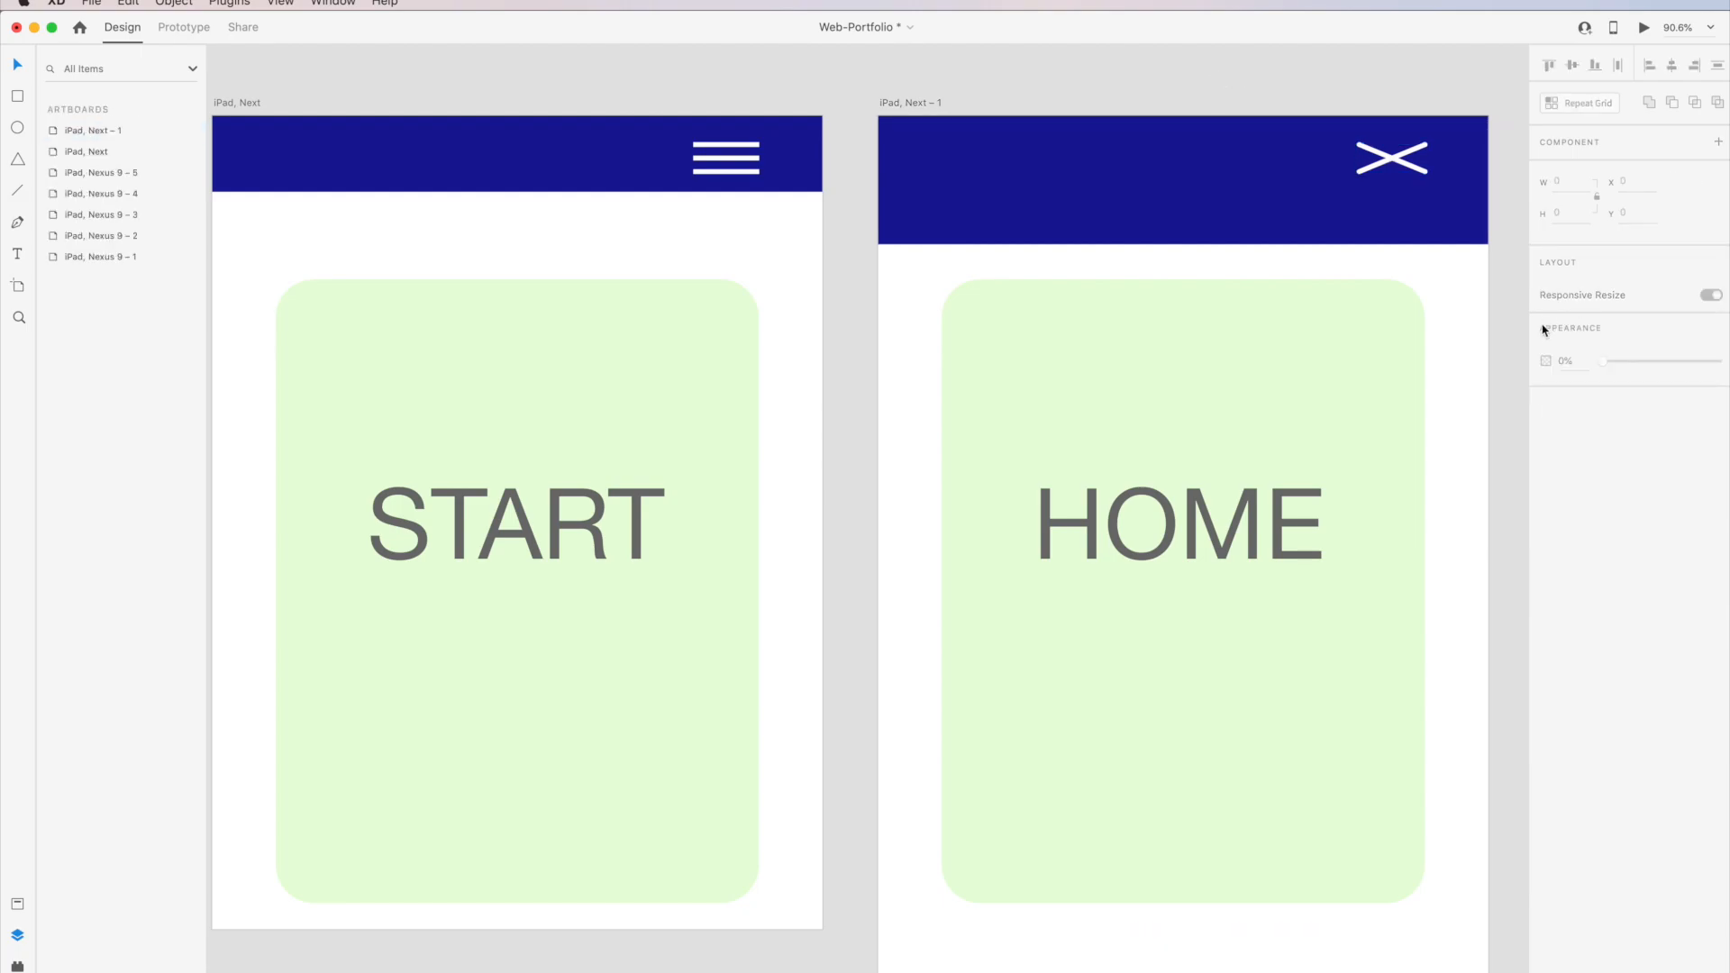
{"action": "left_click", "coordinate": [1465, 241]}
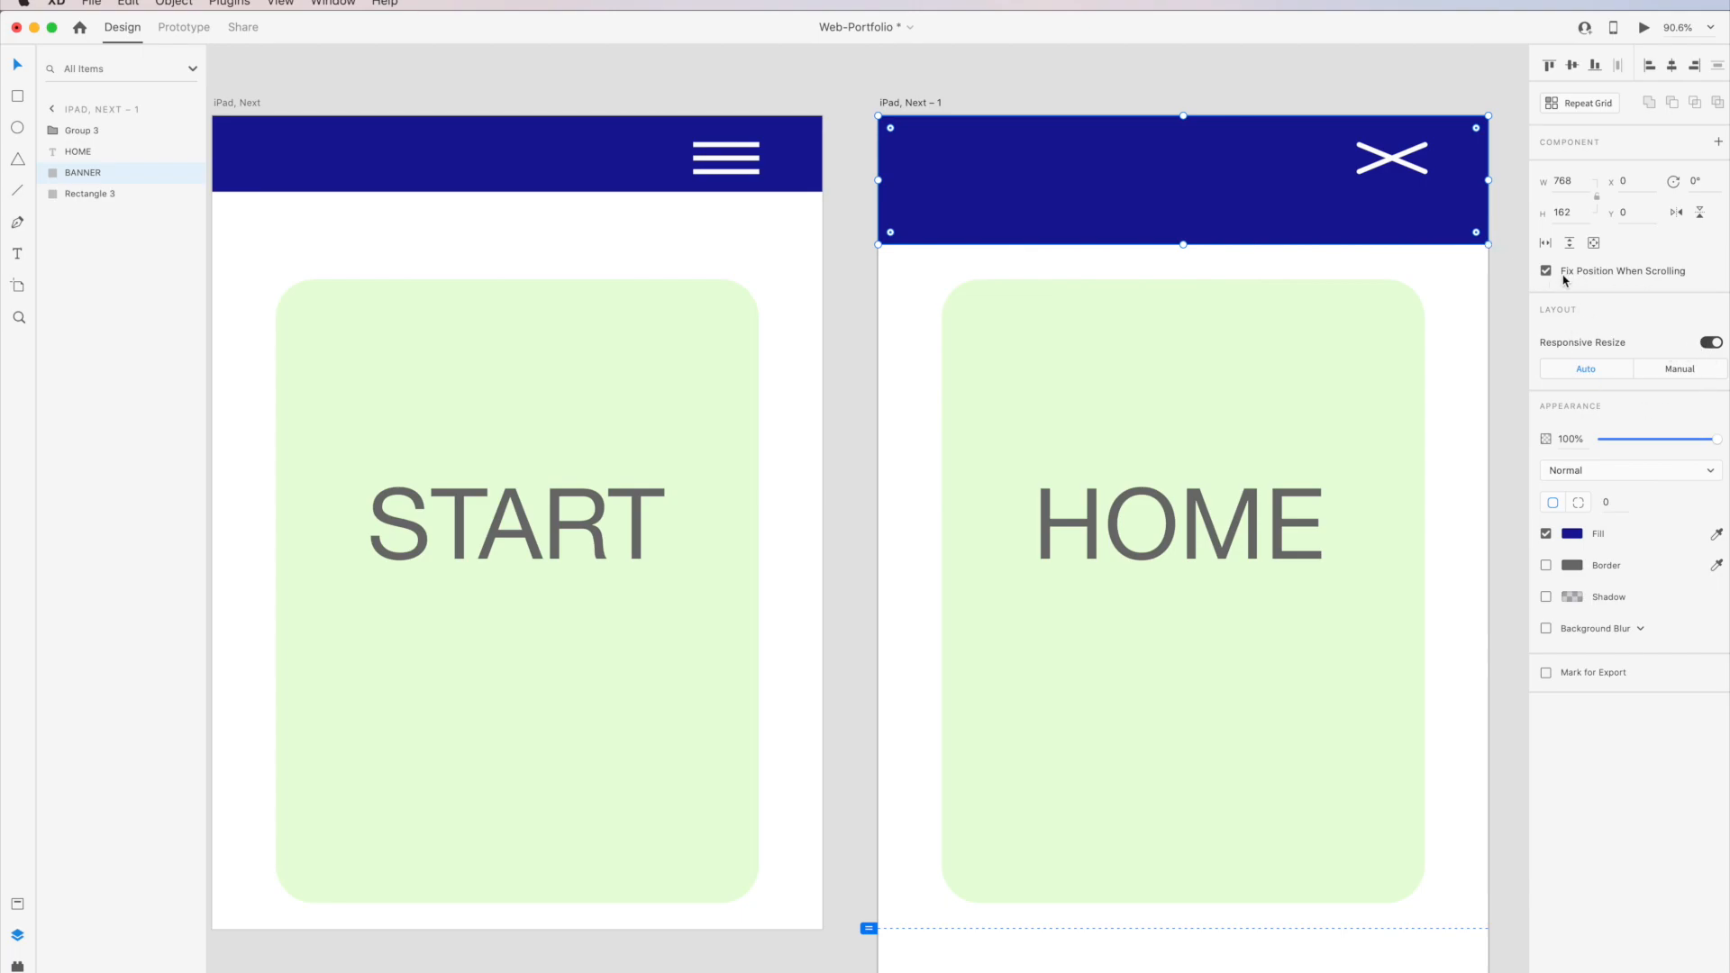
{"action": "left_click", "coordinate": [1500, 198]}
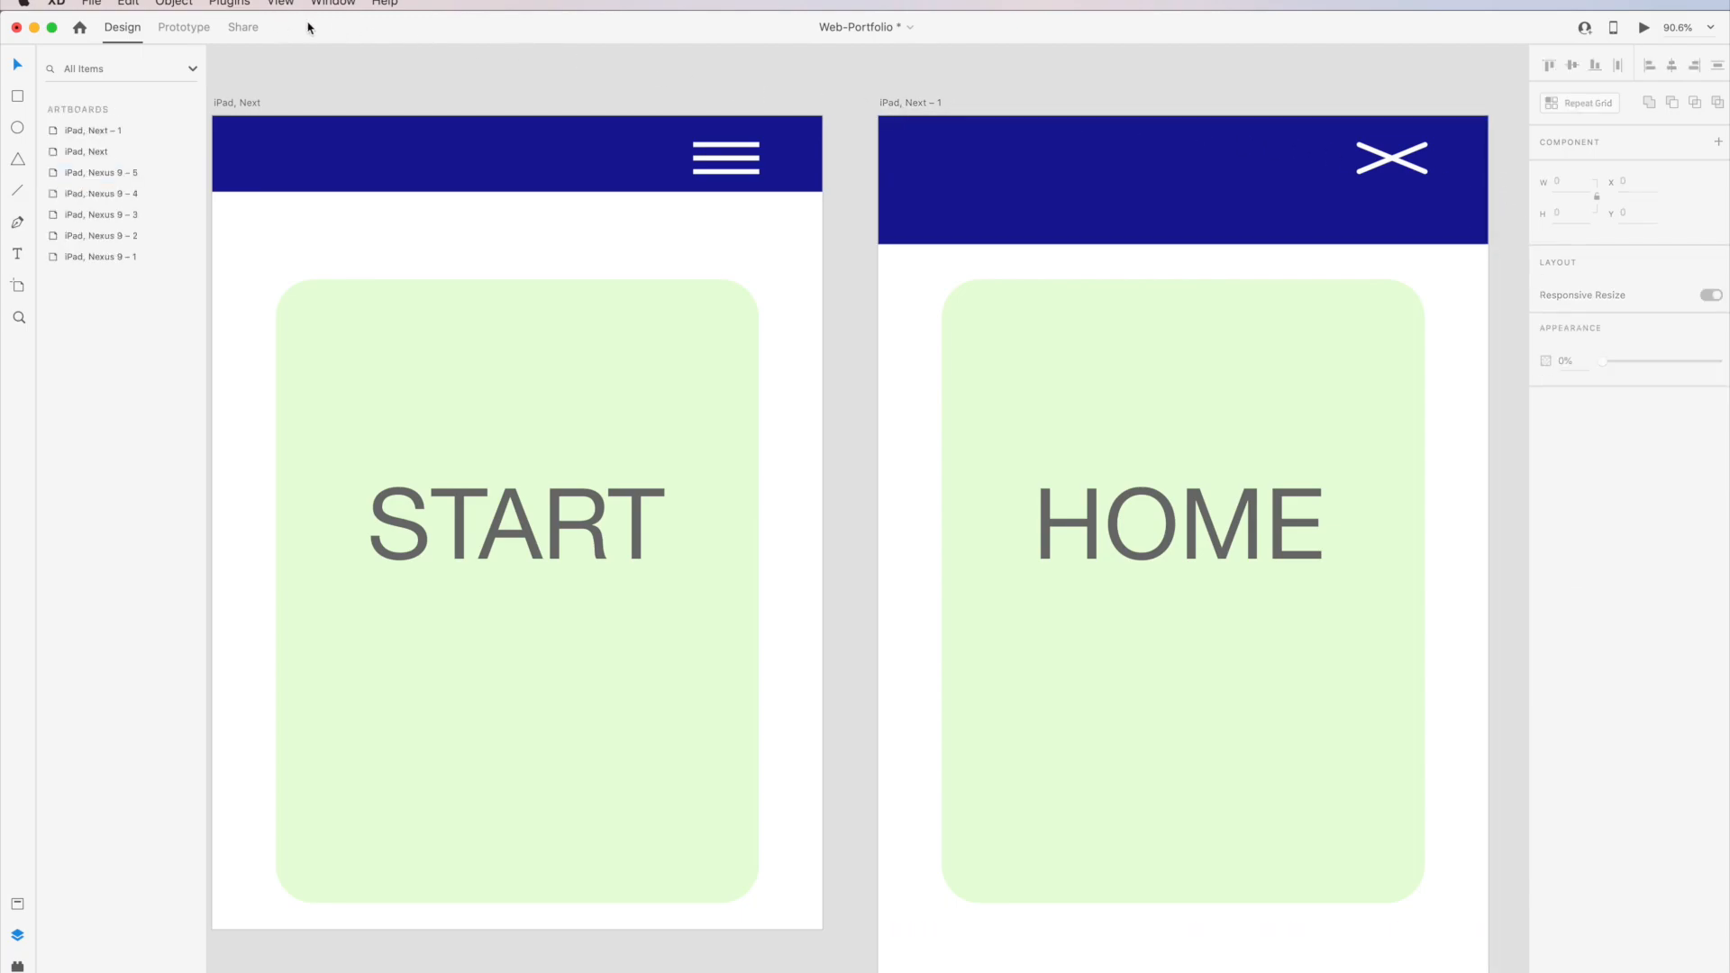
Preview the prototype, test the close icon in the header, and close the preview.
{"action": "left_click", "coordinate": [1645, 28]}
{"action": "left_click", "coordinate": [1397, 95]}
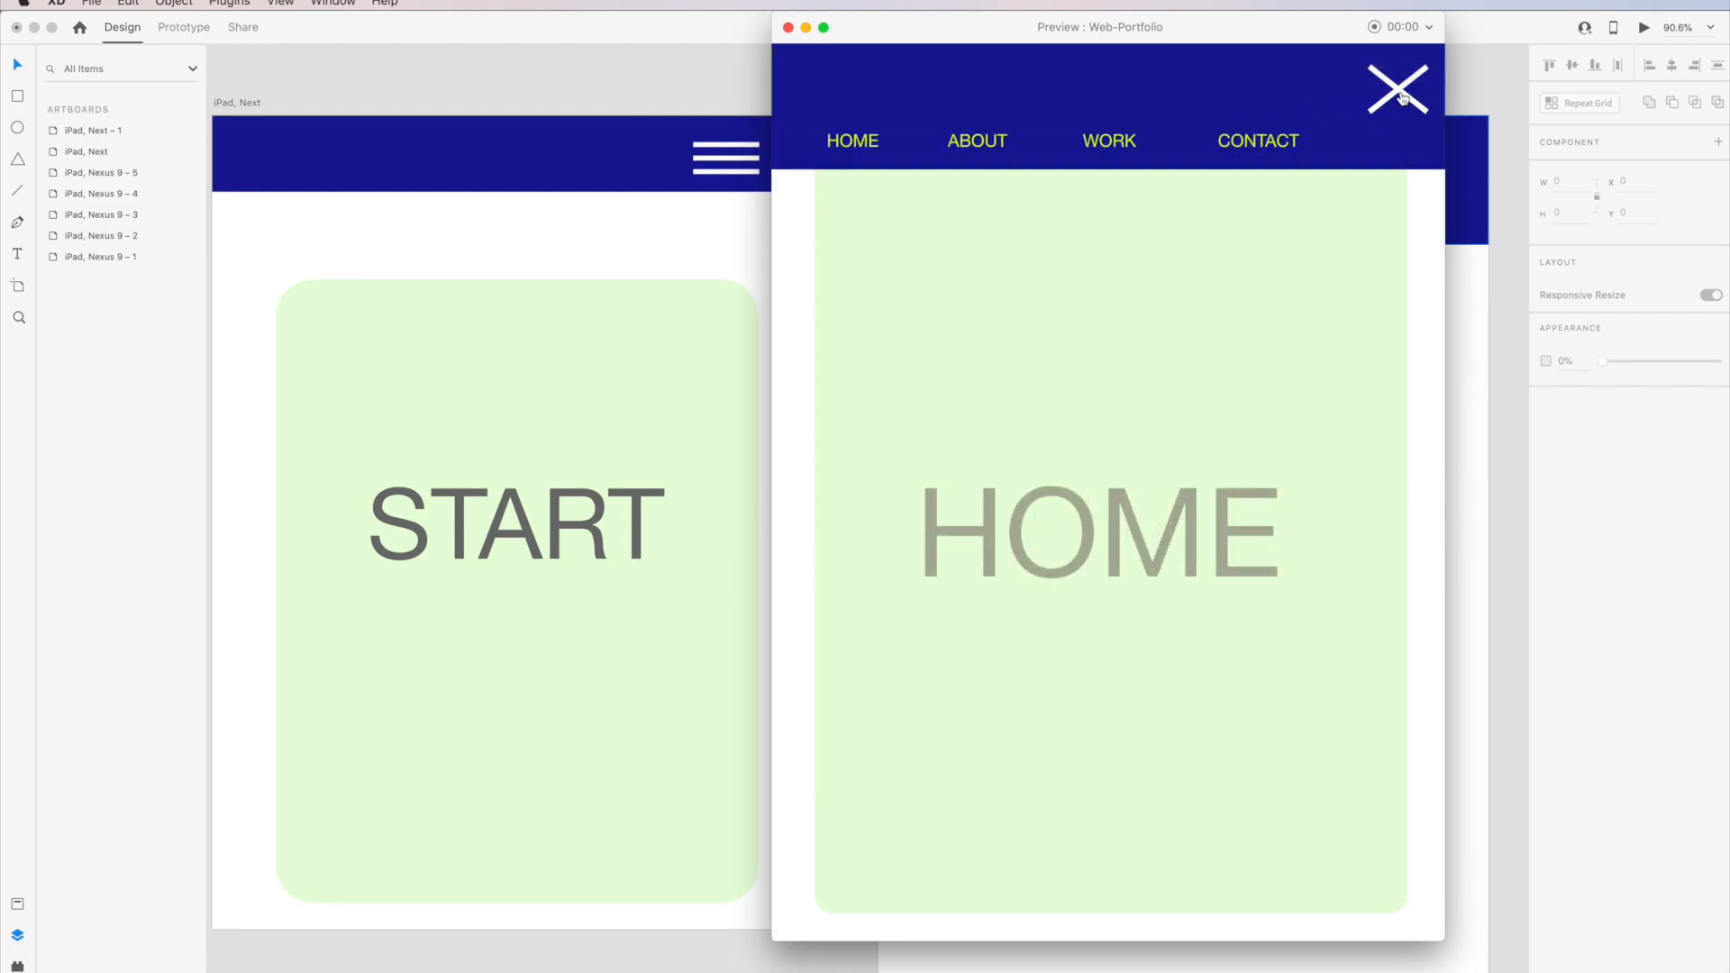
{"action": "left_click", "coordinate": [1399, 99]}
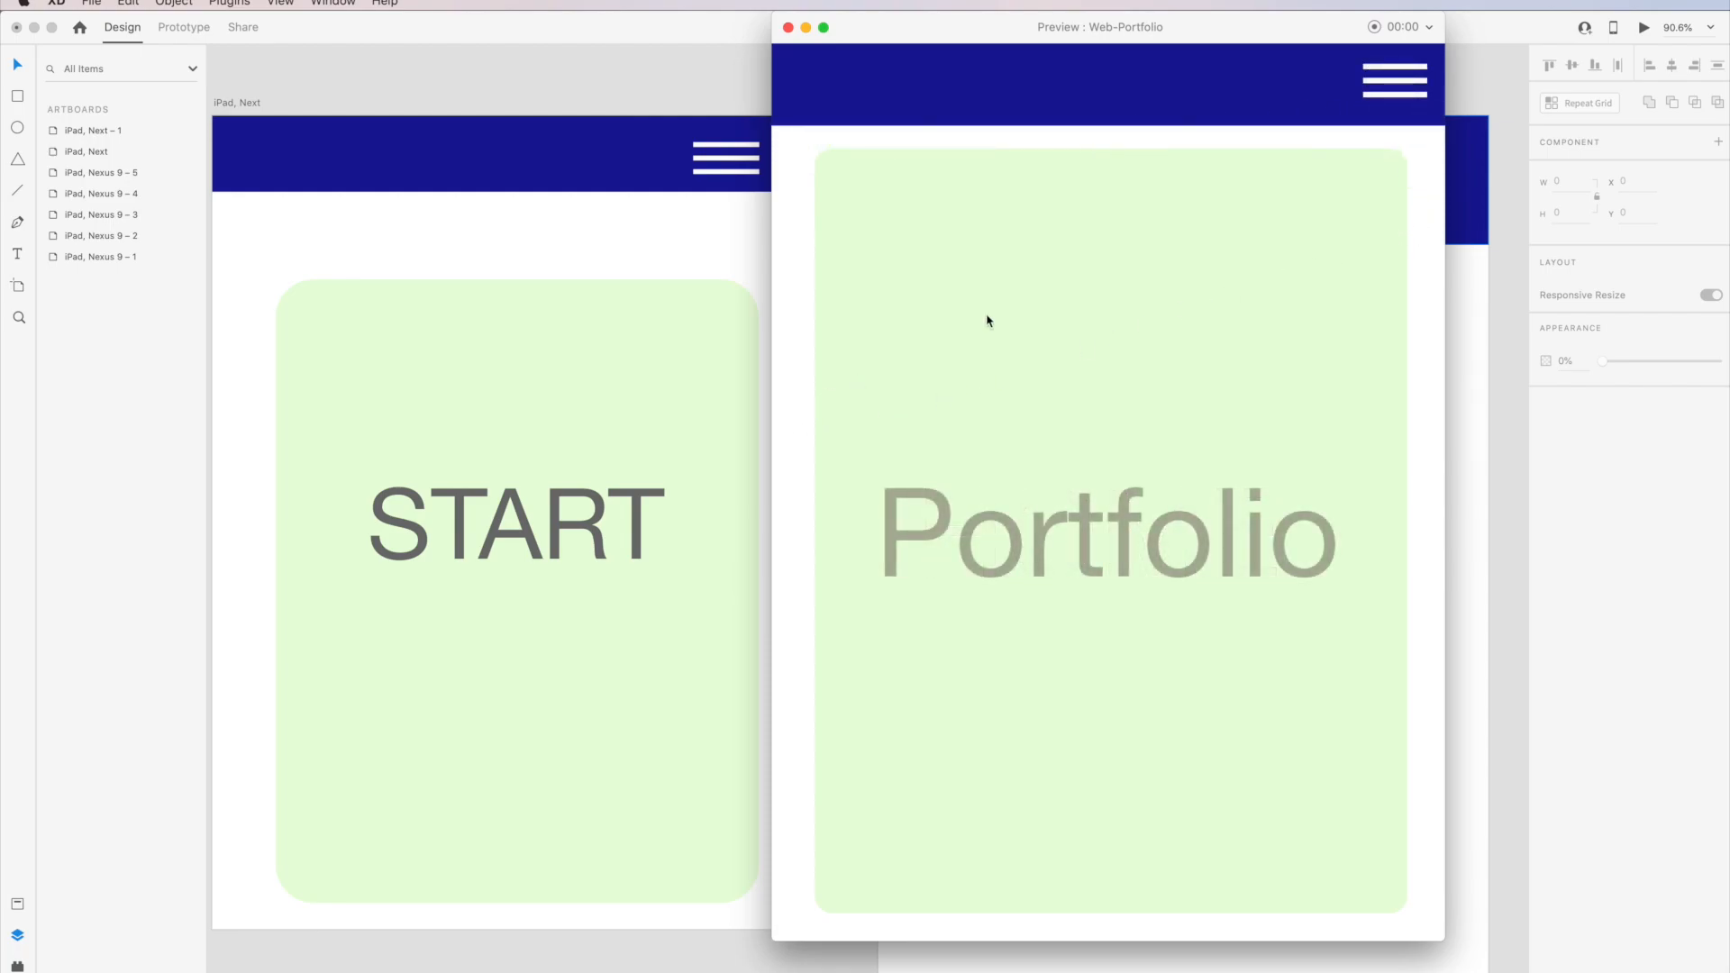
{"action": "left_click", "coordinate": [696, 92]}
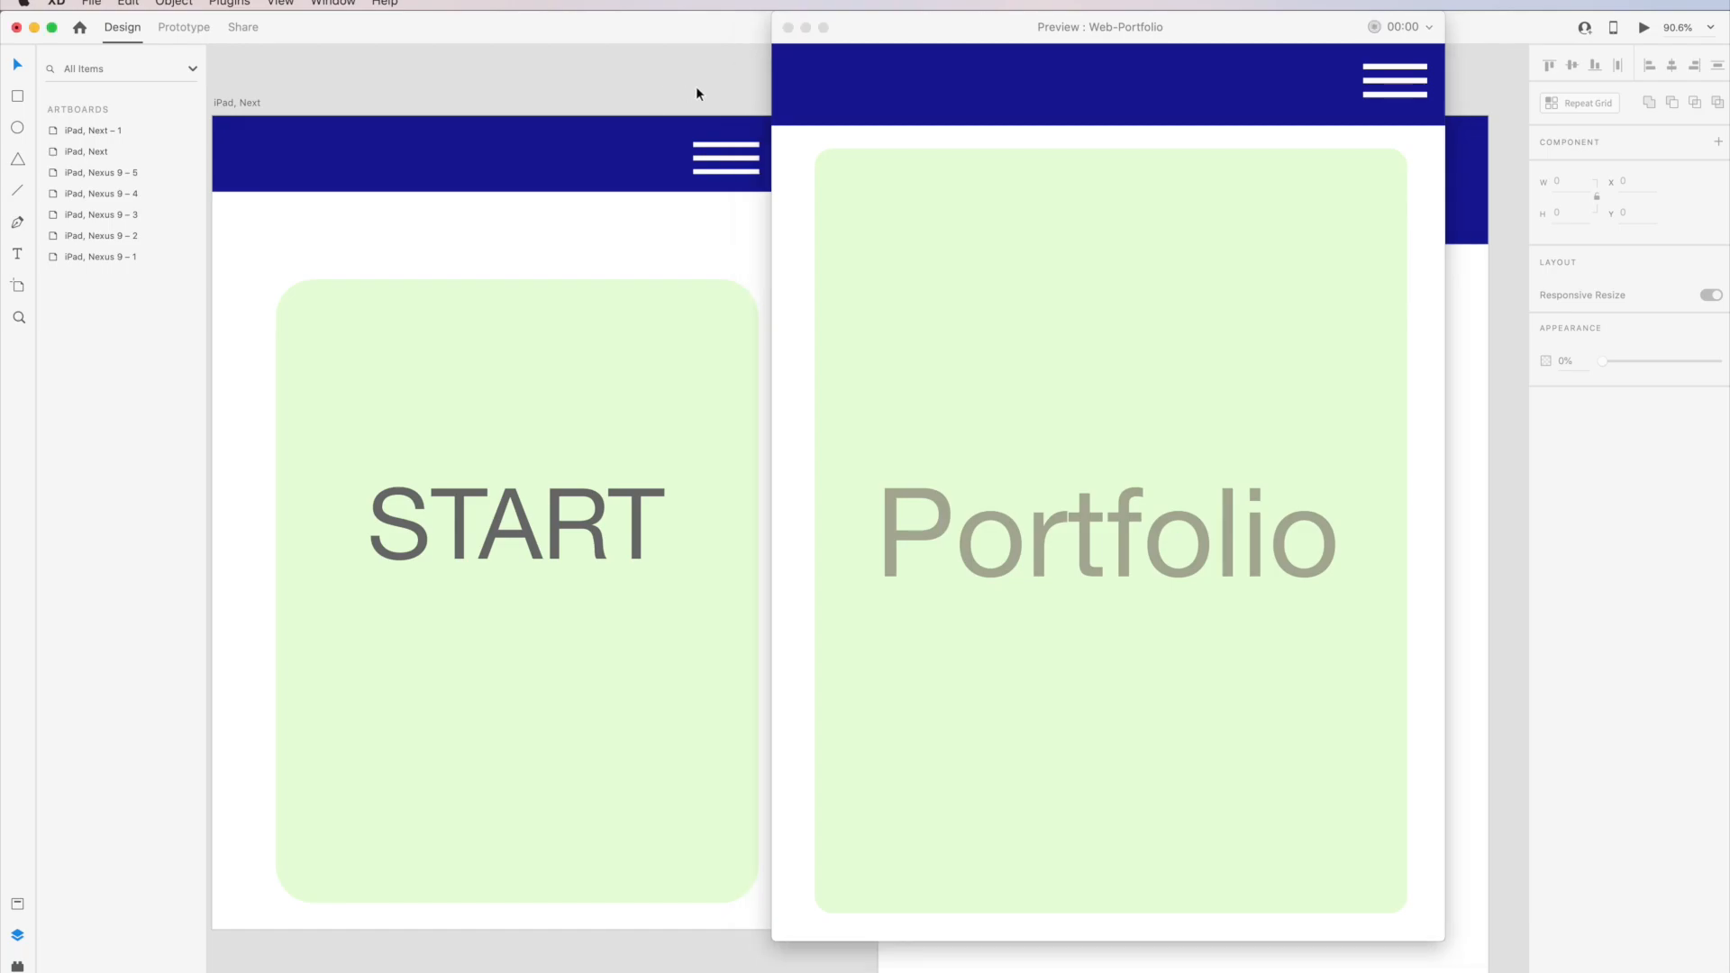
{"action": "left_click", "coordinate": [788, 27]}
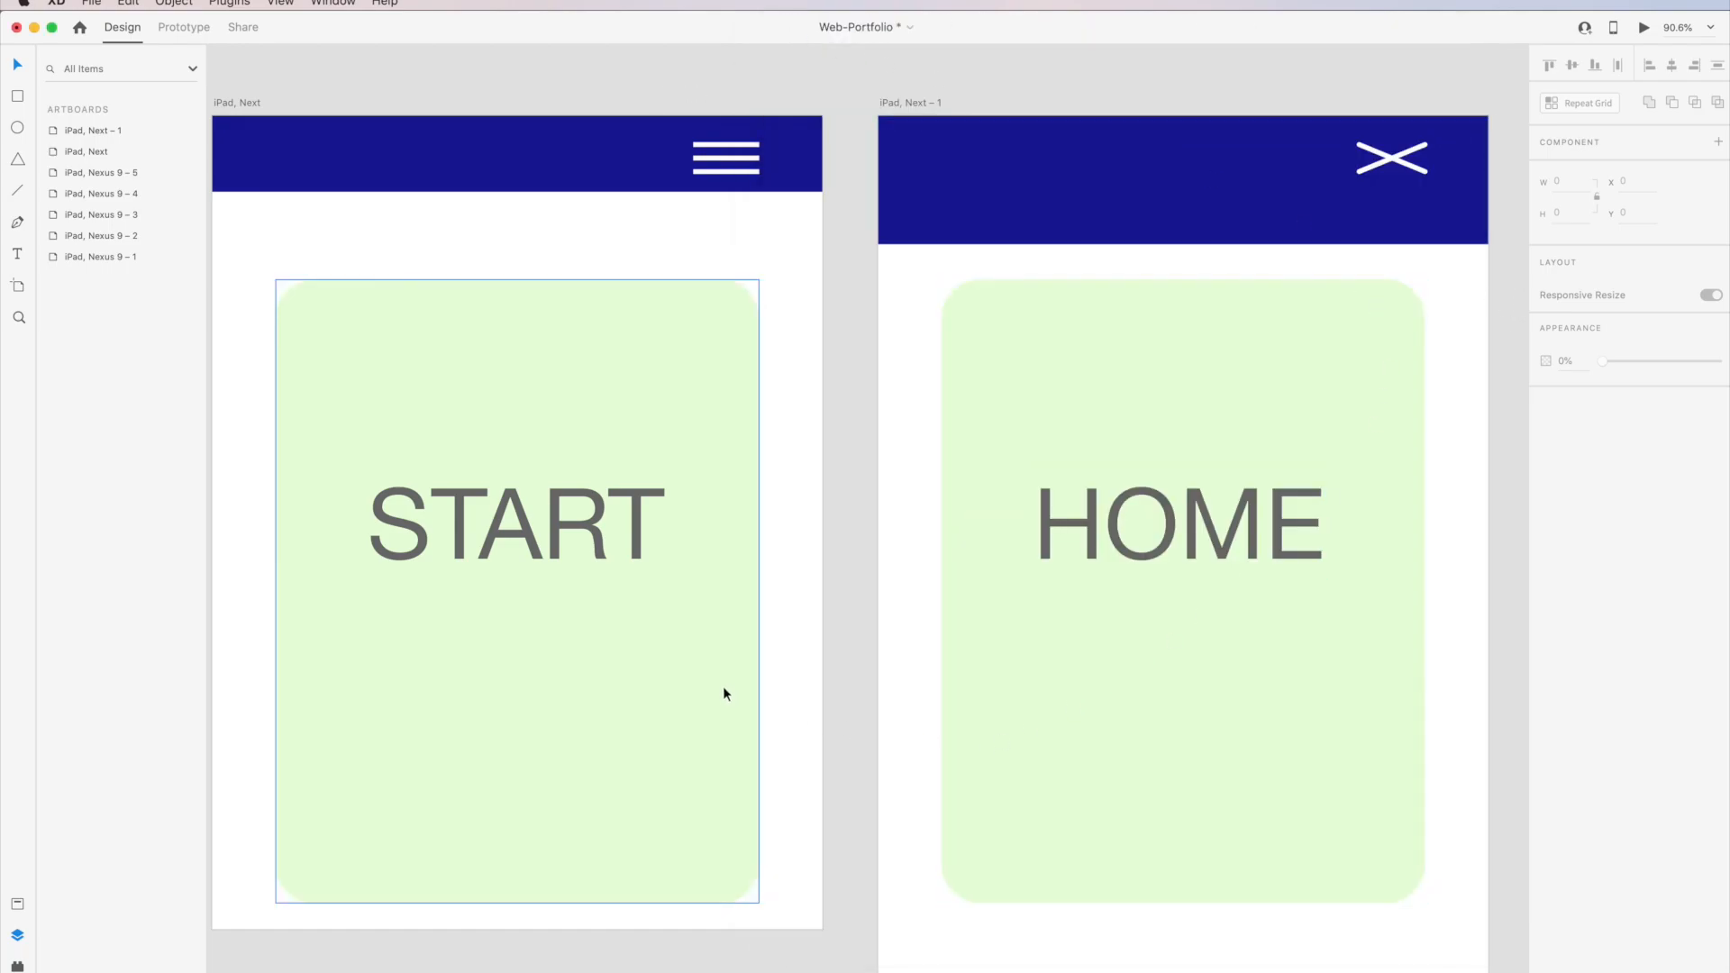
In Prototype mode, set the iPad, Next artboard as the home screen of a flow.
{"action": "left_click_drag", "start_coordinate": [402, 444], "coordinate": [646, 449]}
{"action": "left_click", "coordinate": [183, 27]}
{"action": "left_click", "coordinate": [468, 251]}
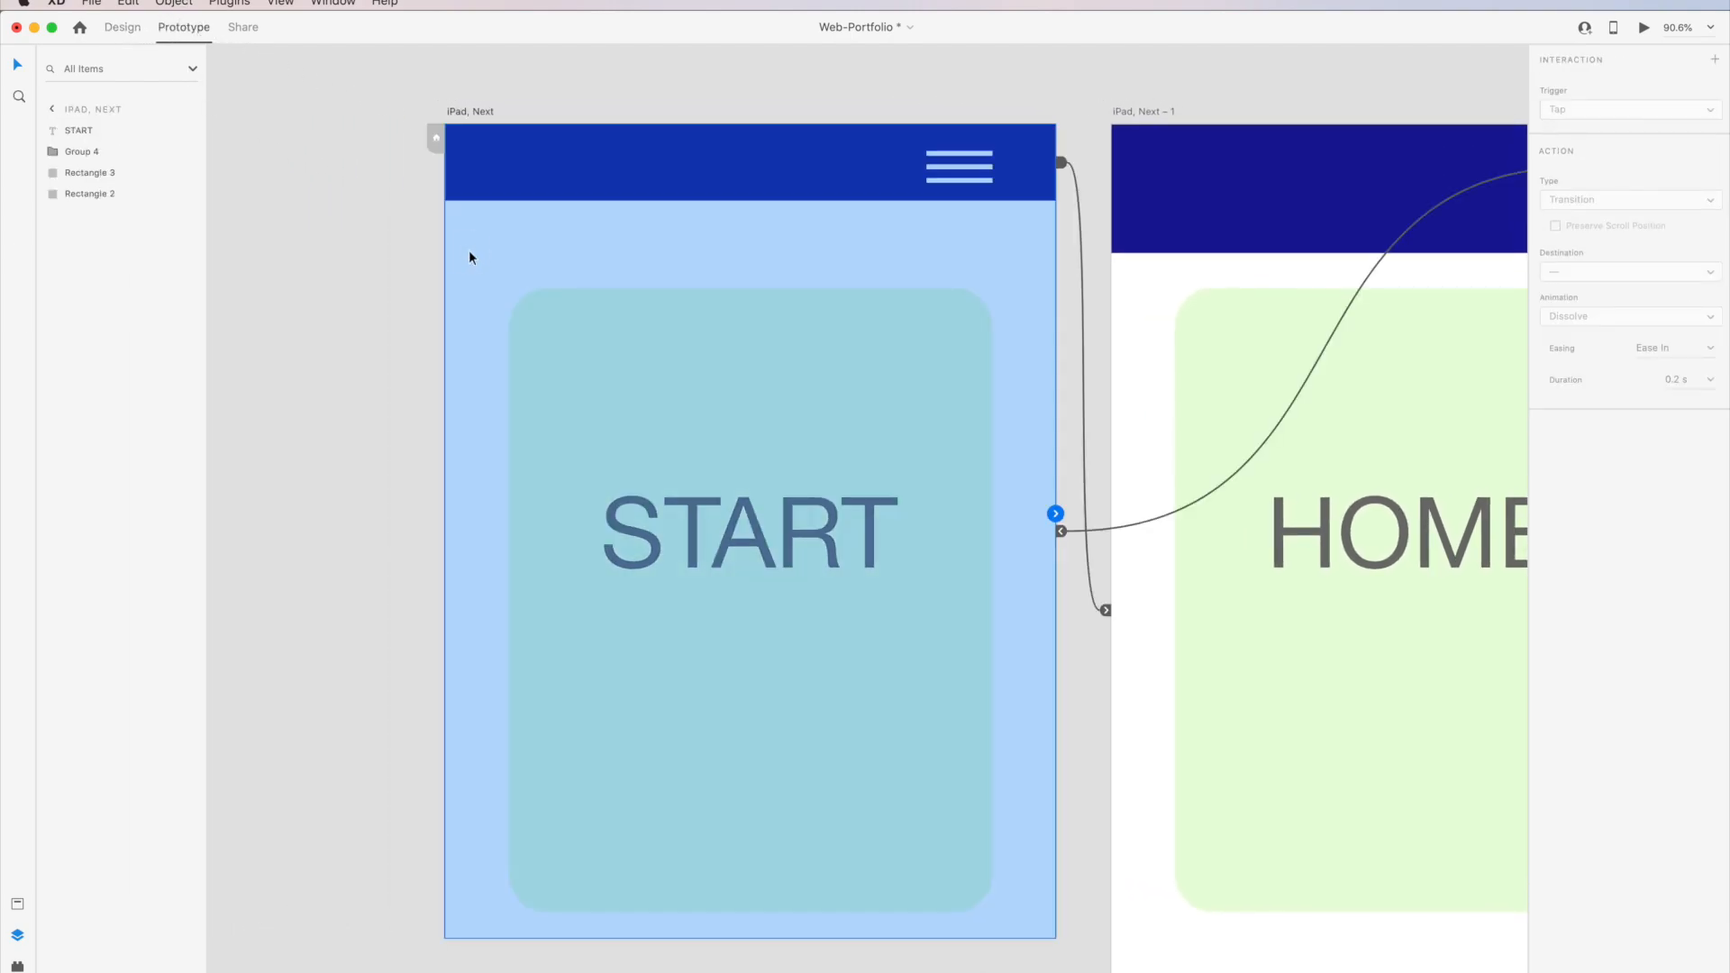
{"action": "left_click", "coordinate": [437, 140]}
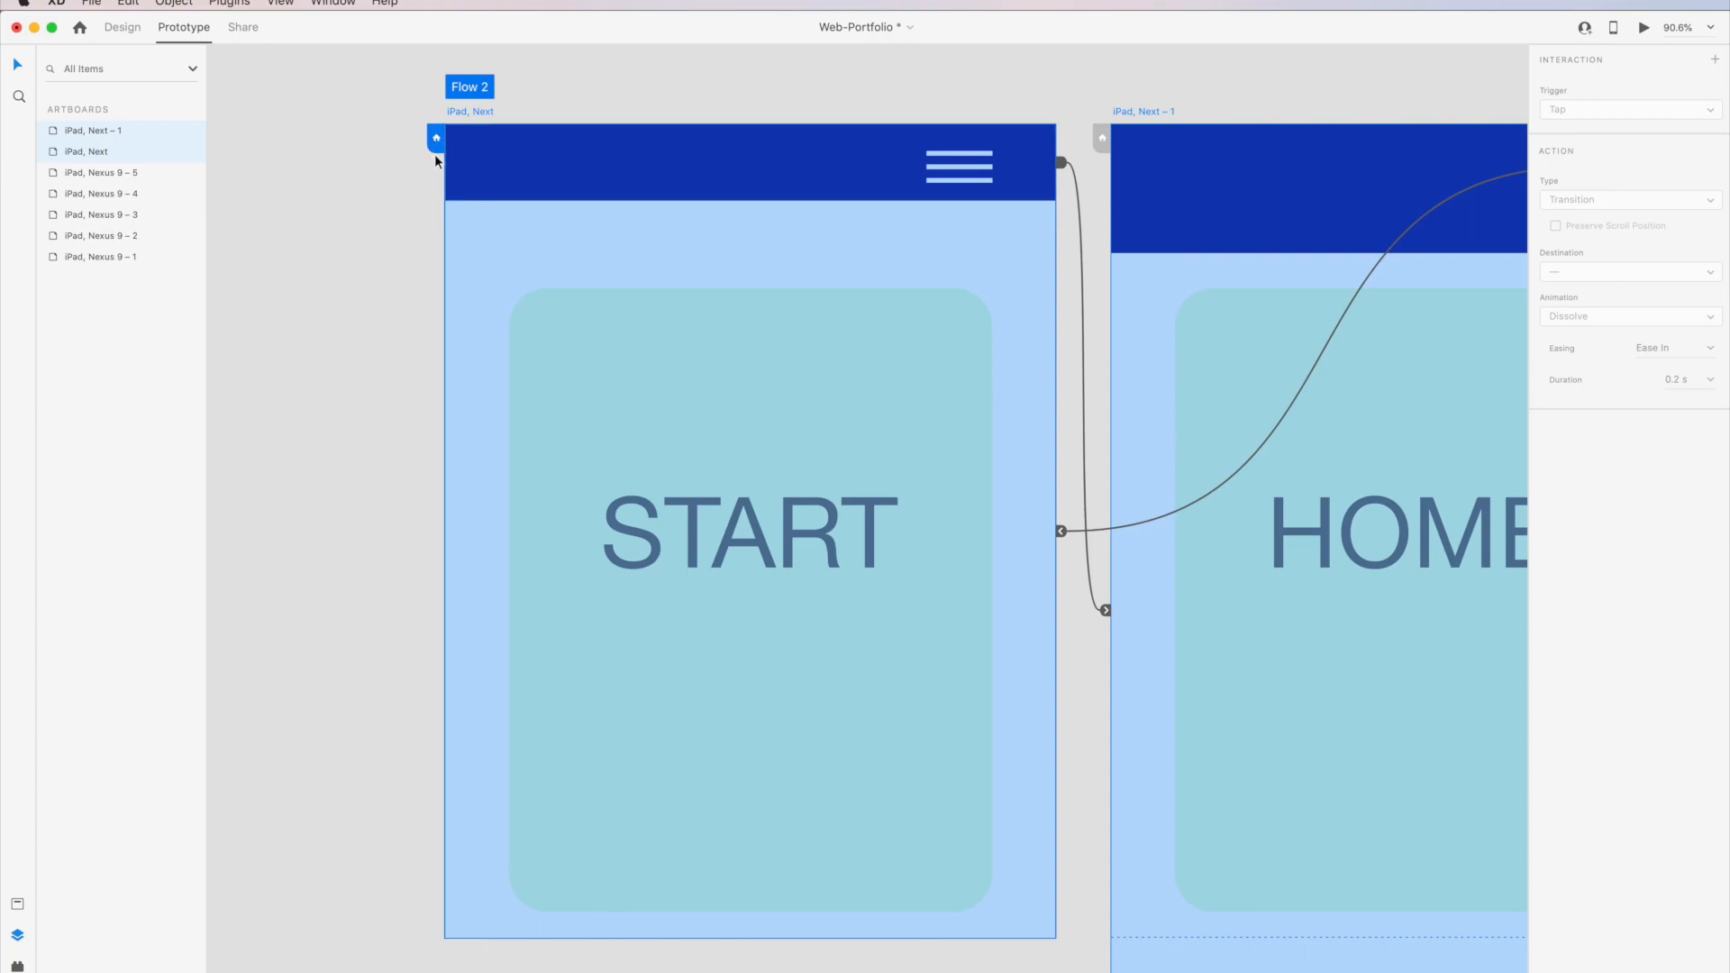
Preview the HOME screen, test the icon transitions to and from START and its vertical scrolling, and close the preview.
{"action": "left_click_drag", "start_coordinate": [1092, 695], "coordinate": [792, 677]}
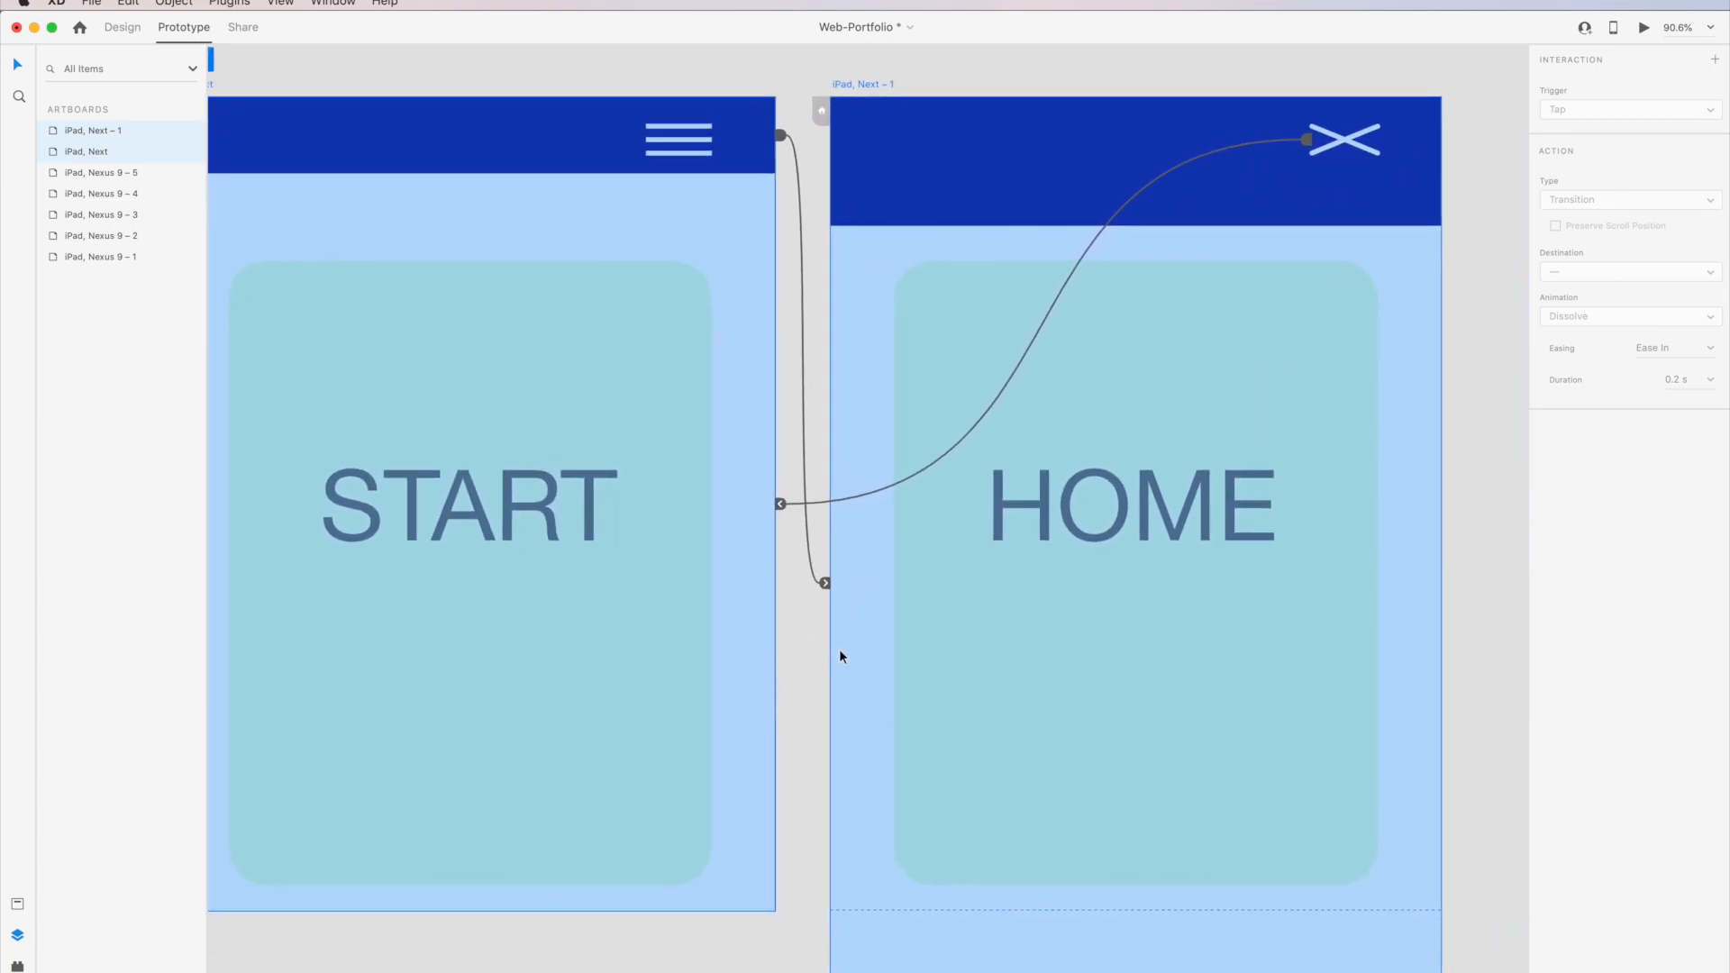
{"action": "left_click", "coordinate": [1642, 27]}
{"action": "left_click", "coordinate": [1349, 102]}
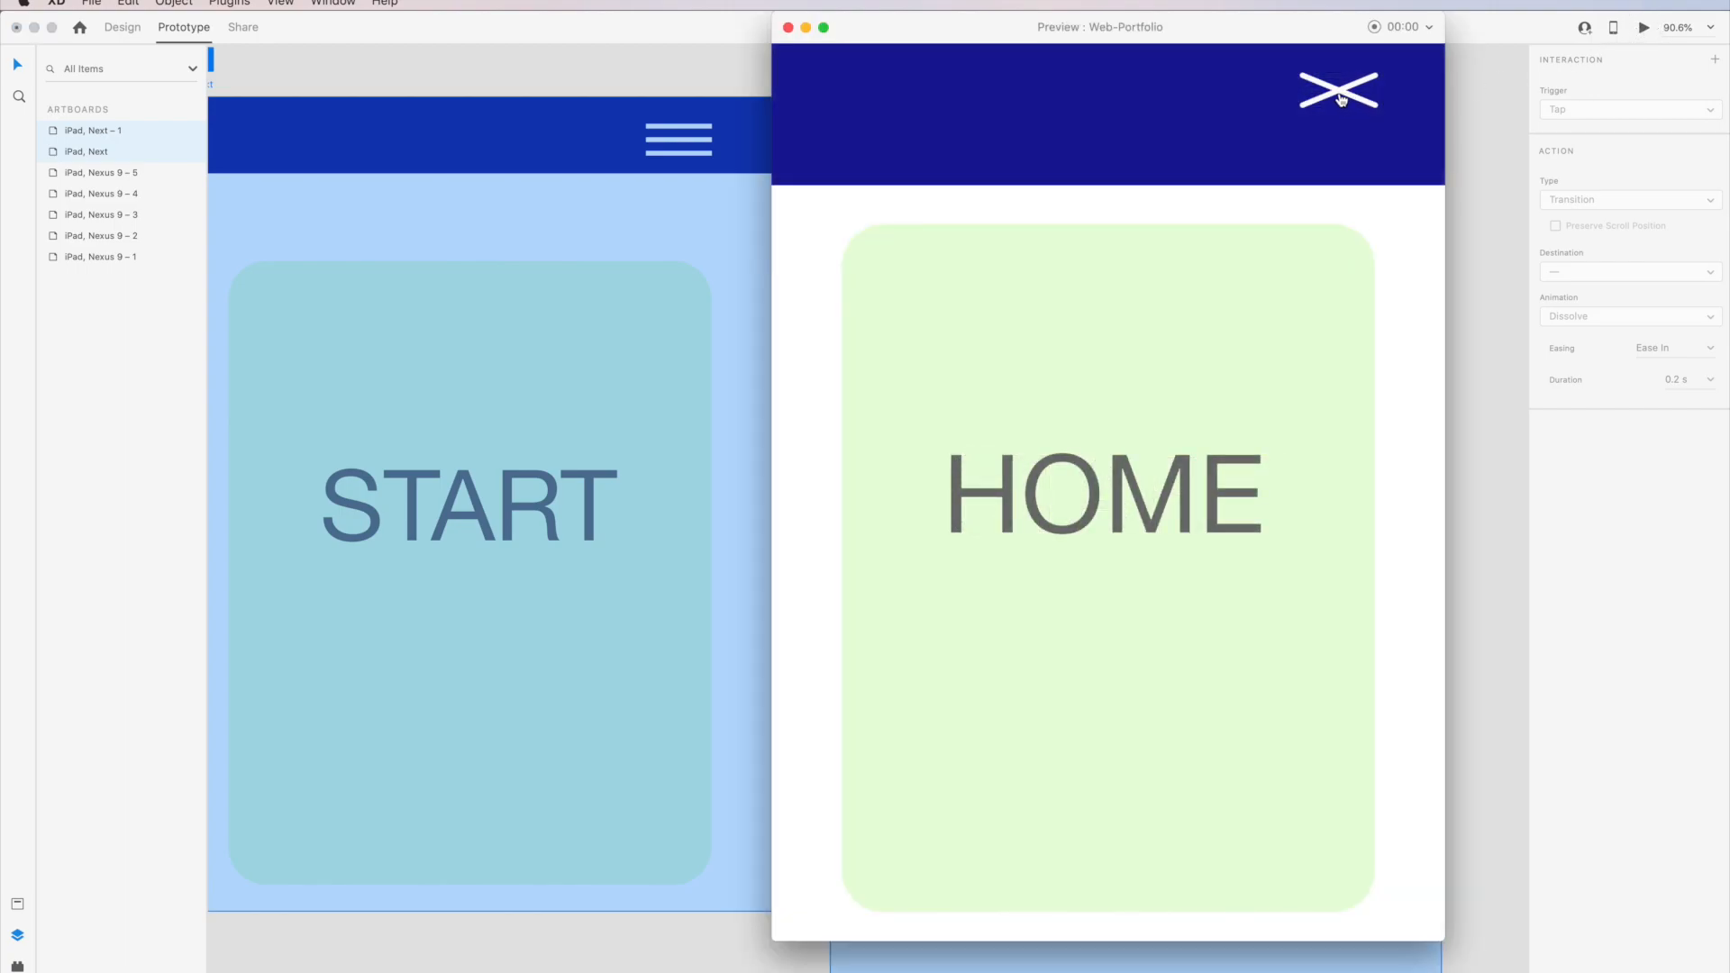
{"action": "left_click", "coordinate": [1340, 96]}
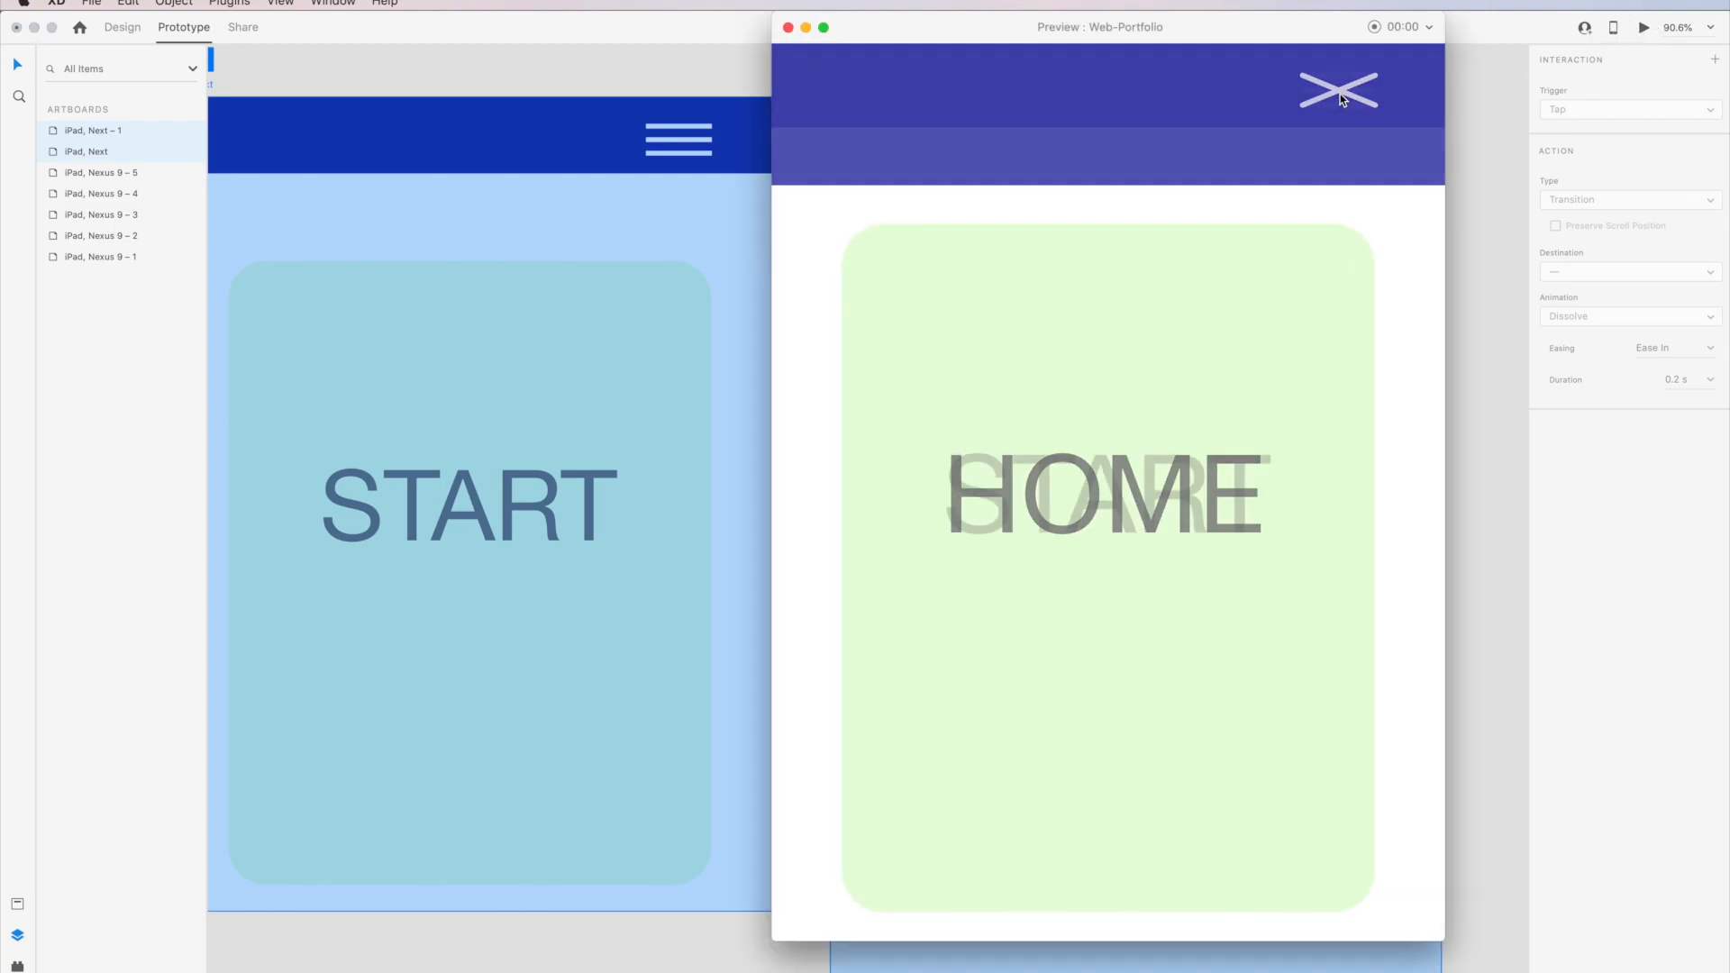
{"action": "left_click", "coordinate": [1345, 101]}
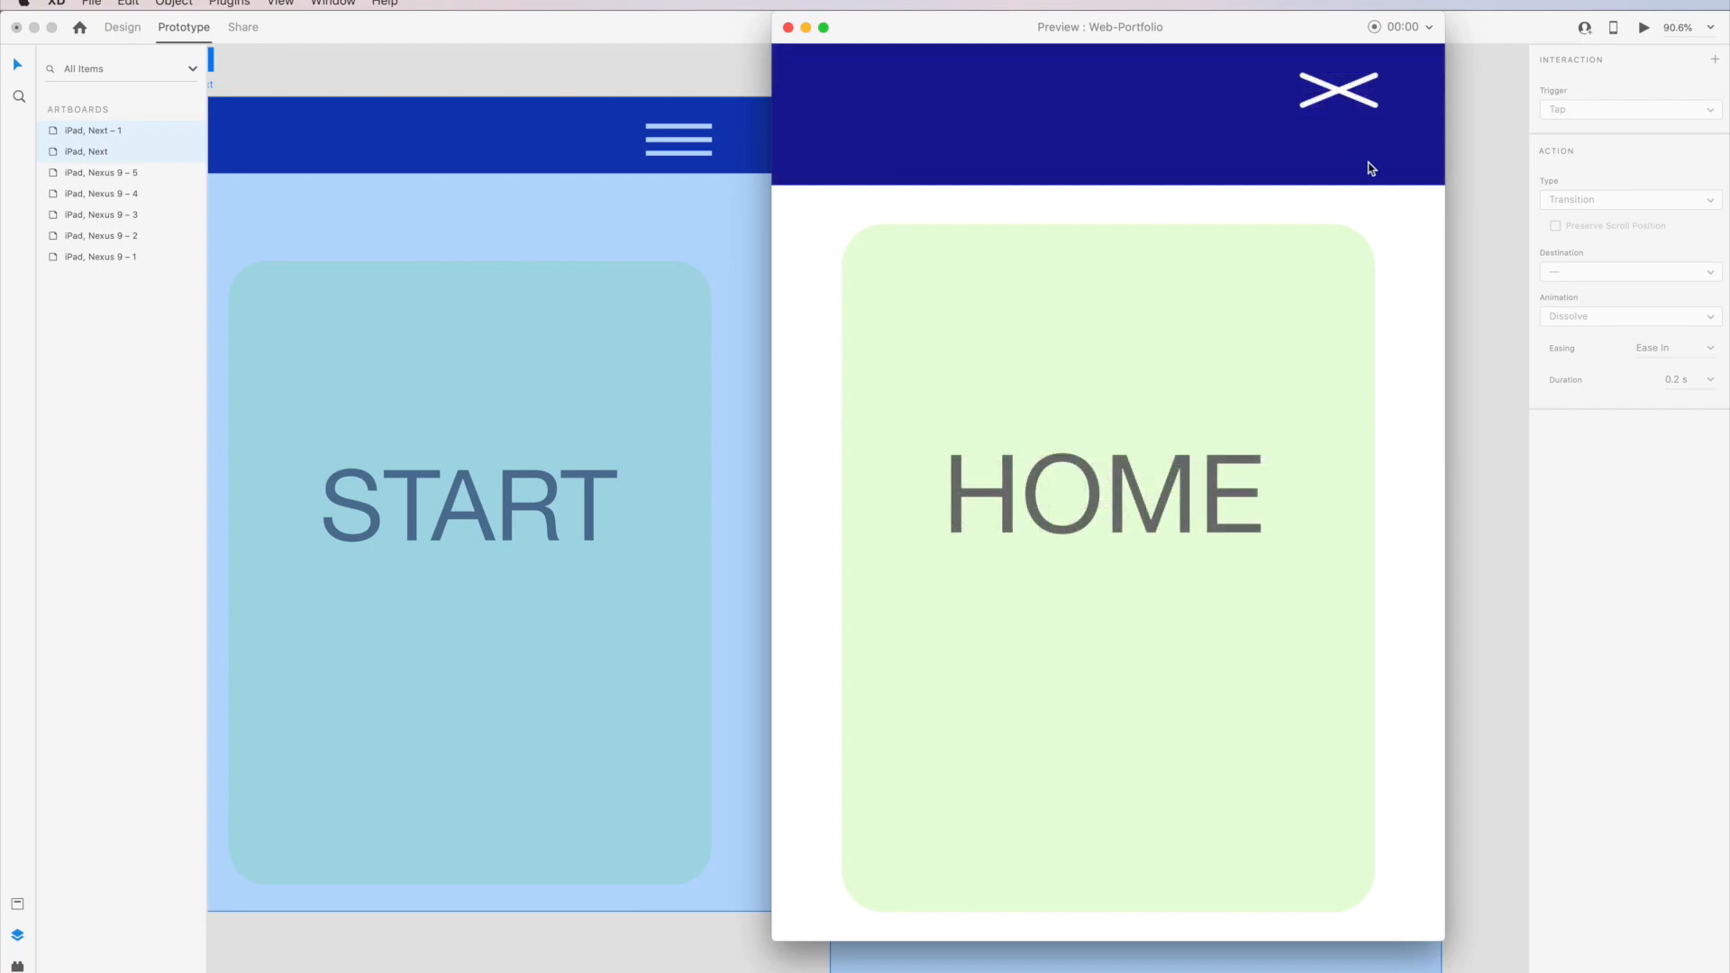
{"action": "left_click_drag", "start_coordinate": [1421, 761], "coordinate": [1385, 187]}
{"action": "left_click_drag", "start_coordinate": [1365, 335], "coordinate": [1325, 741]}
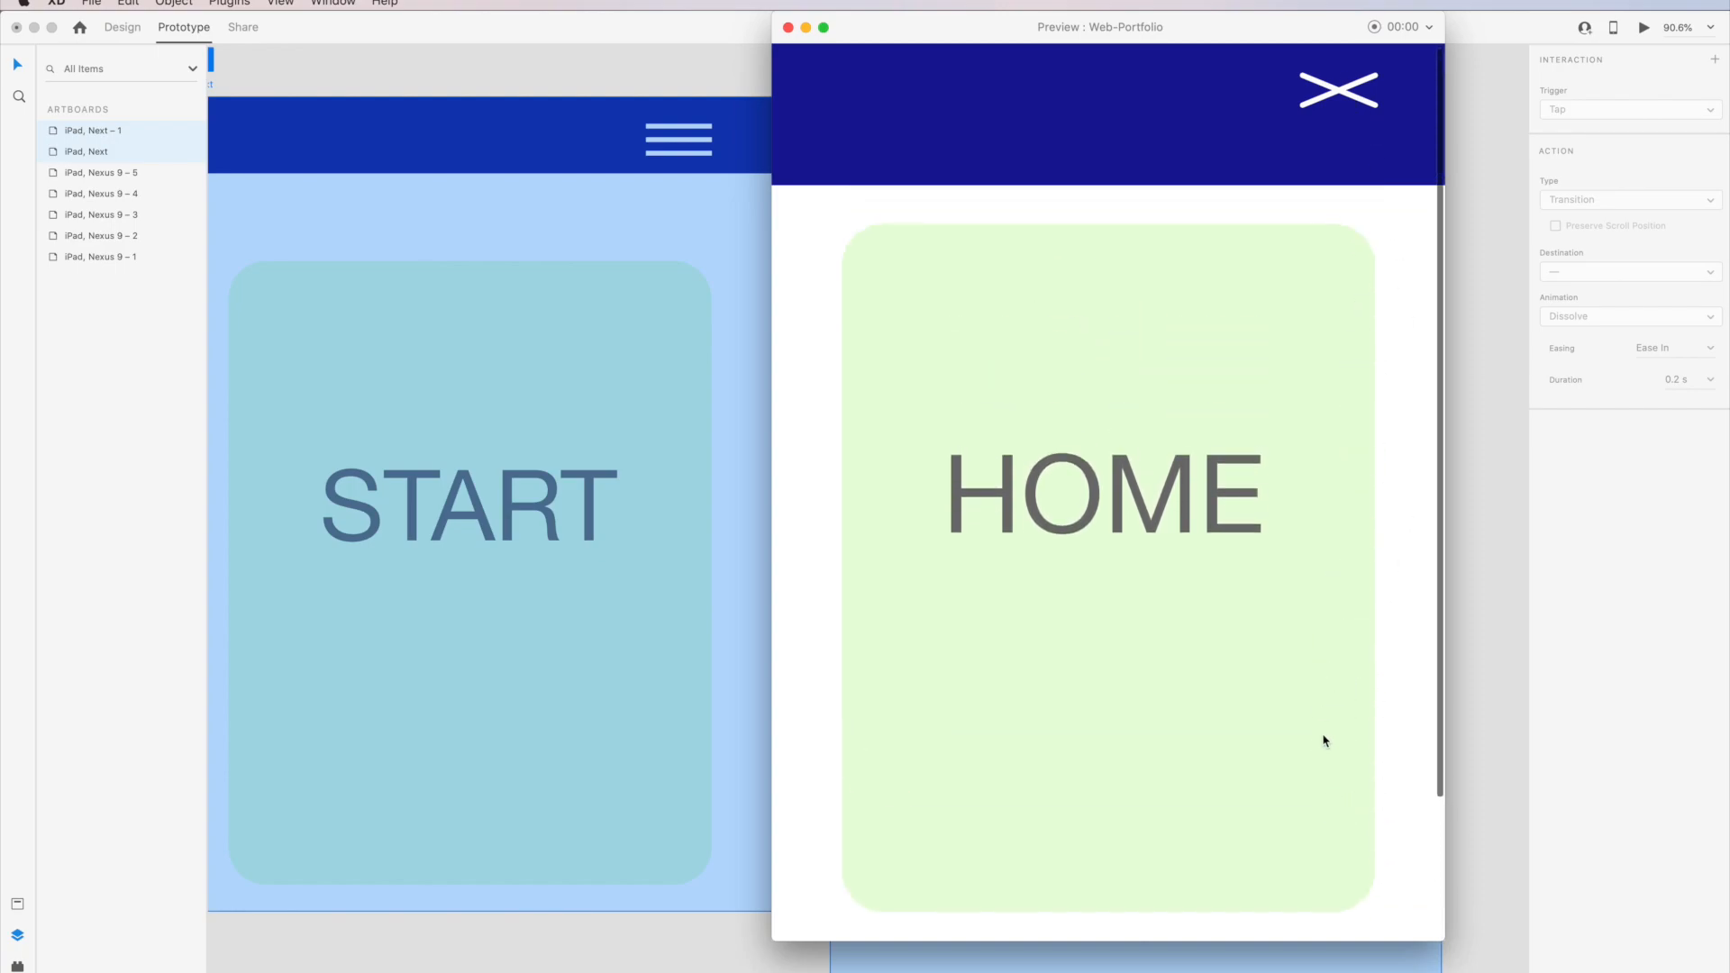
{"action": "left_click", "coordinate": [789, 28]}
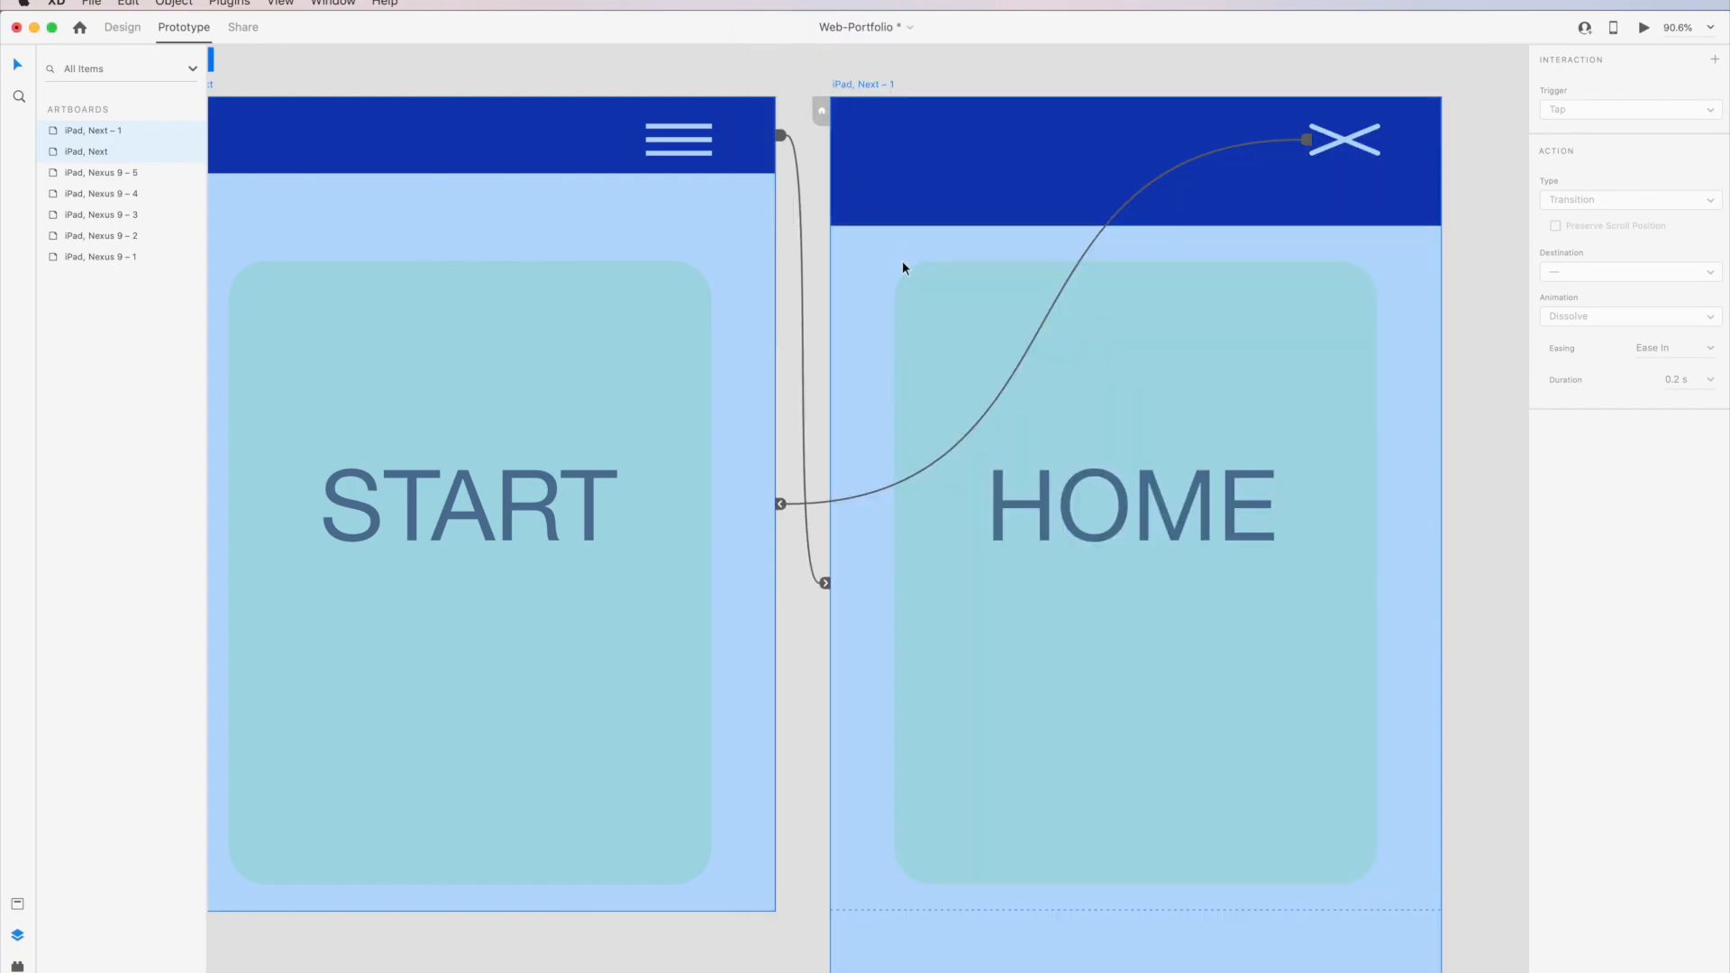
{"action": "left_click", "coordinate": [719, 68]}
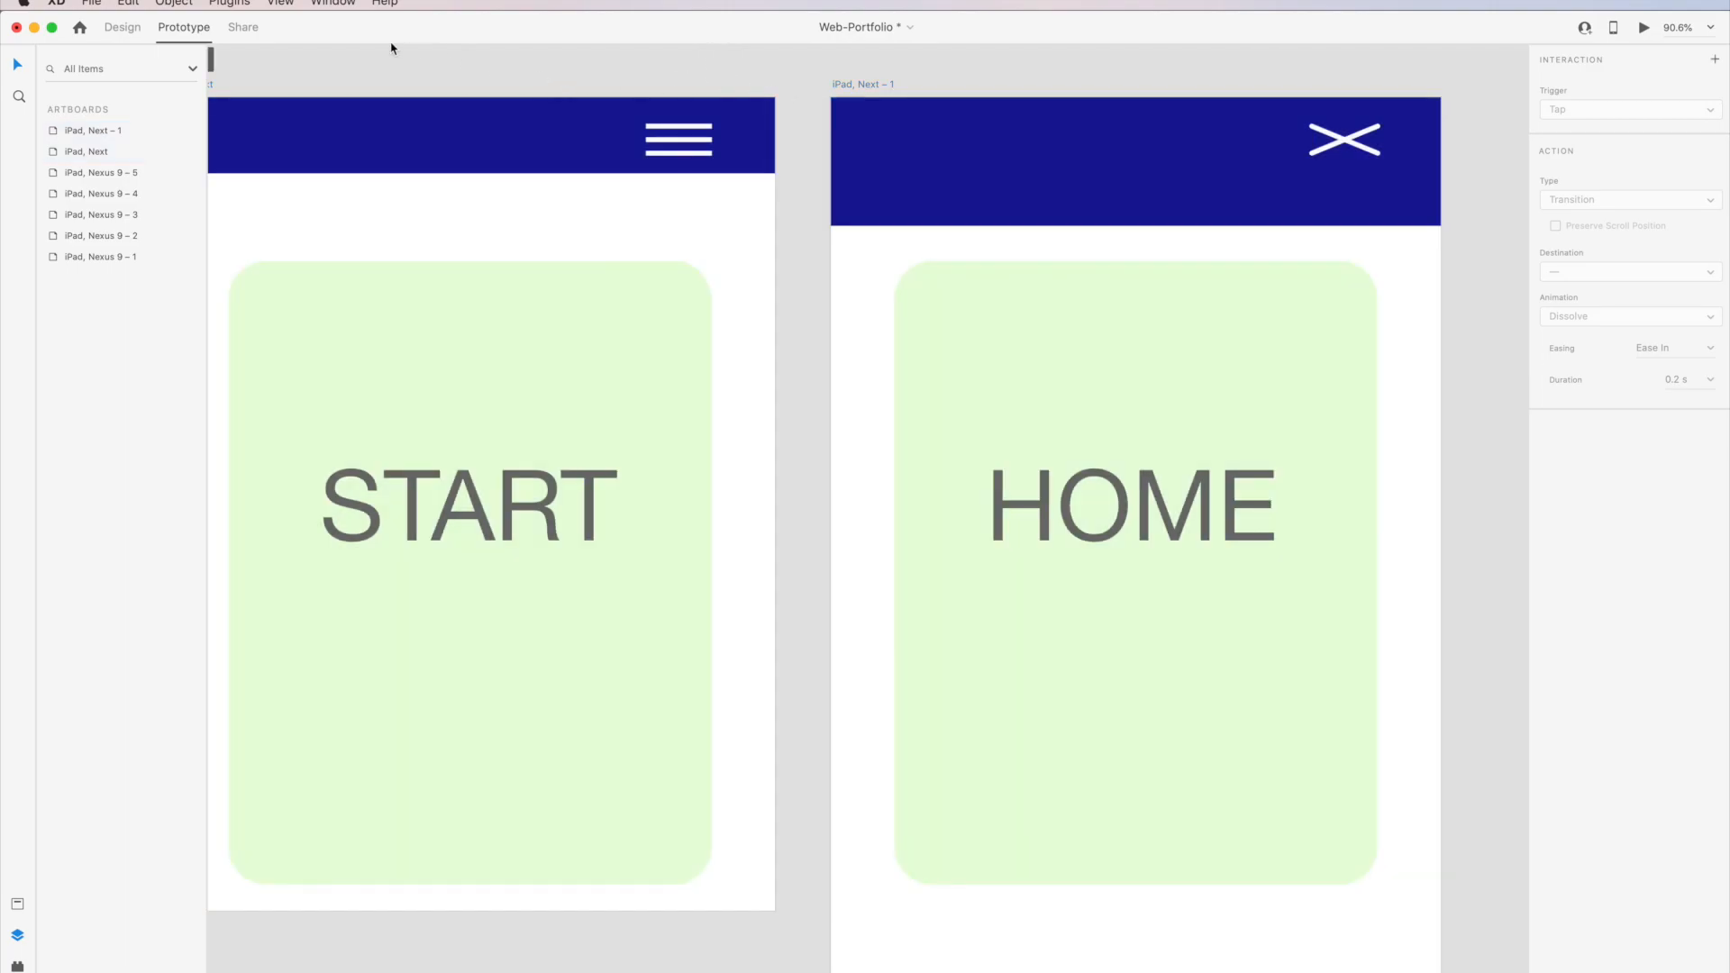
In Design mode, add the text HOME at size 38 to the lower part of the iPad, Next – 1 banner, above the green card's left edge.
{"action": "left_click", "coordinate": [125, 27]}
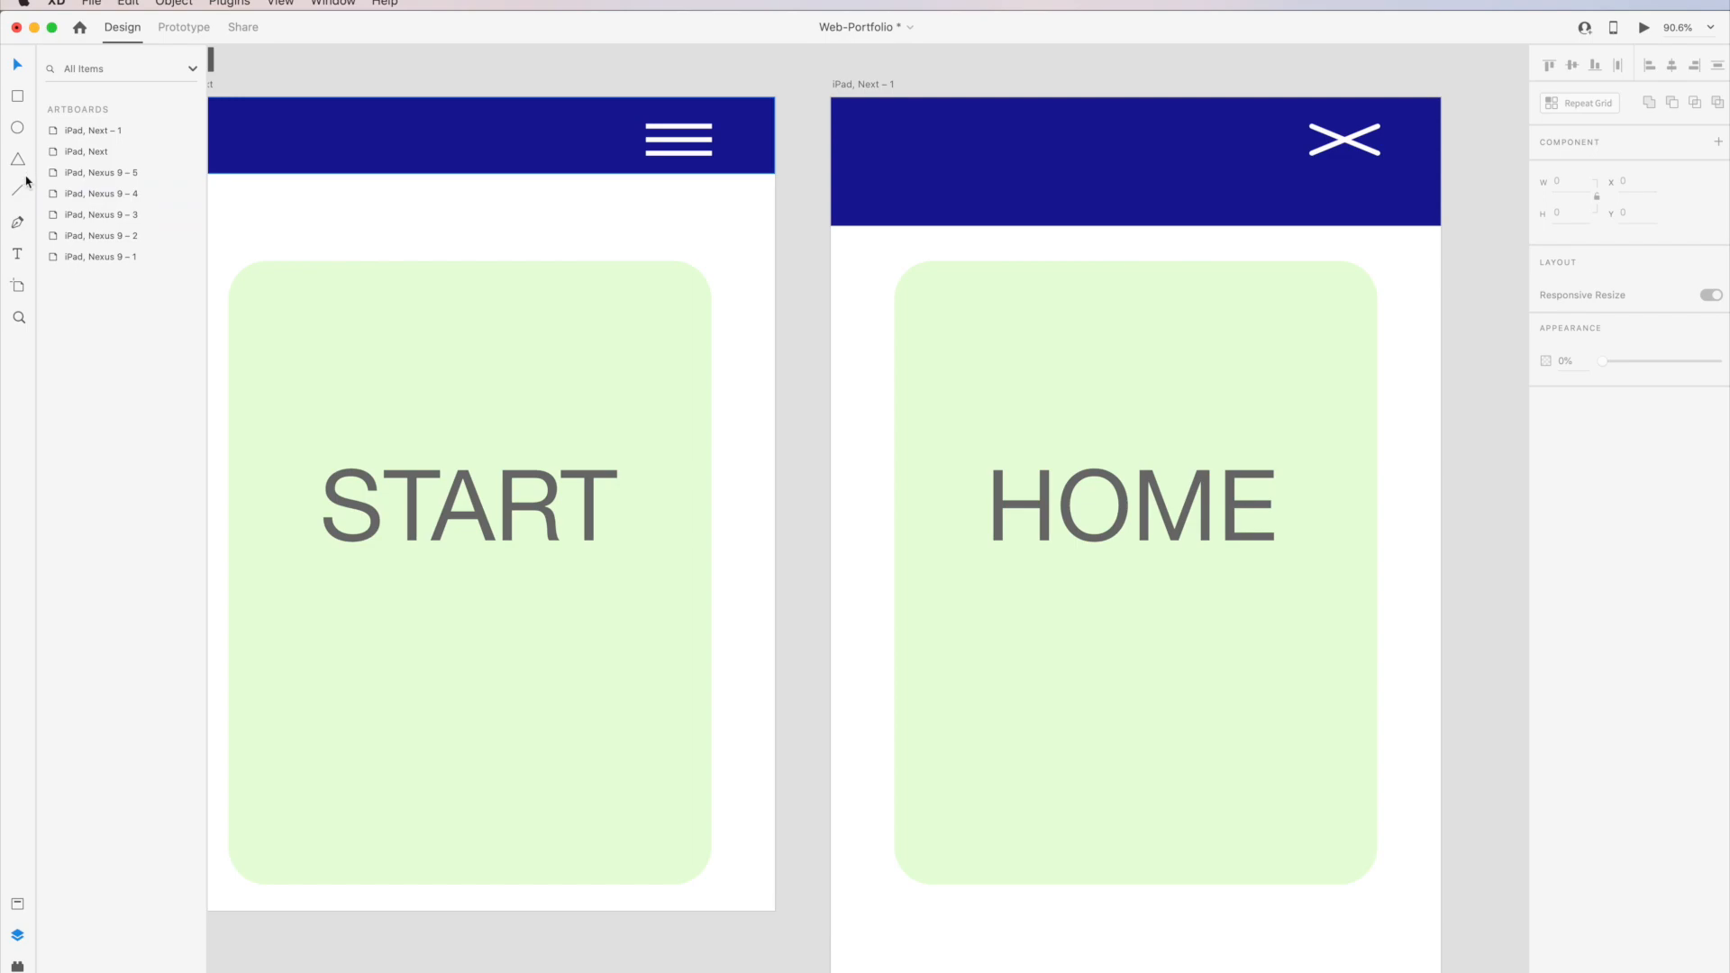
{"action": "left_click", "coordinate": [18, 256]}
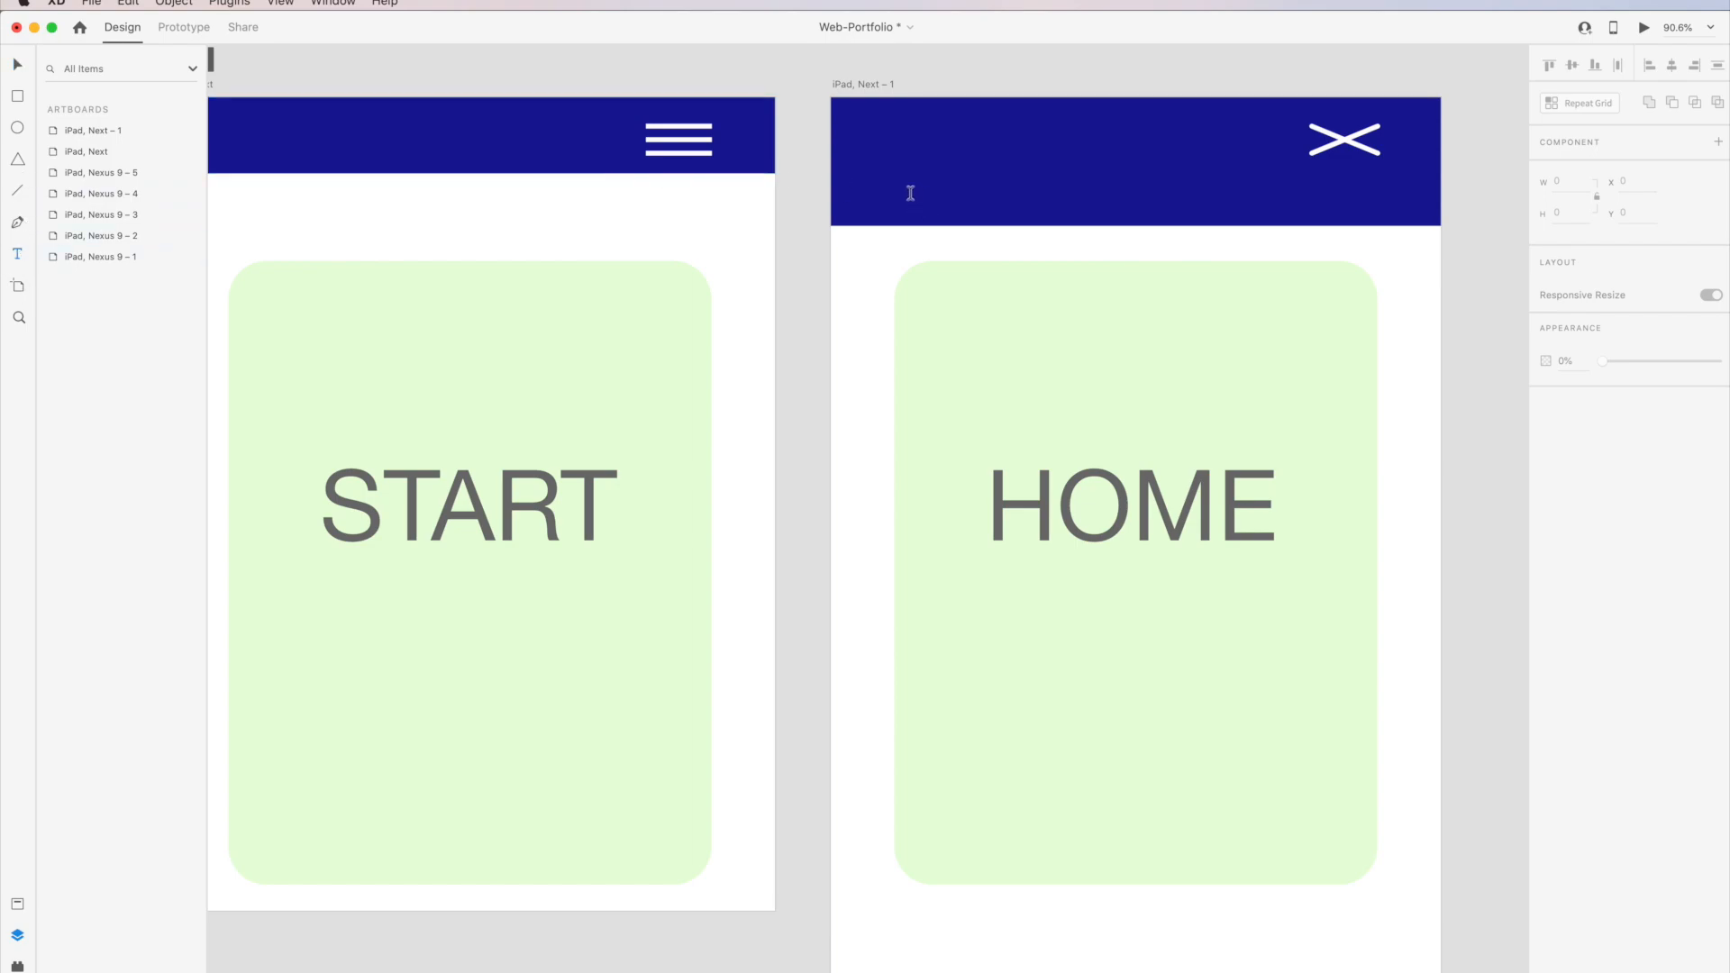
{"action": "left_click", "coordinate": [904, 195]}
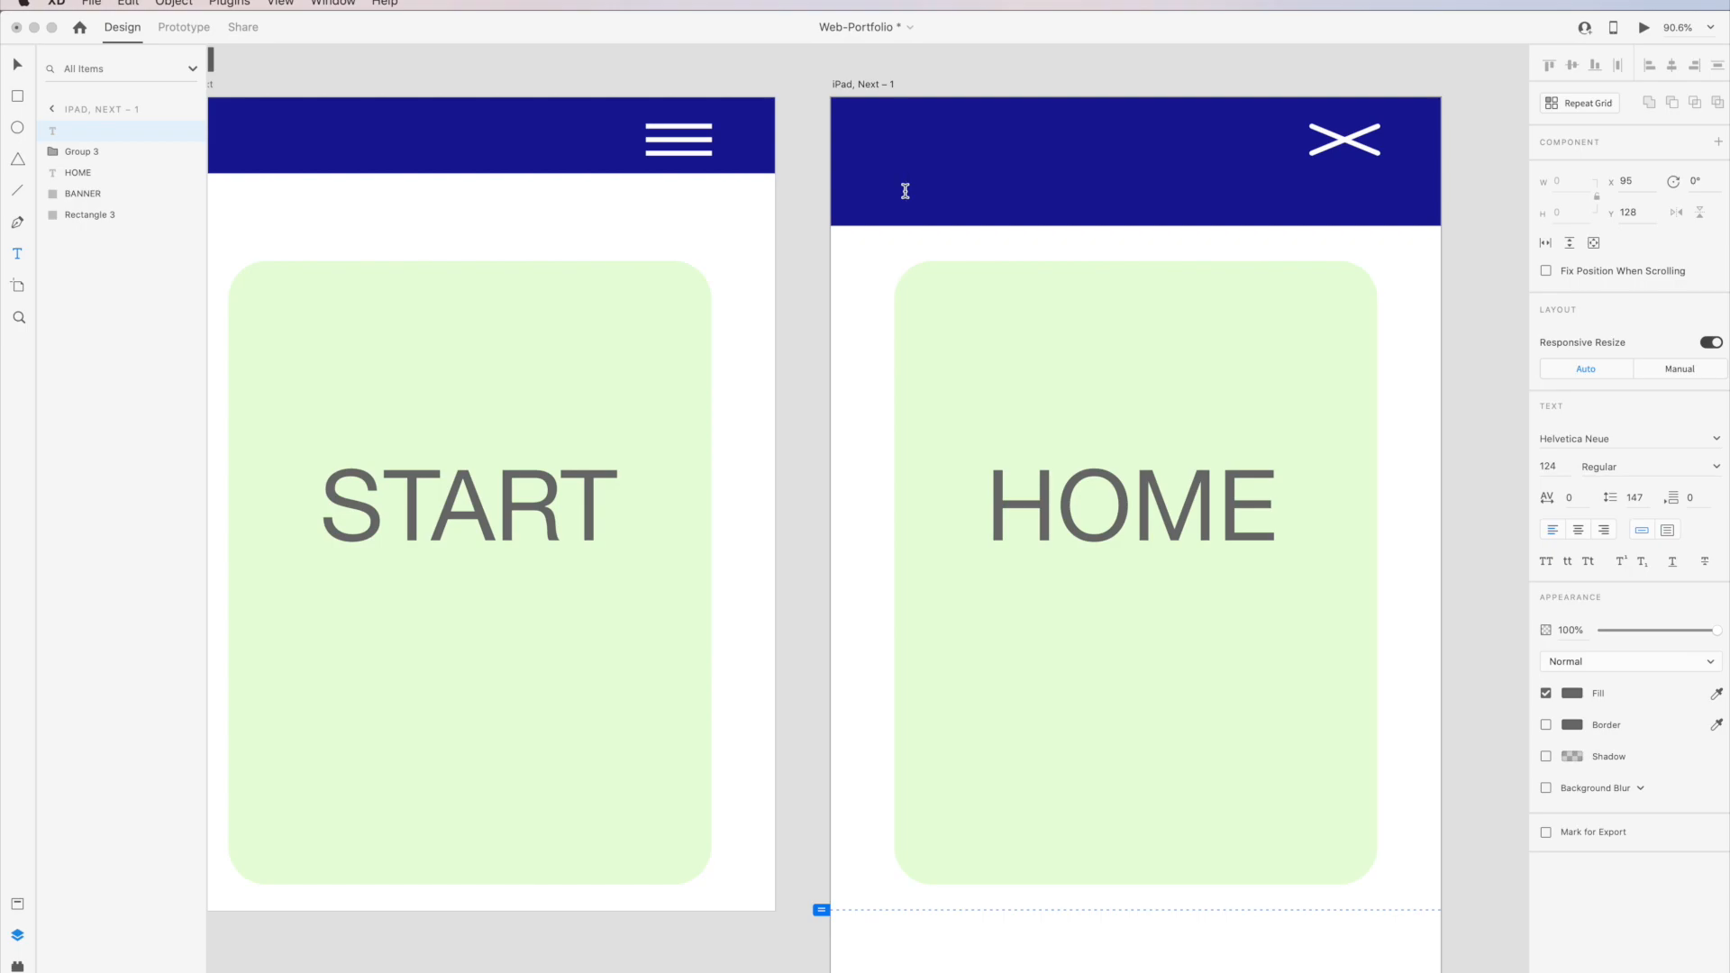
{"action": "type", "text": "H"}
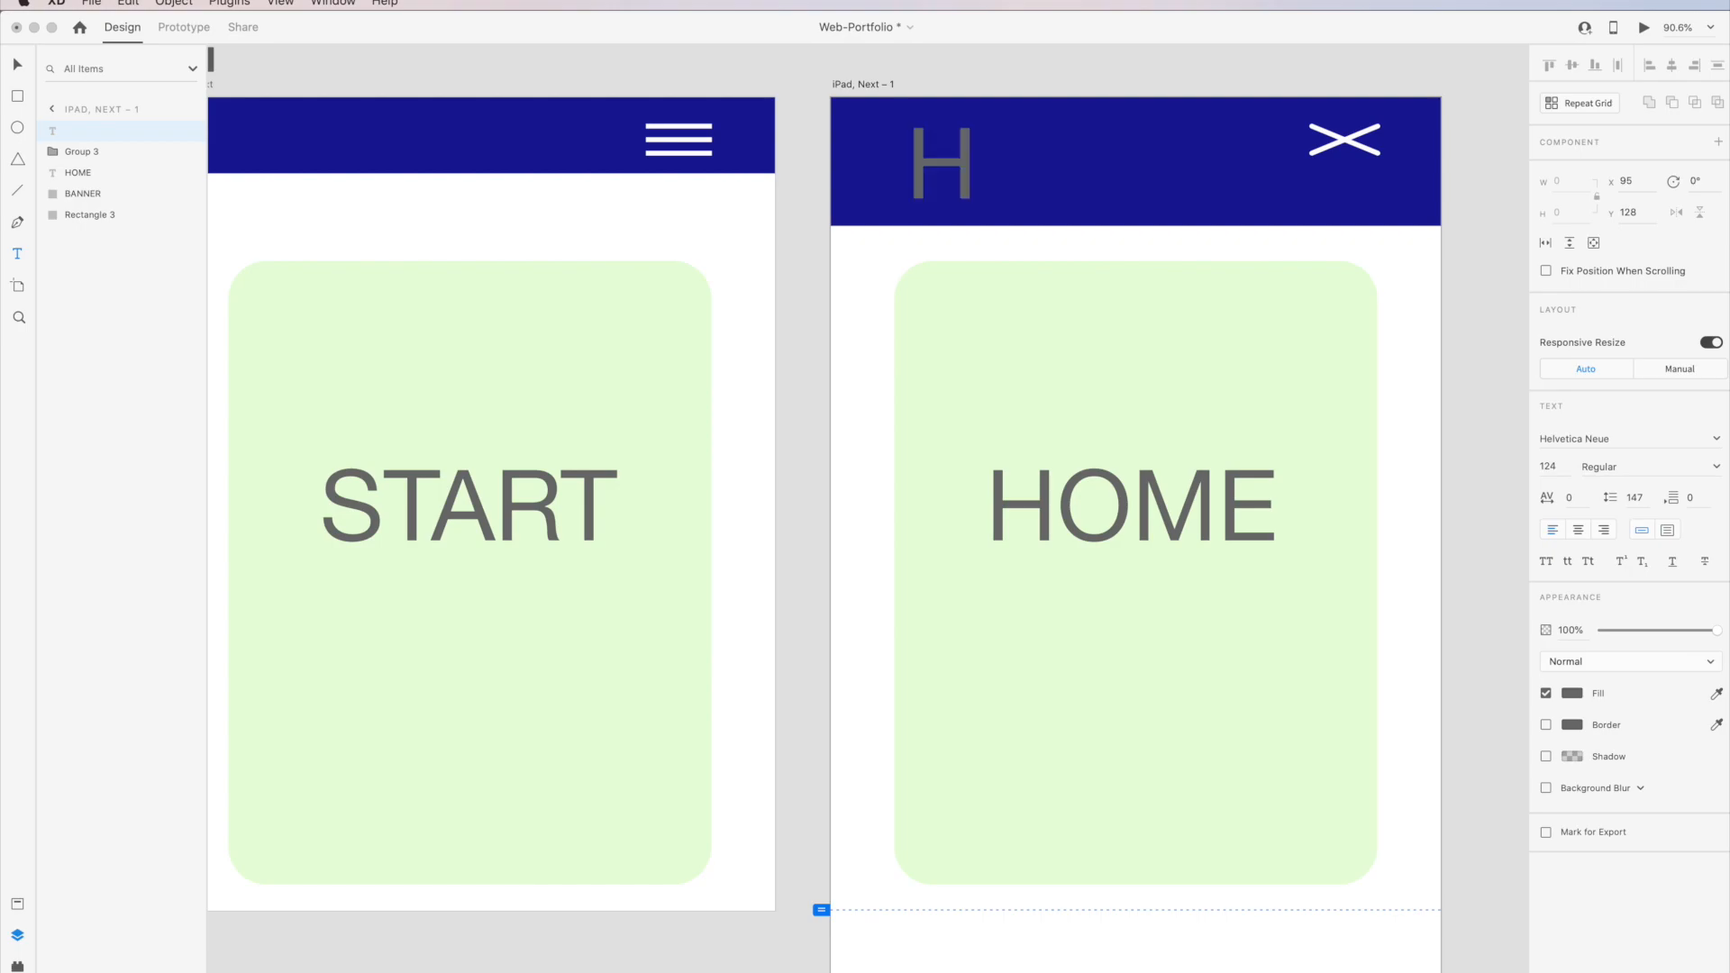
{"action": "type", "text": "O"}
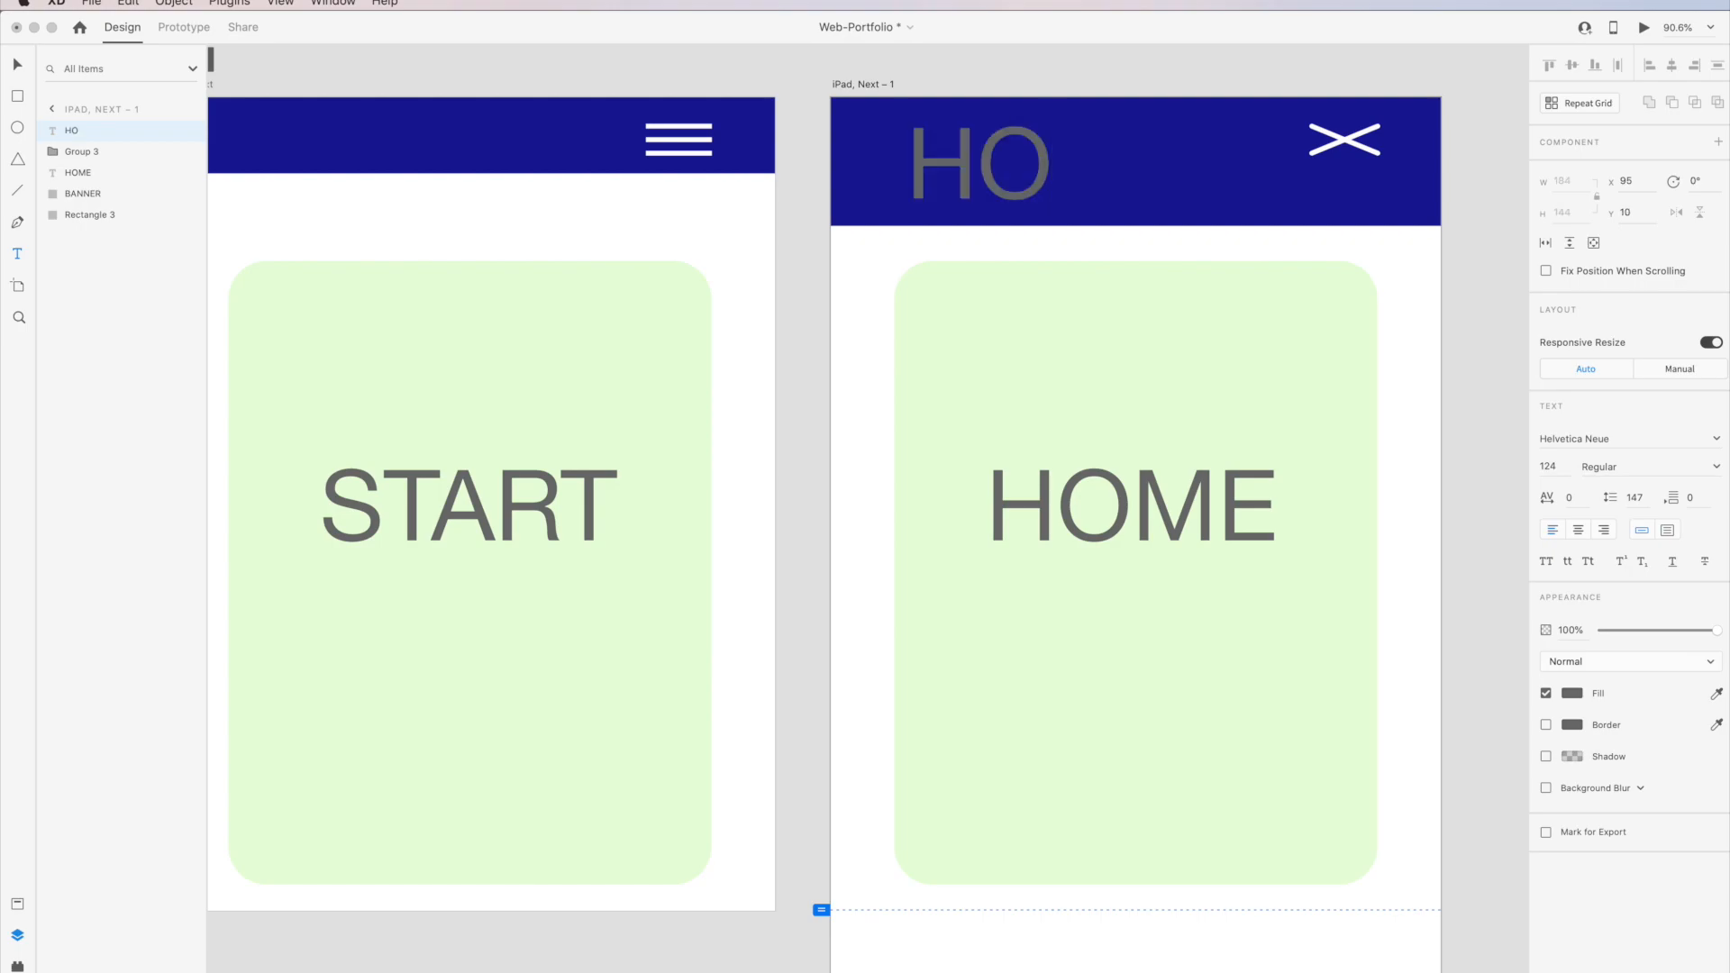
{"action": "type", "text": "ME"}
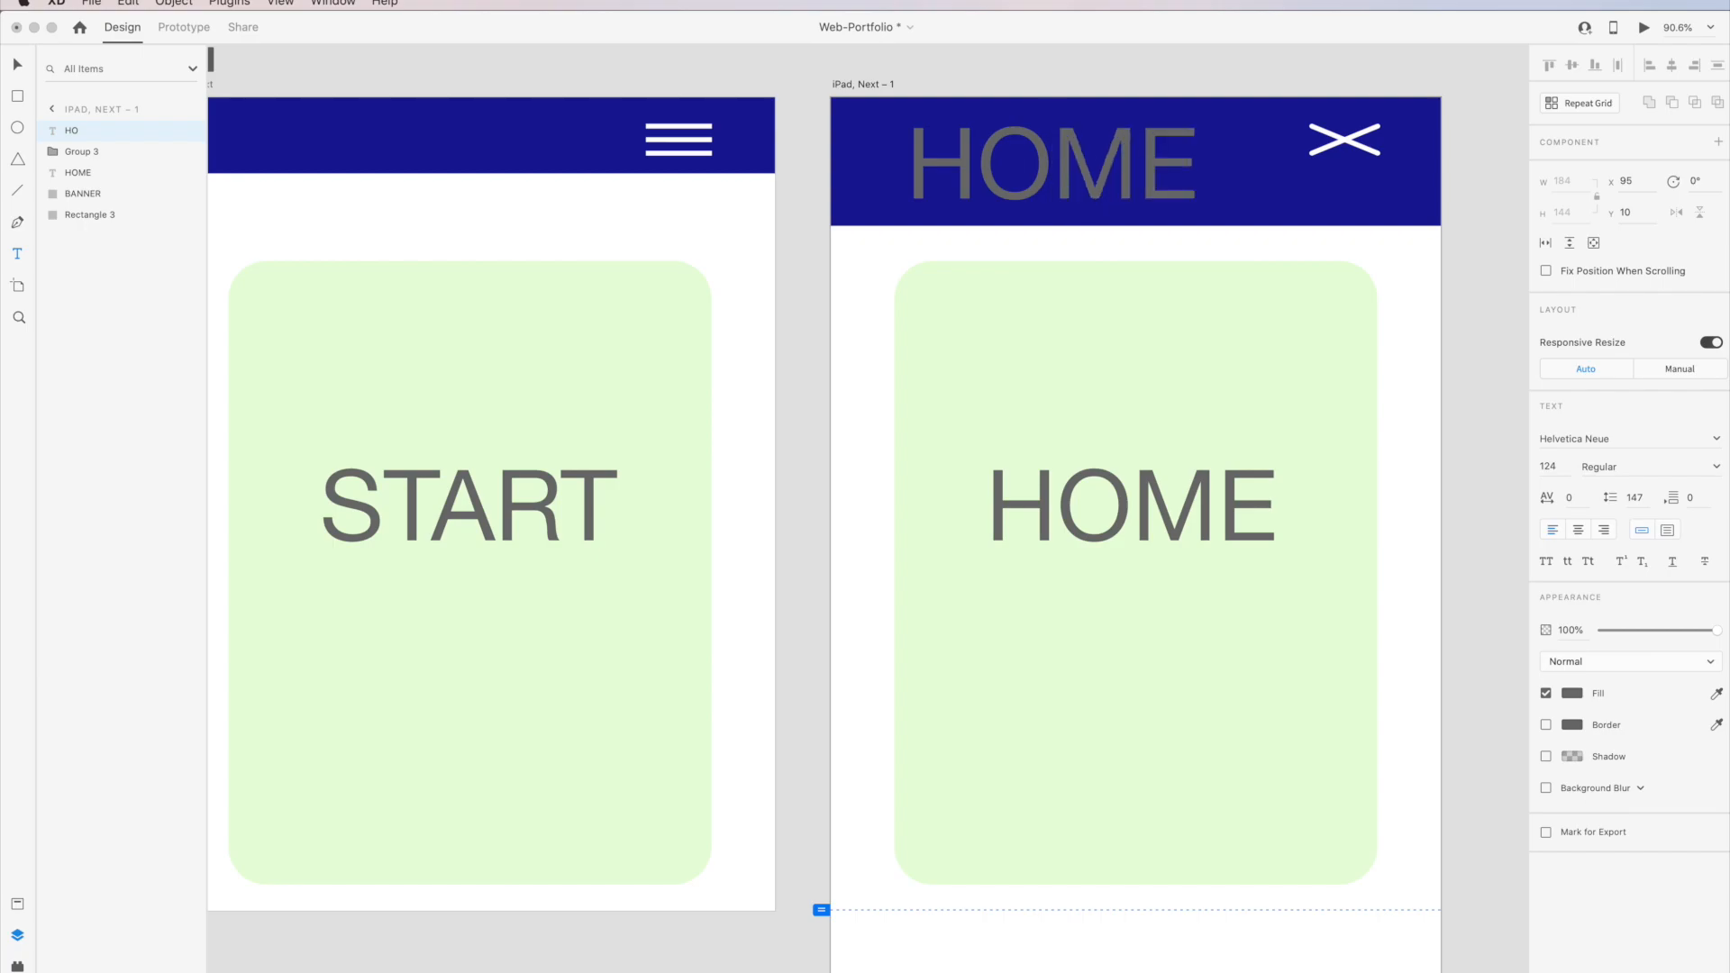
{"action": "key", "text": "Escape"}
{"action": "left_click_drag", "start_coordinate": [1053, 219], "coordinate": [957, 209]}
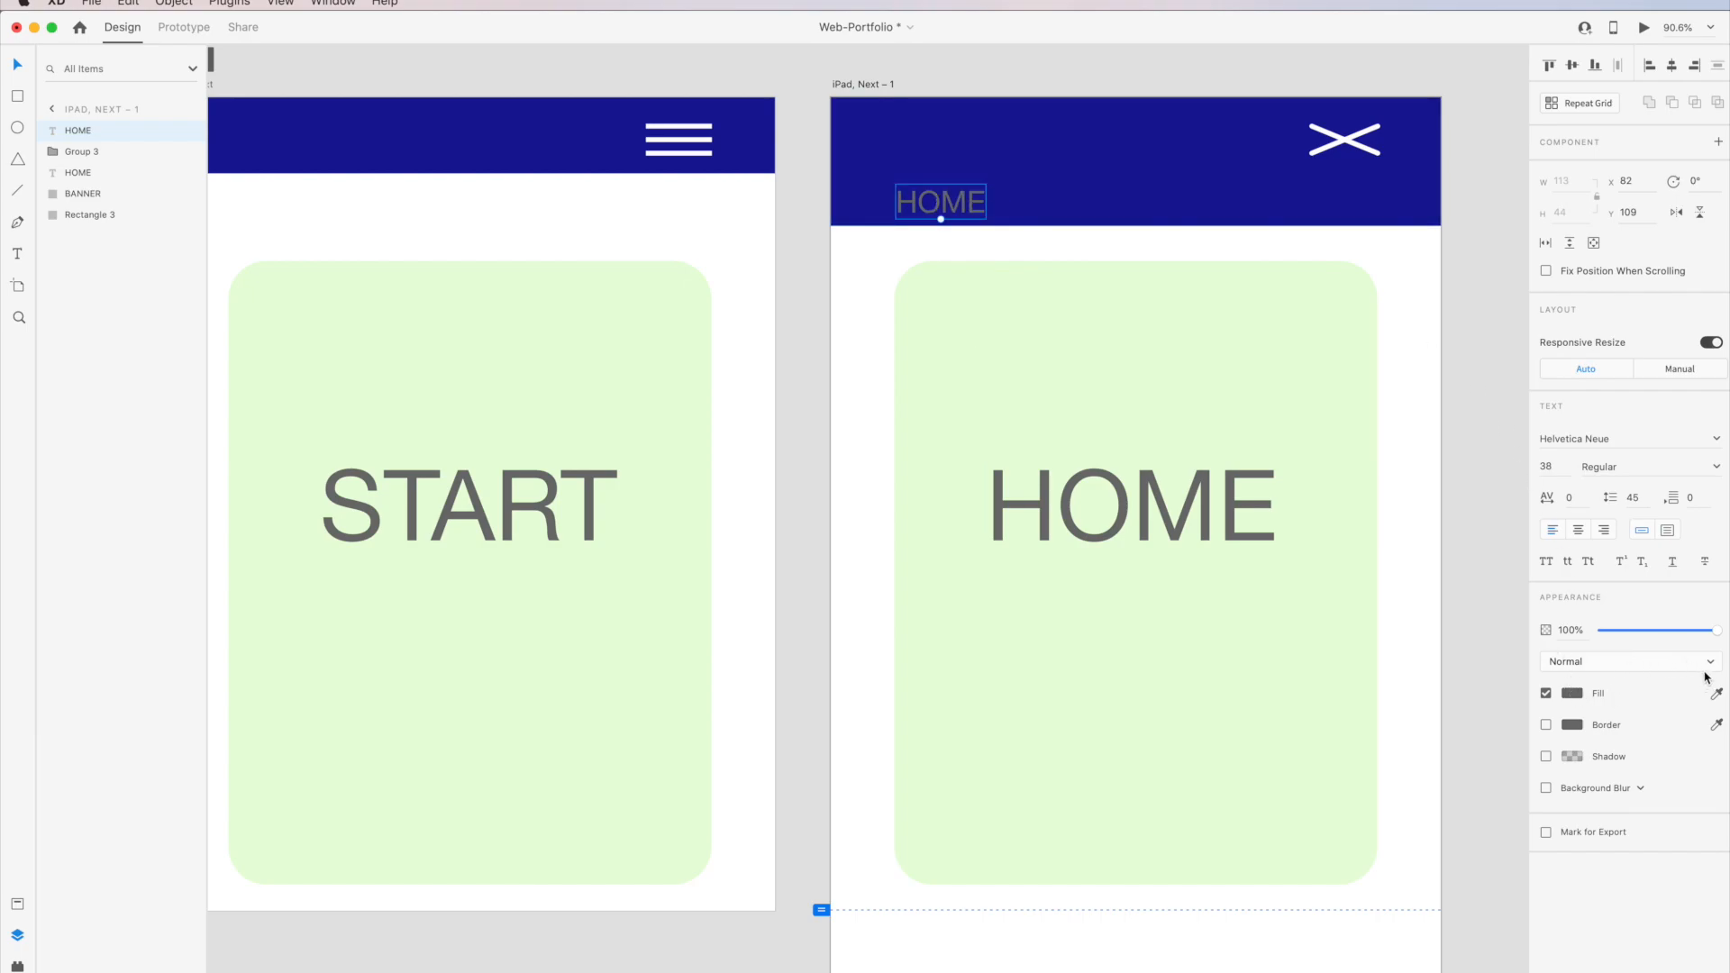
Change the fill of the small HOME text in the banner to a pale, pinkish off-white.
{"action": "left_click", "coordinate": [1572, 693]}
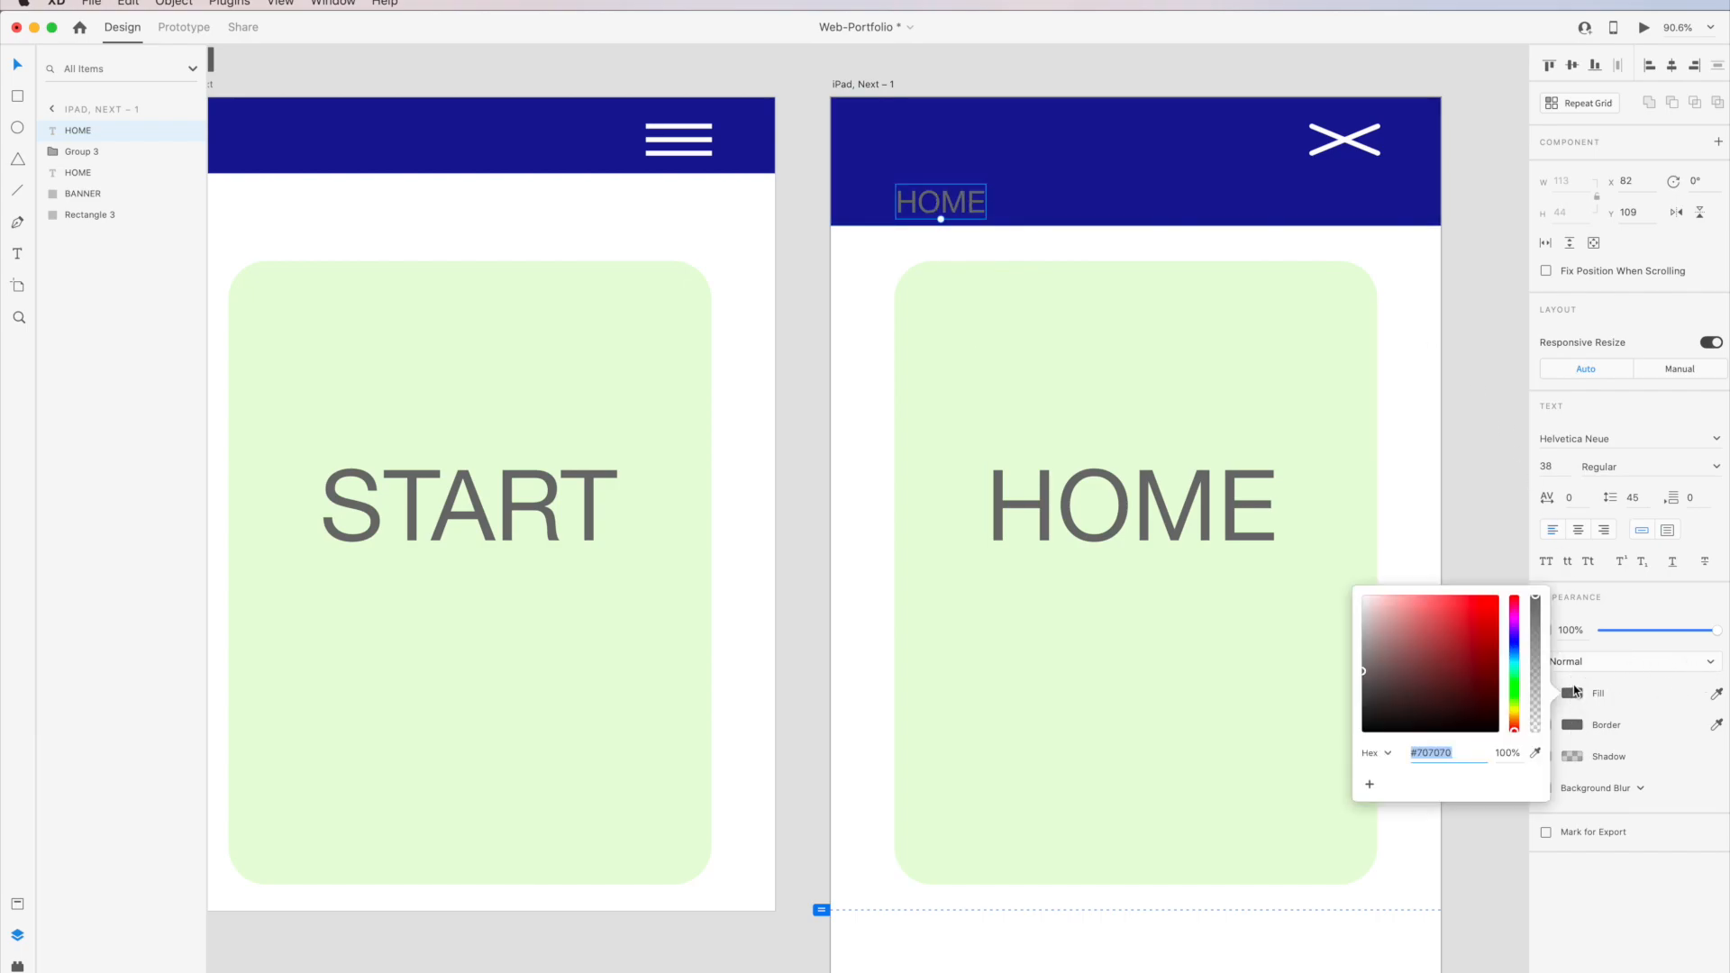
{"action": "left_click", "coordinate": [1363, 597]}
{"action": "left_click", "coordinate": [1442, 184]}
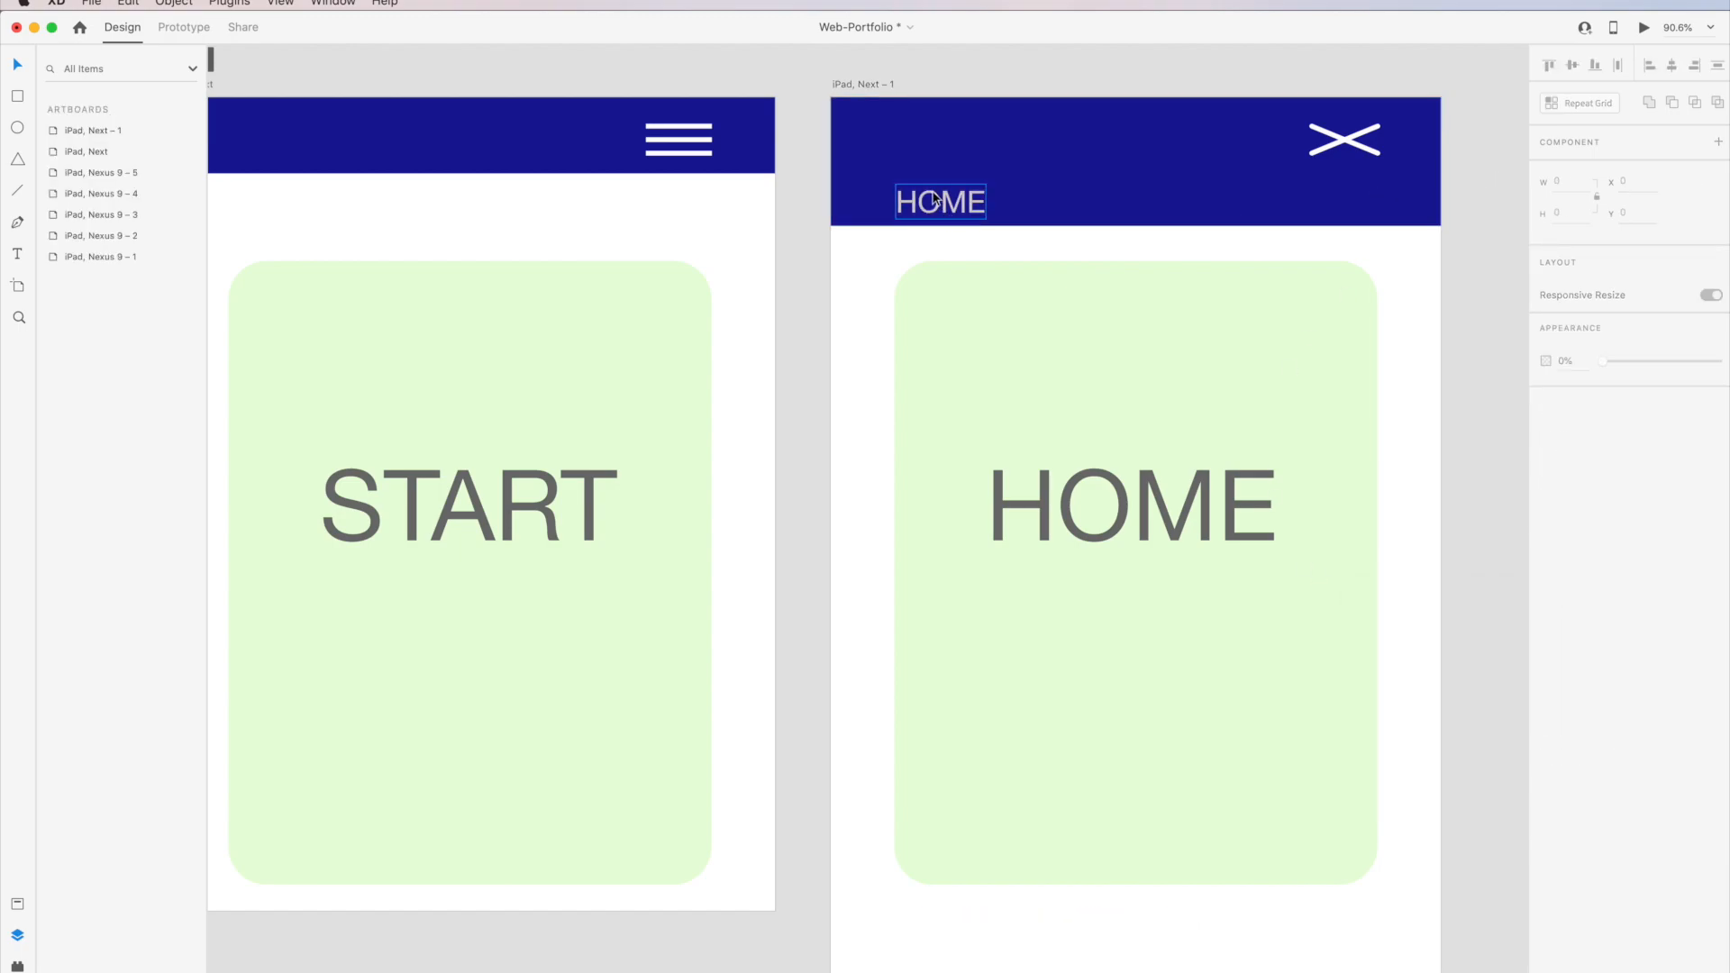
Duplicate the banner's HOME text three times in a horizontal row and adjust the spacing of the two middle copies.
{"action": "left_click_drag", "start_coordinate": [949, 210], "coordinate": [1341, 206]}
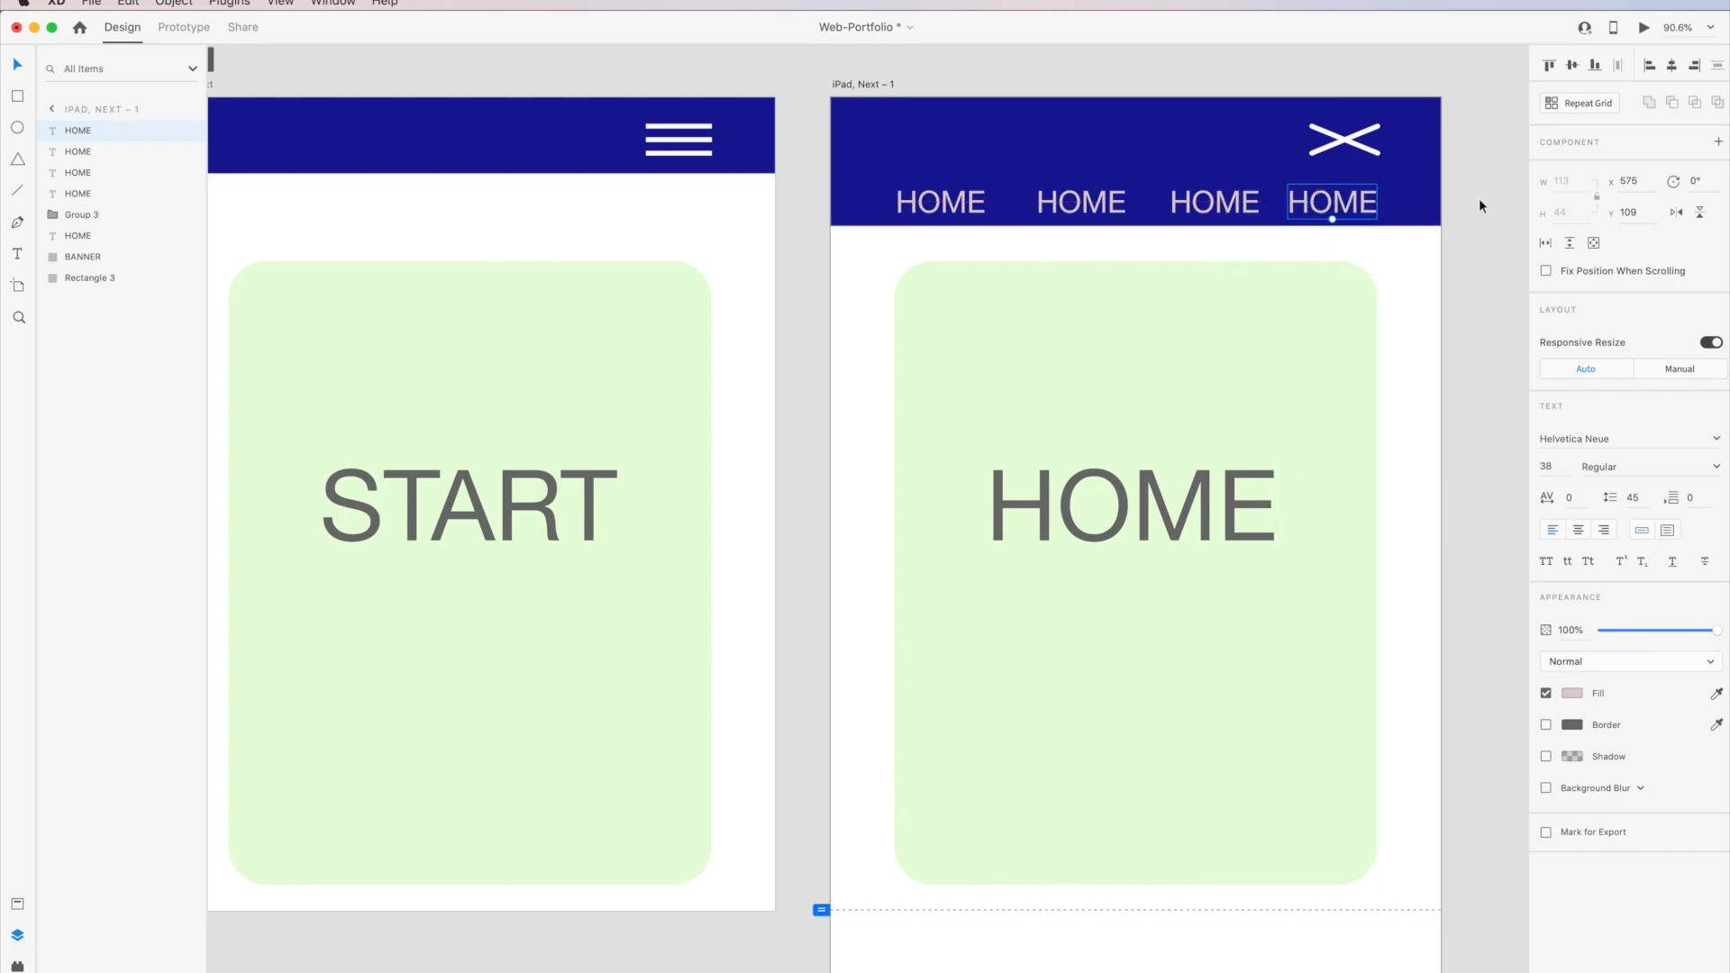
{"action": "left_click", "coordinate": [1478, 200]}
{"action": "left_click", "coordinate": [1204, 206]}
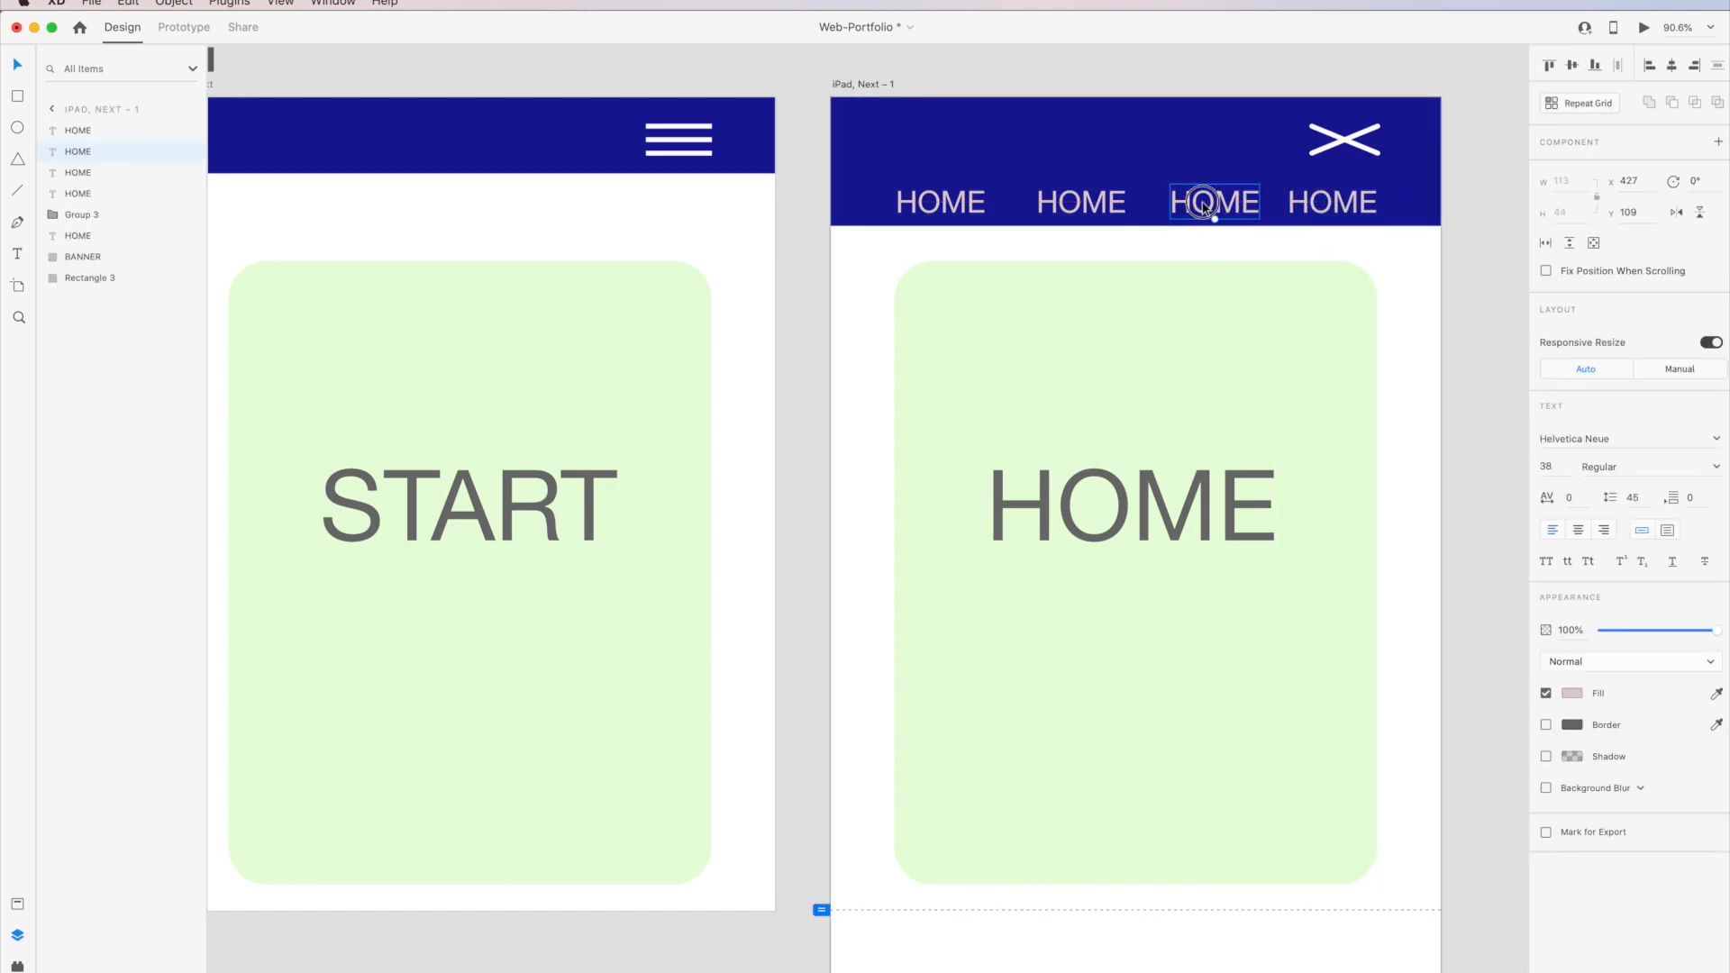
{"action": "left_click_drag", "start_coordinate": [1204, 207], "coordinate": [1195, 206]}
{"action": "left_click", "coordinate": [1041, 191], "text": "shift"}
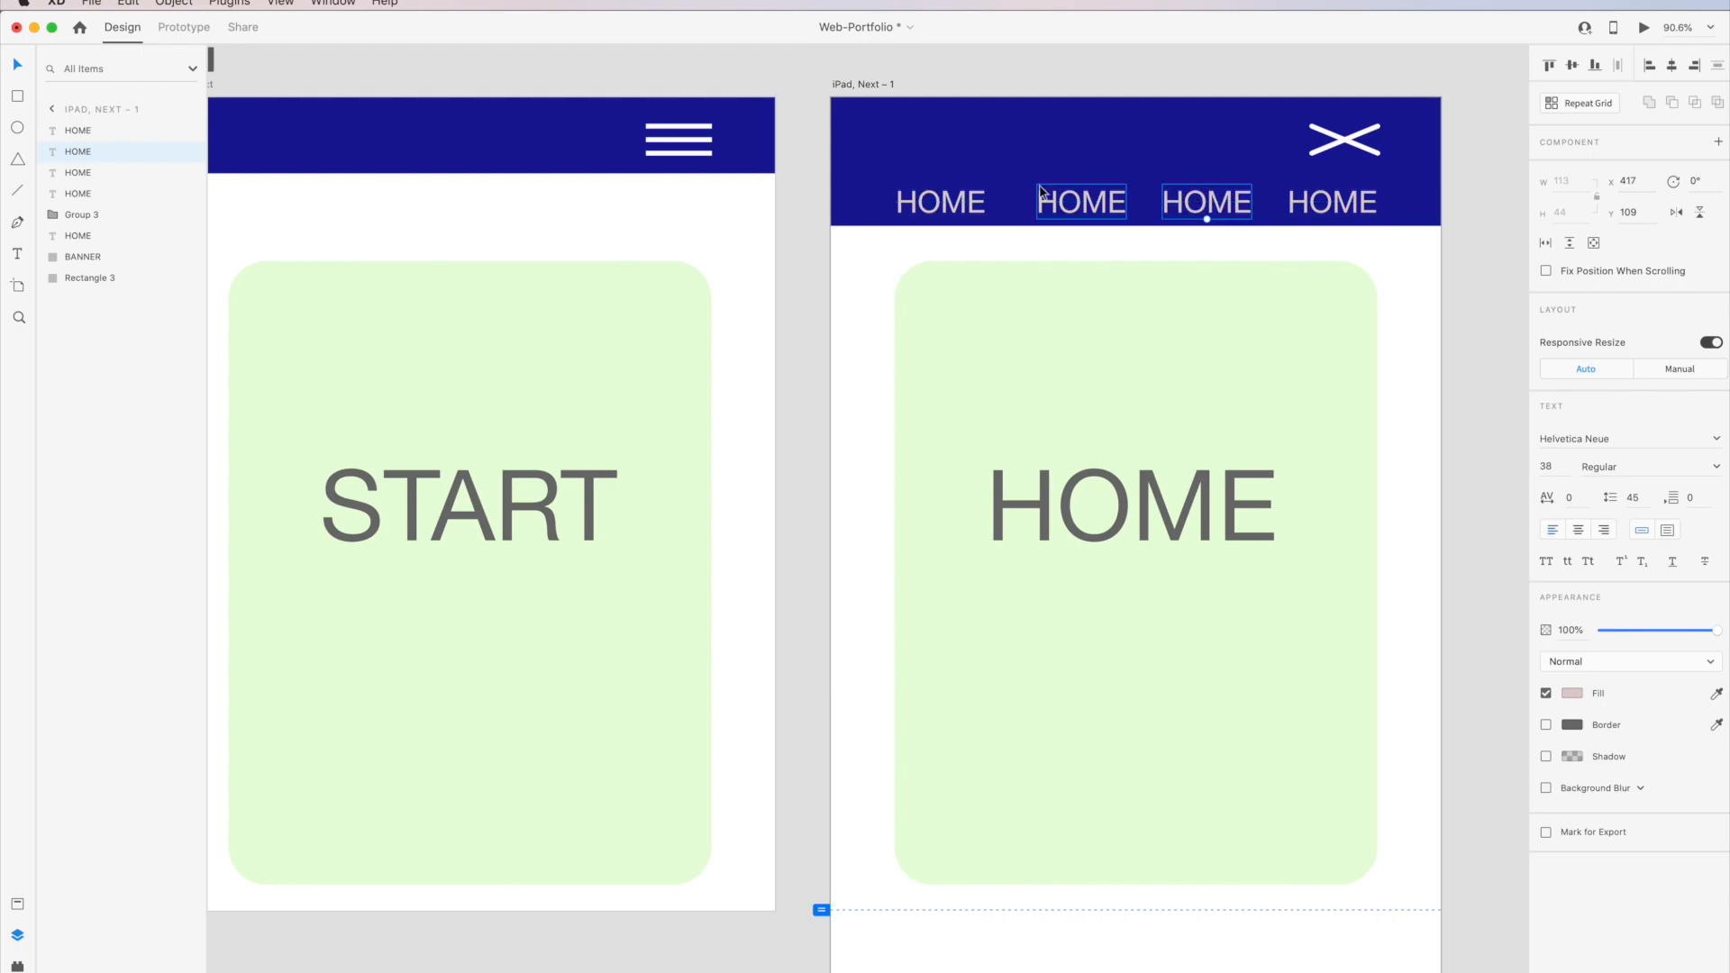
{"action": "left_click_drag", "start_coordinate": [1043, 201], "coordinate": [1027, 204]}
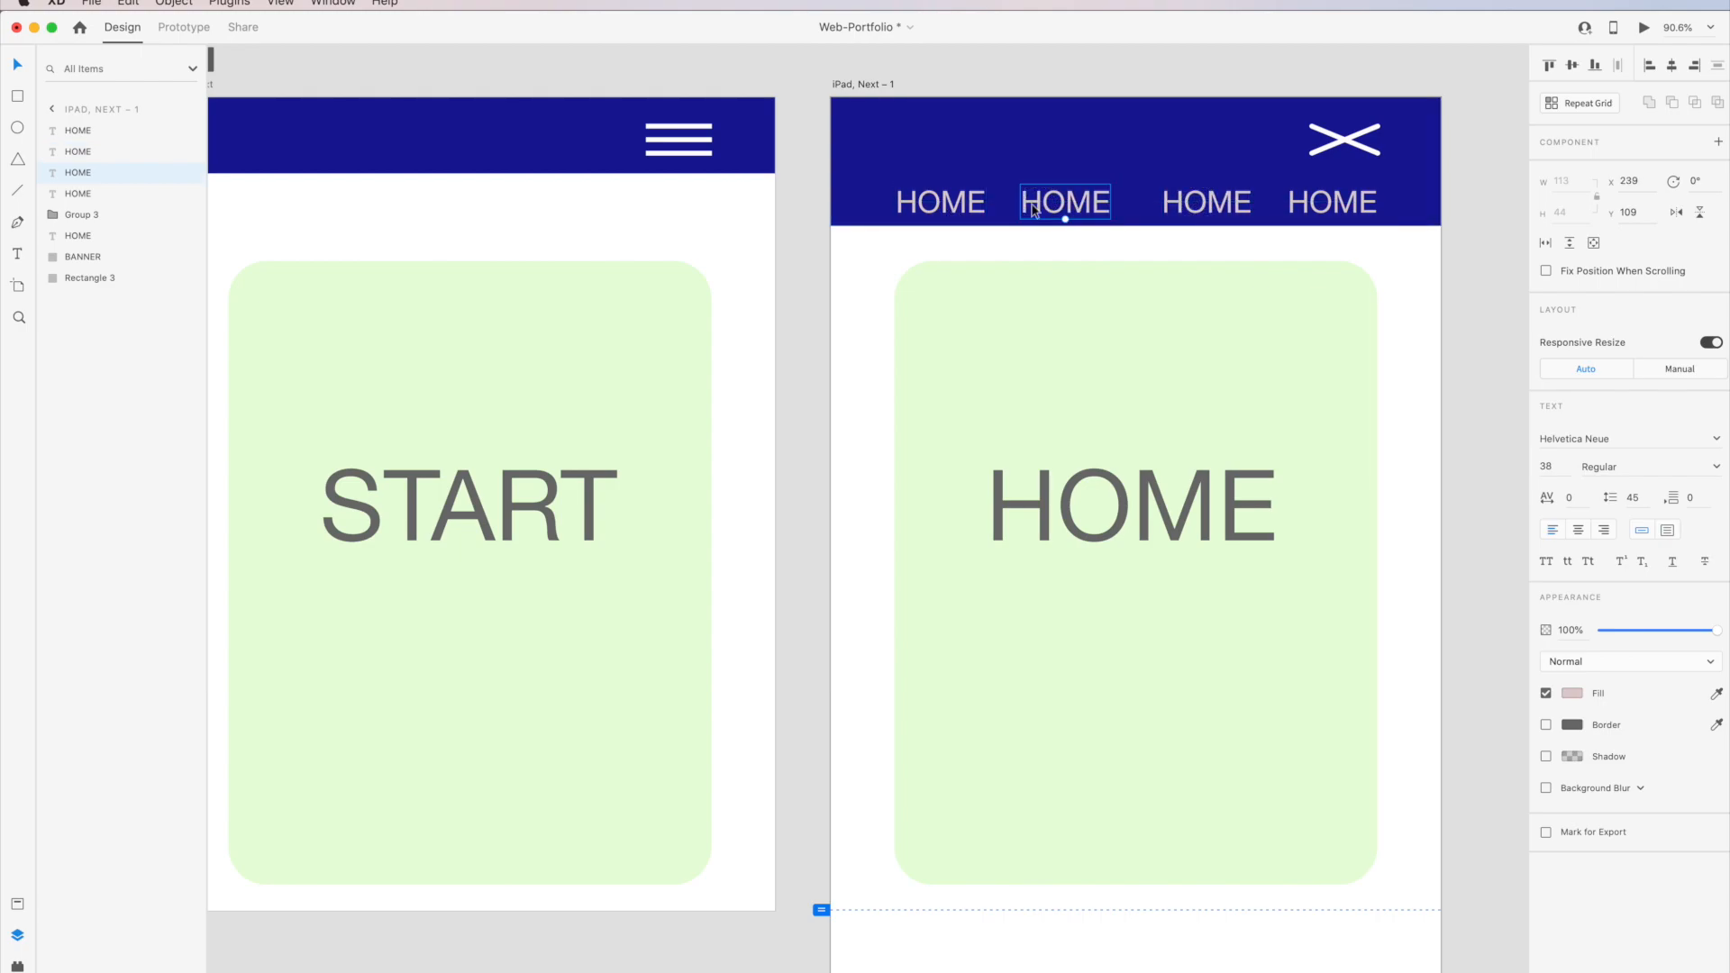
Change the second HOME label in the banner's menu row to ABOUT.
{"action": "double_click", "coordinate": [1105, 203]}
{"action": "left_click_drag", "start_coordinate": [1103, 201], "coordinate": [1027, 198]}
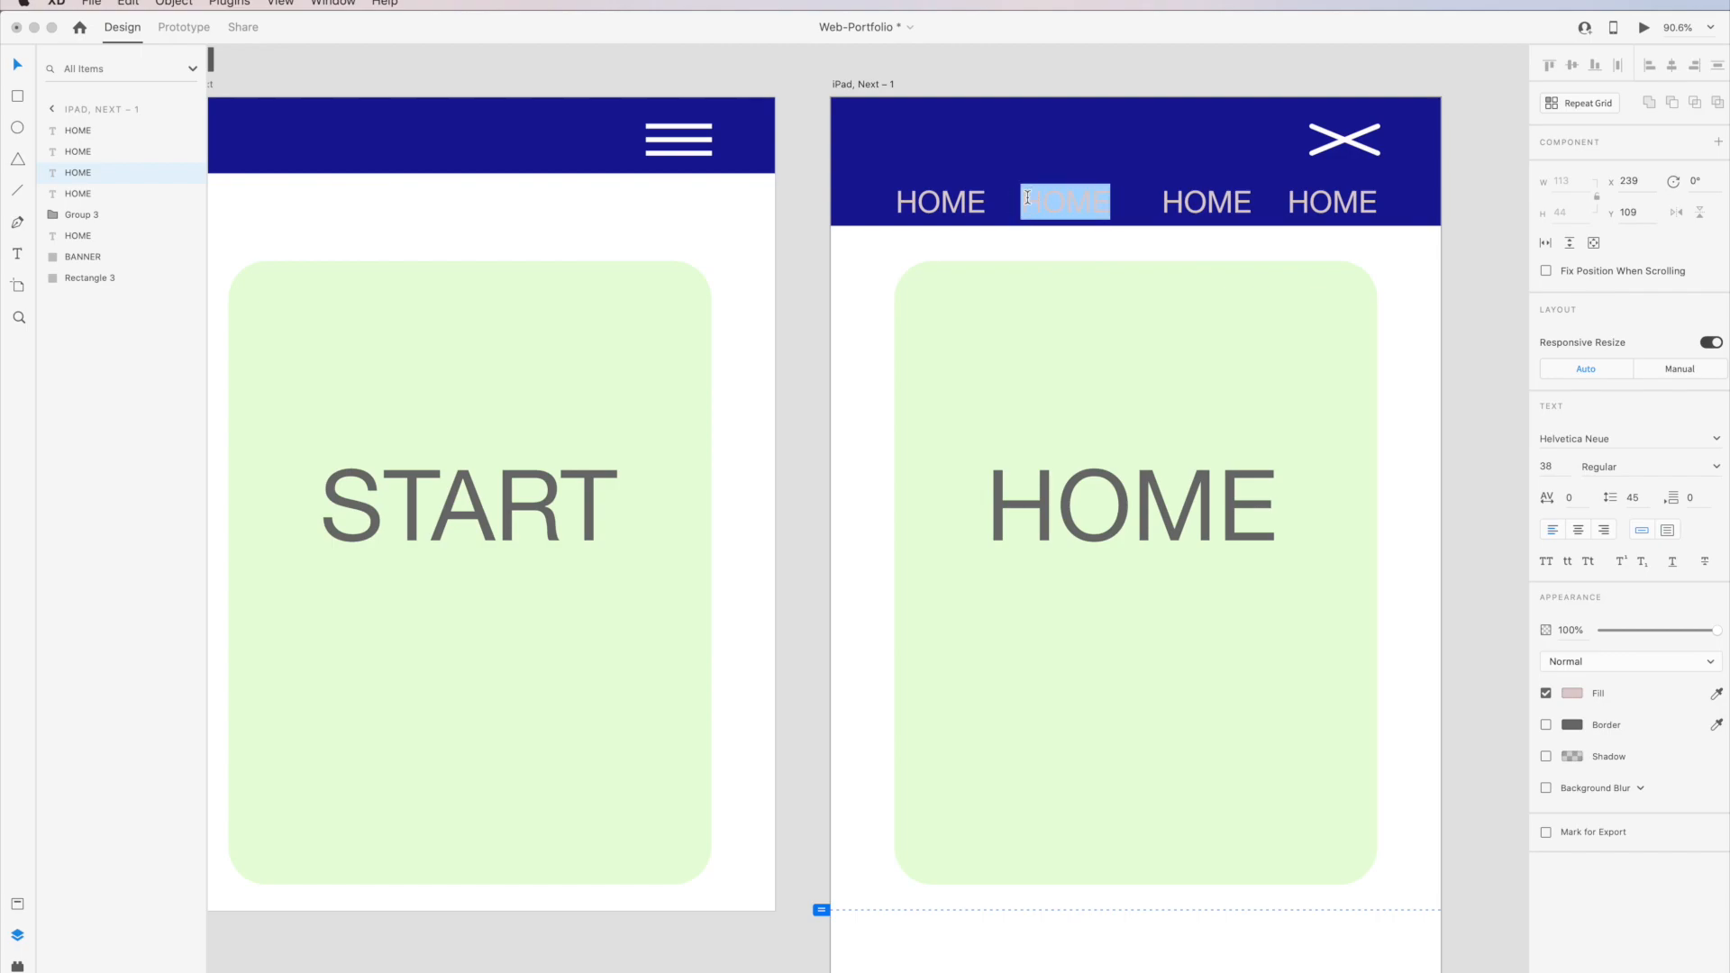
{"action": "type", "text": "ABOUT"}
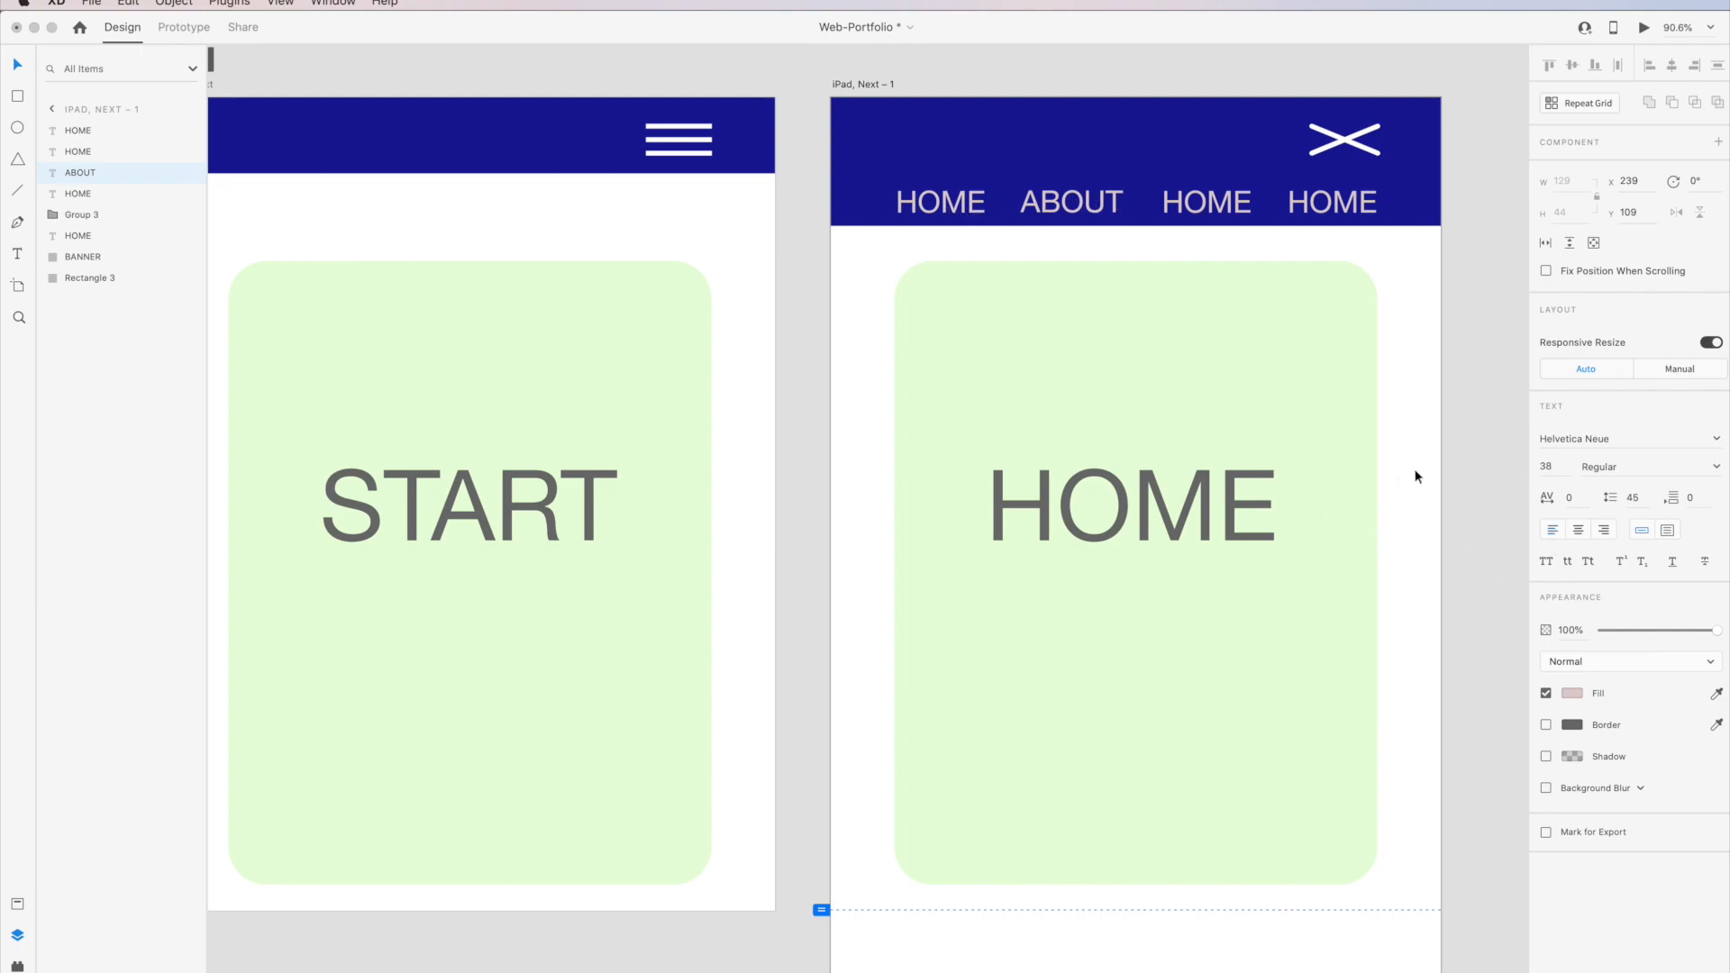
{"action": "key", "text": "Escape"}
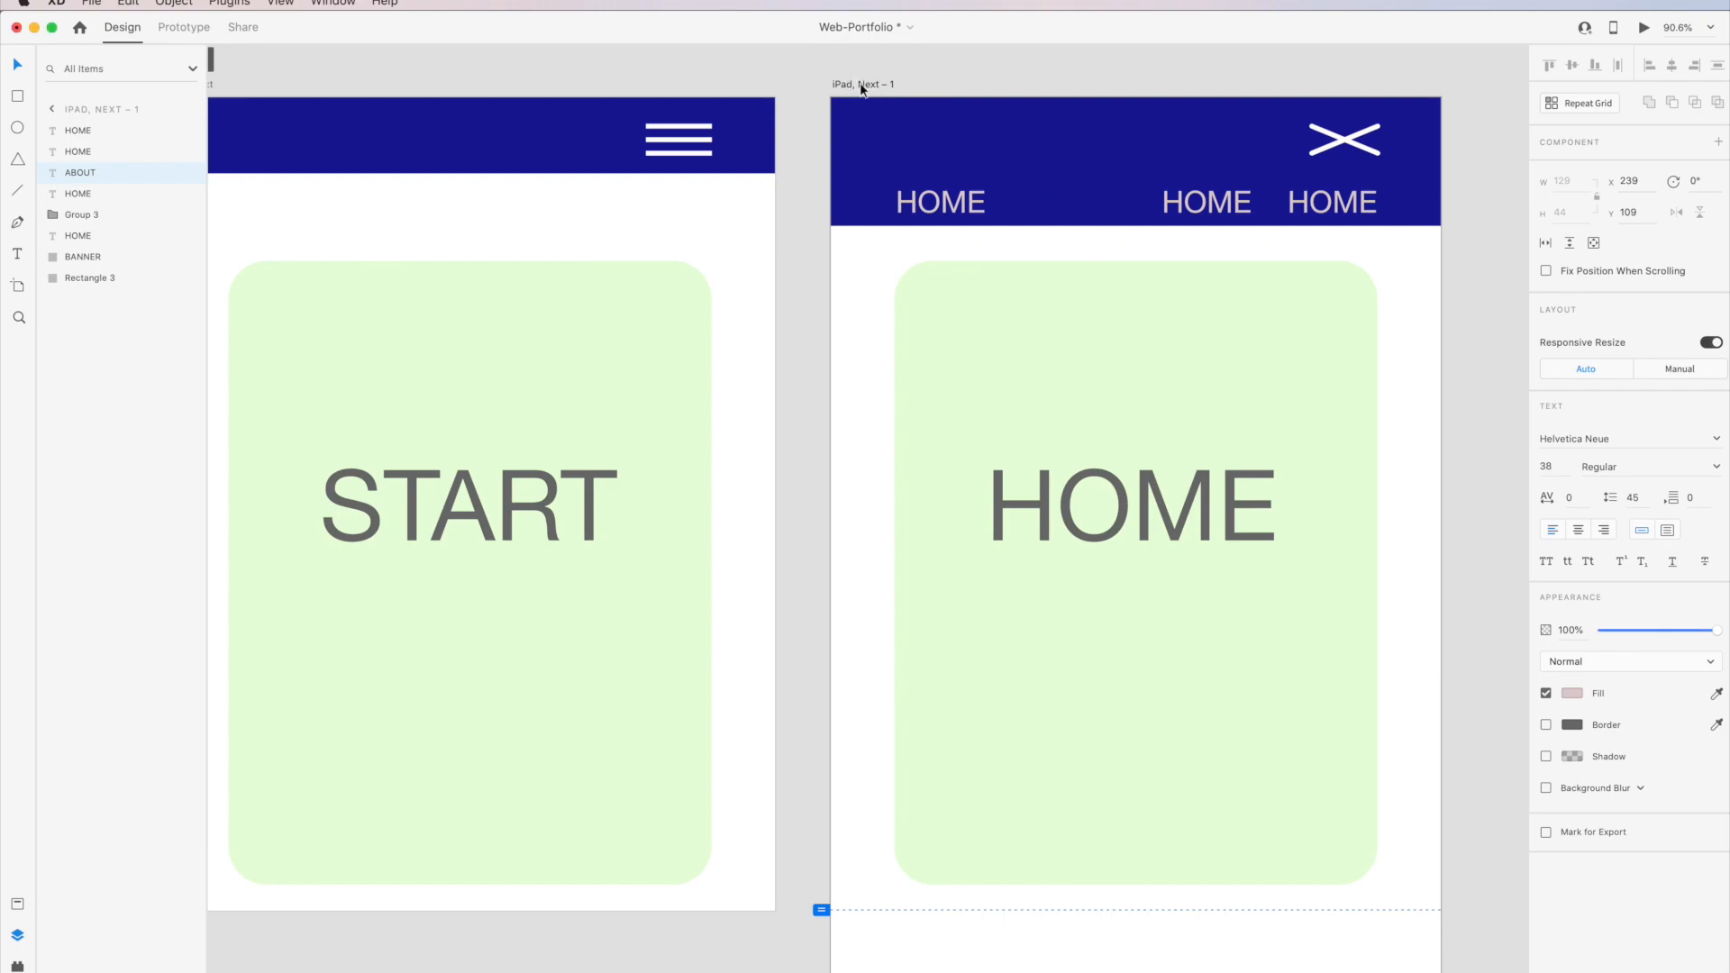
{"action": "left_click", "coordinate": [789, 71]}
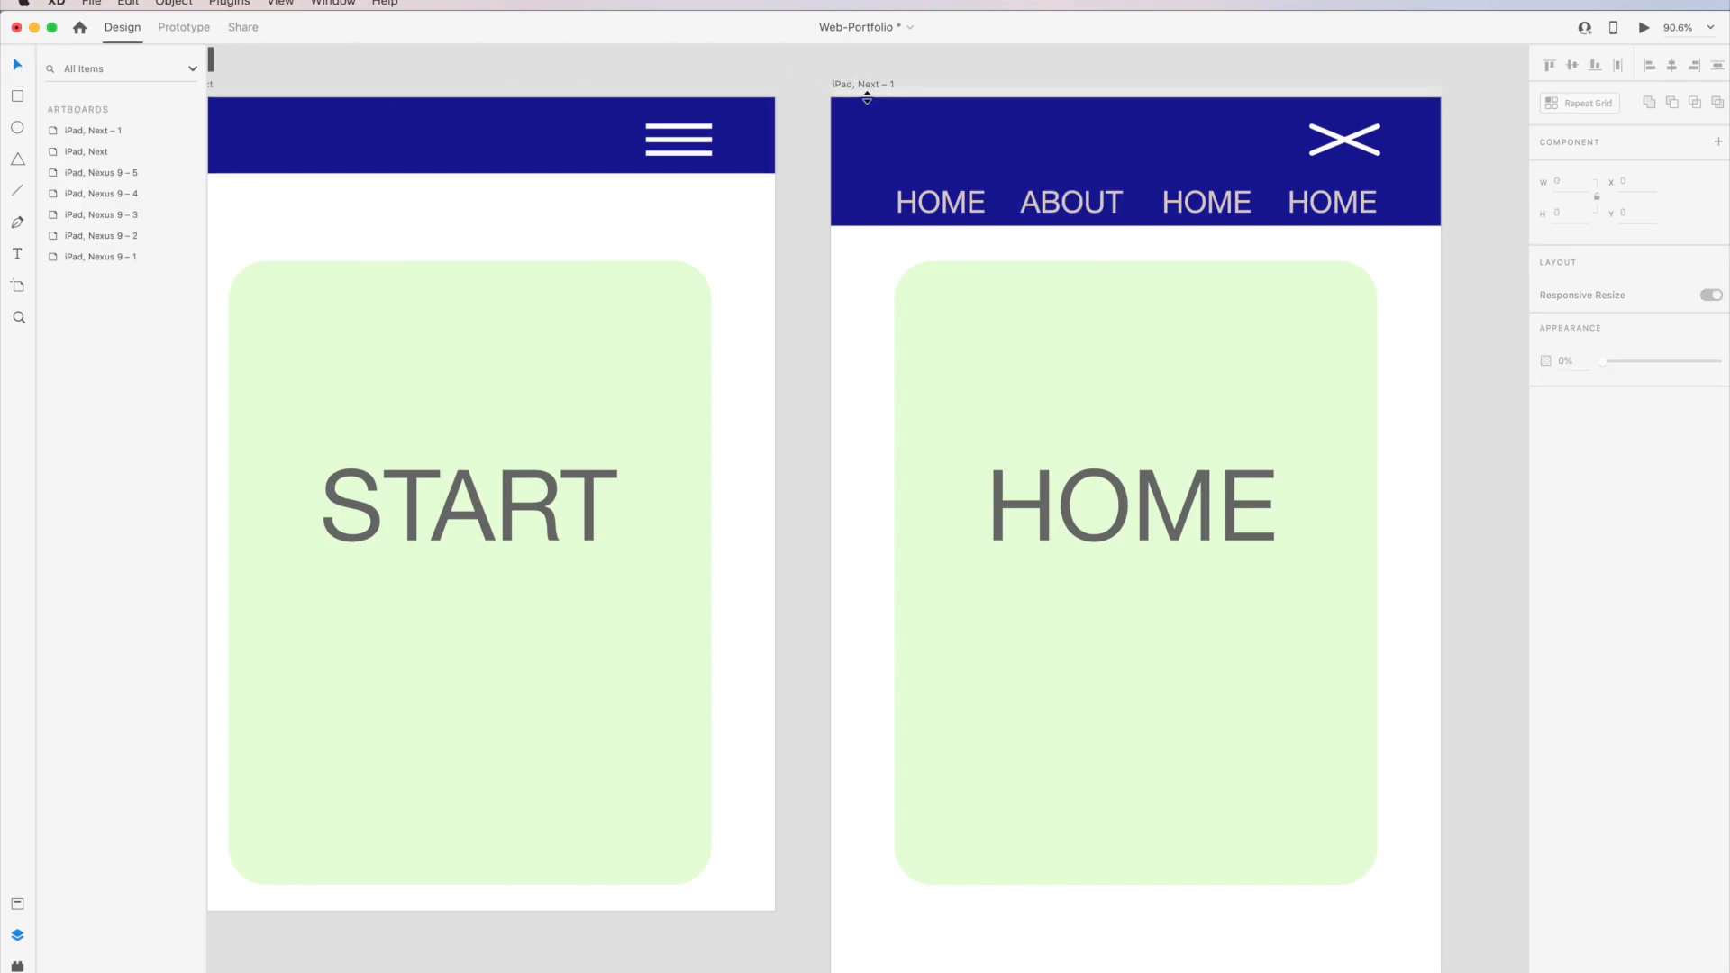
Duplicate the iPad, Next – 1 artboard with its banner menu.
{"action": "left_click", "coordinate": [843, 109]}
{"action": "left_click", "coordinate": [863, 84]}
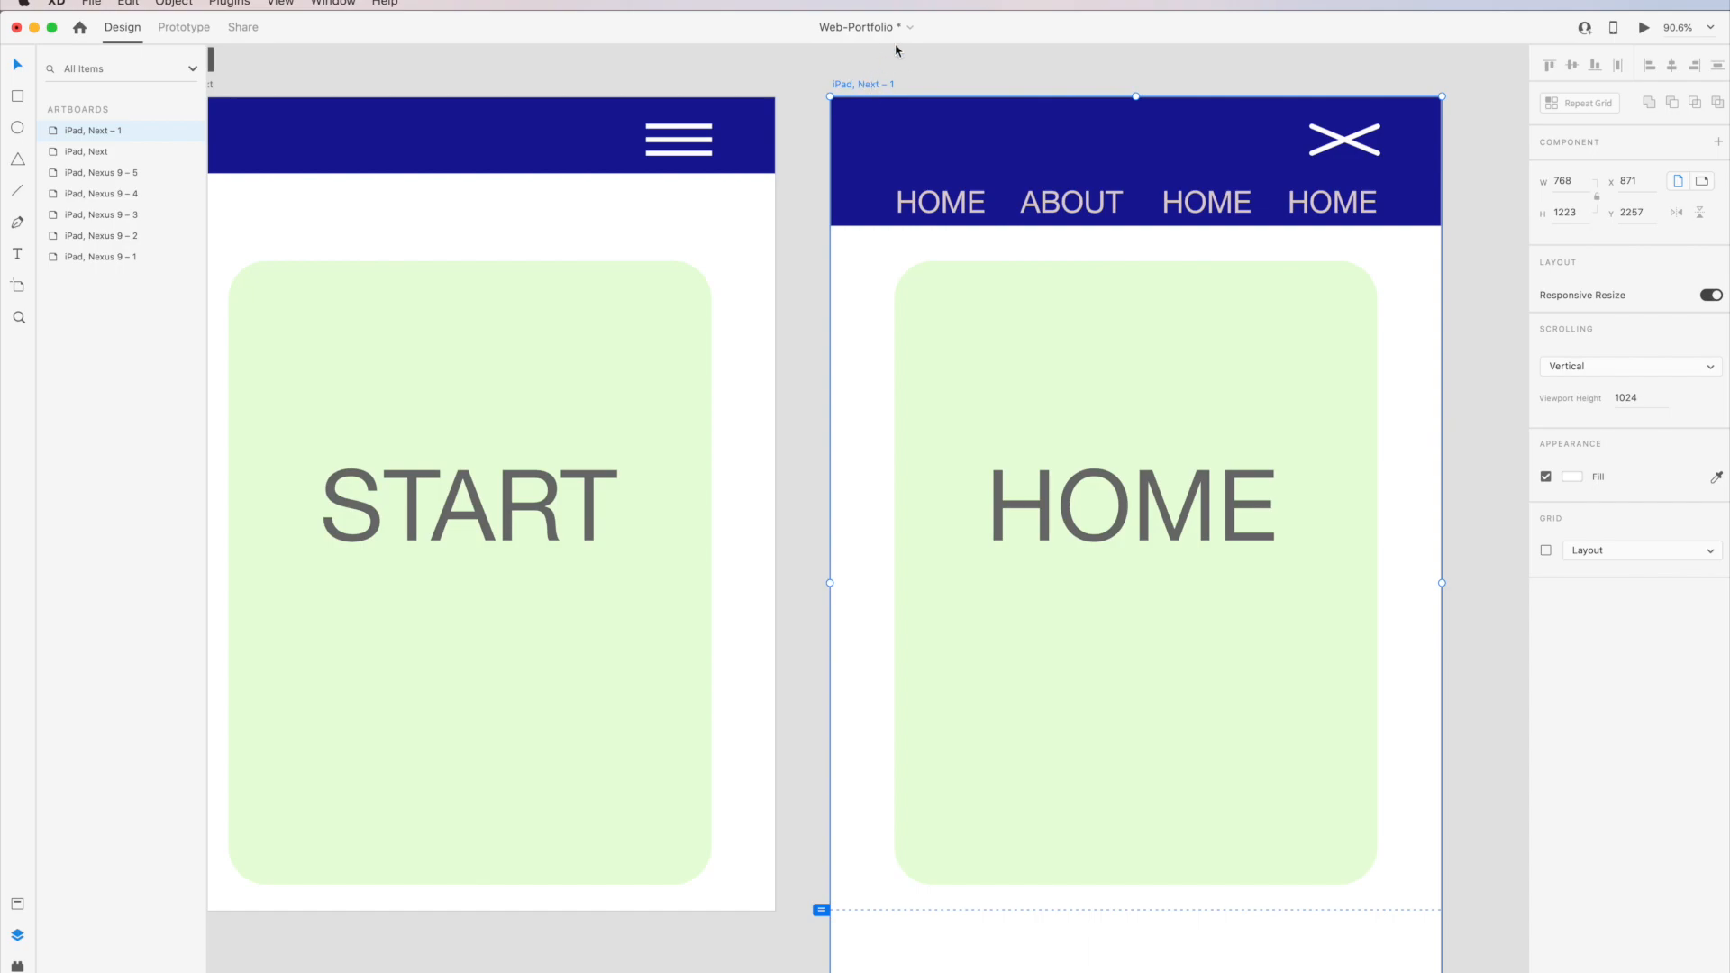
{"action": "key", "text": "super+d"}
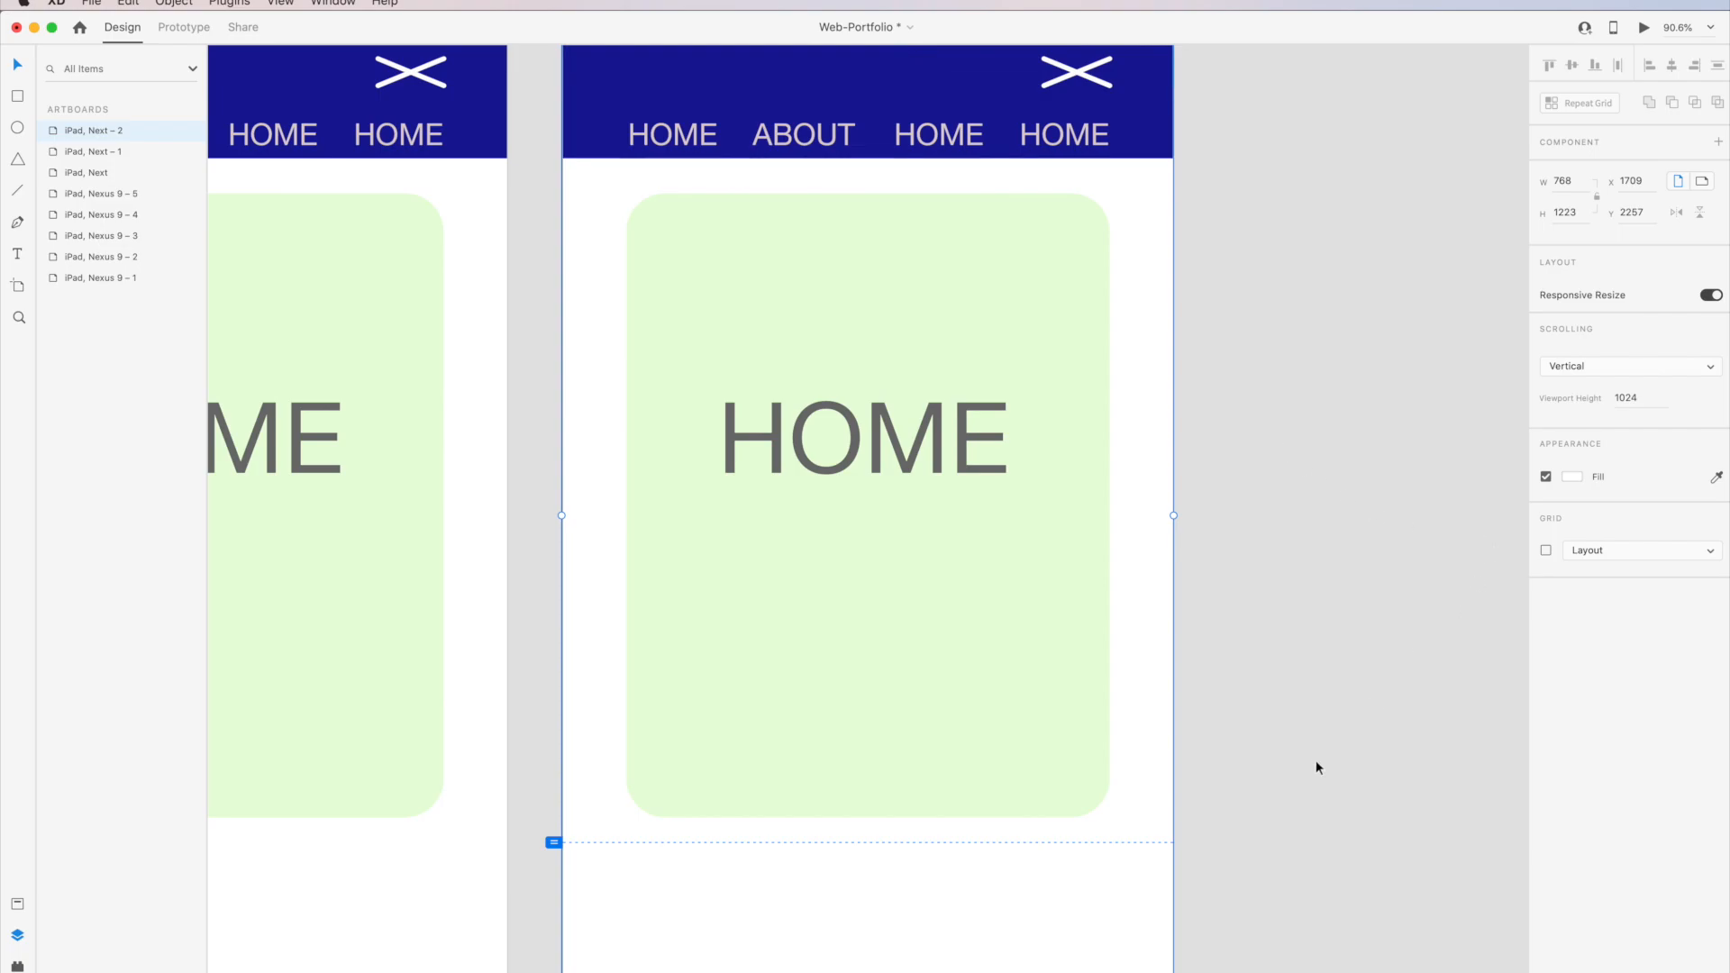
Try shortening the duplicated HOME artboard to a height of about 1027 and undo the resize.
{"action": "left_click_drag", "start_coordinate": [1330, 643], "coordinate": [1403, 371]}
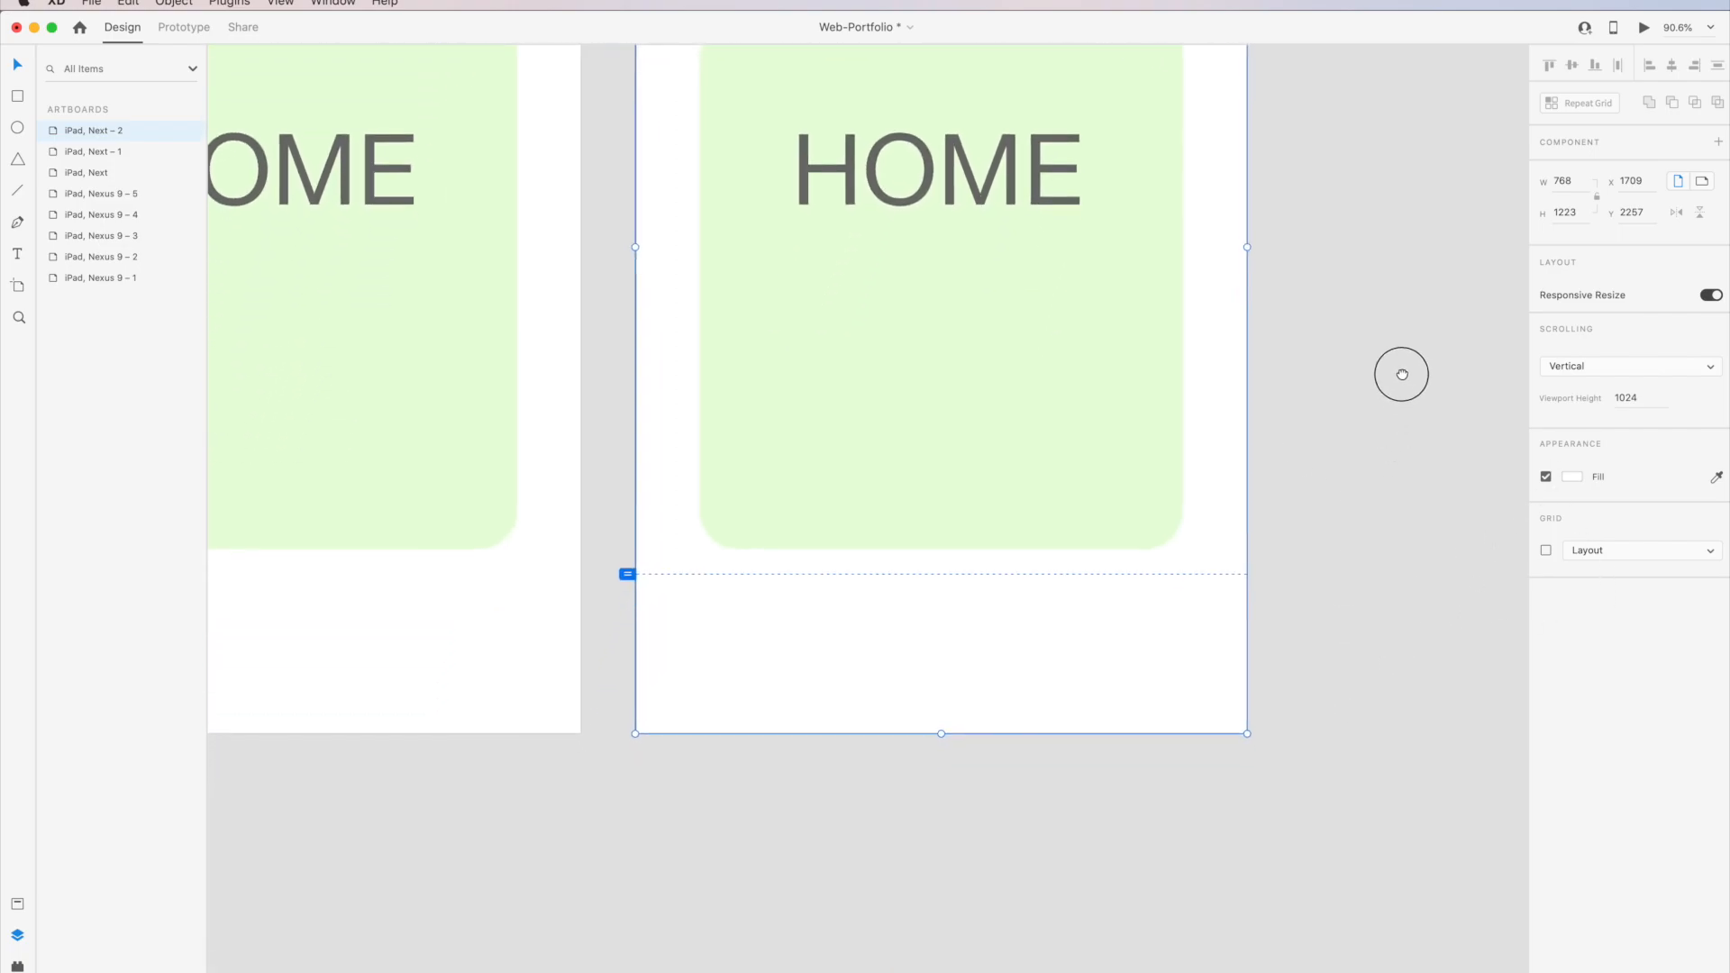
{"action": "left_click_drag", "start_coordinate": [933, 748], "coordinate": [931, 592]}
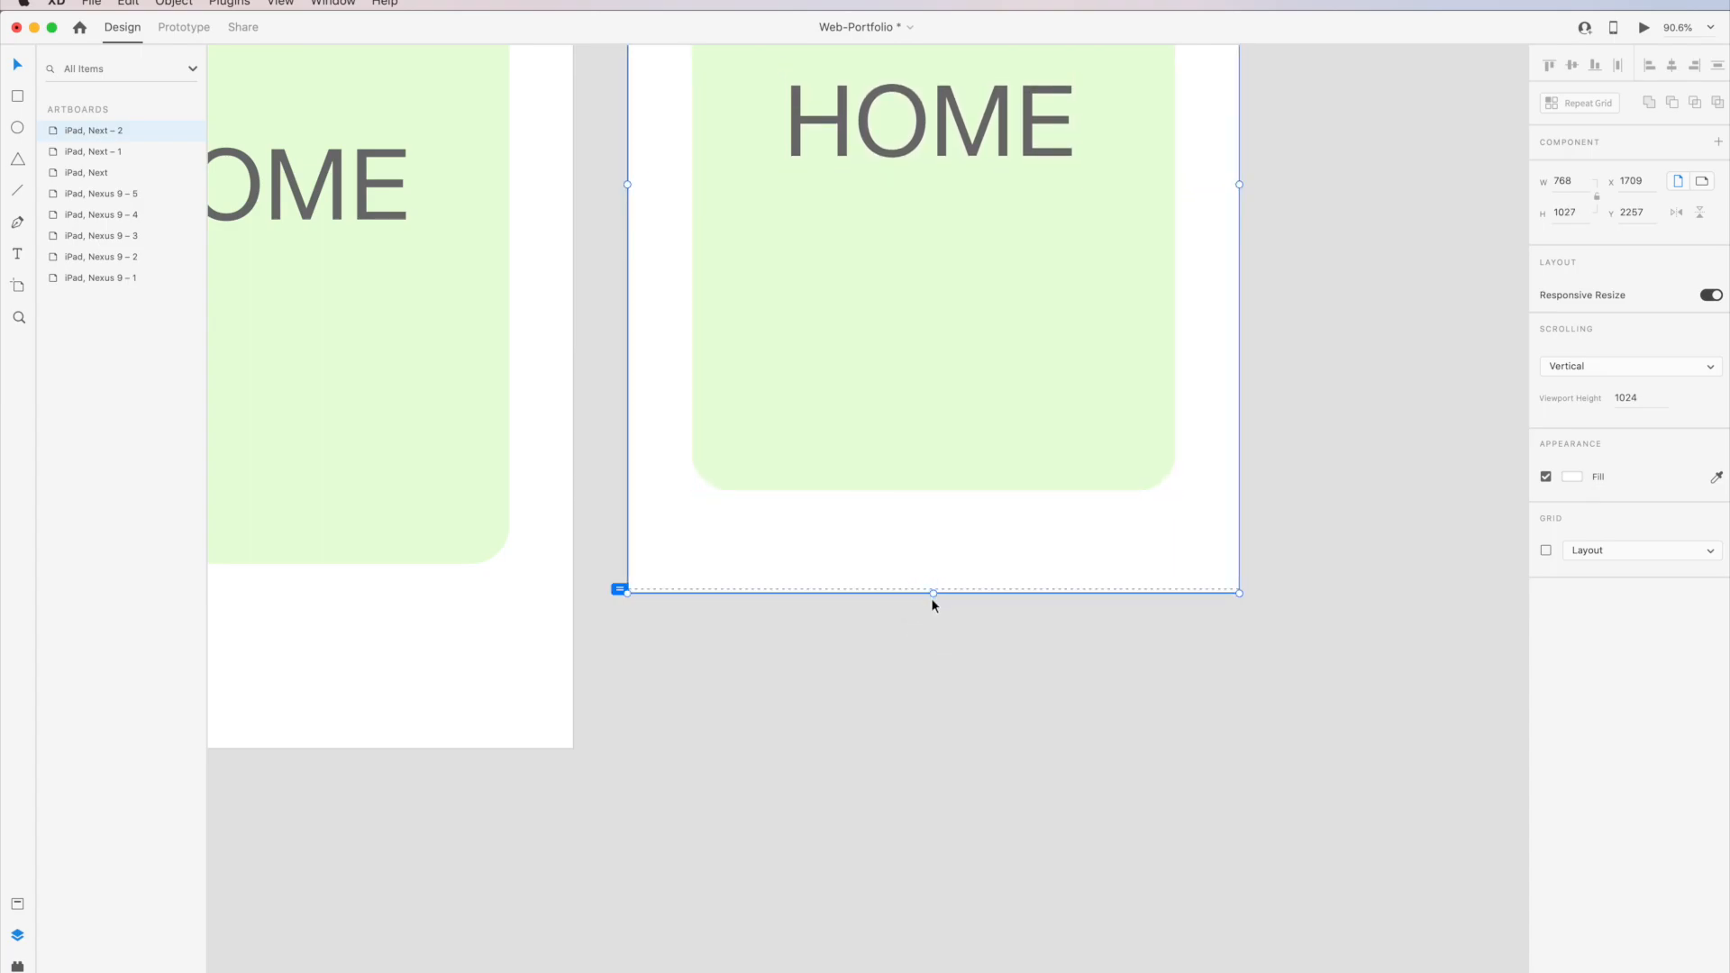
{"action": "key", "text": "super+z"}
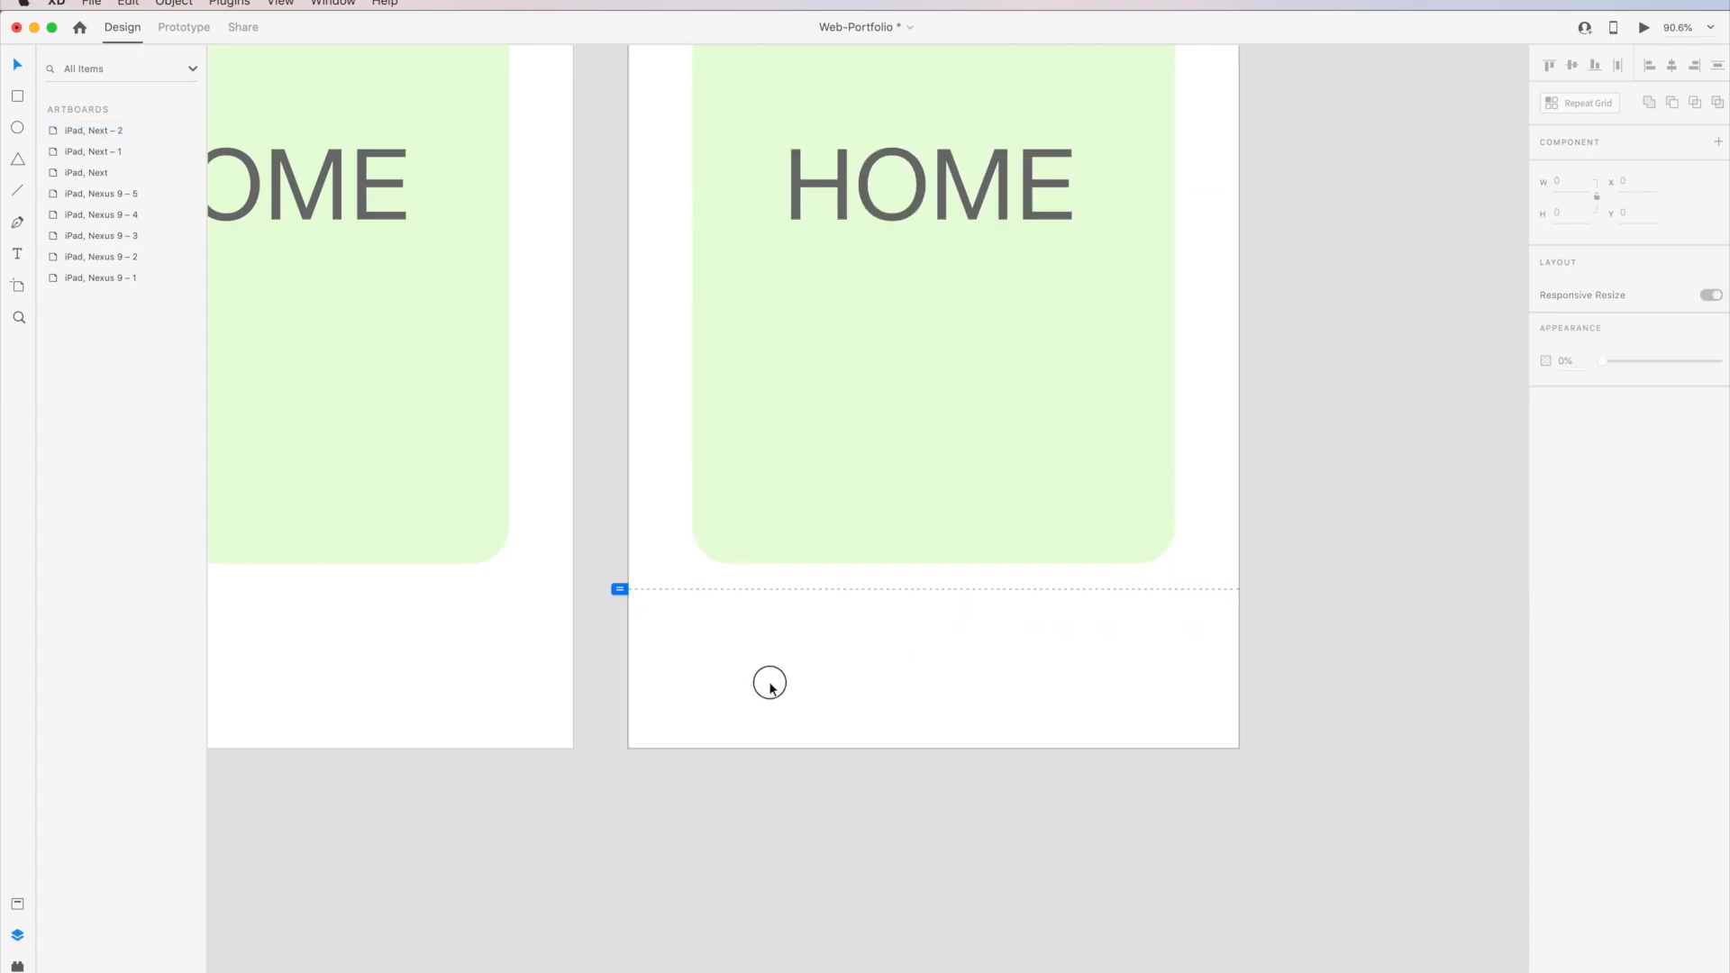
Shorten the duplicated HOME artboard to a height of about 1023 and move its green rectangle down, clear of the banner.
{"action": "left_click_drag", "start_coordinate": [935, 748], "coordinate": [932, 589]}
{"action": "left_click_drag", "start_coordinate": [1391, 309], "coordinate": [1447, 510]}
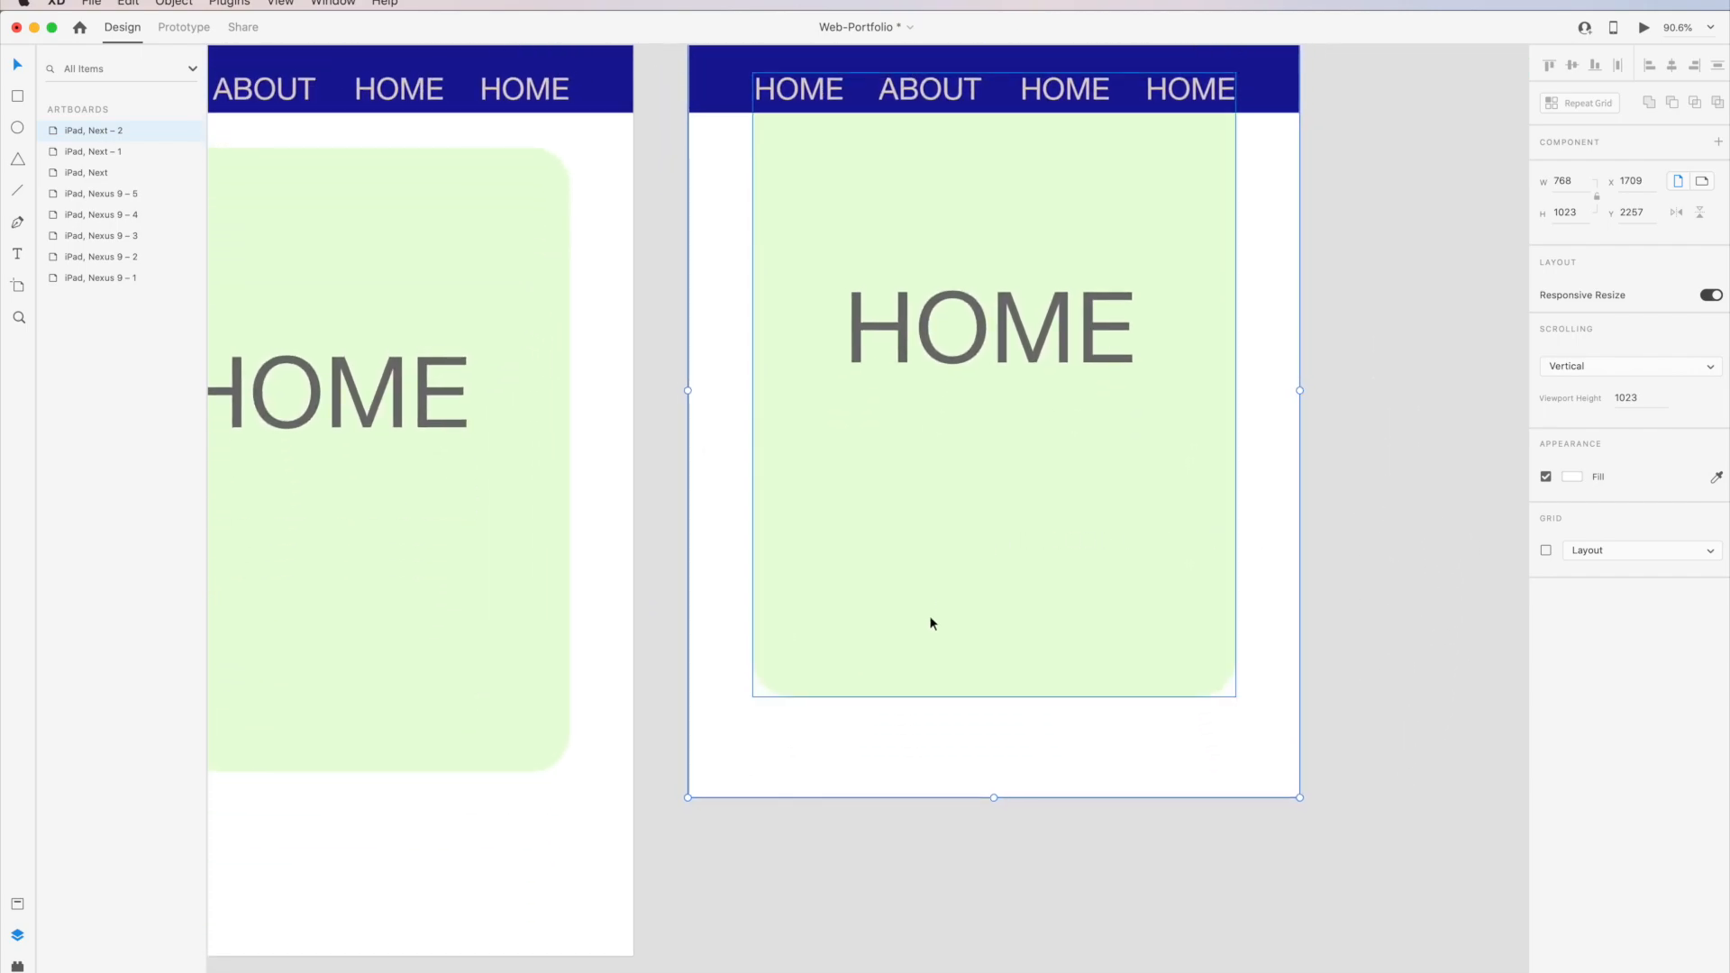
{"action": "left_click", "coordinate": [932, 643]}
{"action": "left_click_drag", "start_coordinate": [986, 516], "coordinate": [986, 587]}
{"action": "left_click", "coordinate": [1375, 480]}
Move the large HOME text on iPad, Next – 2 lower in the green rectangle and change it to ABOUT.
{"action": "left_click", "coordinate": [1007, 354]}
{"action": "left_click_drag", "start_coordinate": [1008, 352], "coordinate": [1000, 427]}
{"action": "double_click", "coordinate": [1002, 416]}
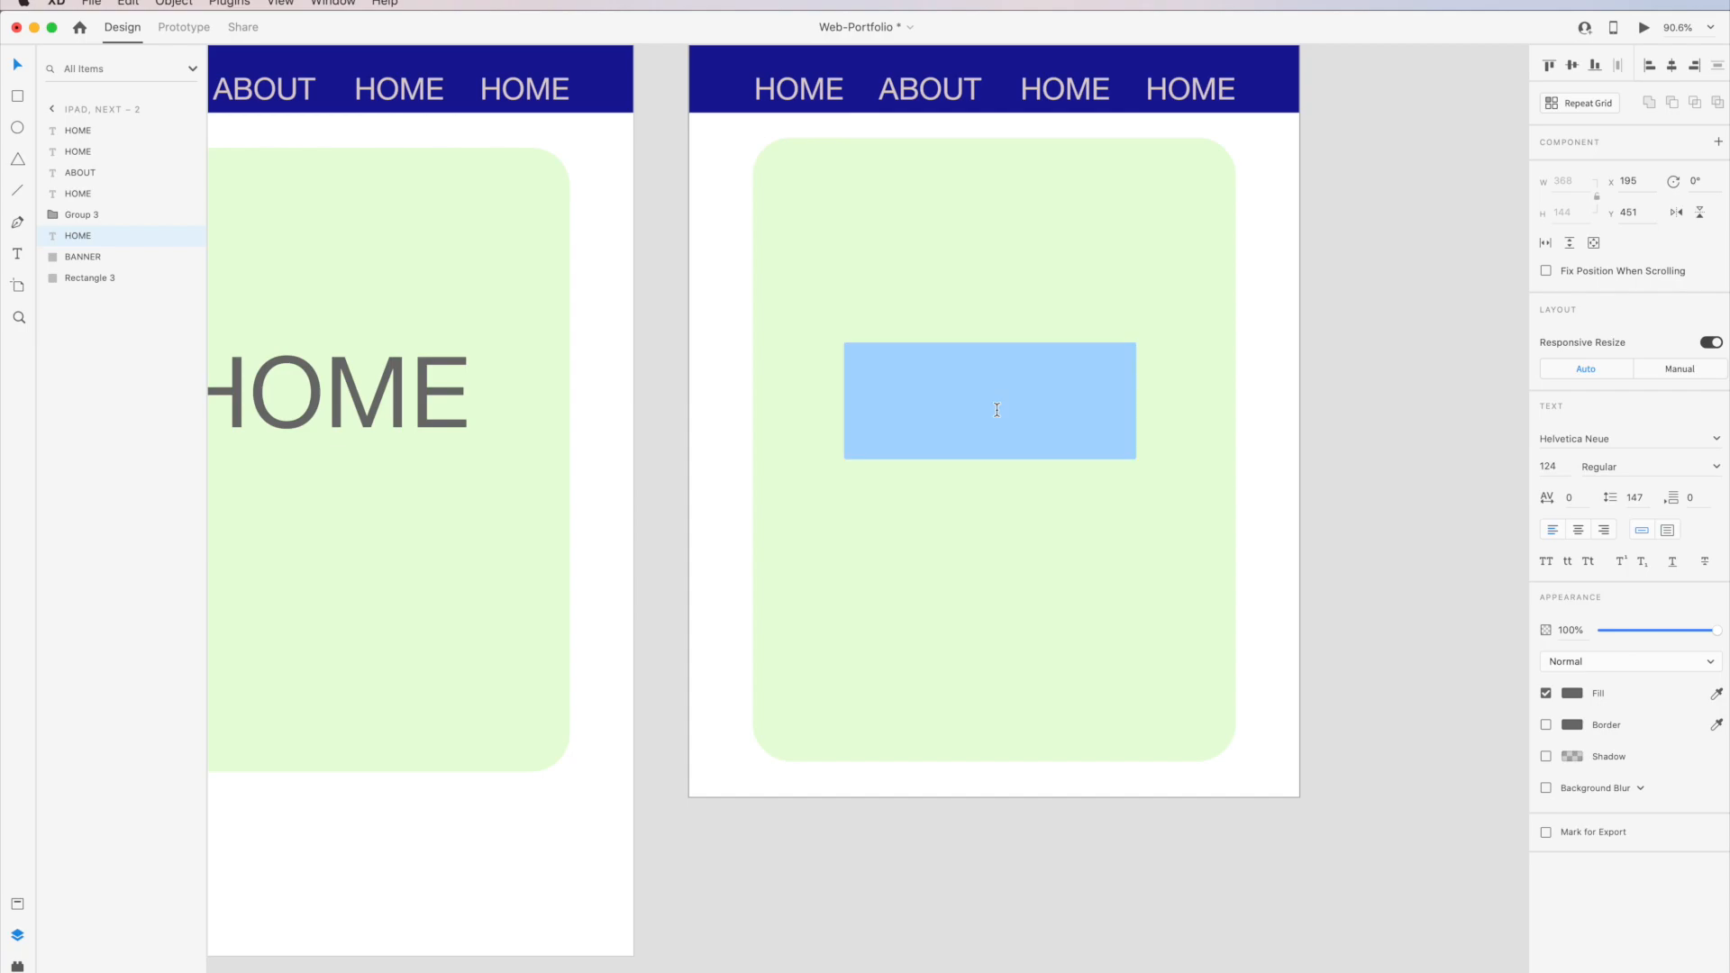
{"action": "type", "text": "ABOUT"}
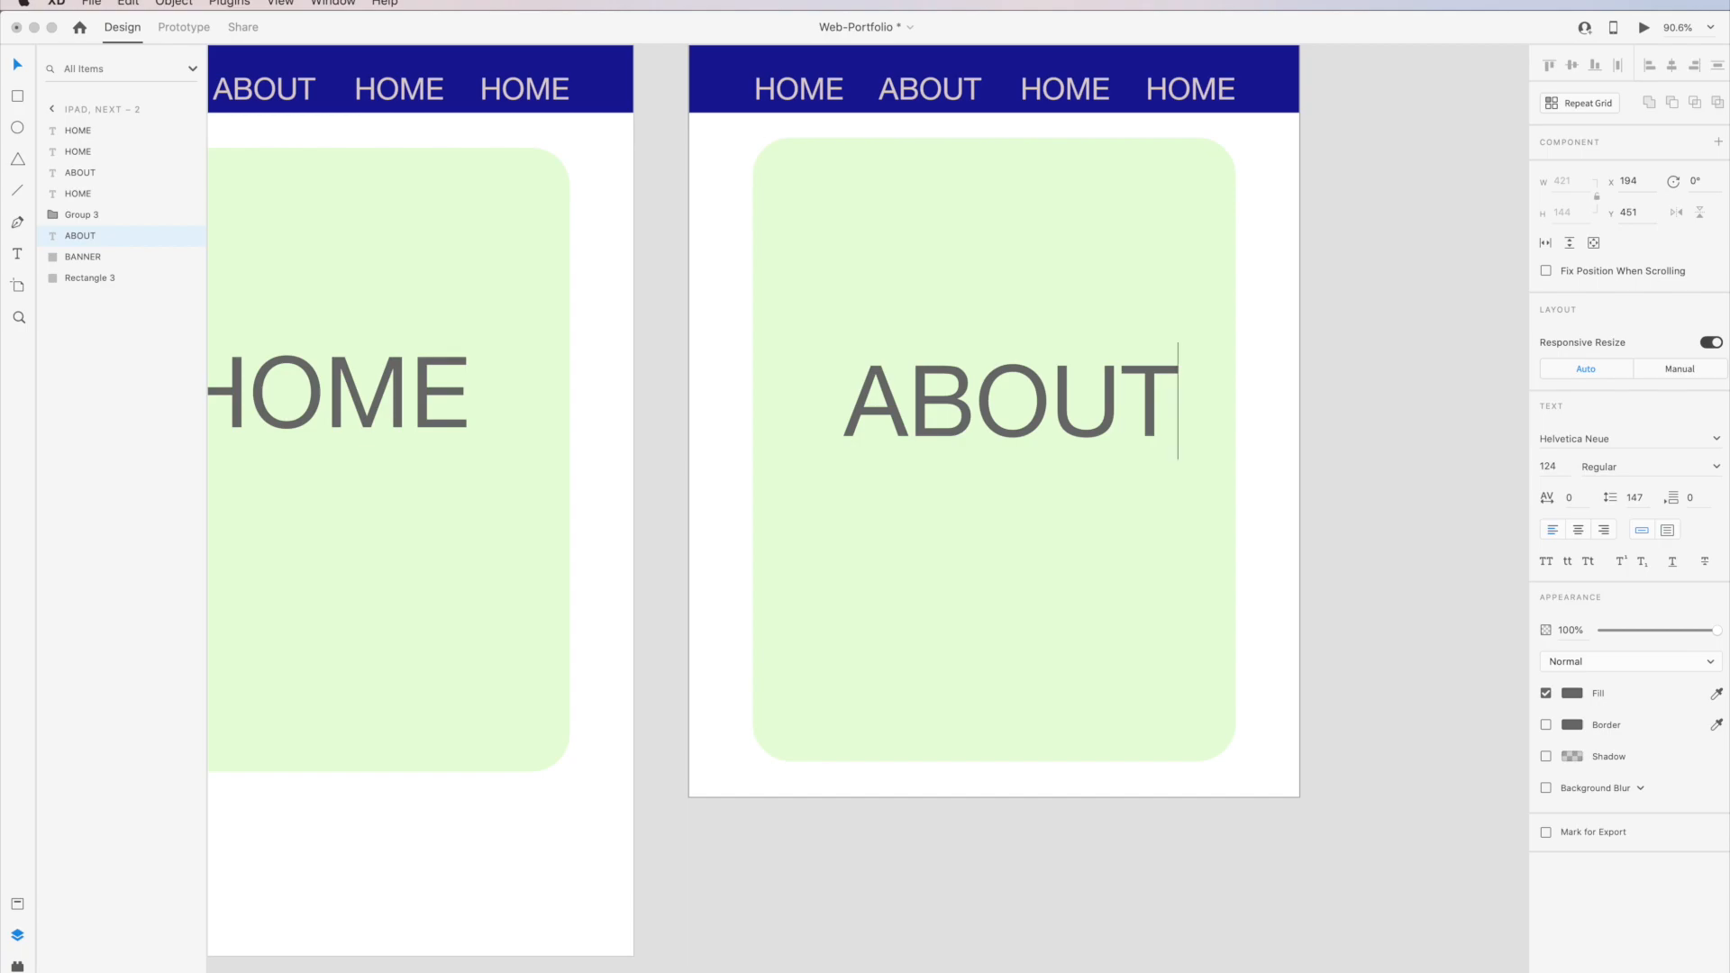
{"action": "left_click", "coordinate": [18, 65]}
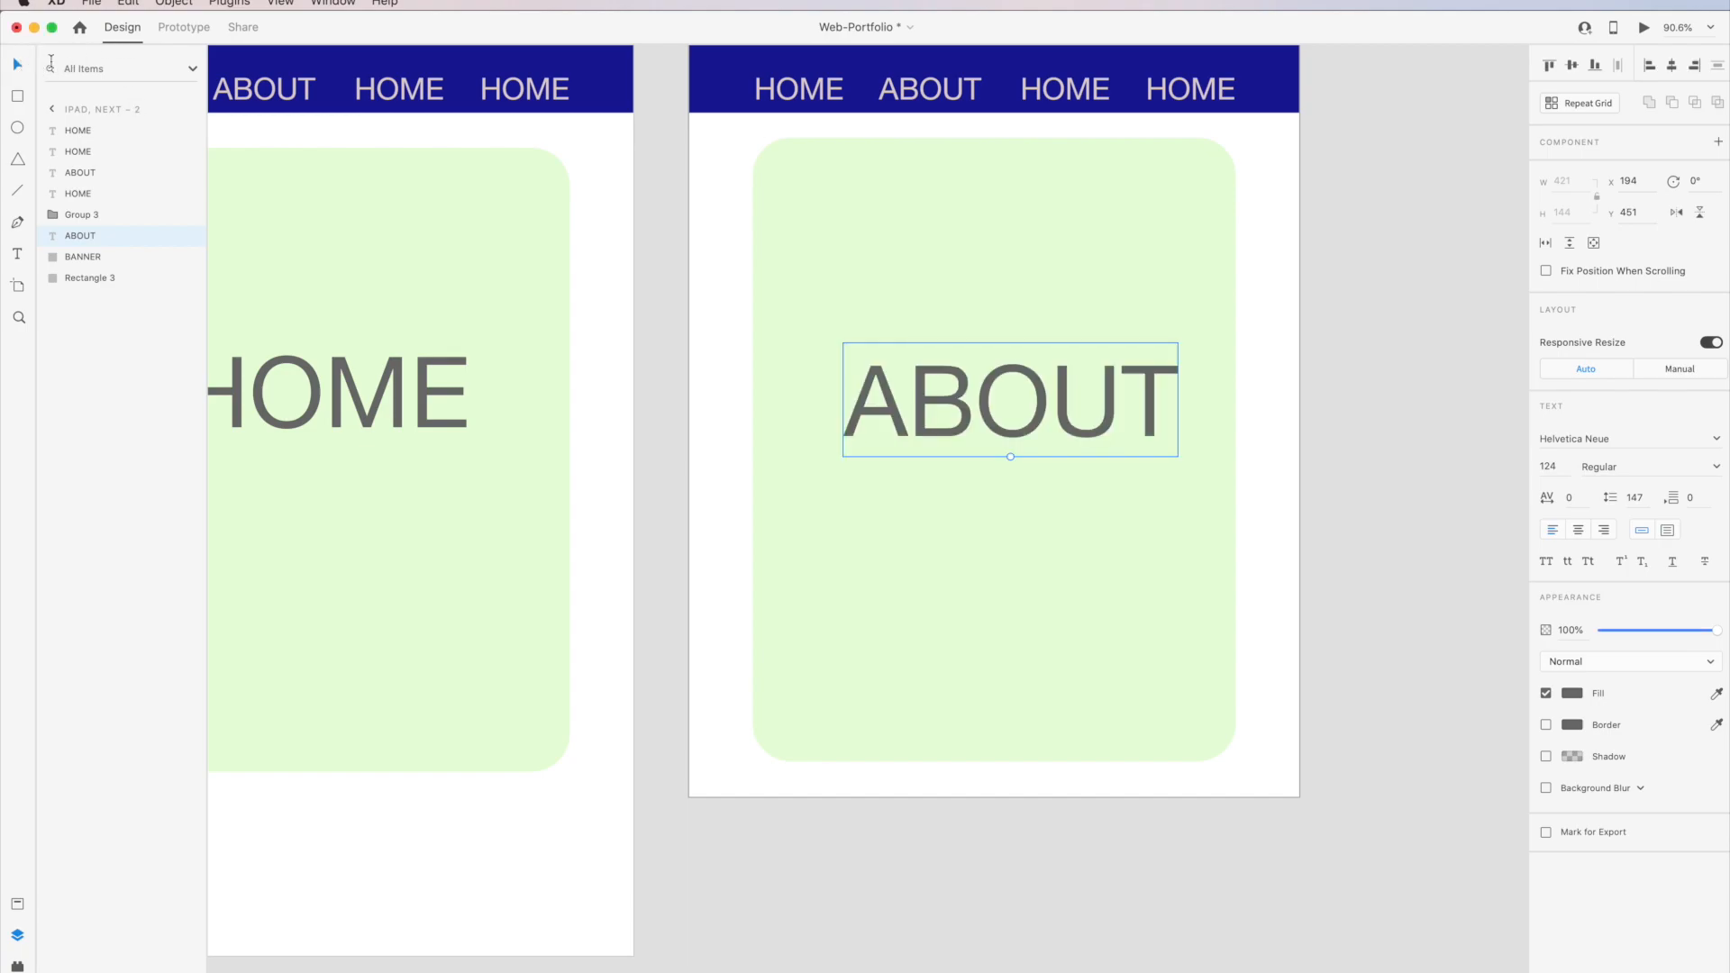
{"action": "left_click", "coordinate": [1360, 352]}
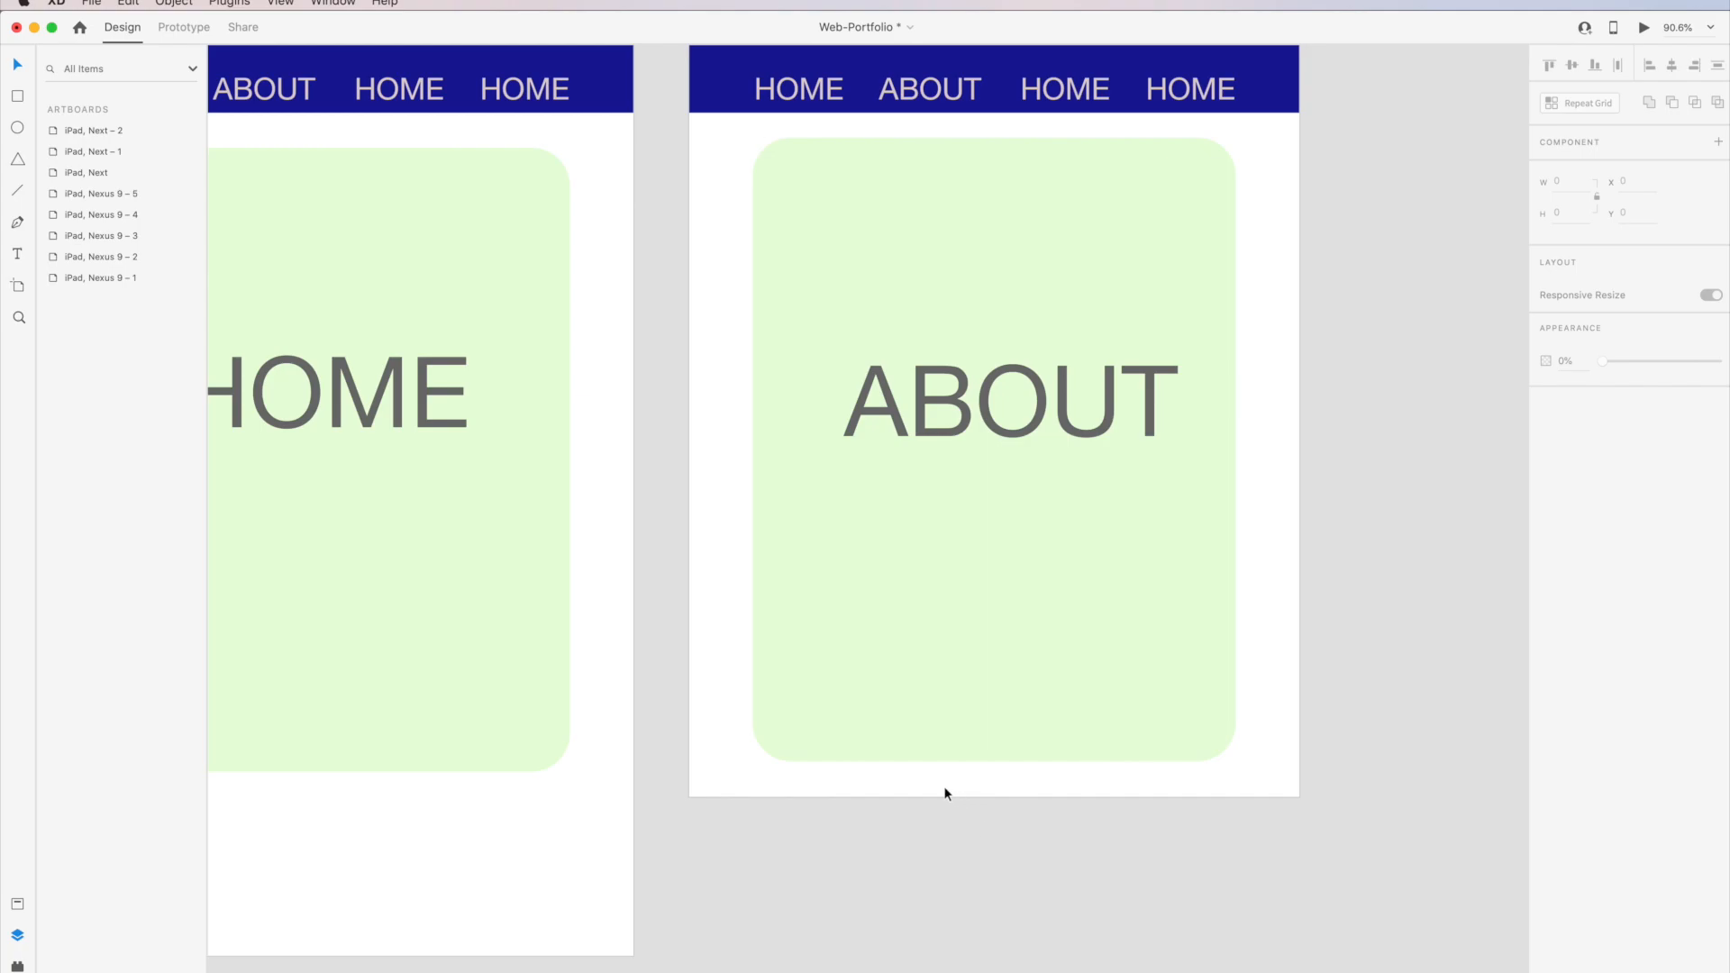
Link the ABOUT menu label on iPad, Next – 1 to iPad, Next – 2 with a Transition action.
{"action": "left_click_drag", "start_coordinate": [846, 858], "coordinate": [1156, 897]}
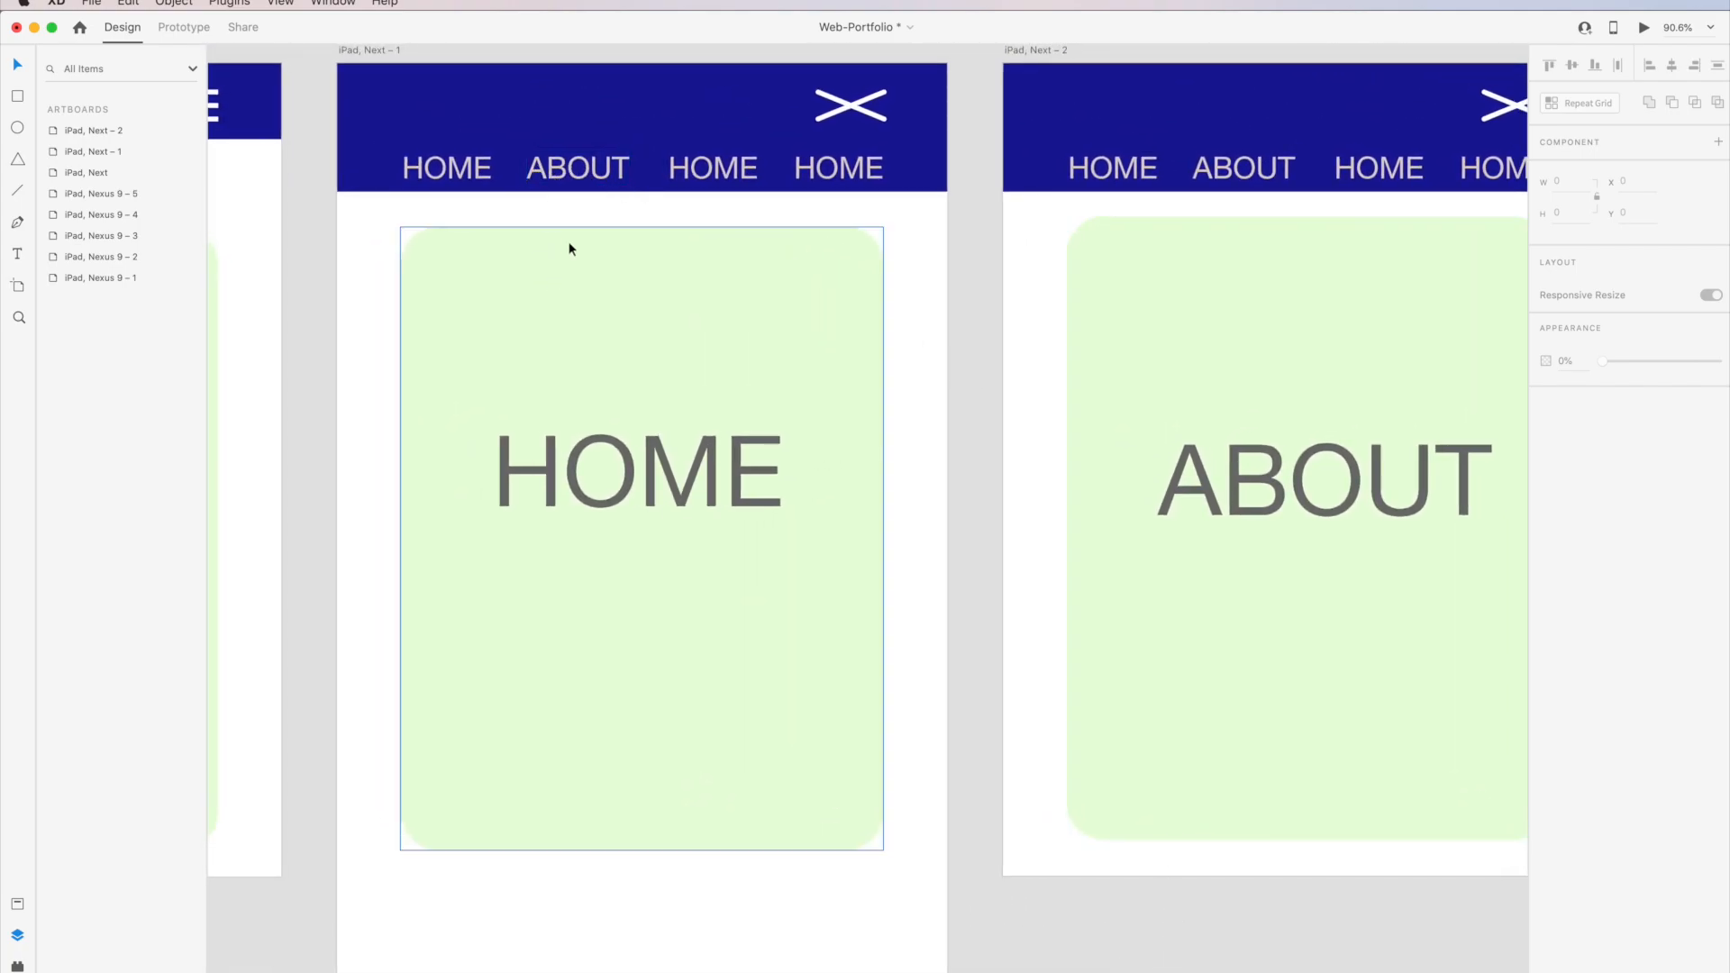
{"action": "left_click", "coordinate": [593, 180]}
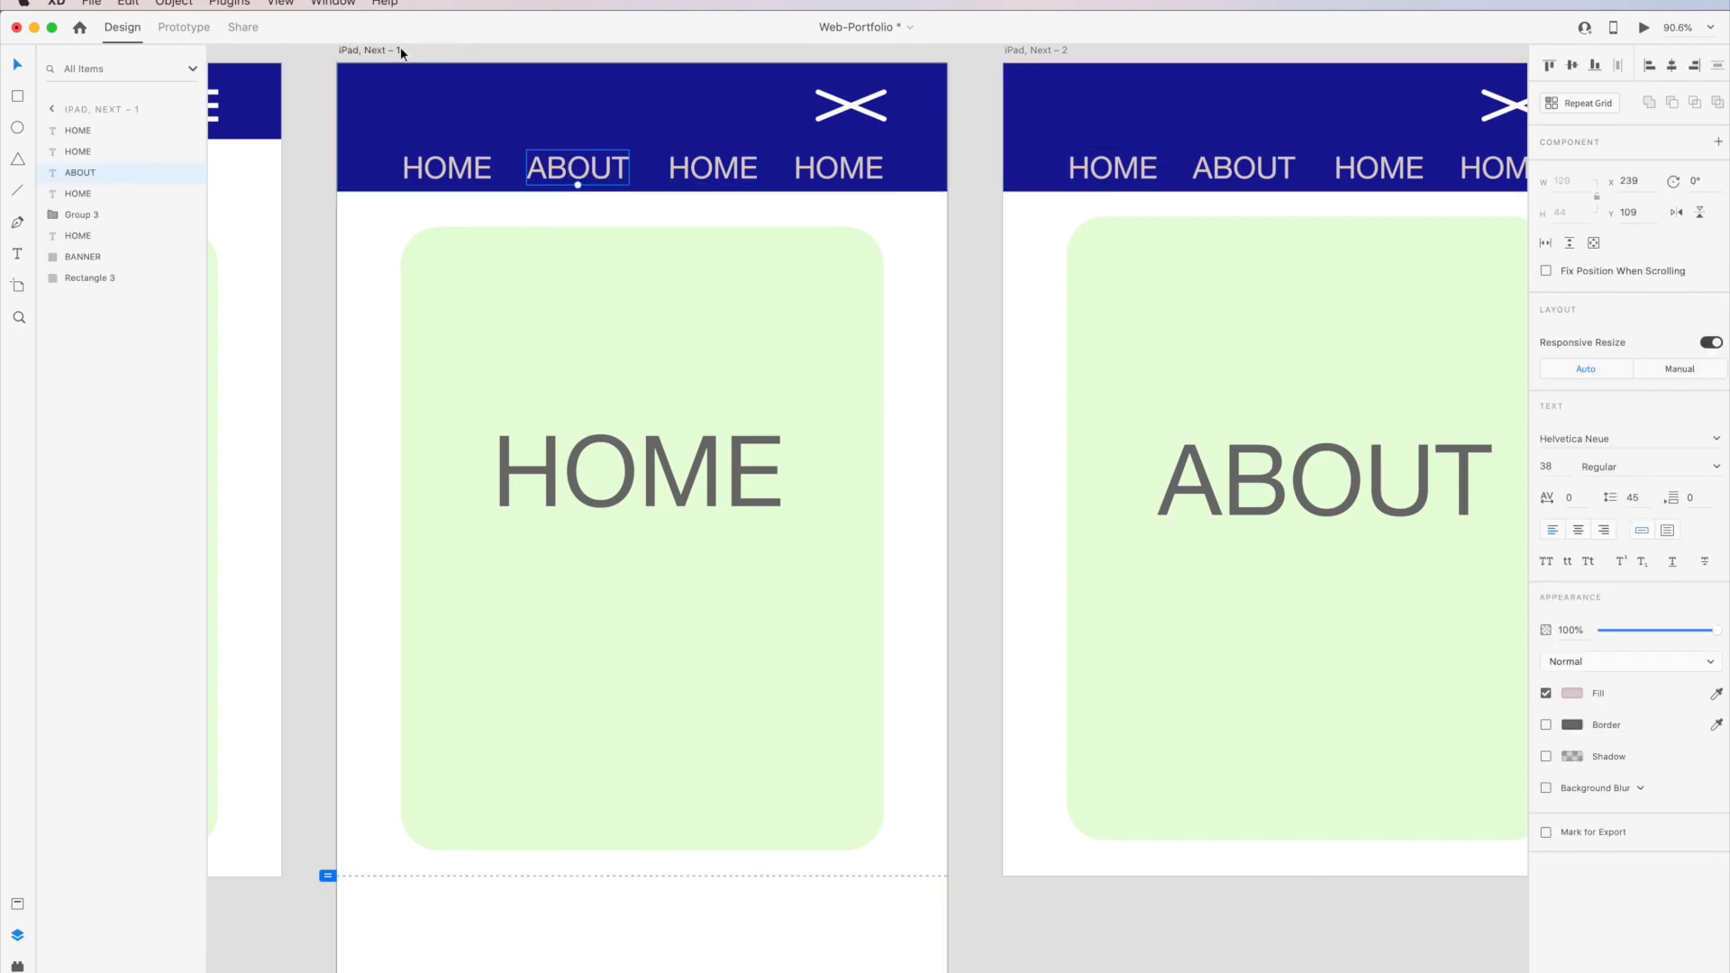
{"action": "left_click", "coordinate": [184, 27]}
{"action": "left_click_drag", "start_coordinate": [631, 168], "coordinate": [1139, 469]}
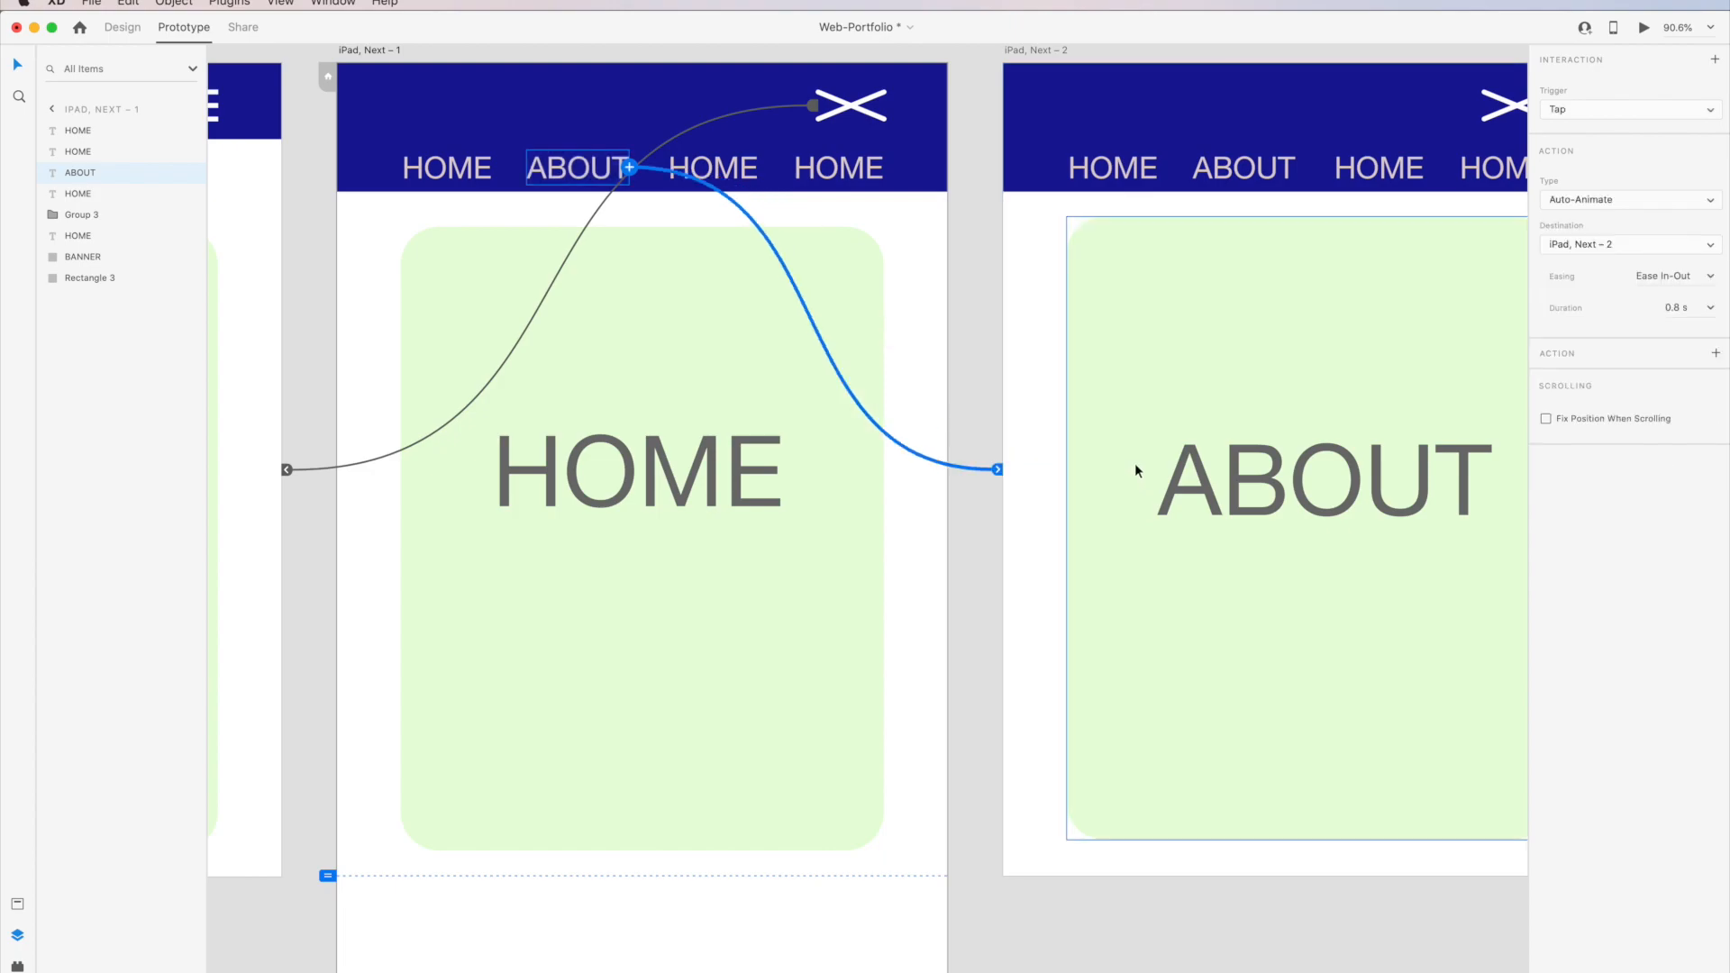
{"action": "left_click", "coordinate": [1709, 201]}
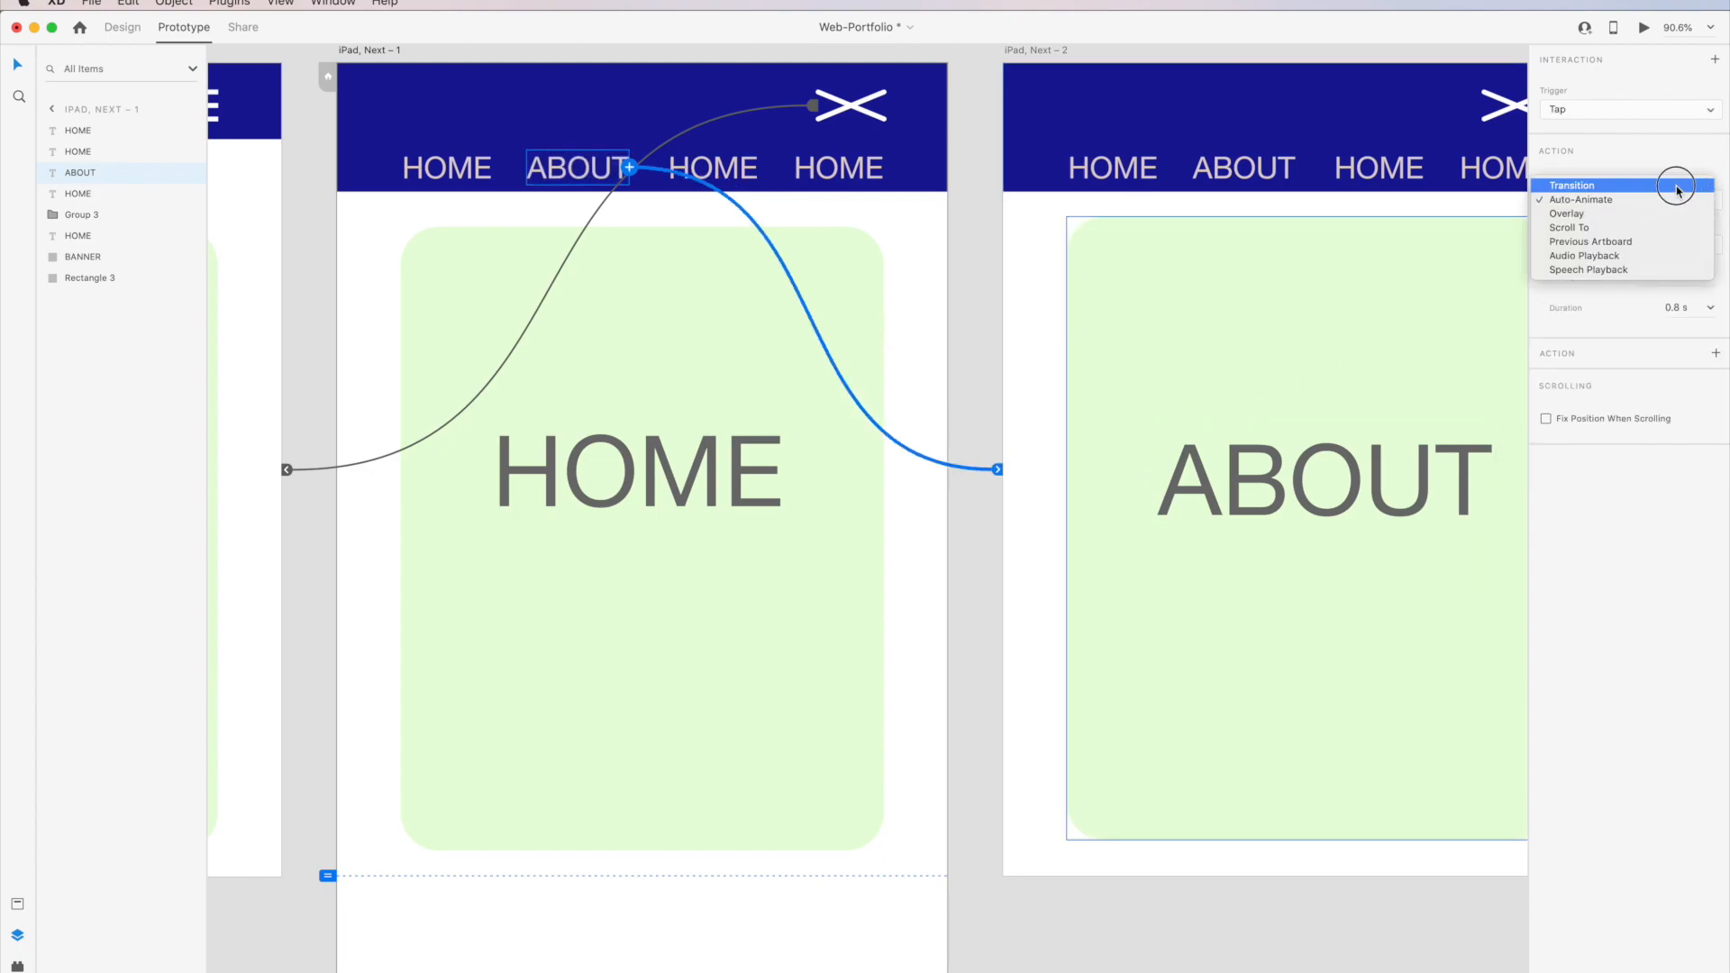
{"action": "left_click", "coordinate": [1667, 185]}
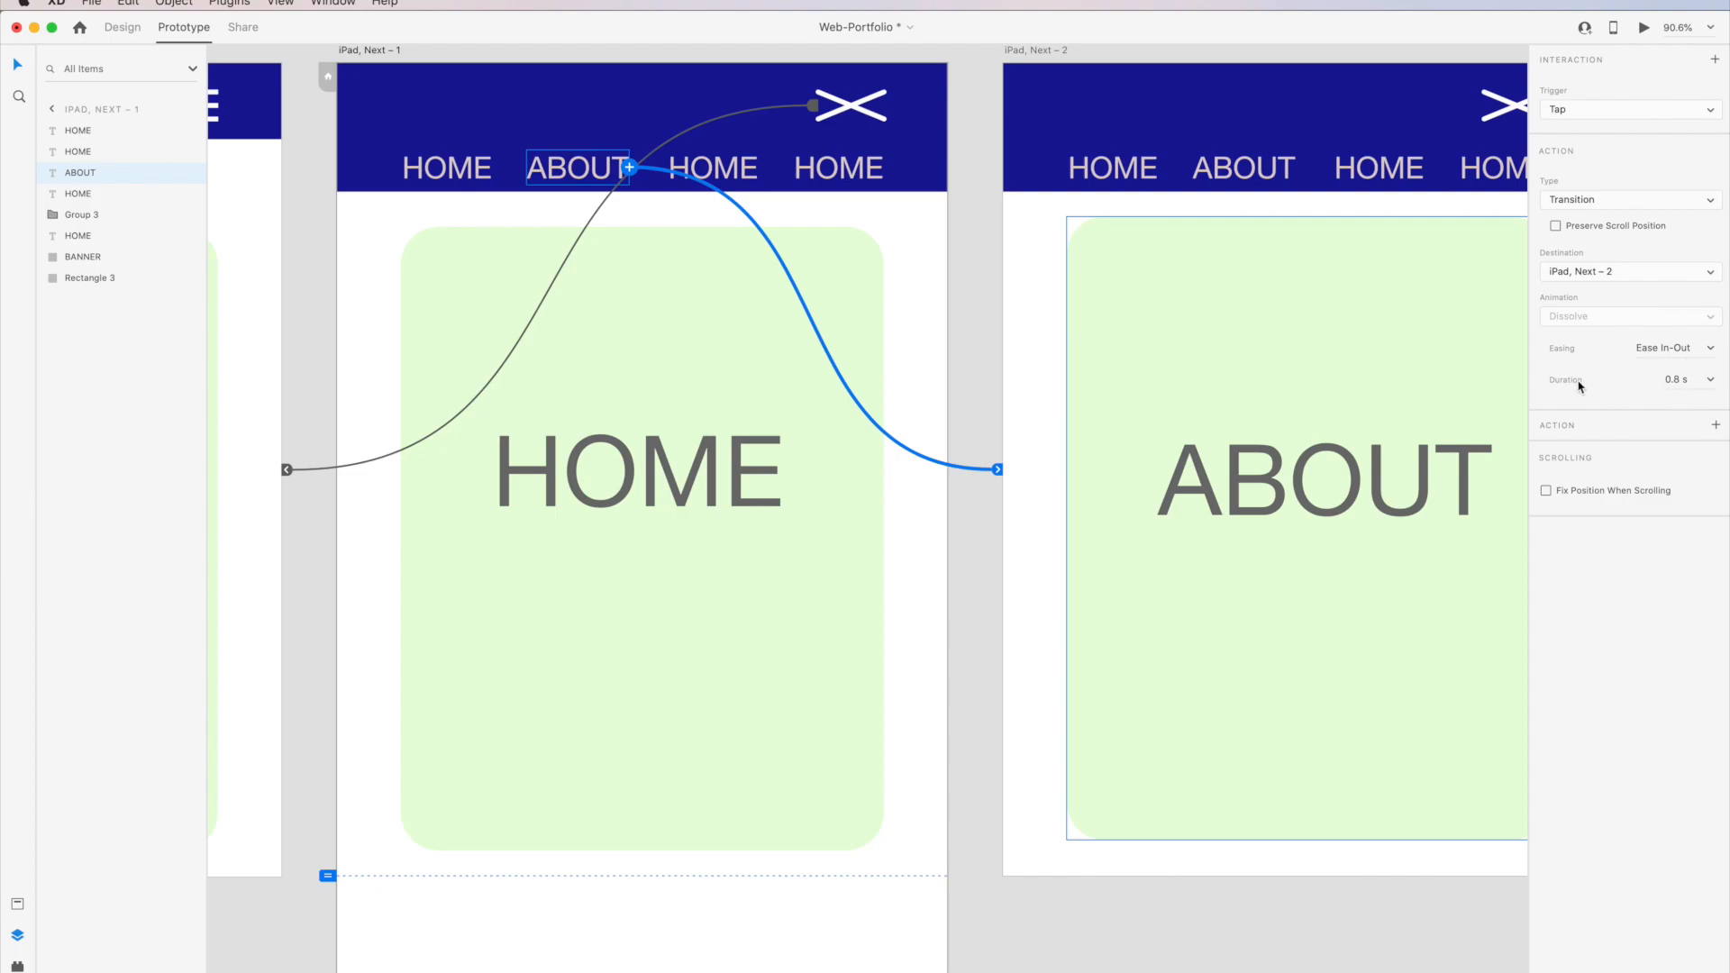
{"action": "left_click", "coordinate": [1690, 278]}
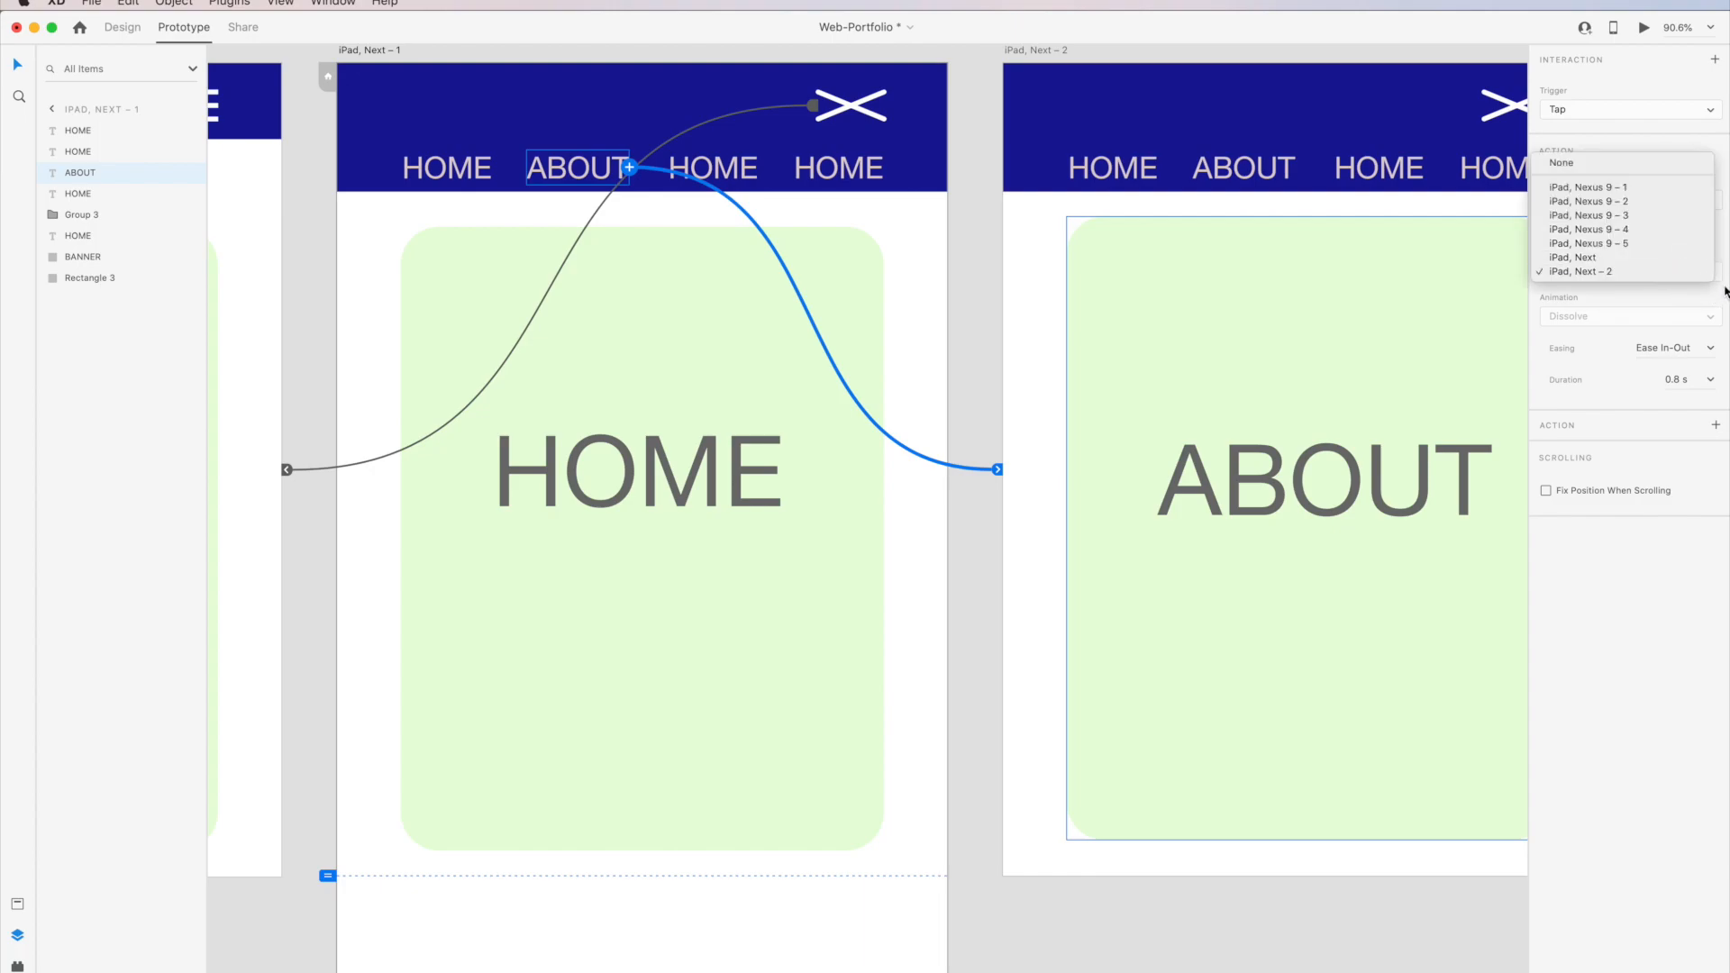
{"action": "left_click", "coordinate": [1689, 273]}
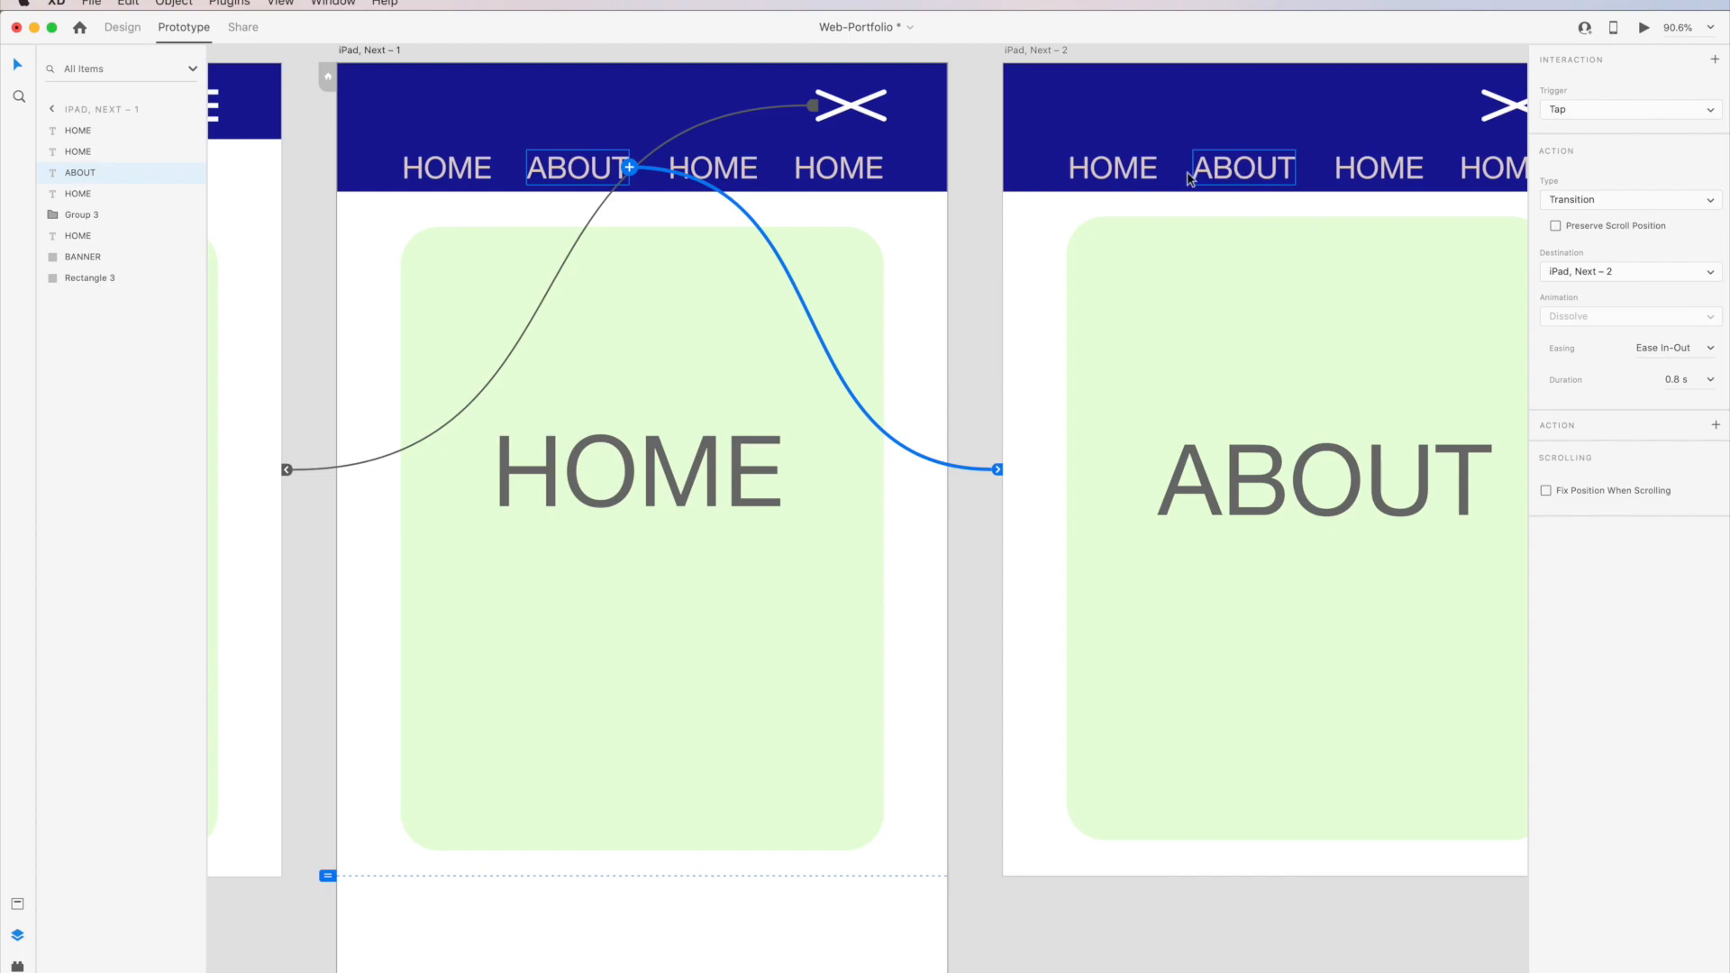
Link the first HOME menu label on iPad, Next – 2 back to iPad, Next – 1 with a Tap-triggered Transition.
{"action": "left_click", "coordinate": [1113, 167]}
{"action": "left_click_drag", "start_coordinate": [1158, 167], "coordinate": [824, 402]}
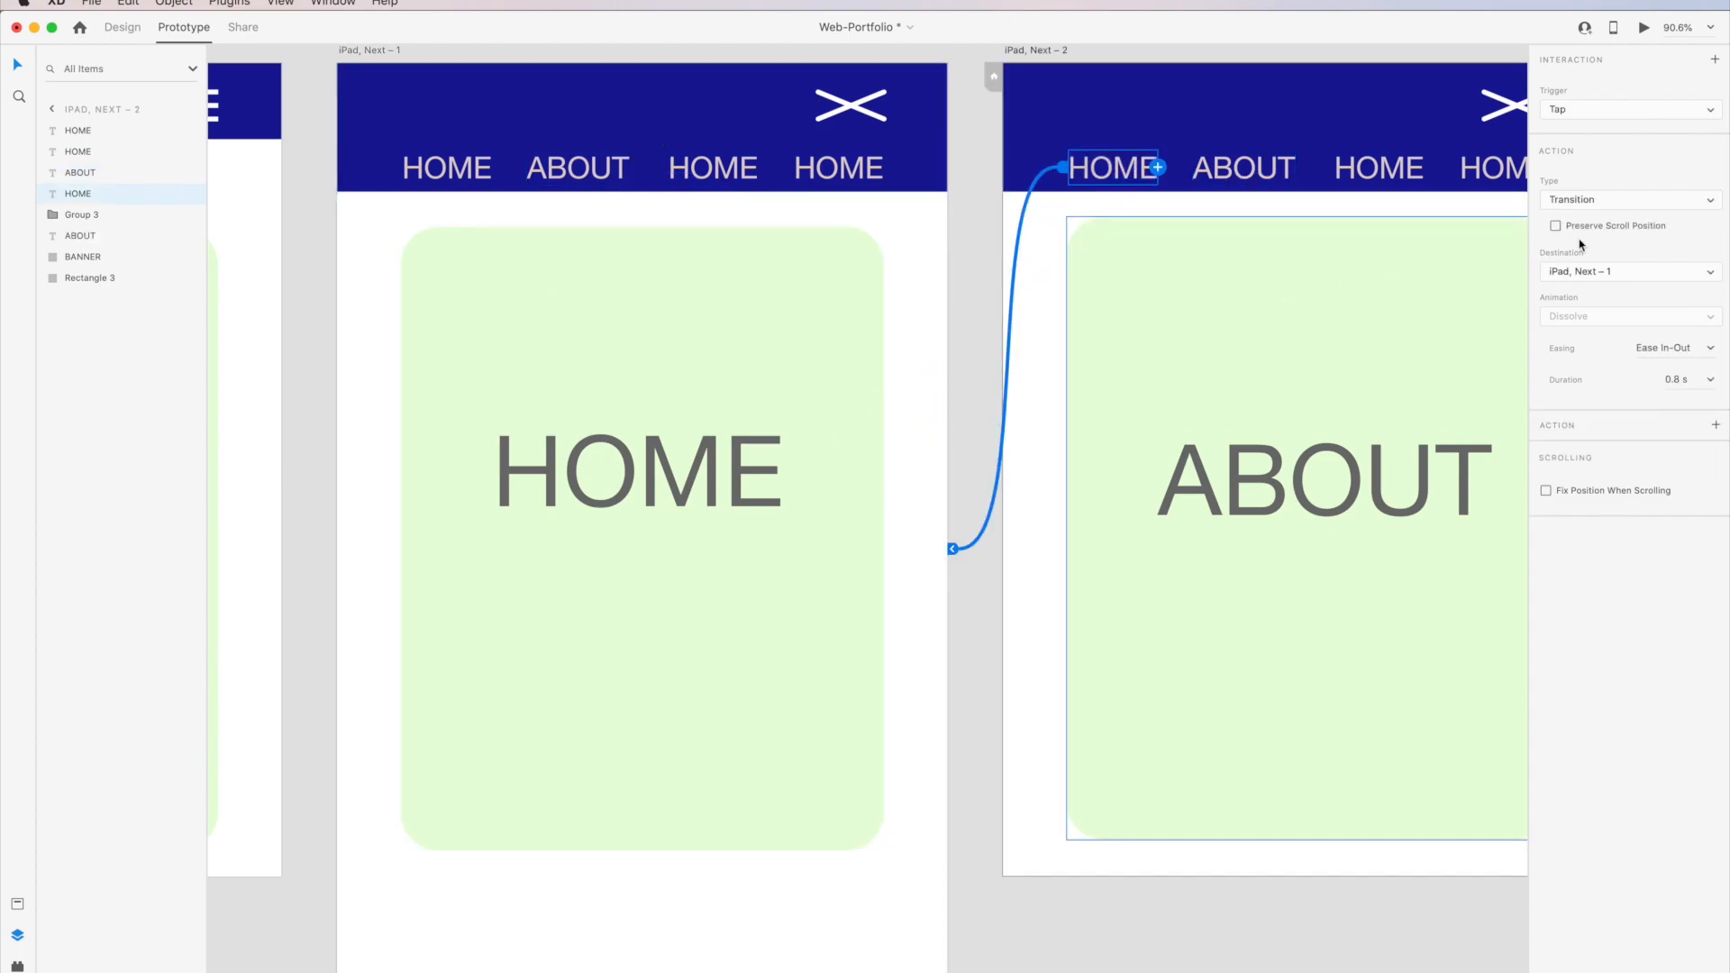
{"action": "left_click", "coordinate": [1711, 202]}
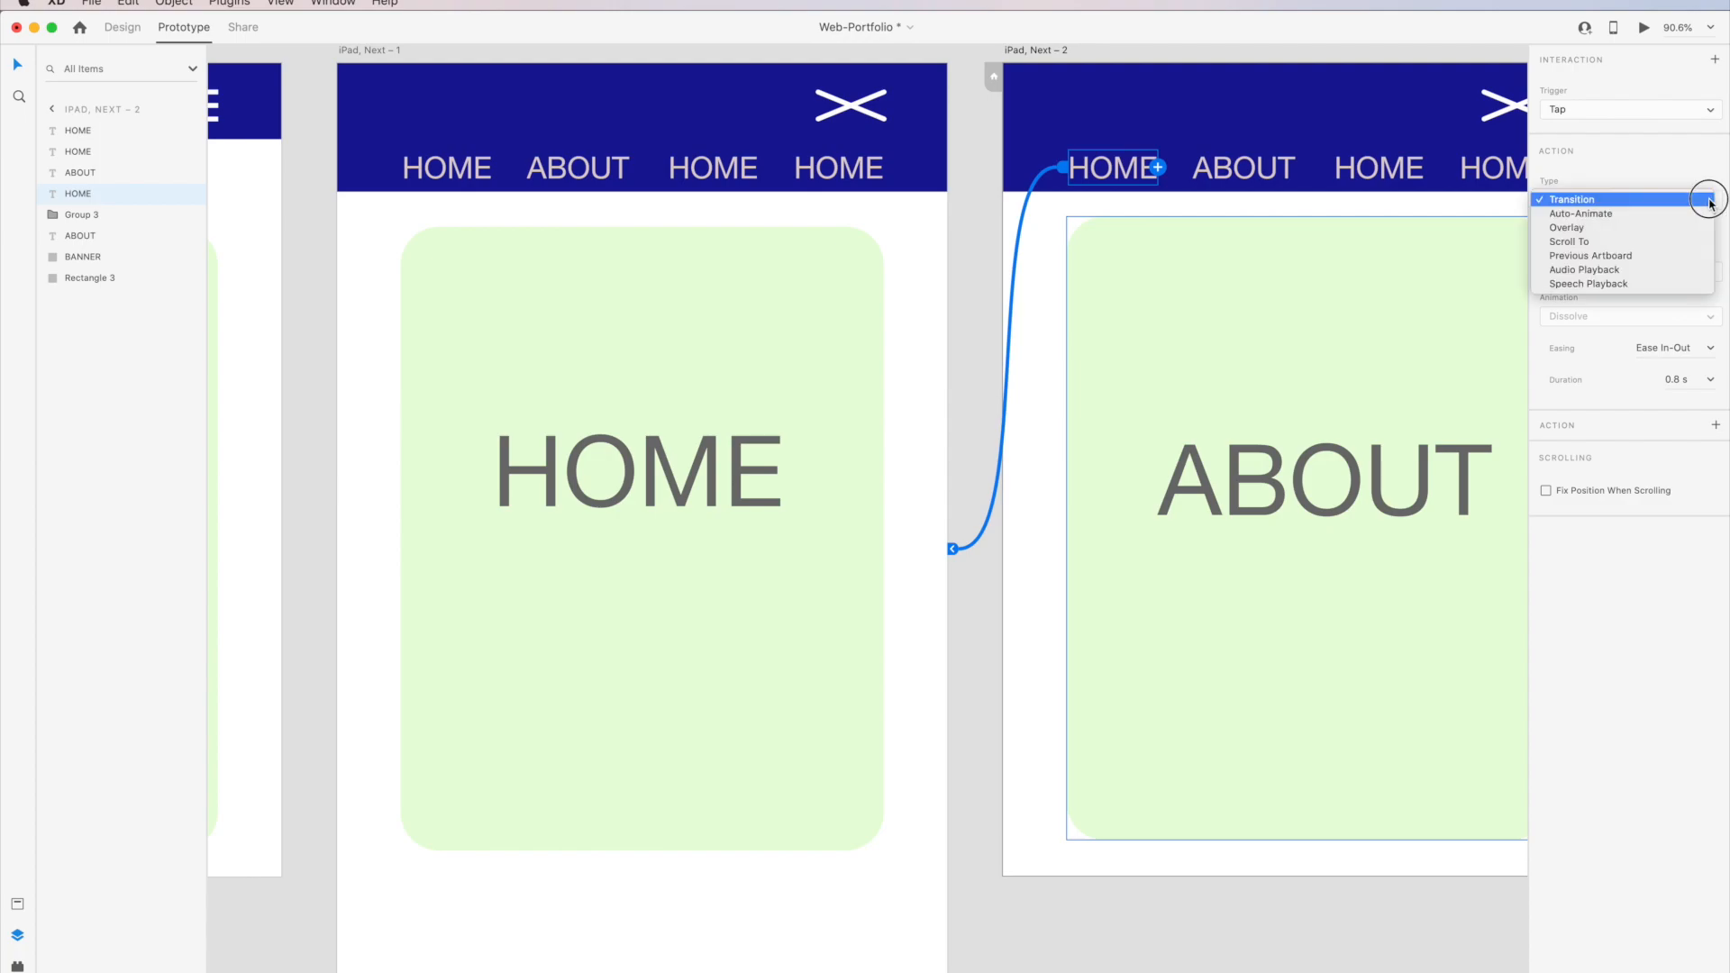
{"action": "left_click", "coordinate": [1716, 171]}
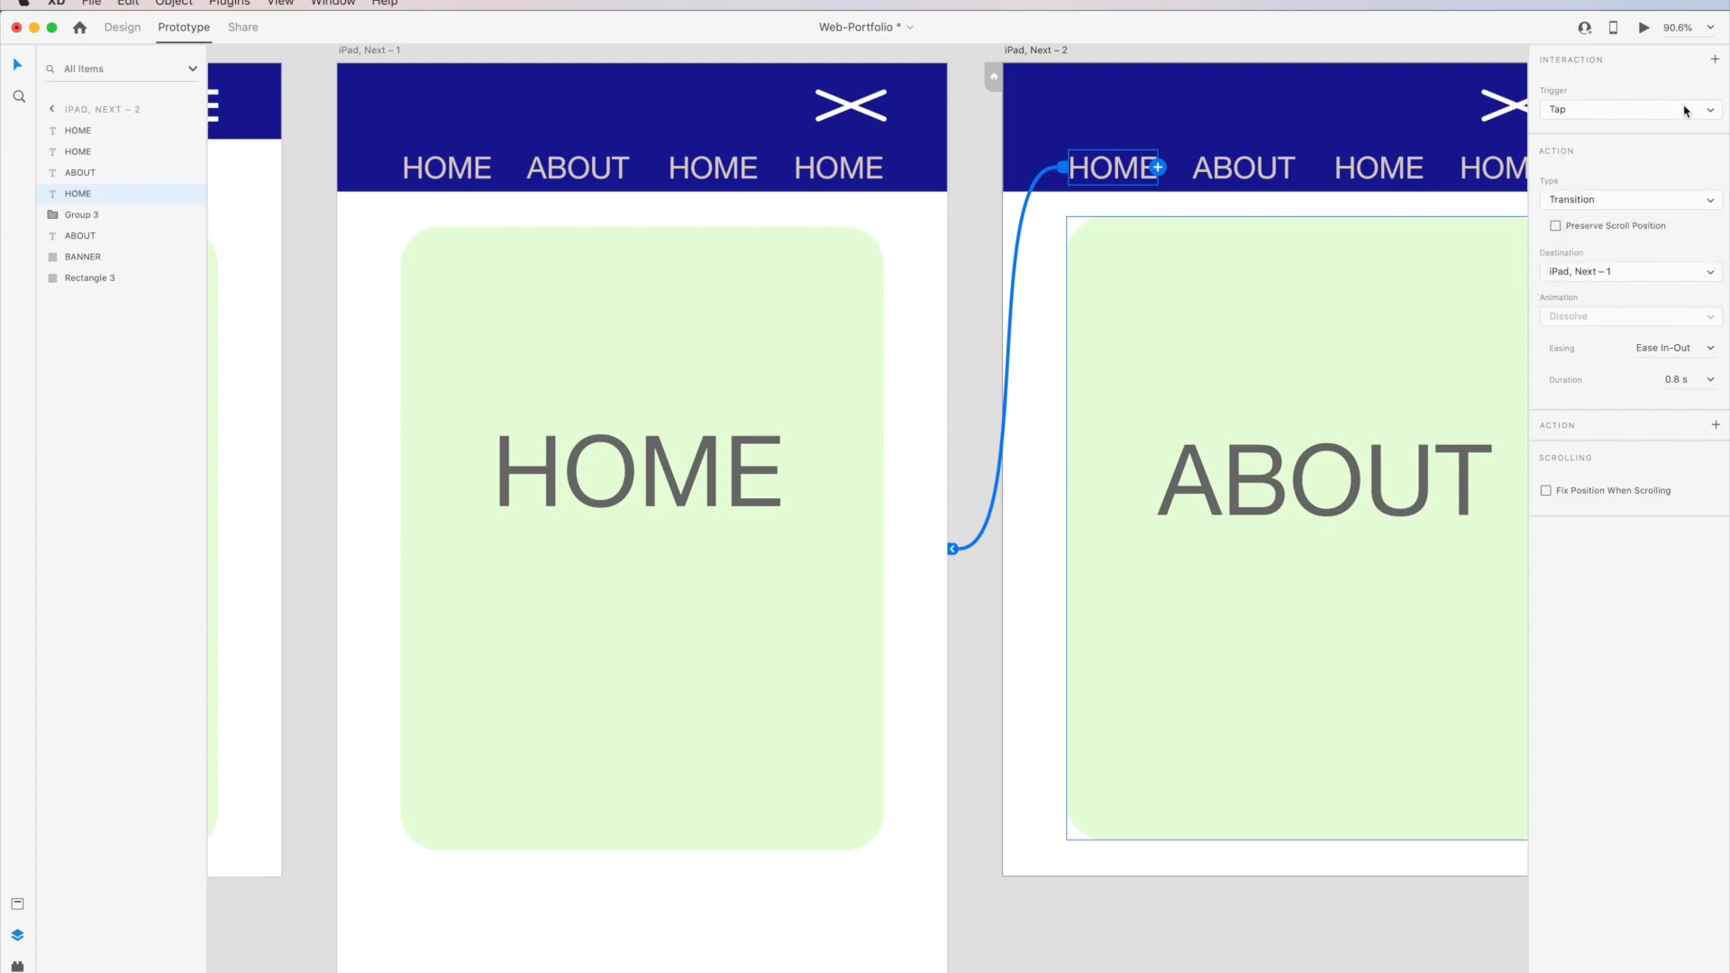
{"action": "left_click", "coordinate": [1707, 106]}
{"action": "left_click", "coordinate": [1710, 99]}
Preview the prototype from the ABOUT page and test the HOME and ABOUT menu links.
{"action": "left_click", "coordinate": [1643, 29]}
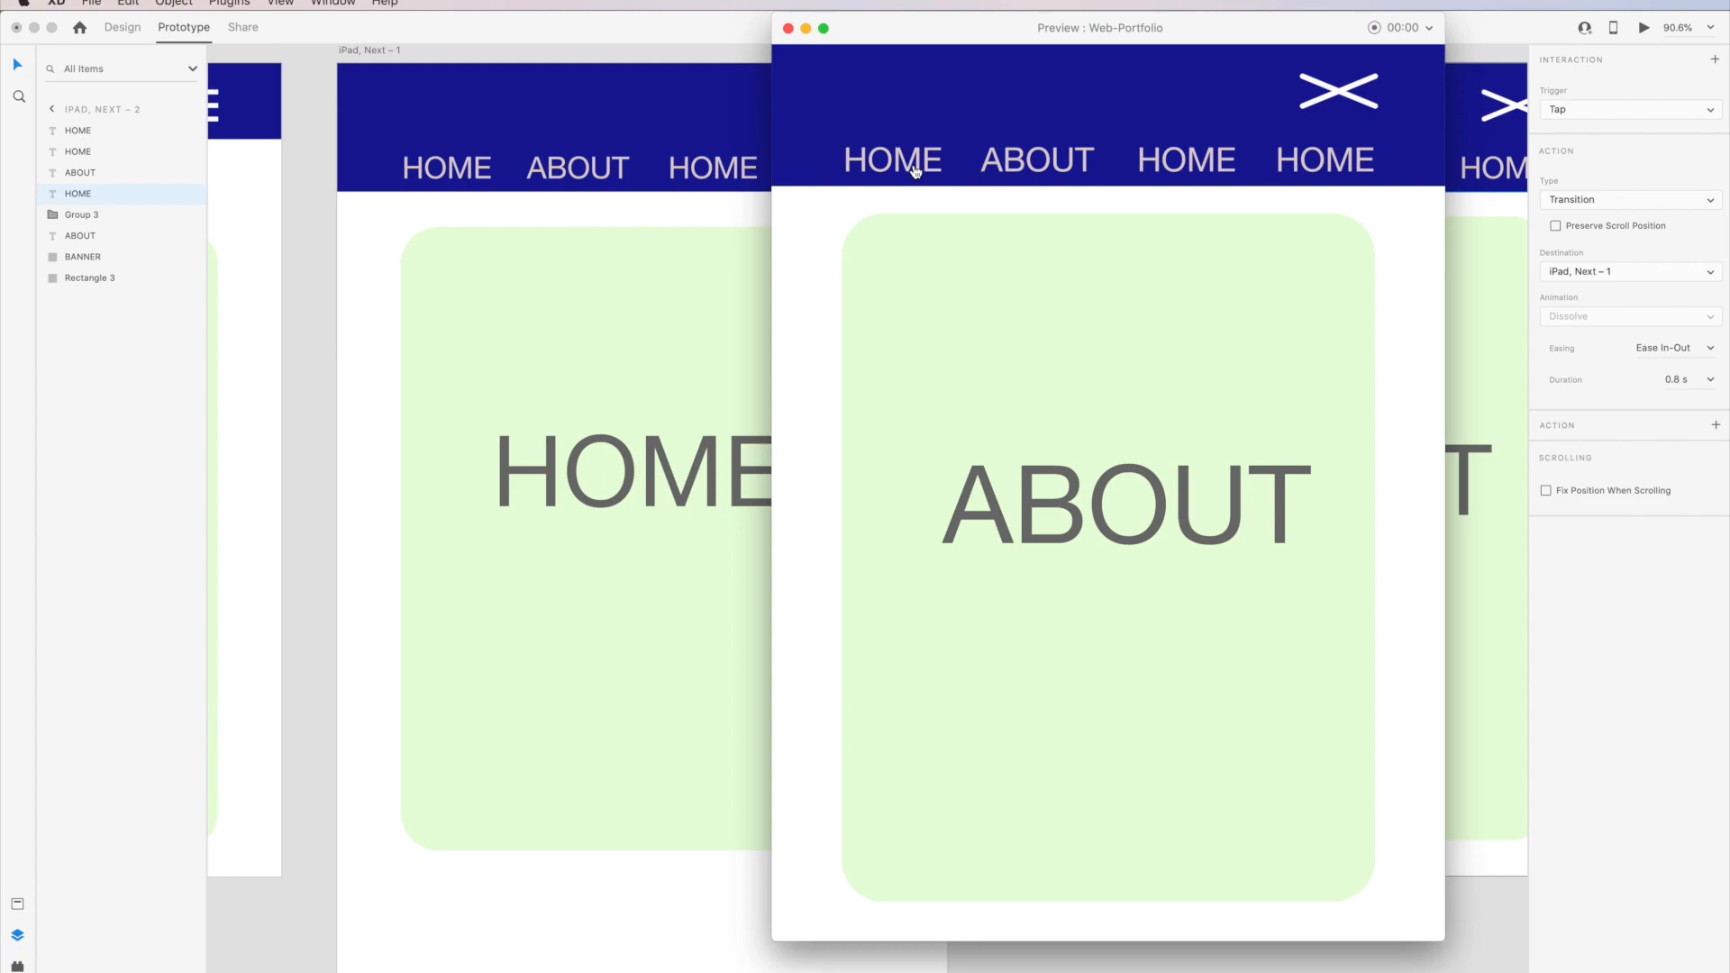
{"action": "left_click", "coordinate": [882, 166]}
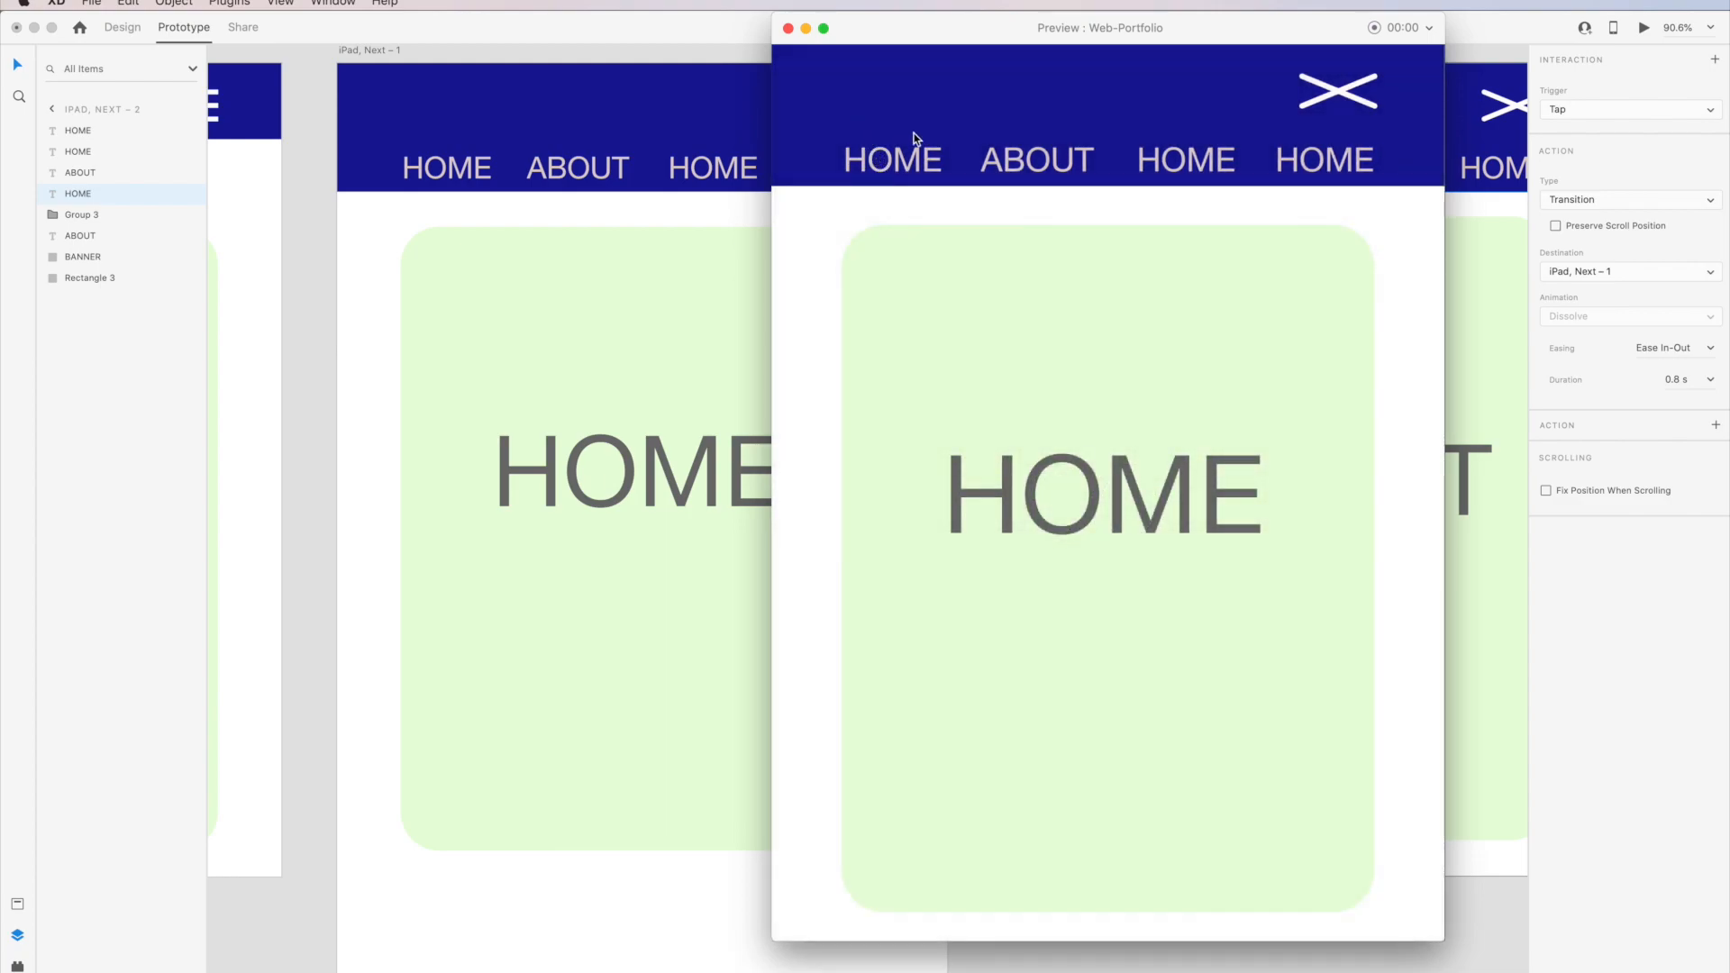
{"action": "left_click", "coordinate": [1050, 155]}
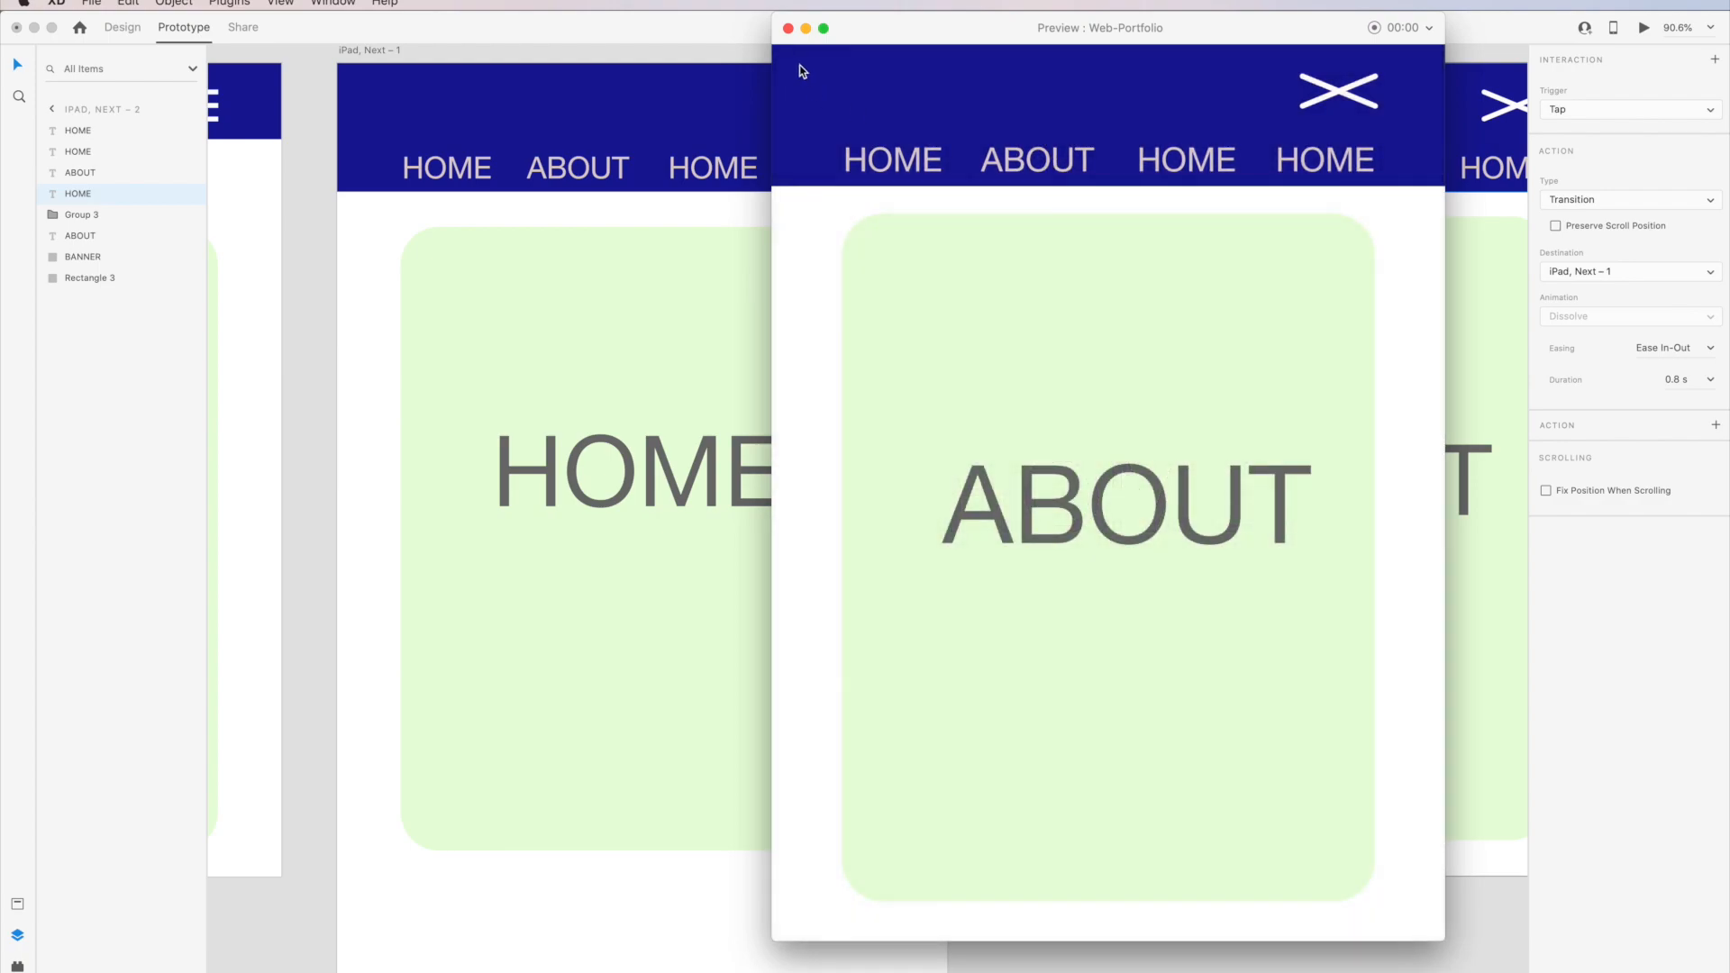
{"action": "left_click", "coordinate": [788, 30]}
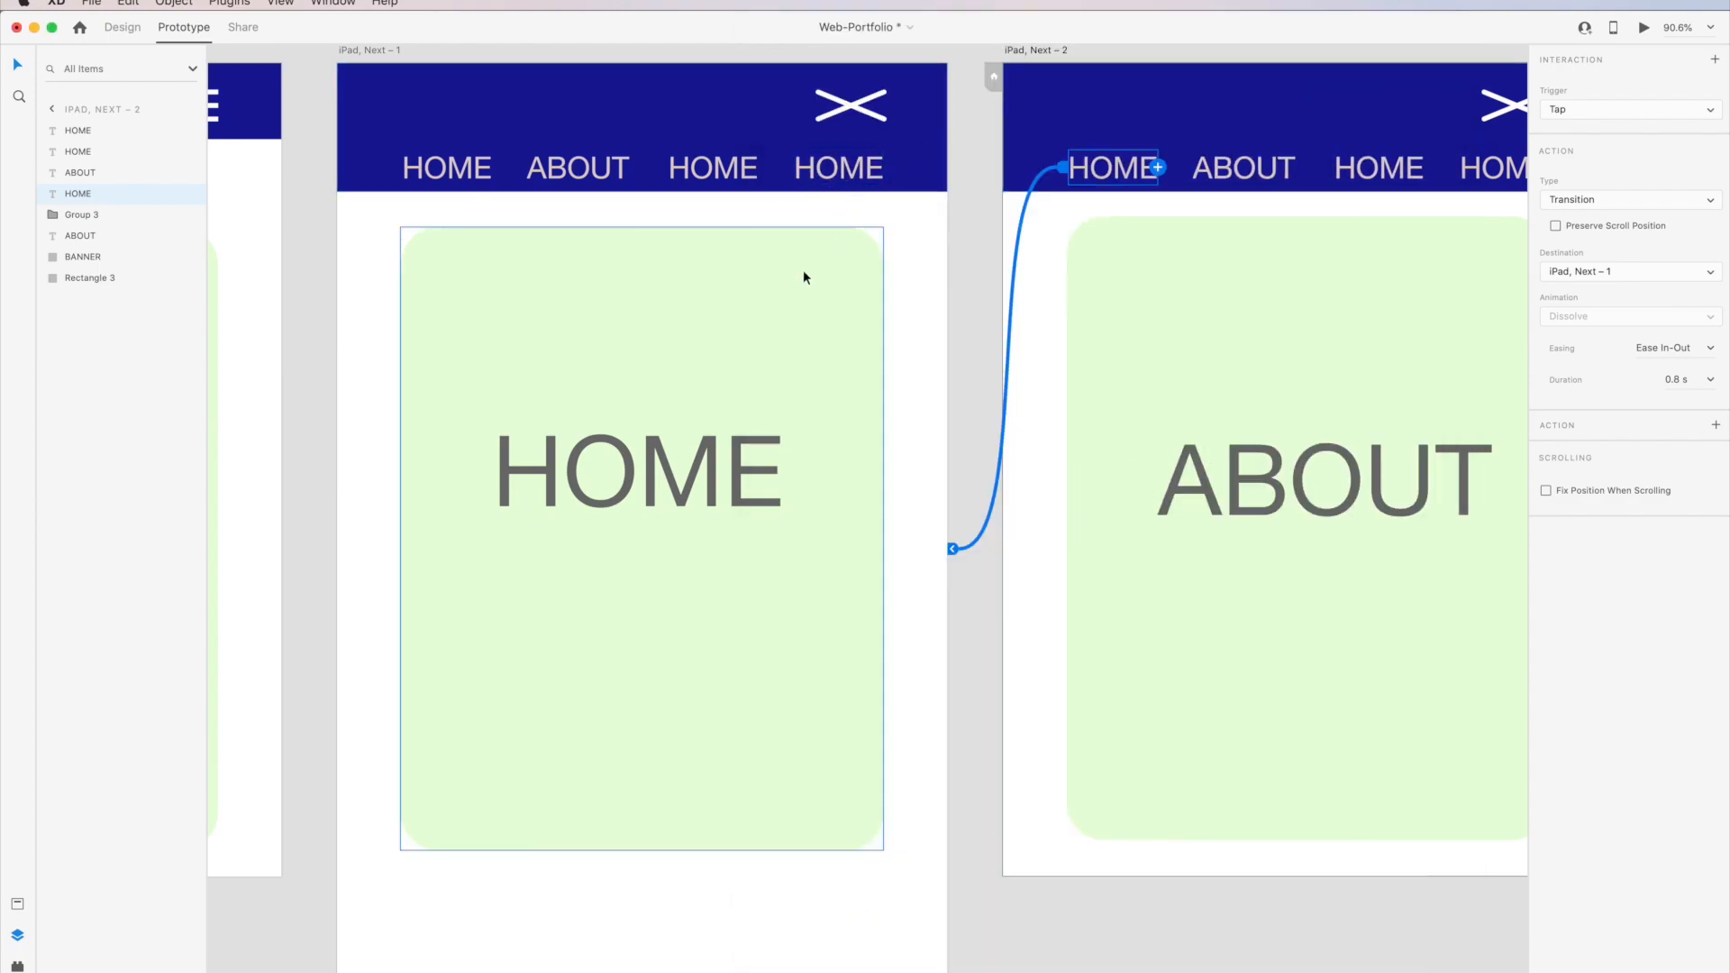
Preview the prototype from the START artboard and test the hamburger icon, the ABOUT and HOME links and the close icon.
{"action": "key", "text": "space"}
{"action": "left_click_drag", "start_coordinate": [564, 622], "coordinate": [1415, 683]}
{"action": "left_click", "coordinate": [534, 143]}
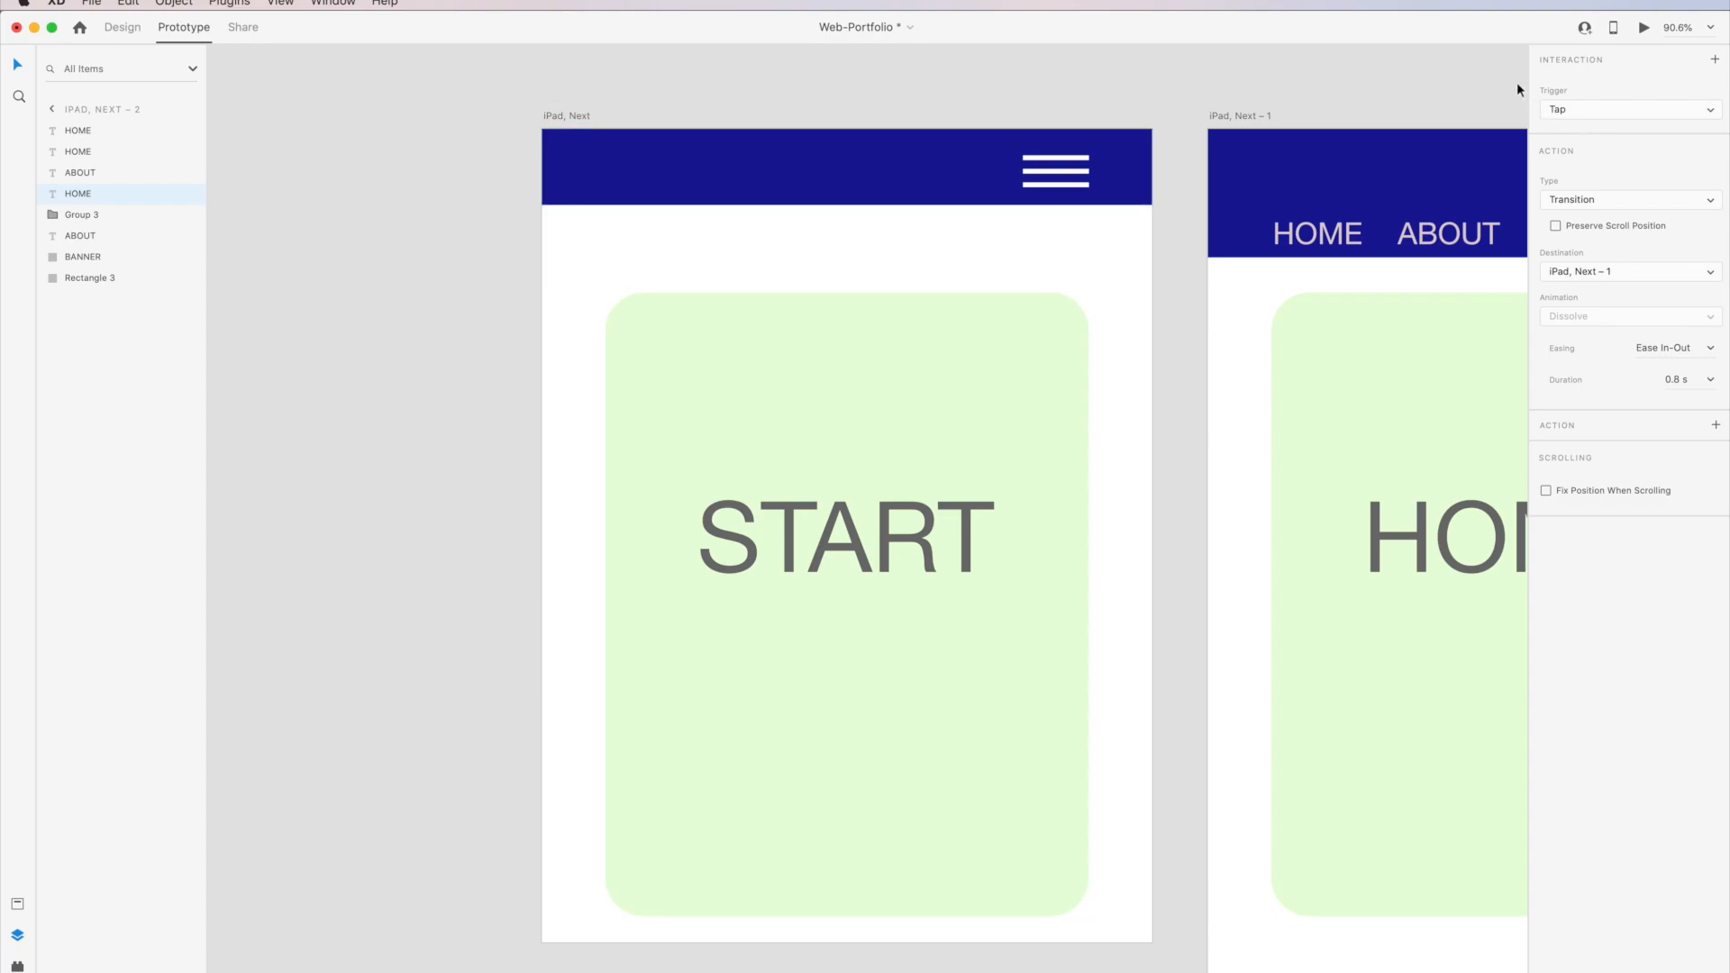
{"action": "left_click", "coordinate": [1642, 28]}
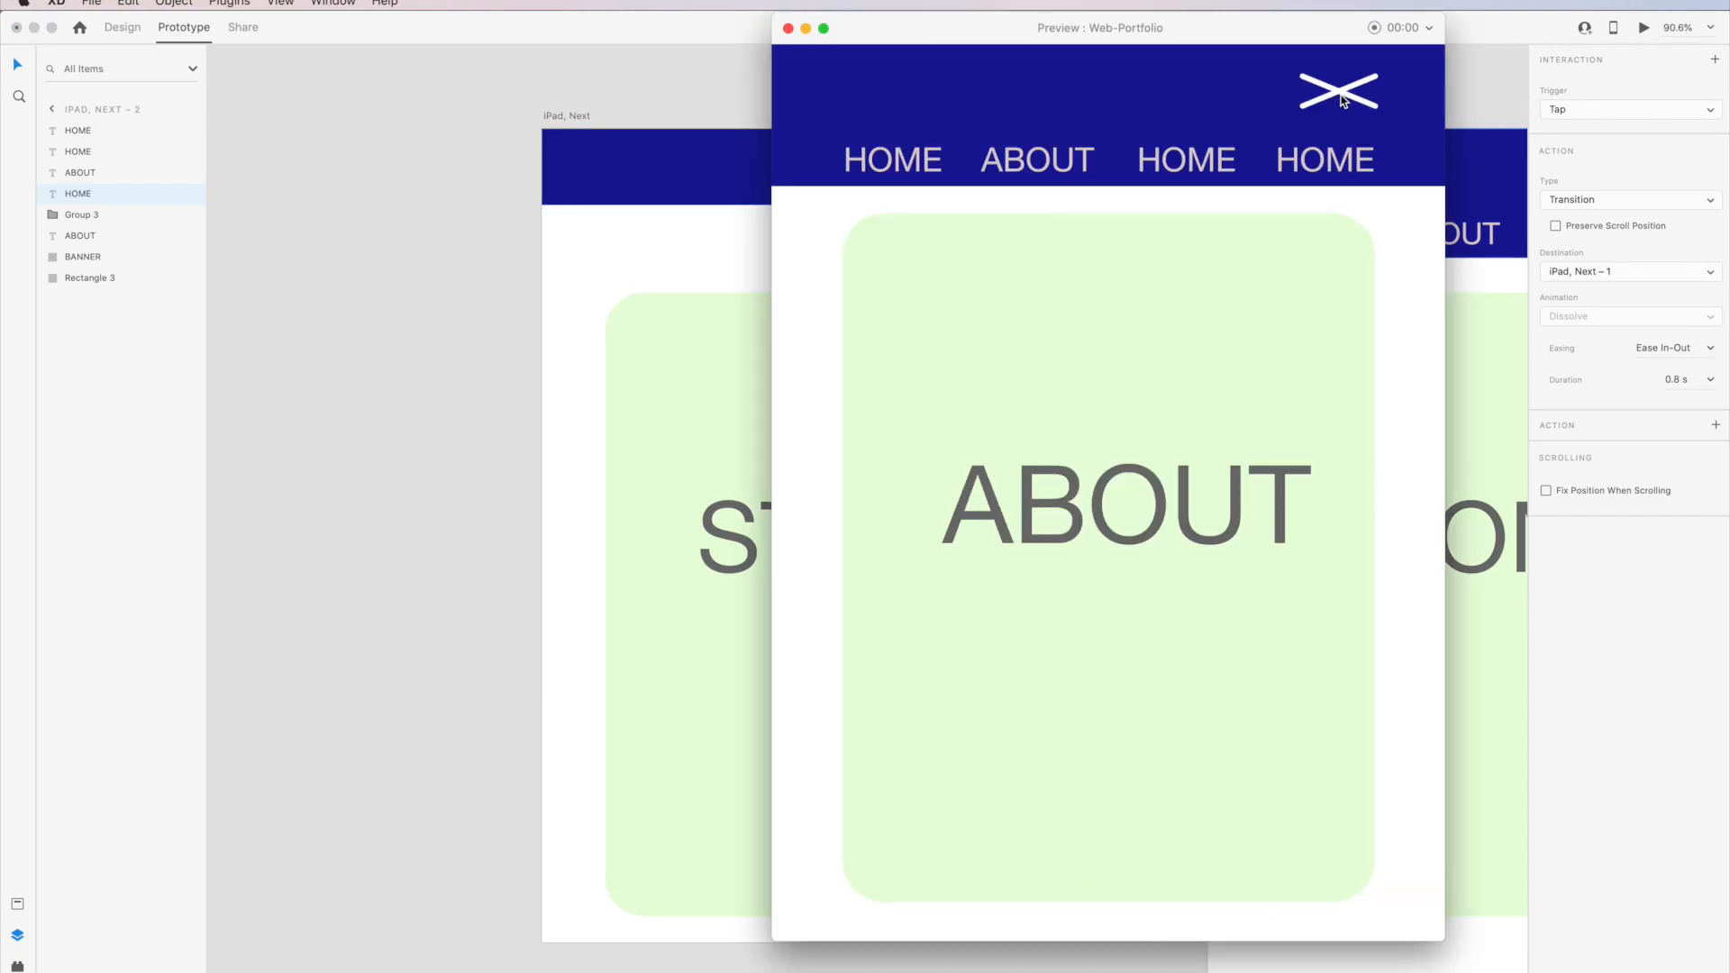
{"action": "left_click", "coordinate": [560, 174]}
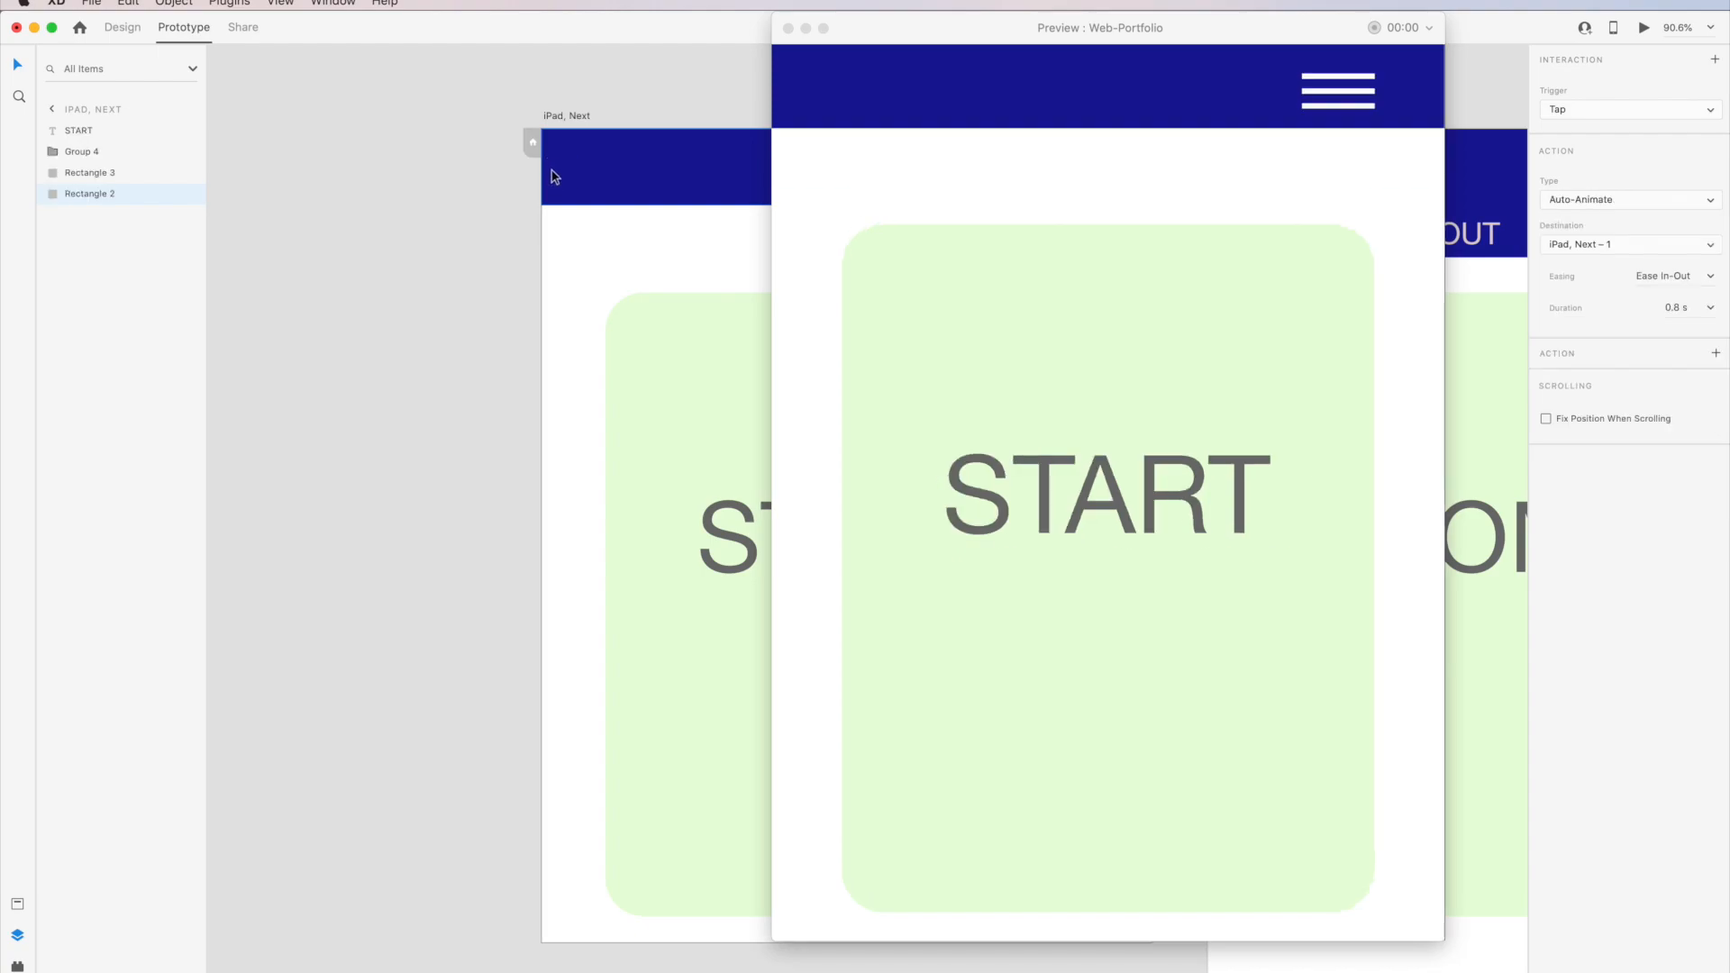
{"action": "left_click", "coordinate": [1339, 106]}
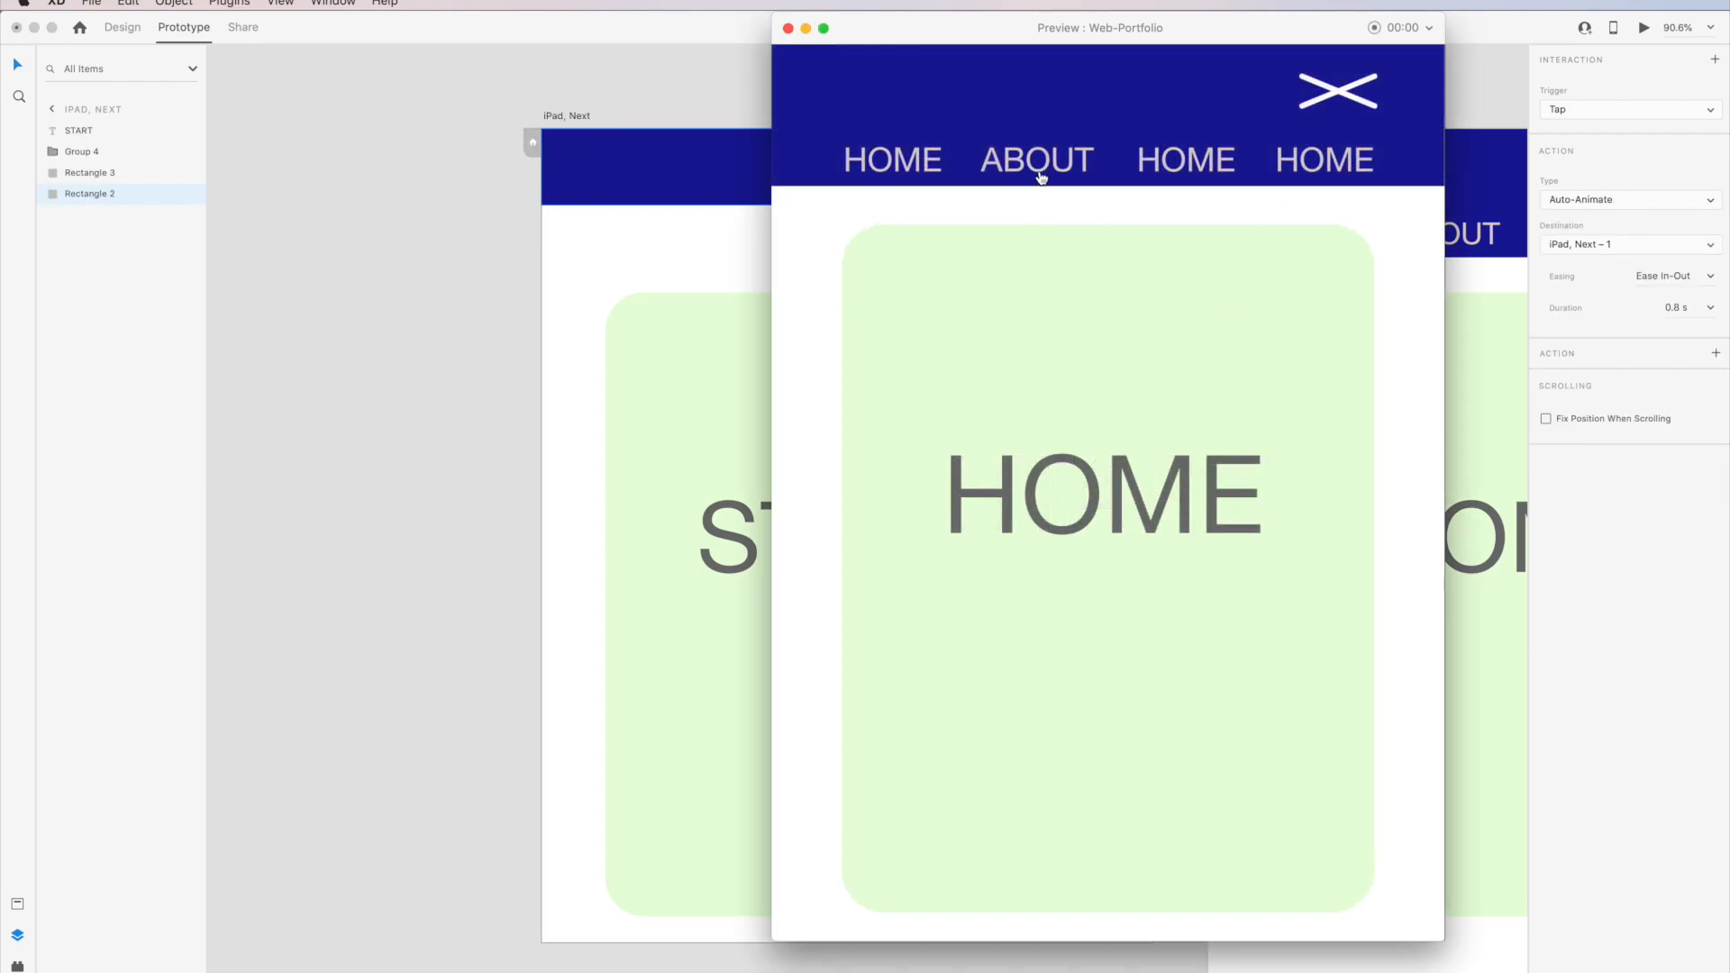
{"action": "left_click", "coordinate": [1041, 179]}
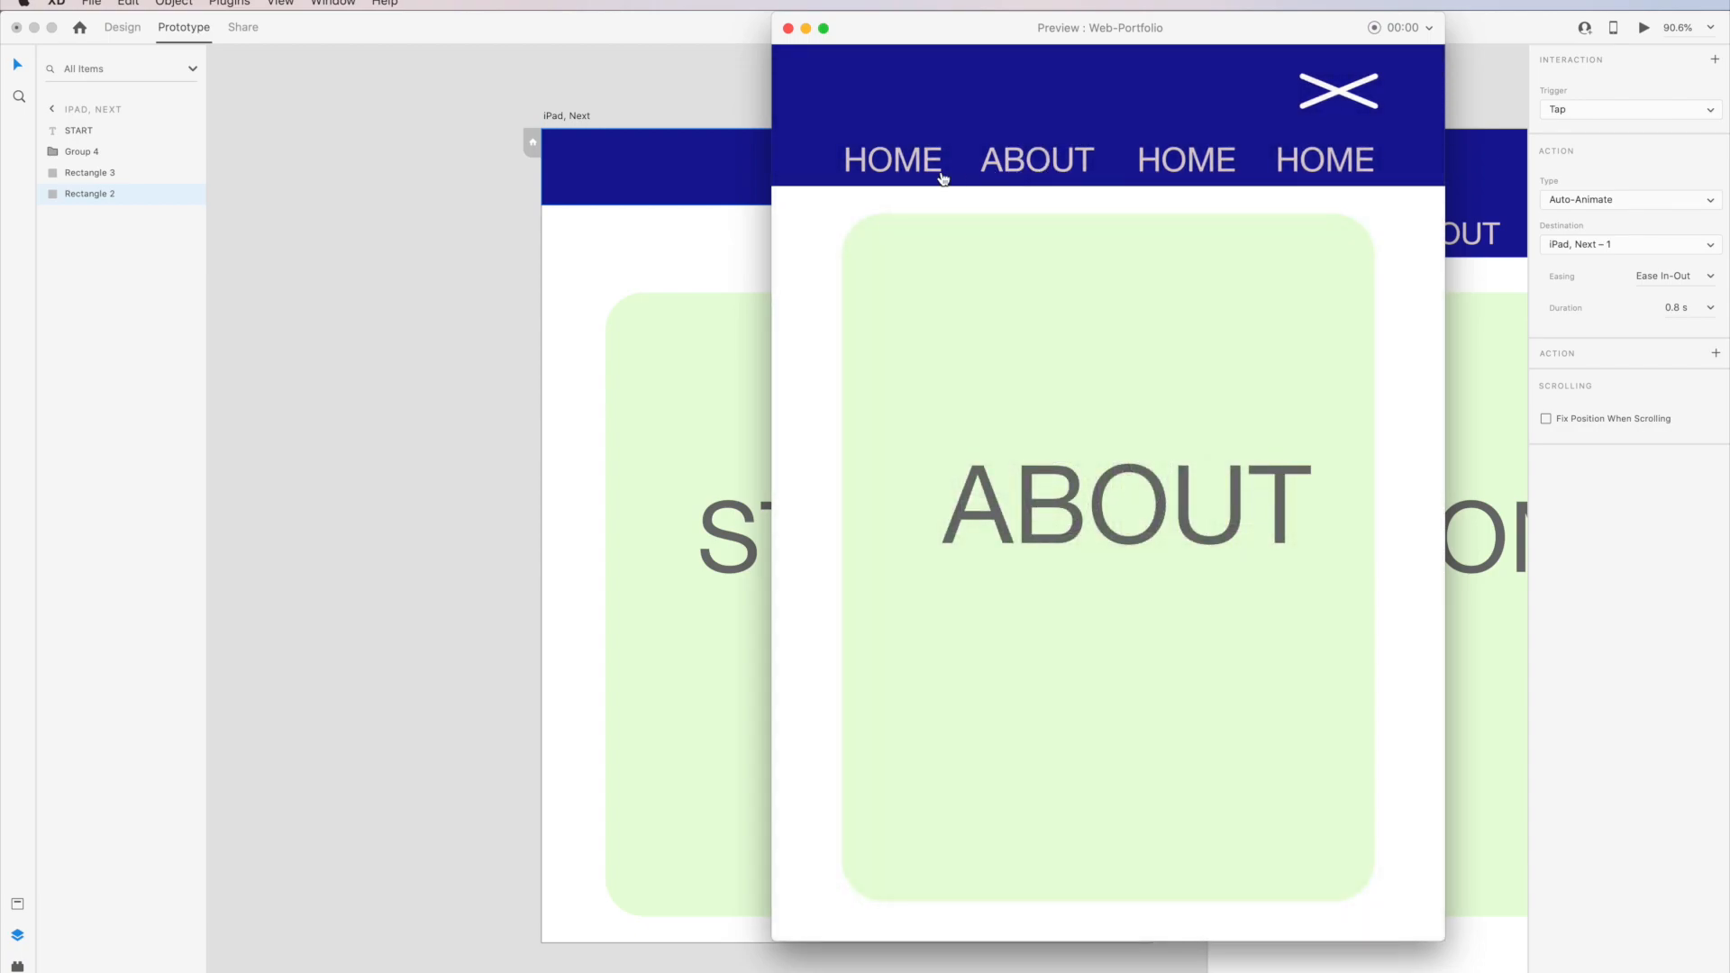
{"action": "left_click", "coordinate": [911, 170]}
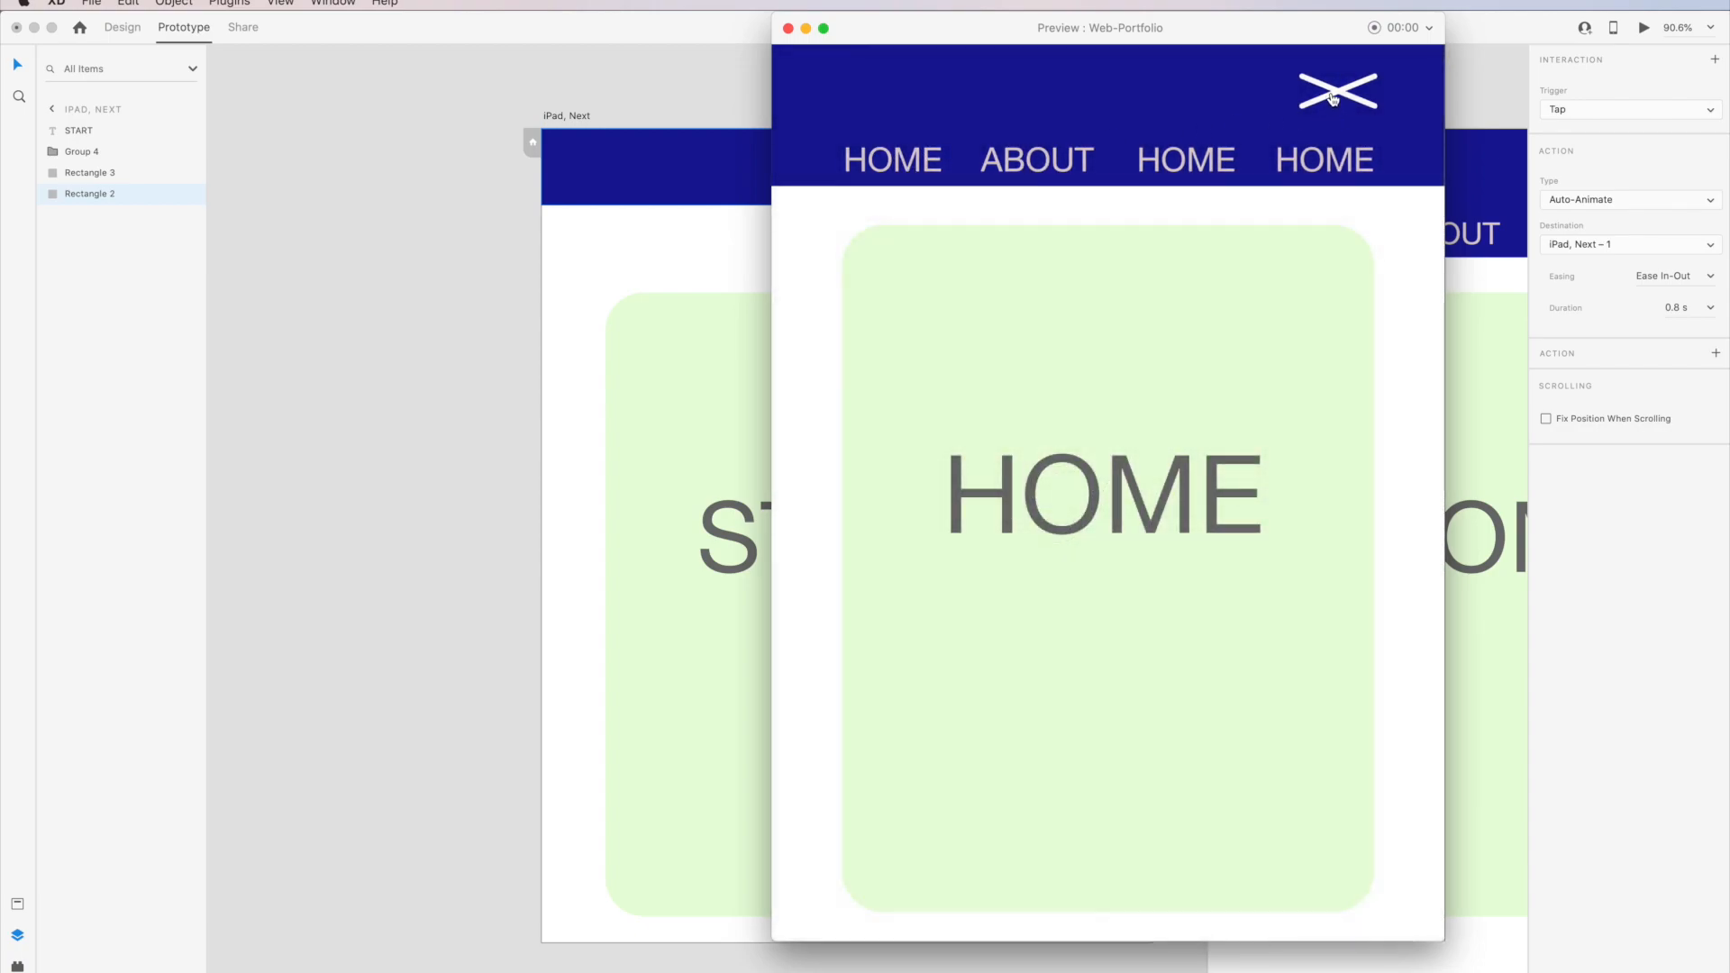
{"action": "left_click", "coordinate": [1335, 100]}
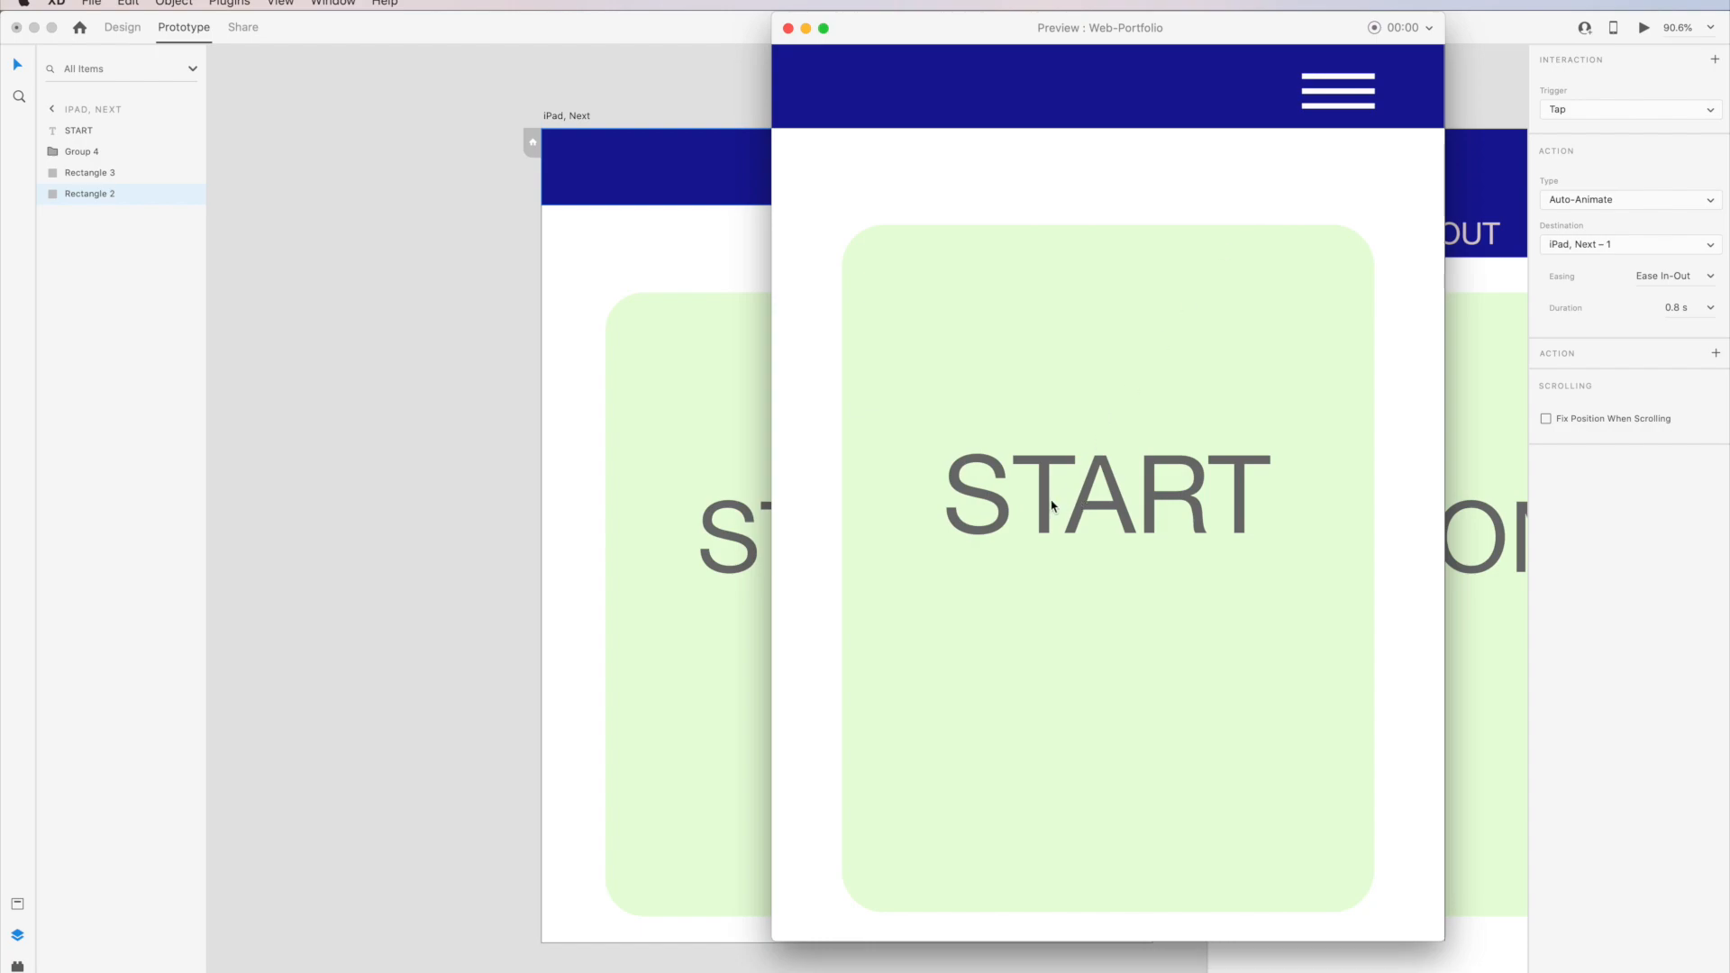
{"action": "left_click", "coordinate": [788, 28]}
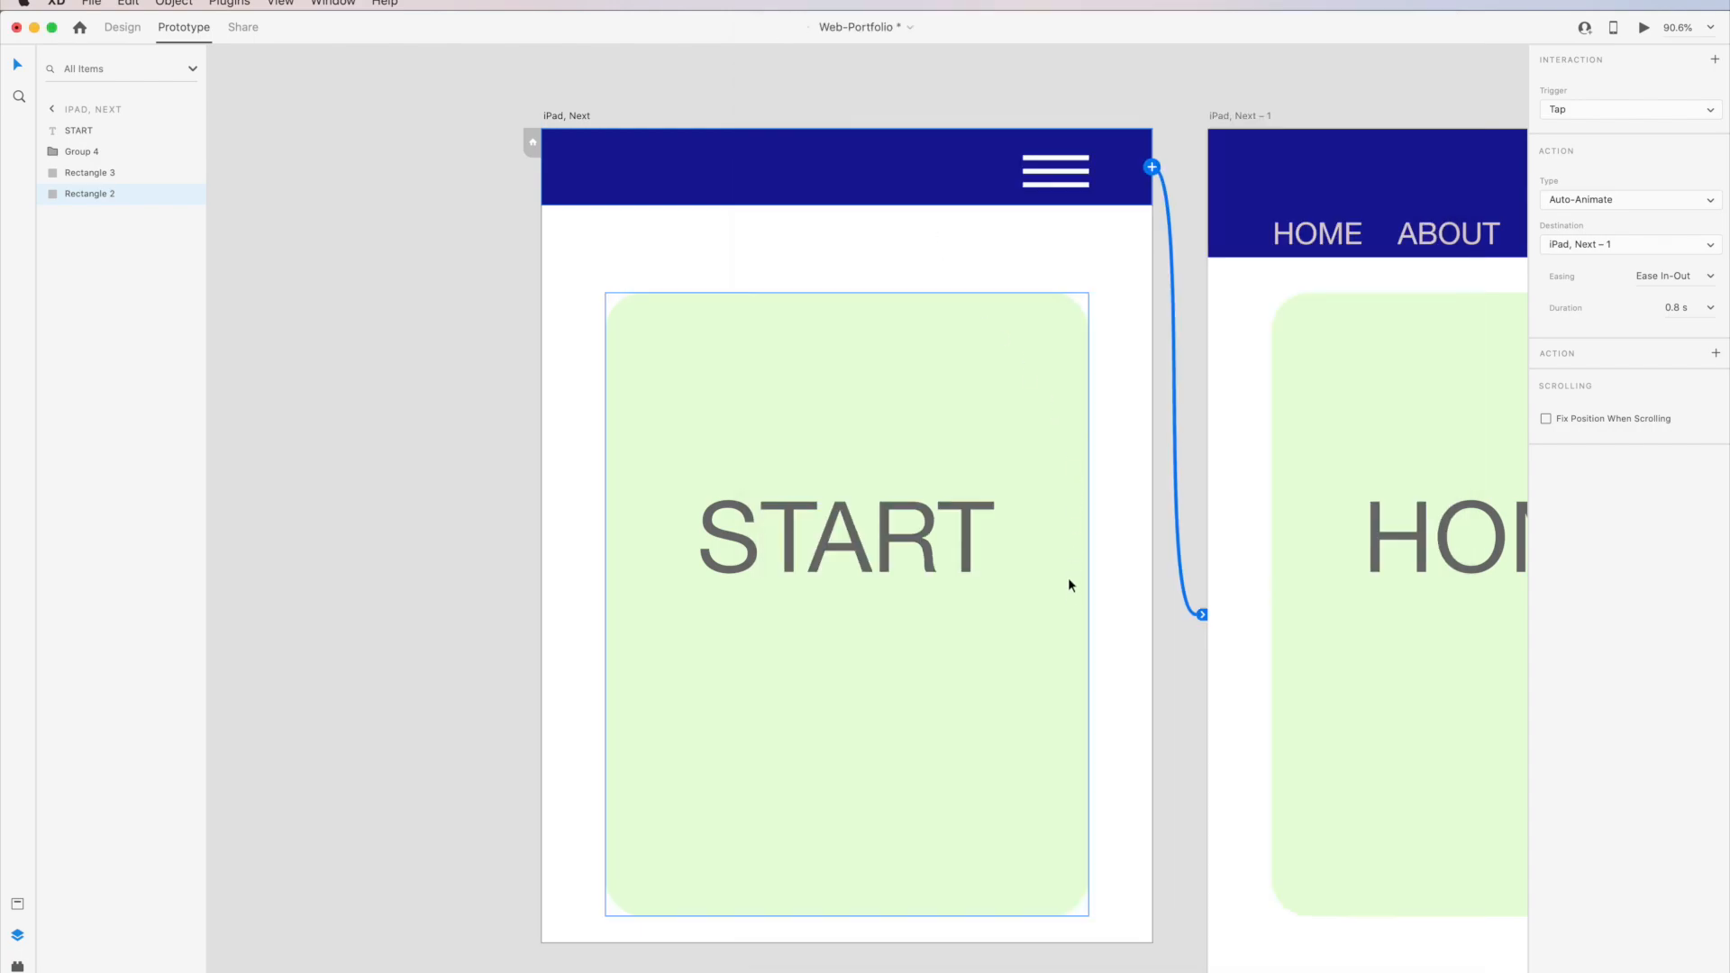
Extend the green rectangle on the HOME artboard downward to a height of about 993.
{"action": "left_click_drag", "start_coordinate": [1336, 618], "coordinate": [815, 480]}
{"action": "left_click", "coordinate": [1022, 770]}
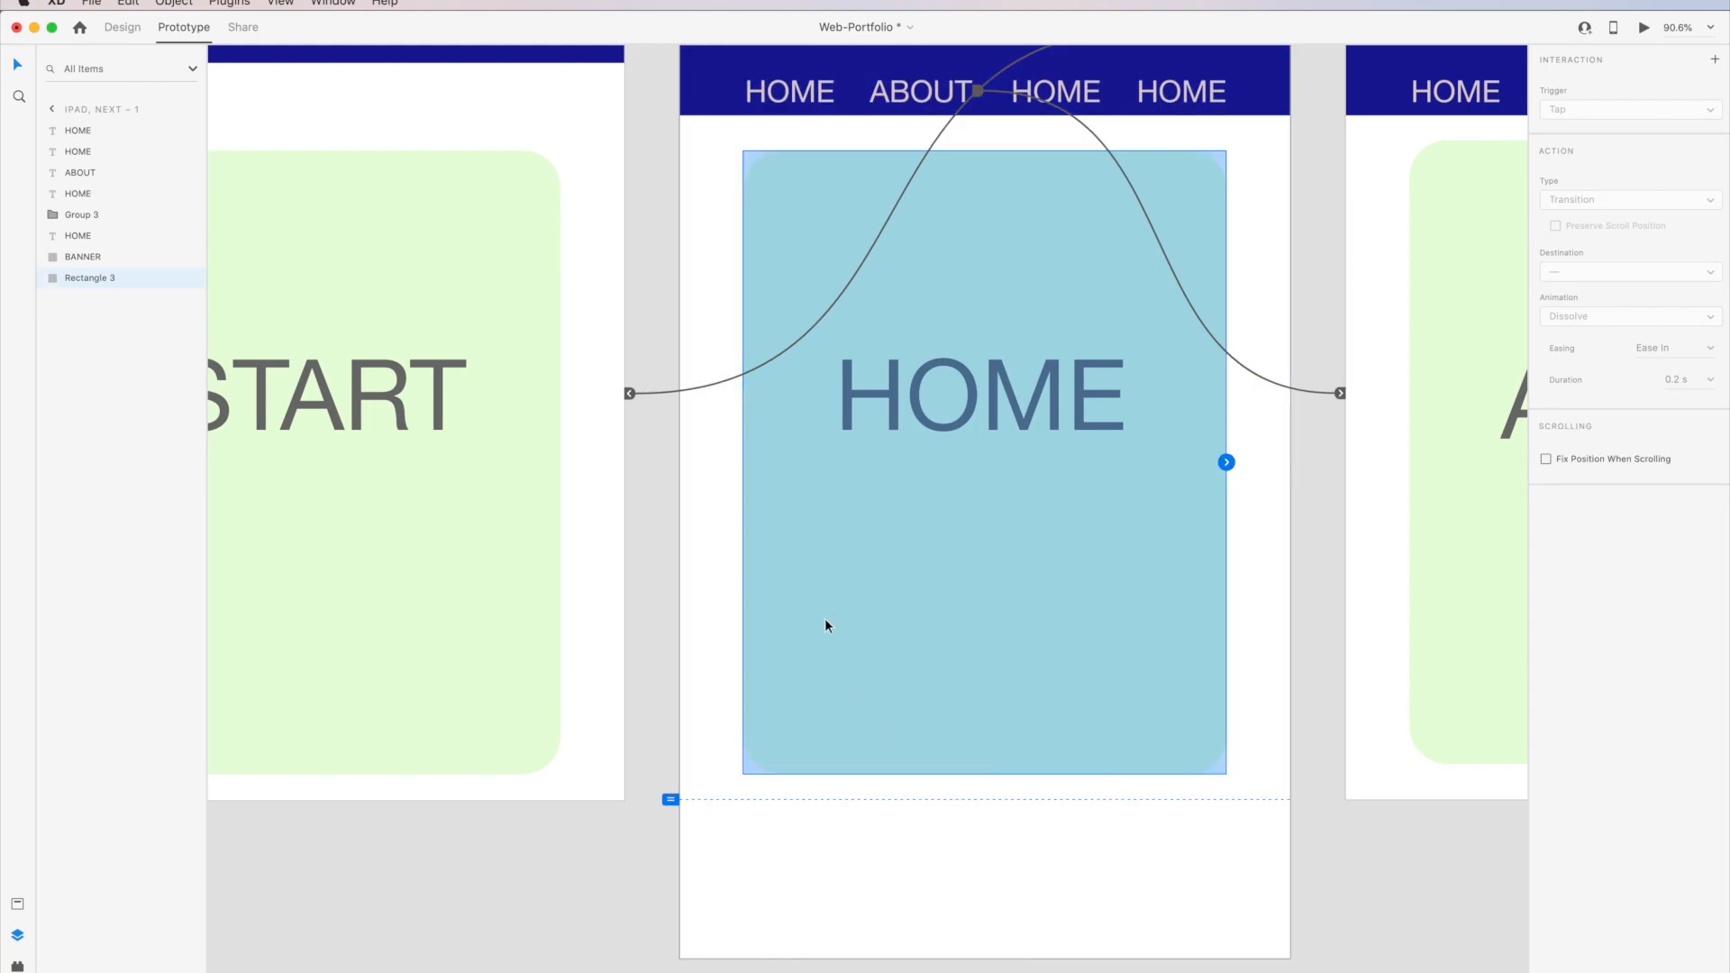
{"action": "left_click", "coordinate": [122, 28]}
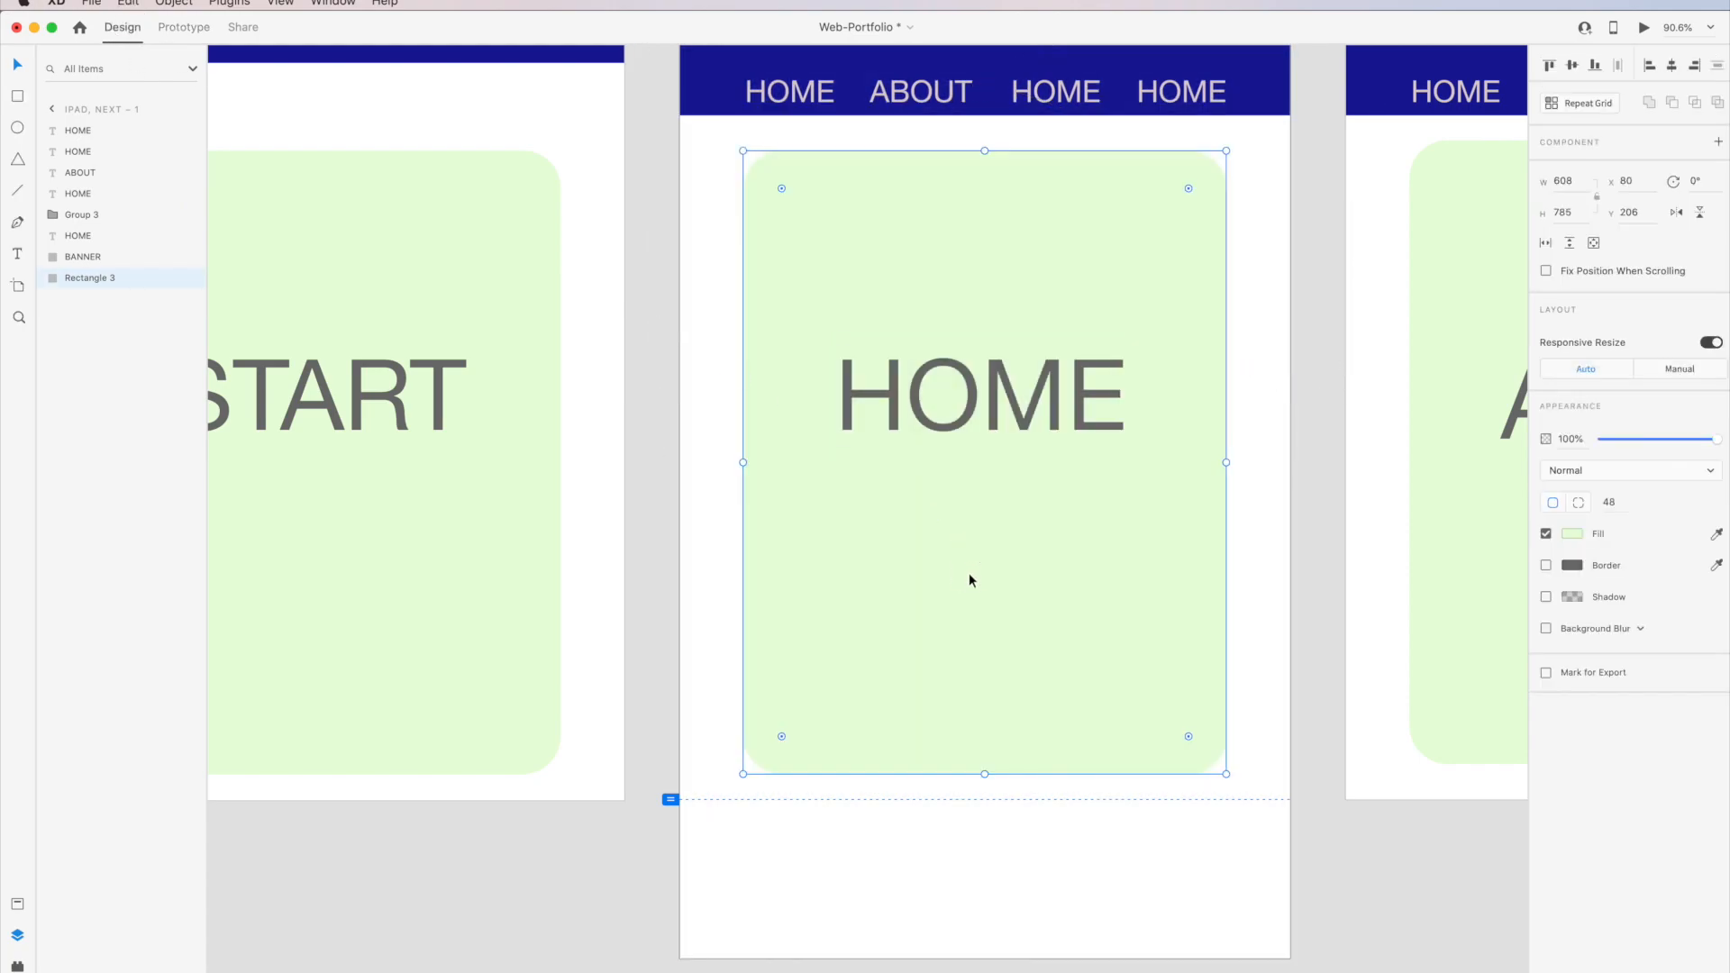
{"action": "left_click_drag", "start_coordinate": [984, 773], "coordinate": [970, 939]}
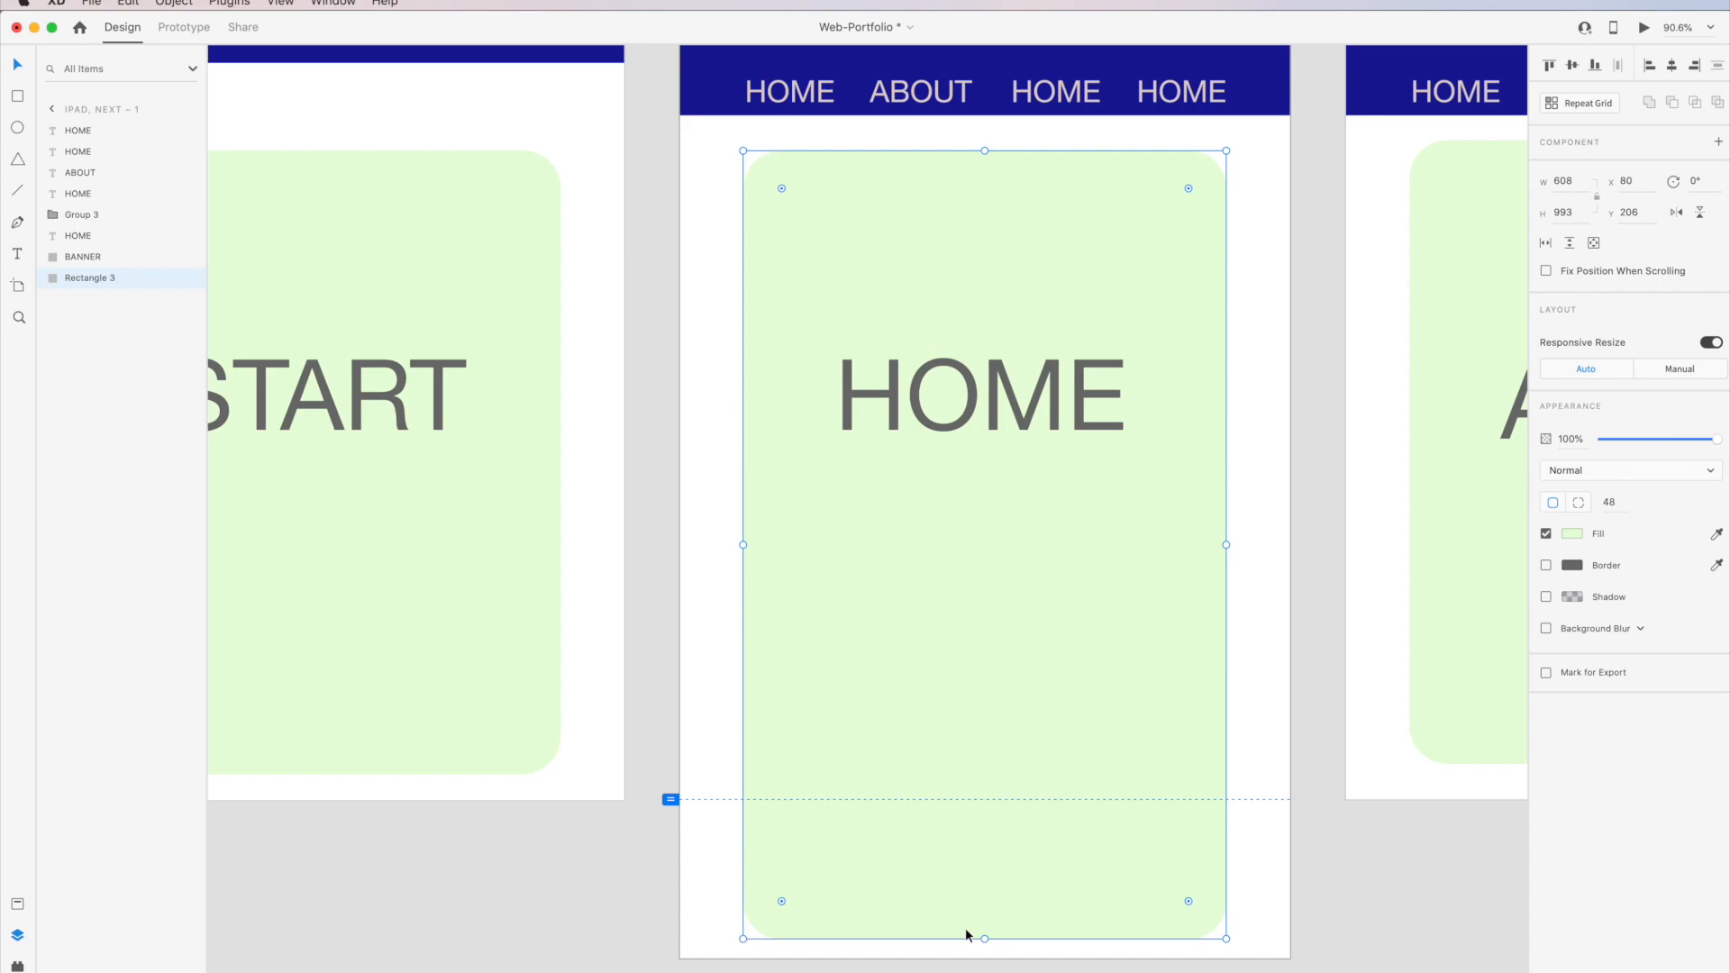
Draw a rectangle about 358 × 260 below the large HOME text and fill it with the Skiddy_4 kitten photo.
{"action": "left_click", "coordinate": [17, 96]}
{"action": "mouse_move", "coordinate": [842, 468]}
{"action": "left_mouse_down"}
{"action": "mouse_move", "coordinate": [879, 516]}
{"action": "mouse_move", "coordinate": [1079, 628]}
{"action": "mouse_move", "coordinate": [1158, 643]}
{"action": "mouse_move", "coordinate": [1127, 674]}
{"action": "left_mouse_up"}
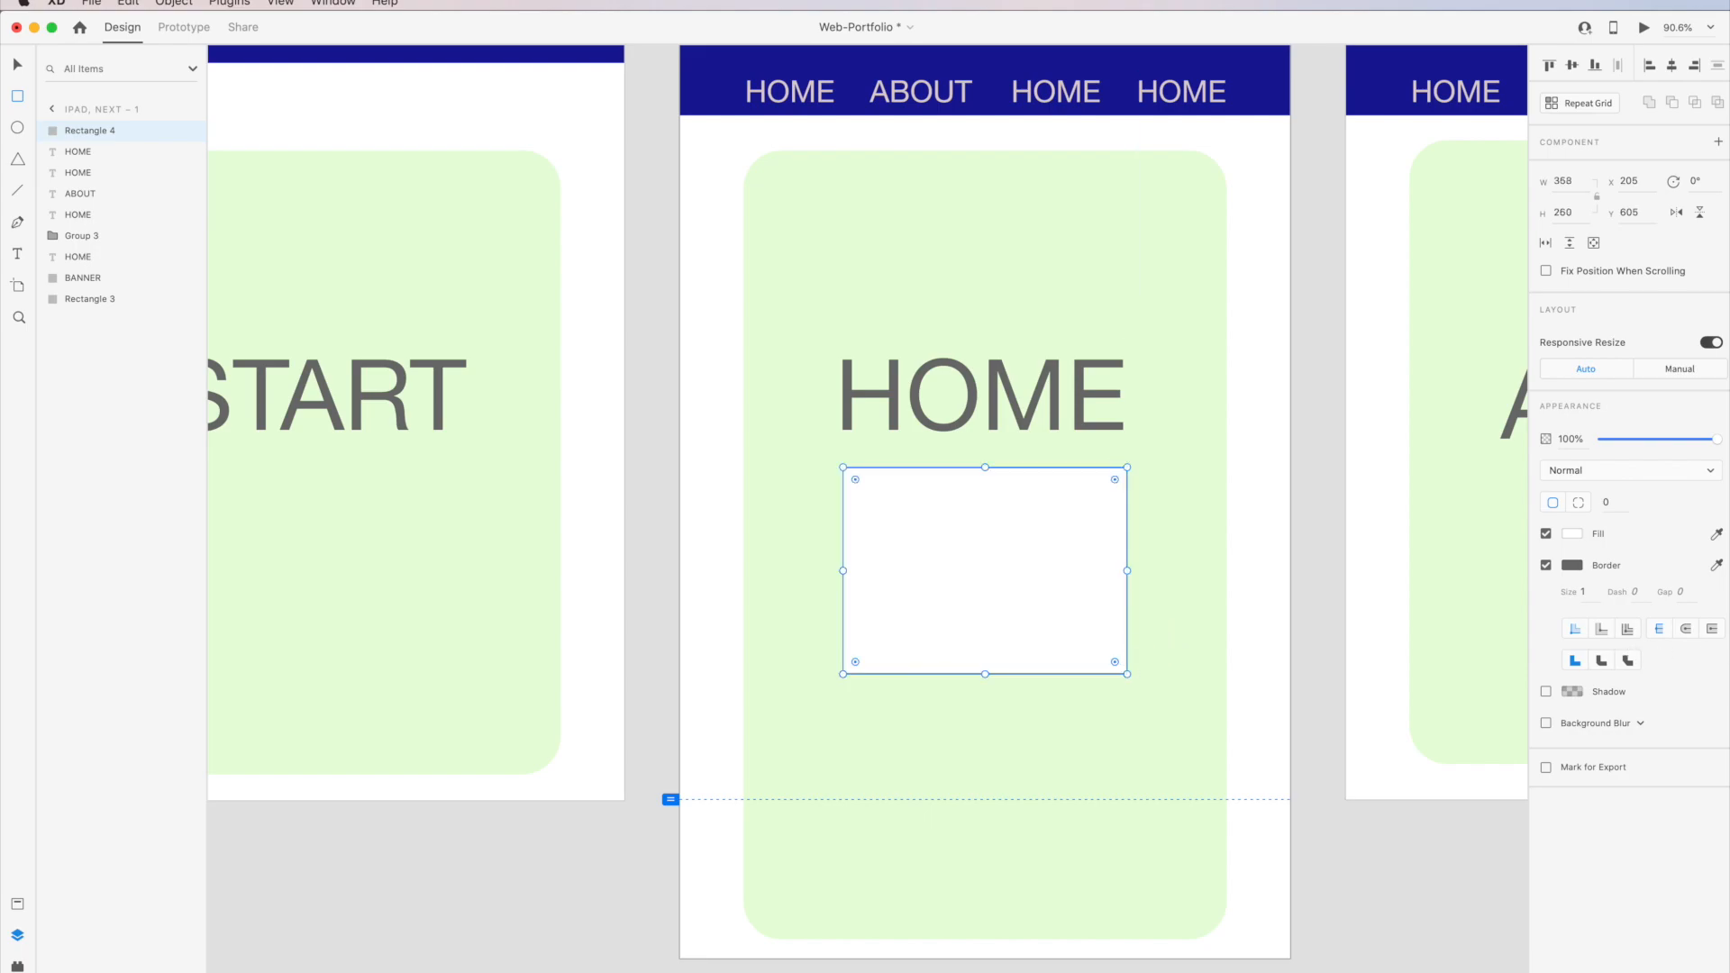
{"action": "left_click_drag", "start_coordinate": [1487, 762], "coordinate": [1016, 568]}
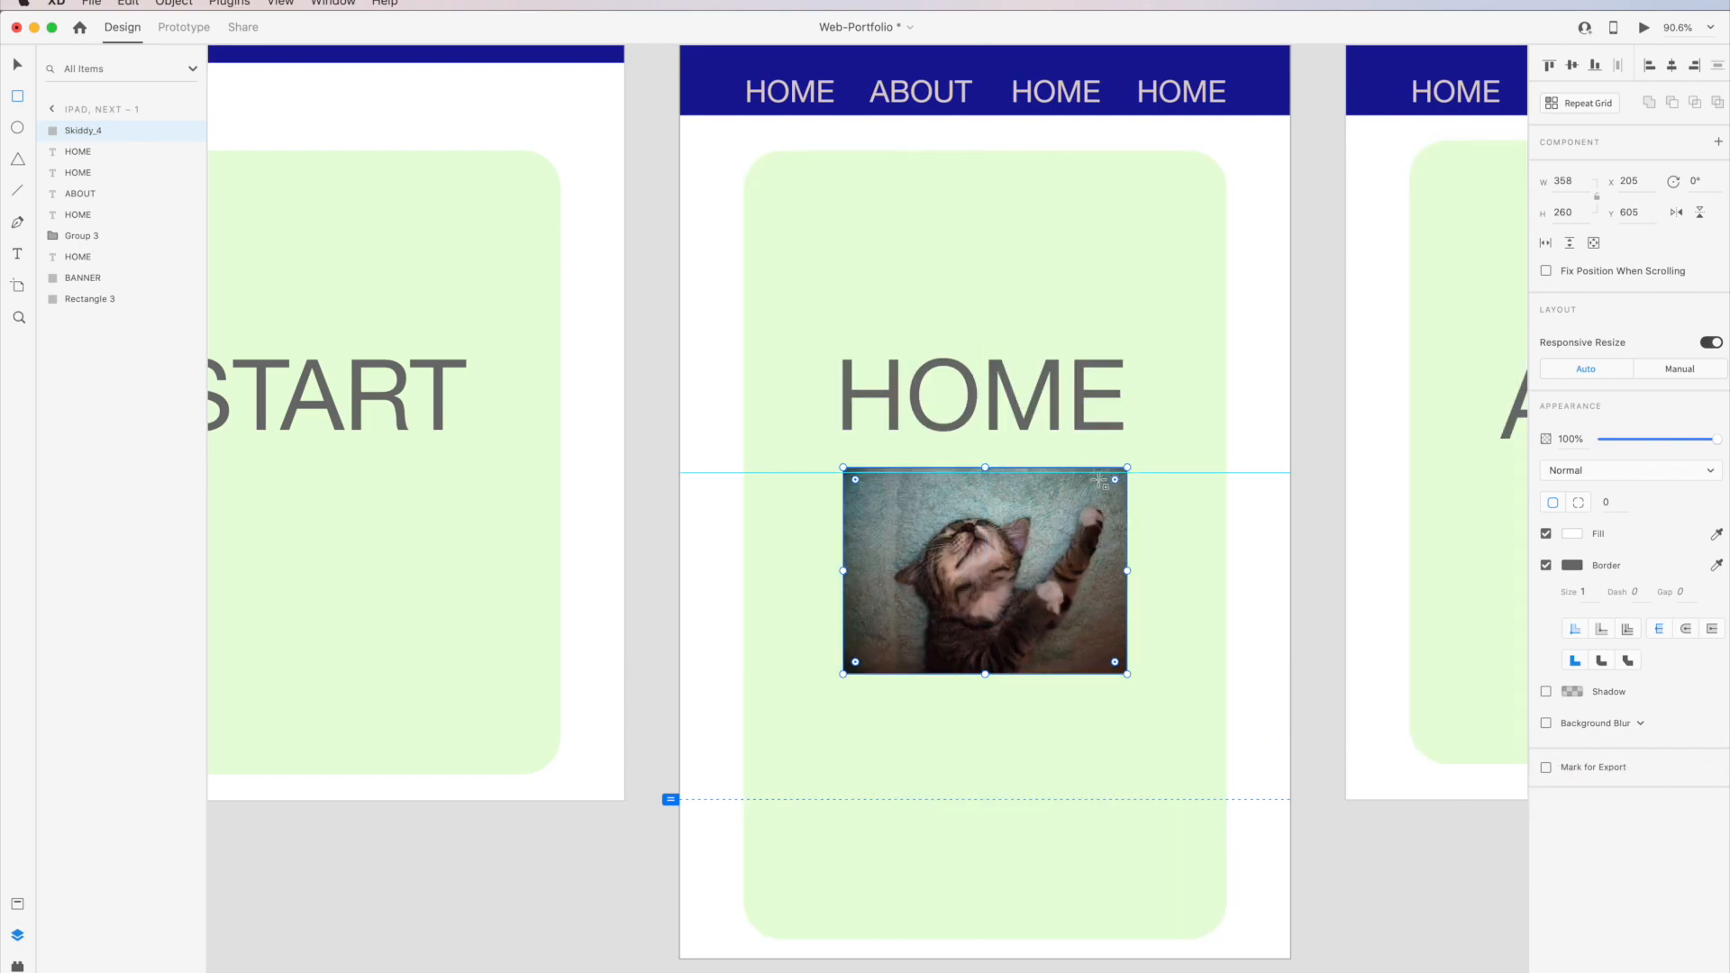
Round the kitten photo's corners to about 39 and repeat it downward in a repeat grid about 967 high, adjusting the gap between copies.
{"action": "left_click_drag", "start_coordinate": [1114, 482], "coordinate": [1095, 498]}
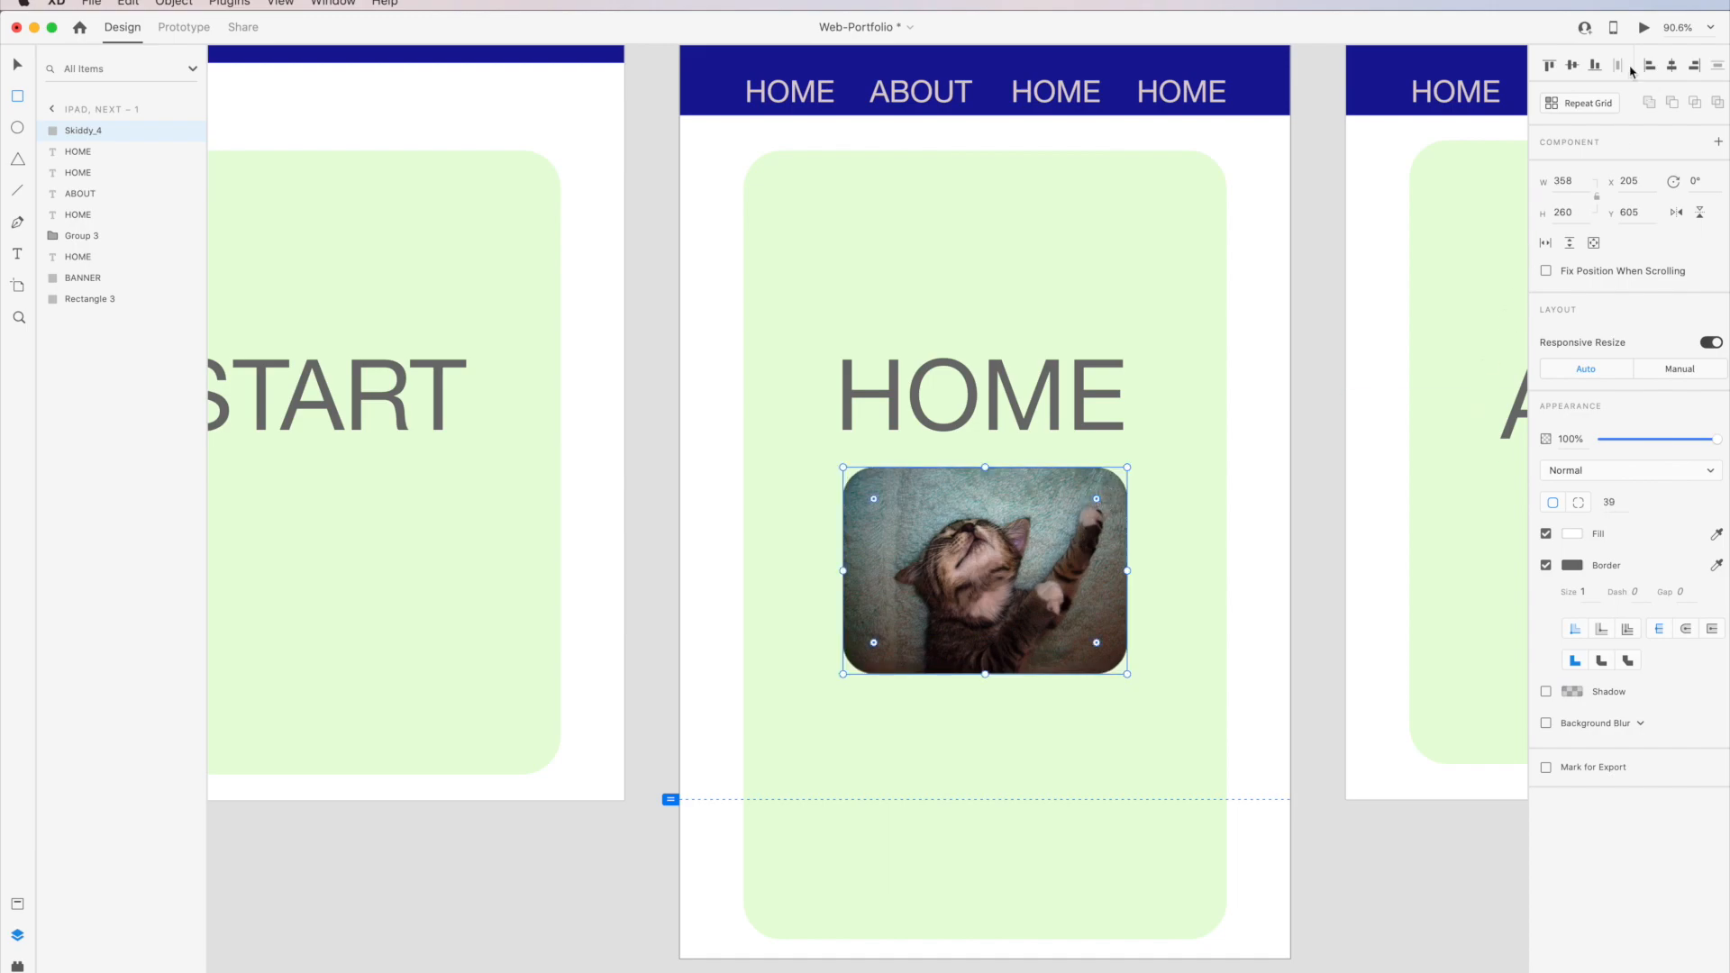
{"action": "left_click", "coordinate": [1586, 103]}
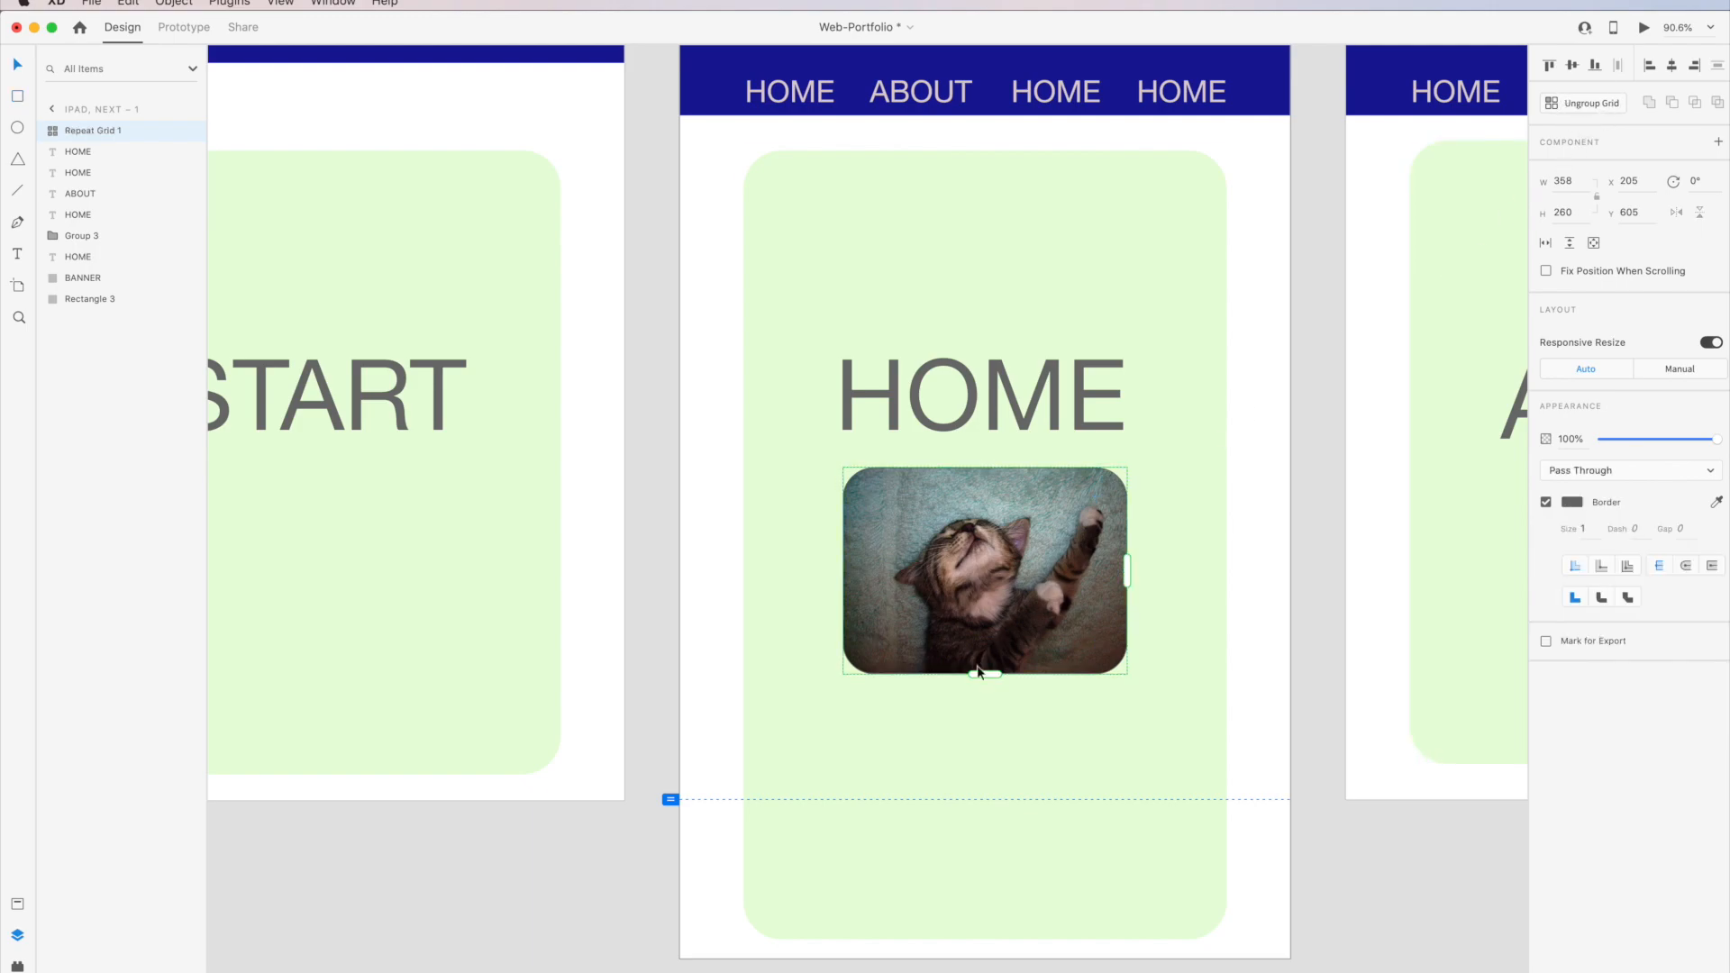
{"action": "left_click_drag", "start_coordinate": [981, 675], "coordinate": [975, 794]}
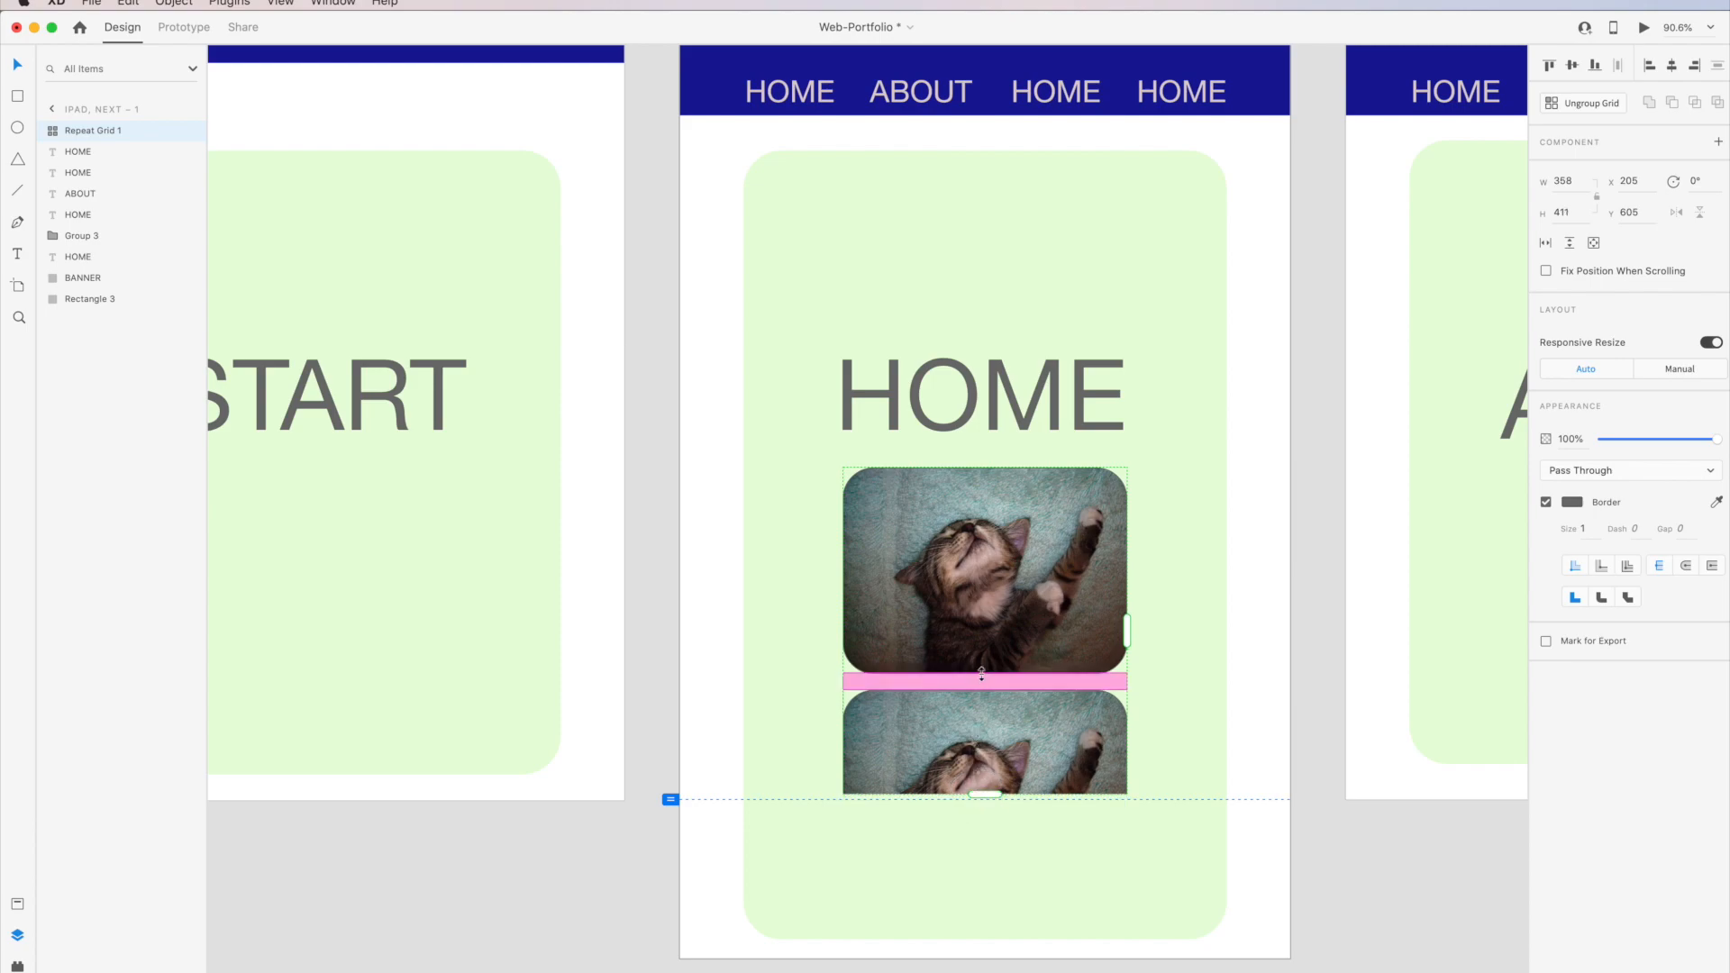
{"action": "mouse_move", "coordinate": [982, 675]}
{"action": "left_mouse_down"}
{"action": "mouse_move", "coordinate": [989, 631]}
{"action": "mouse_move", "coordinate": [977, 676]}
{"action": "left_mouse_up"}
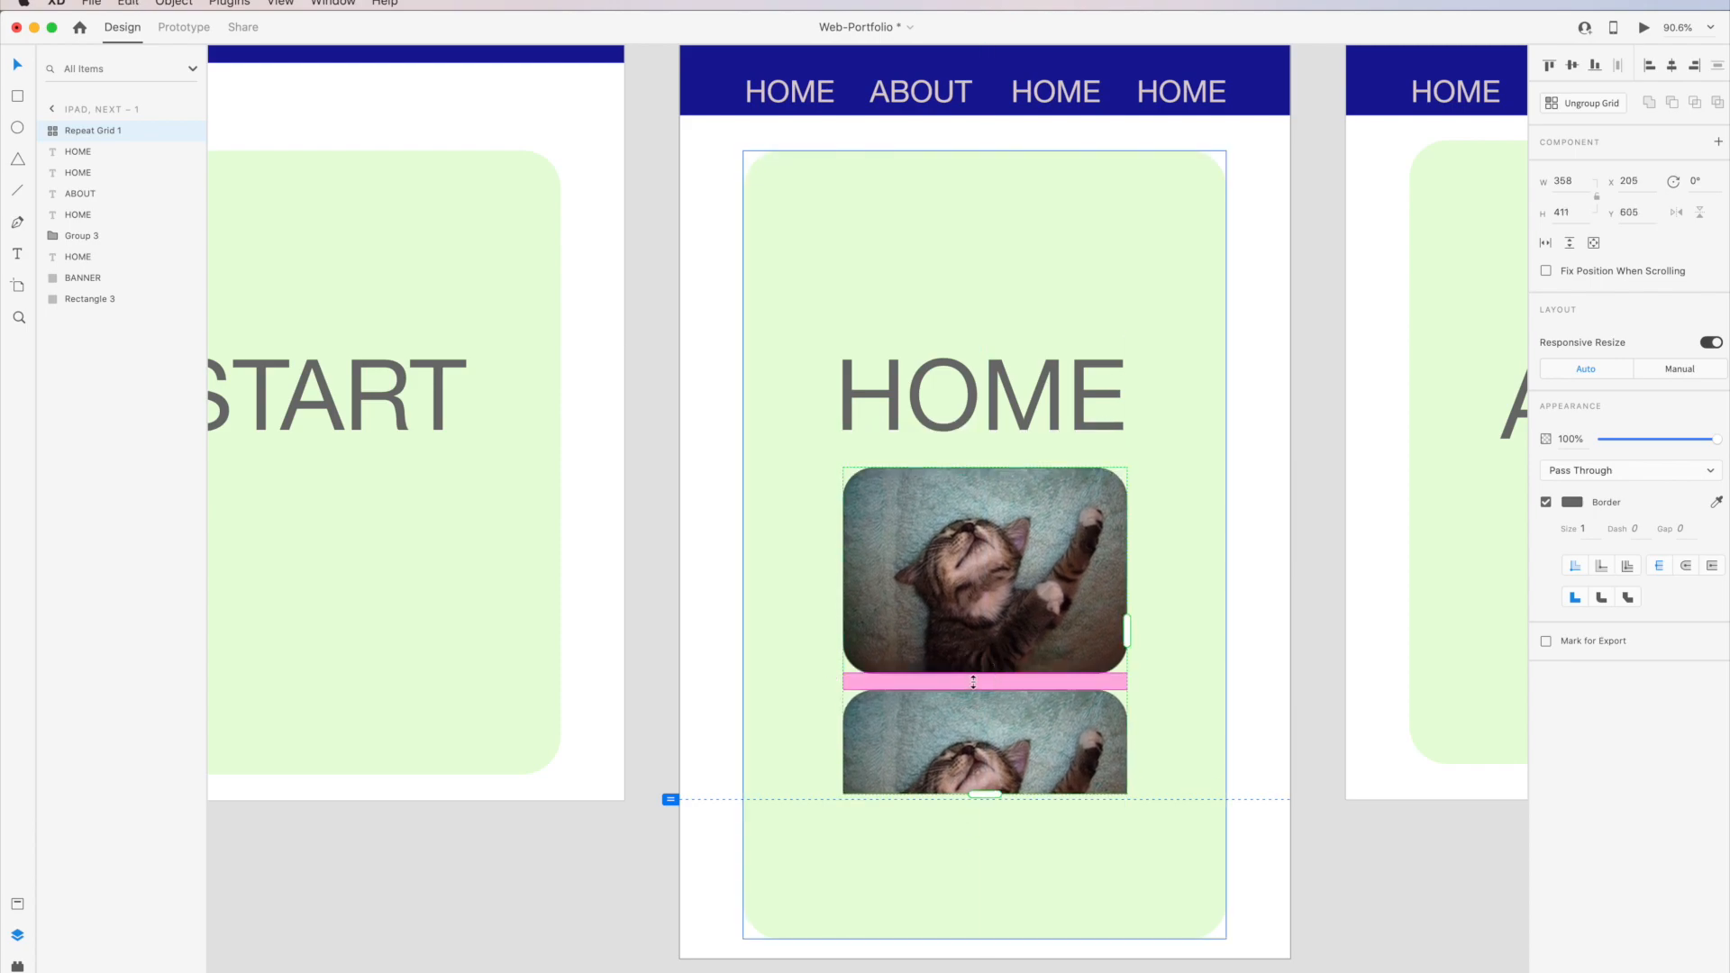
{"action": "mouse_move", "coordinate": [1027, 679]}
{"action": "left_mouse_down"}
{"action": "mouse_move", "coordinate": [1022, 663]}
{"action": "mouse_move", "coordinate": [1014, 743]}
{"action": "mouse_move", "coordinate": [1024, 678]}
{"action": "left_mouse_up"}
{"action": "left_click_drag", "start_coordinate": [989, 798], "coordinate": [982, 968]}
Preview the prototype from the START artboard, testing the hamburger and close icons and scrolling through the HOME page images.
{"action": "left_click_drag", "start_coordinate": [1314, 416], "coordinate": [1306, 805]}
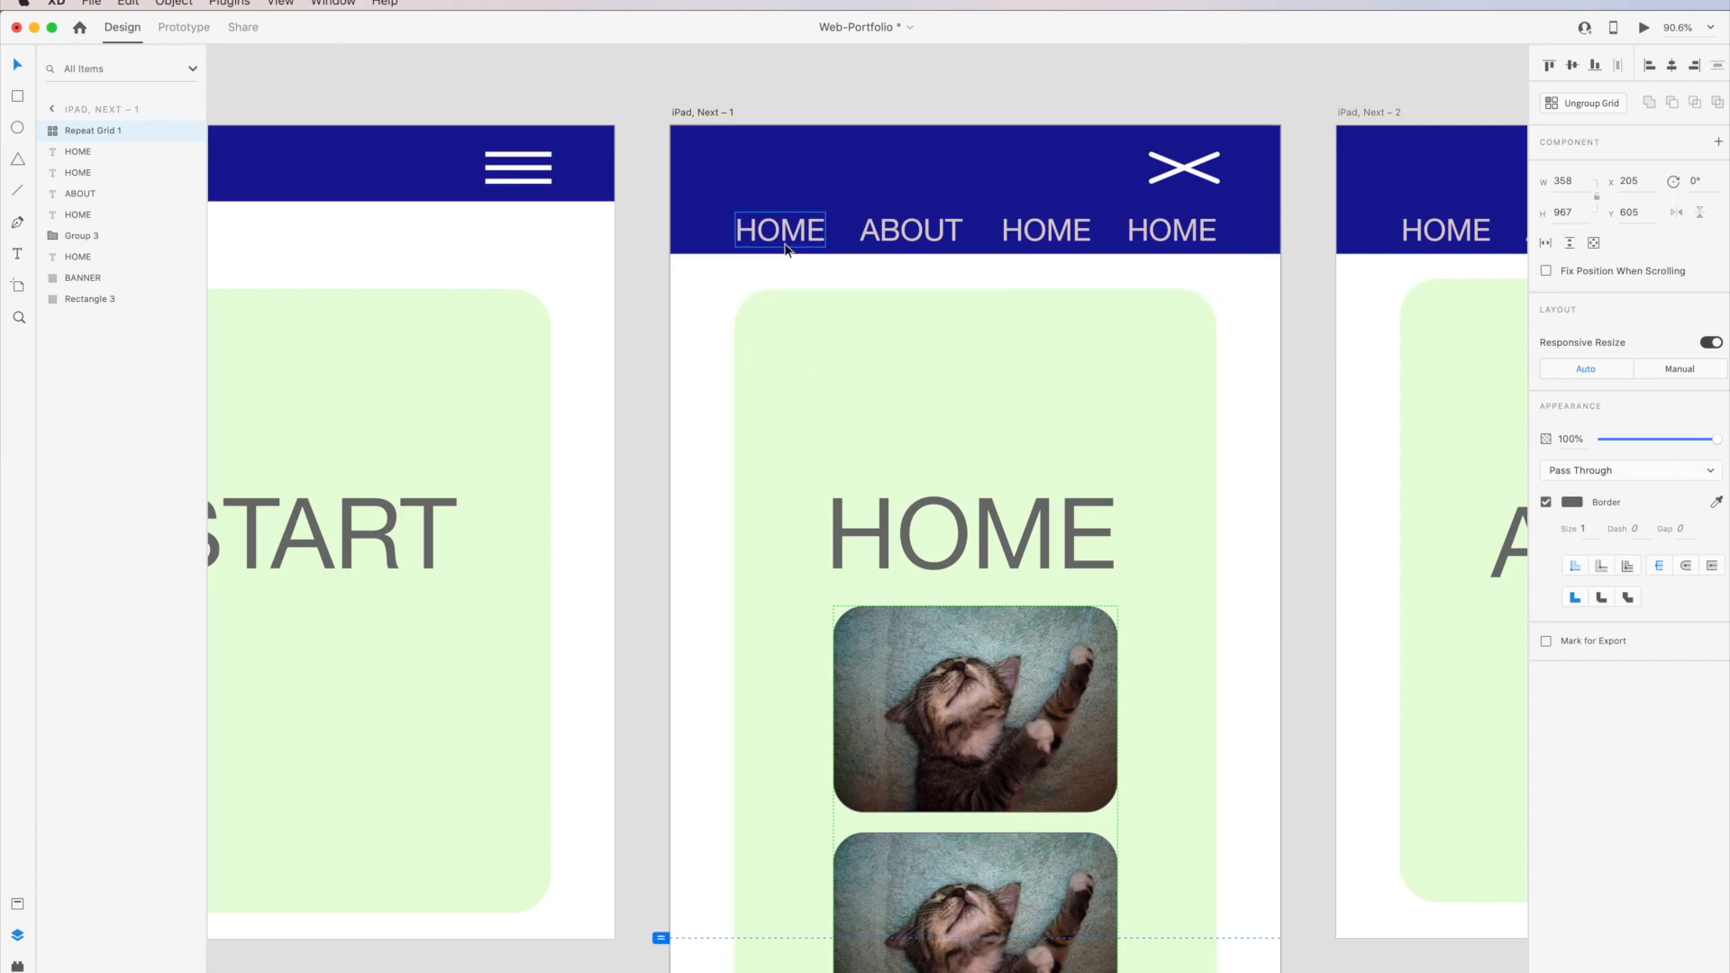
{"action": "left_click_drag", "start_coordinate": [645, 533], "coordinate": [1208, 664]}
{"action": "left_click", "coordinate": [183, 27]}
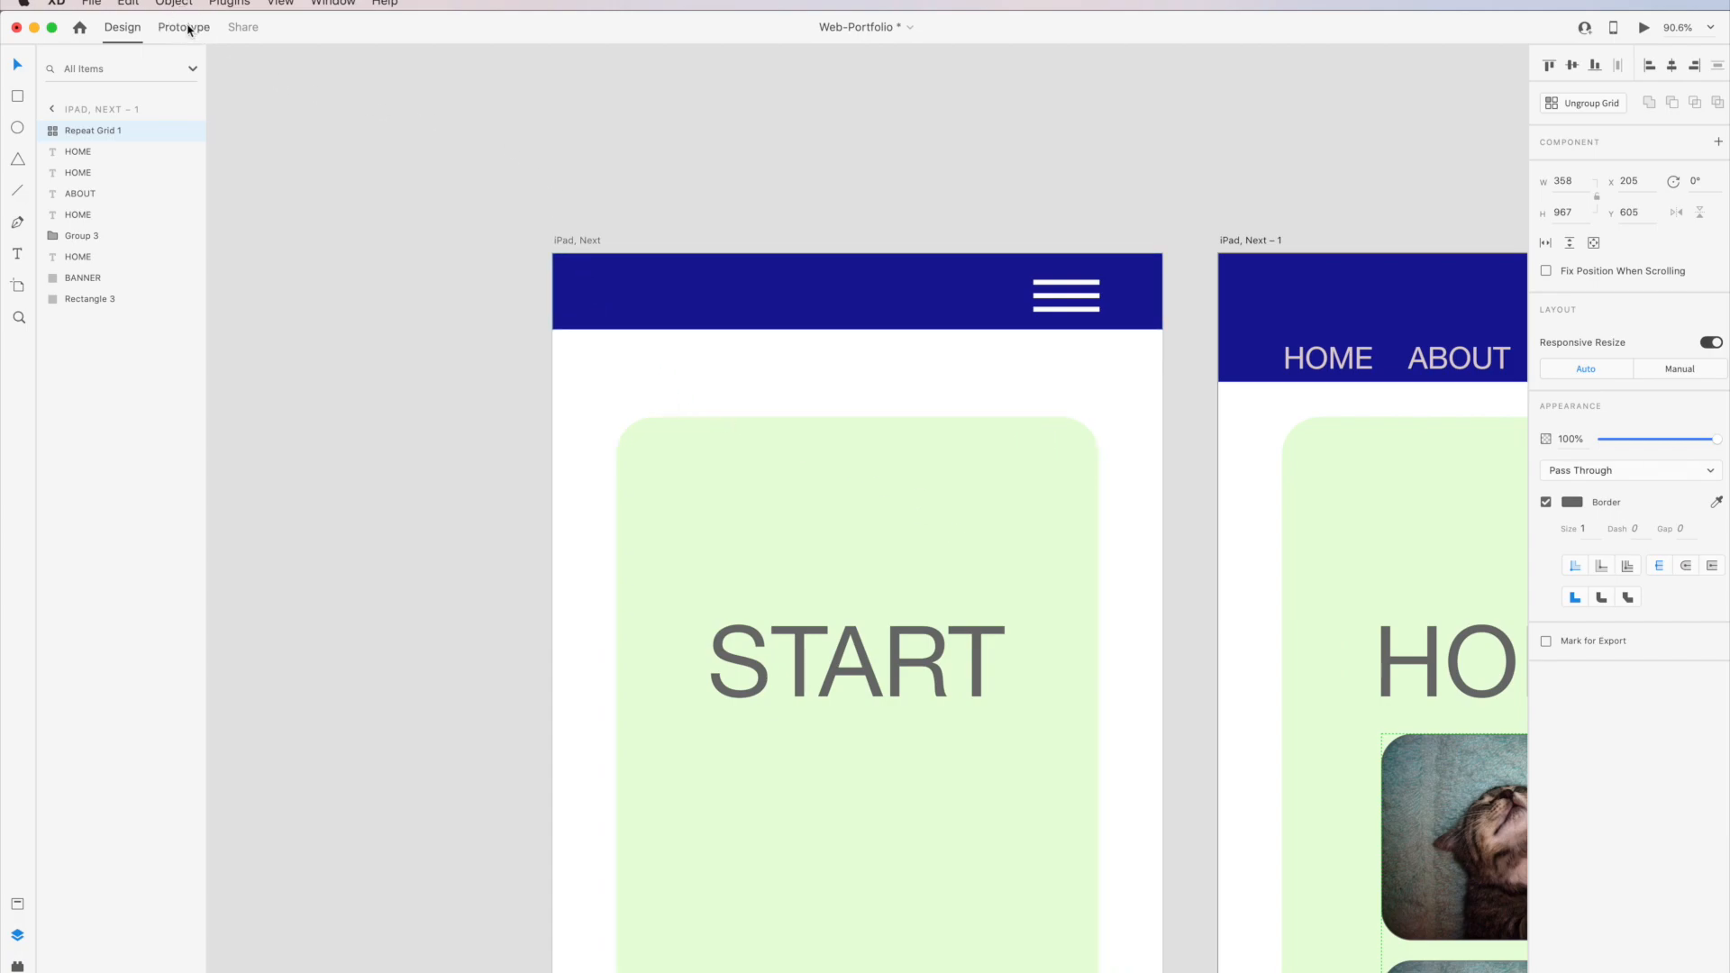
{"action": "left_click", "coordinate": [543, 270]}
{"action": "left_click", "coordinate": [544, 270]}
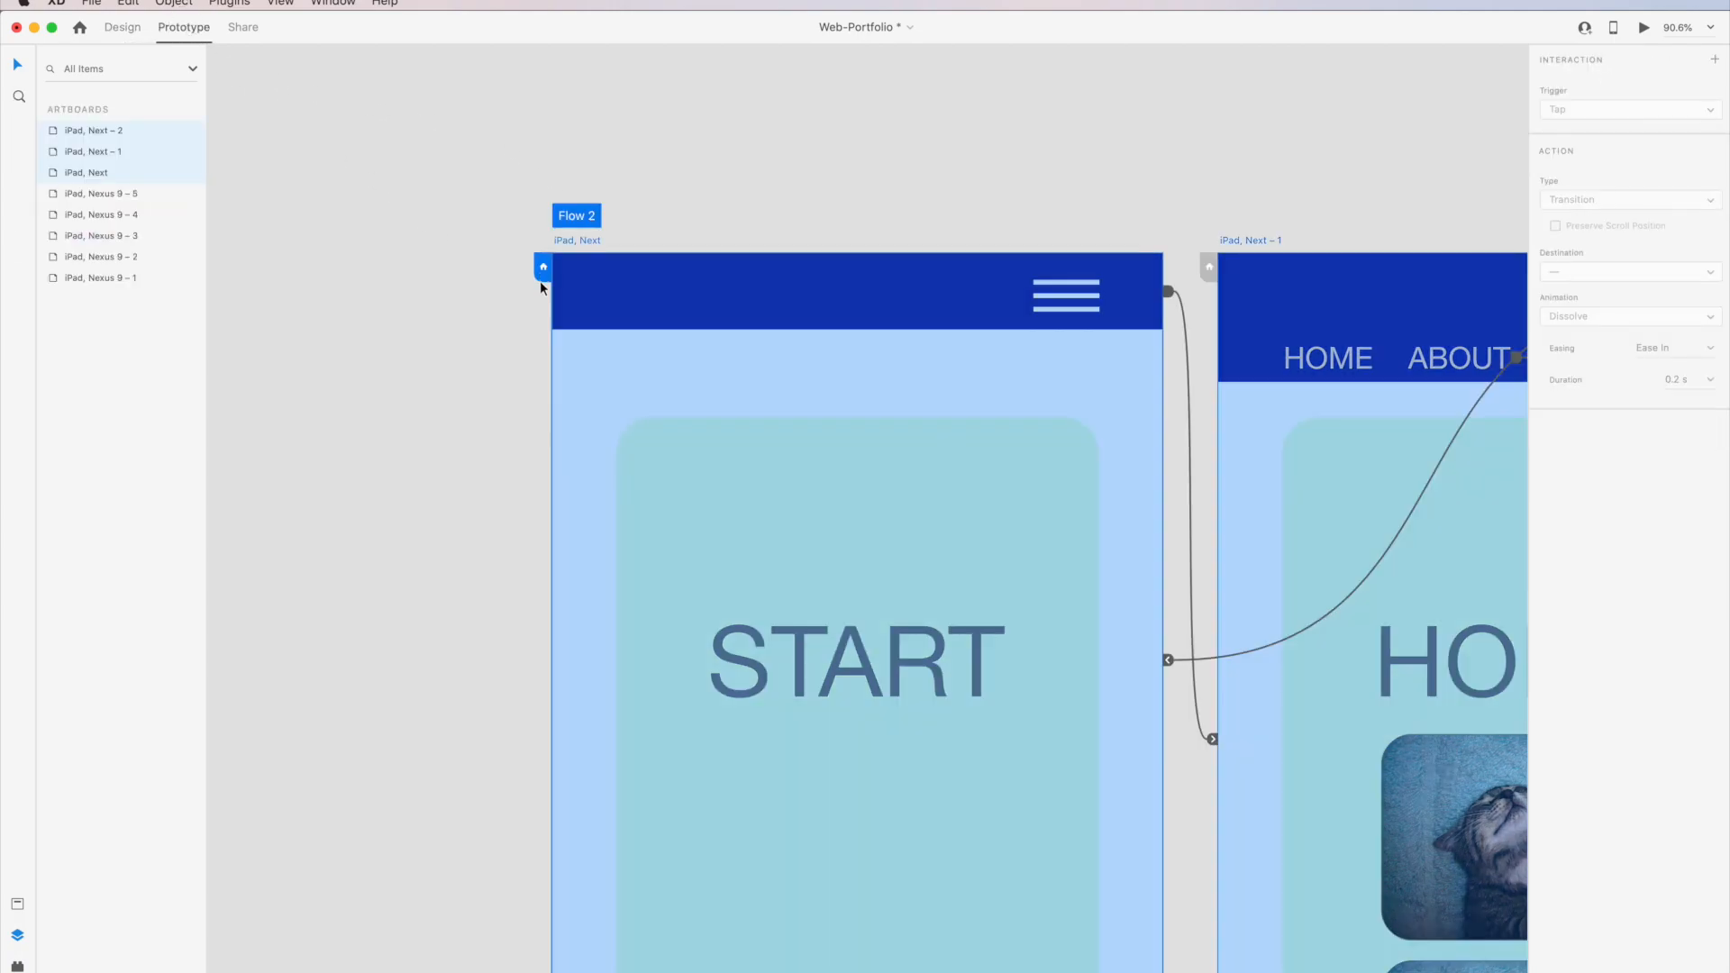
{"action": "left_click", "coordinate": [1644, 28]}
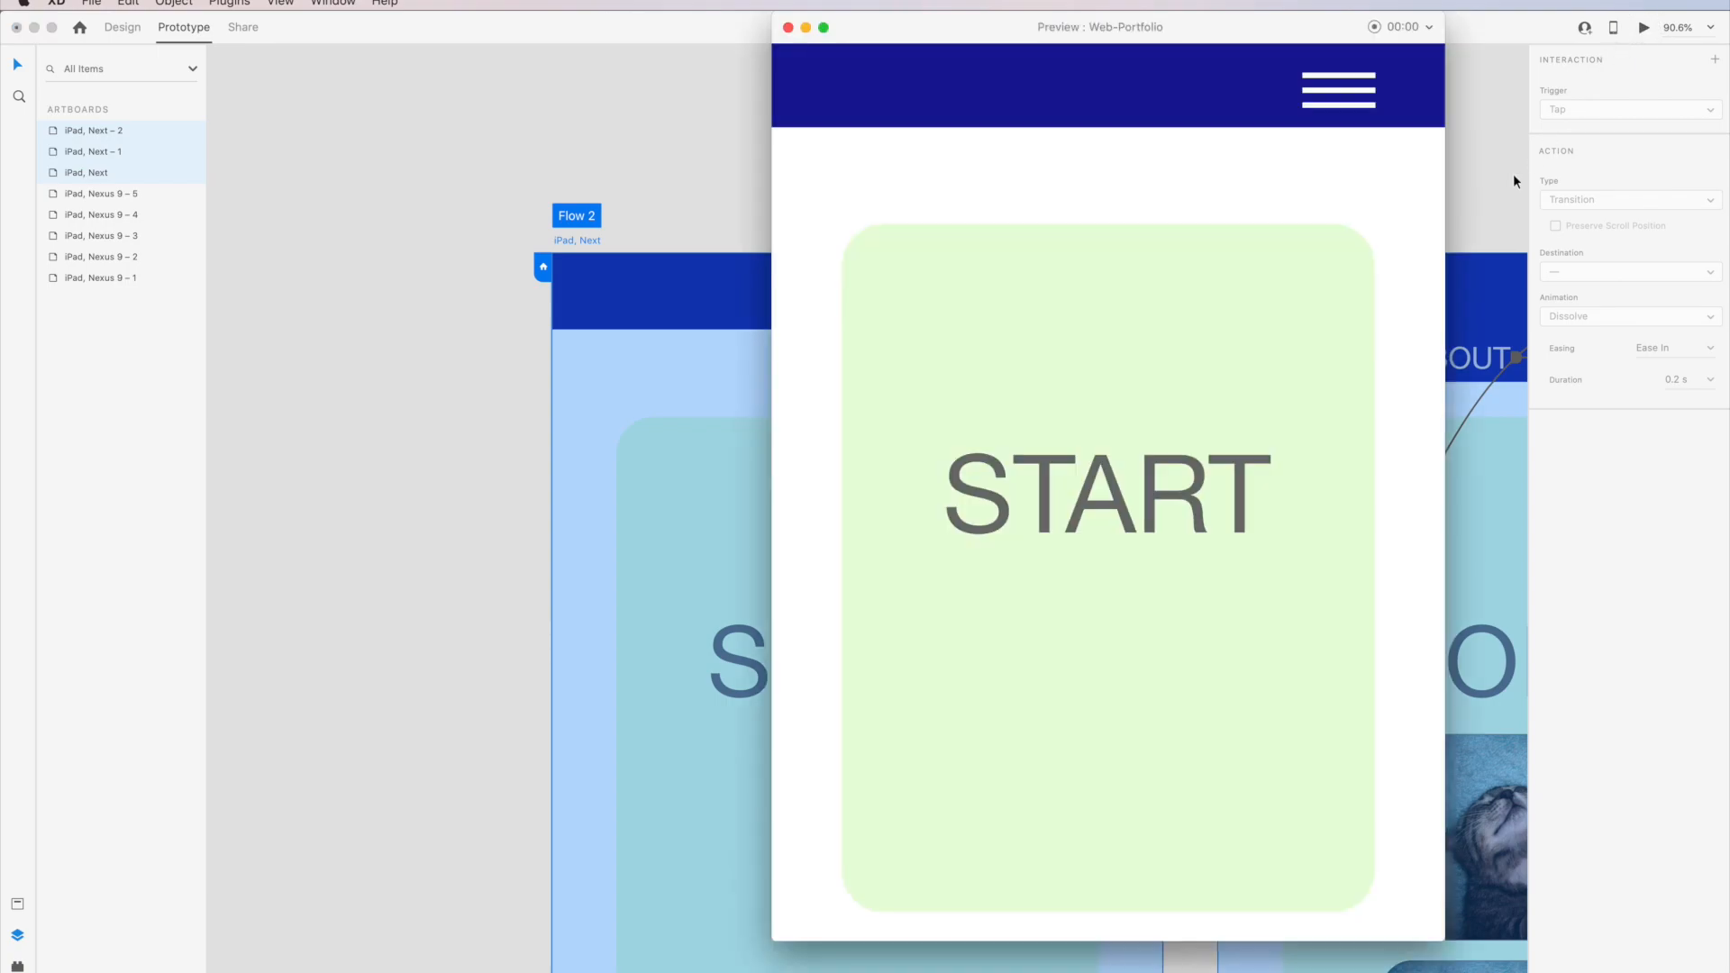
{"action": "left_click", "coordinate": [1334, 107]}
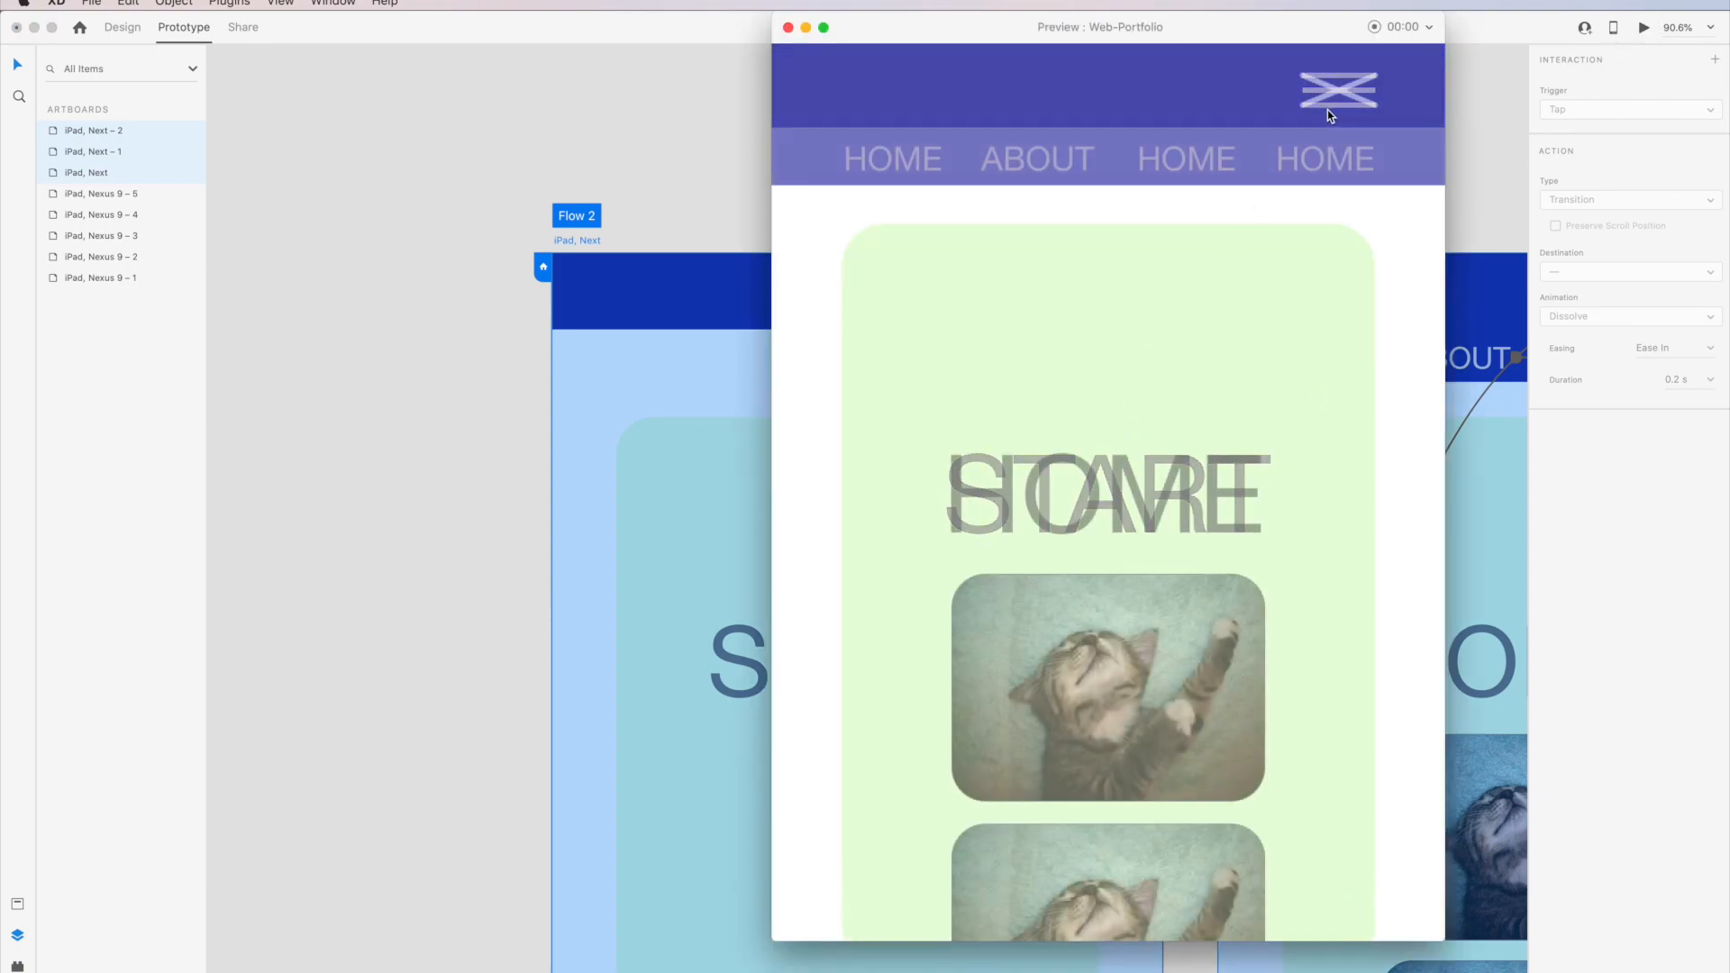
{"action": "left_click_drag", "start_coordinate": [1387, 561], "coordinate": [1339, 671]}
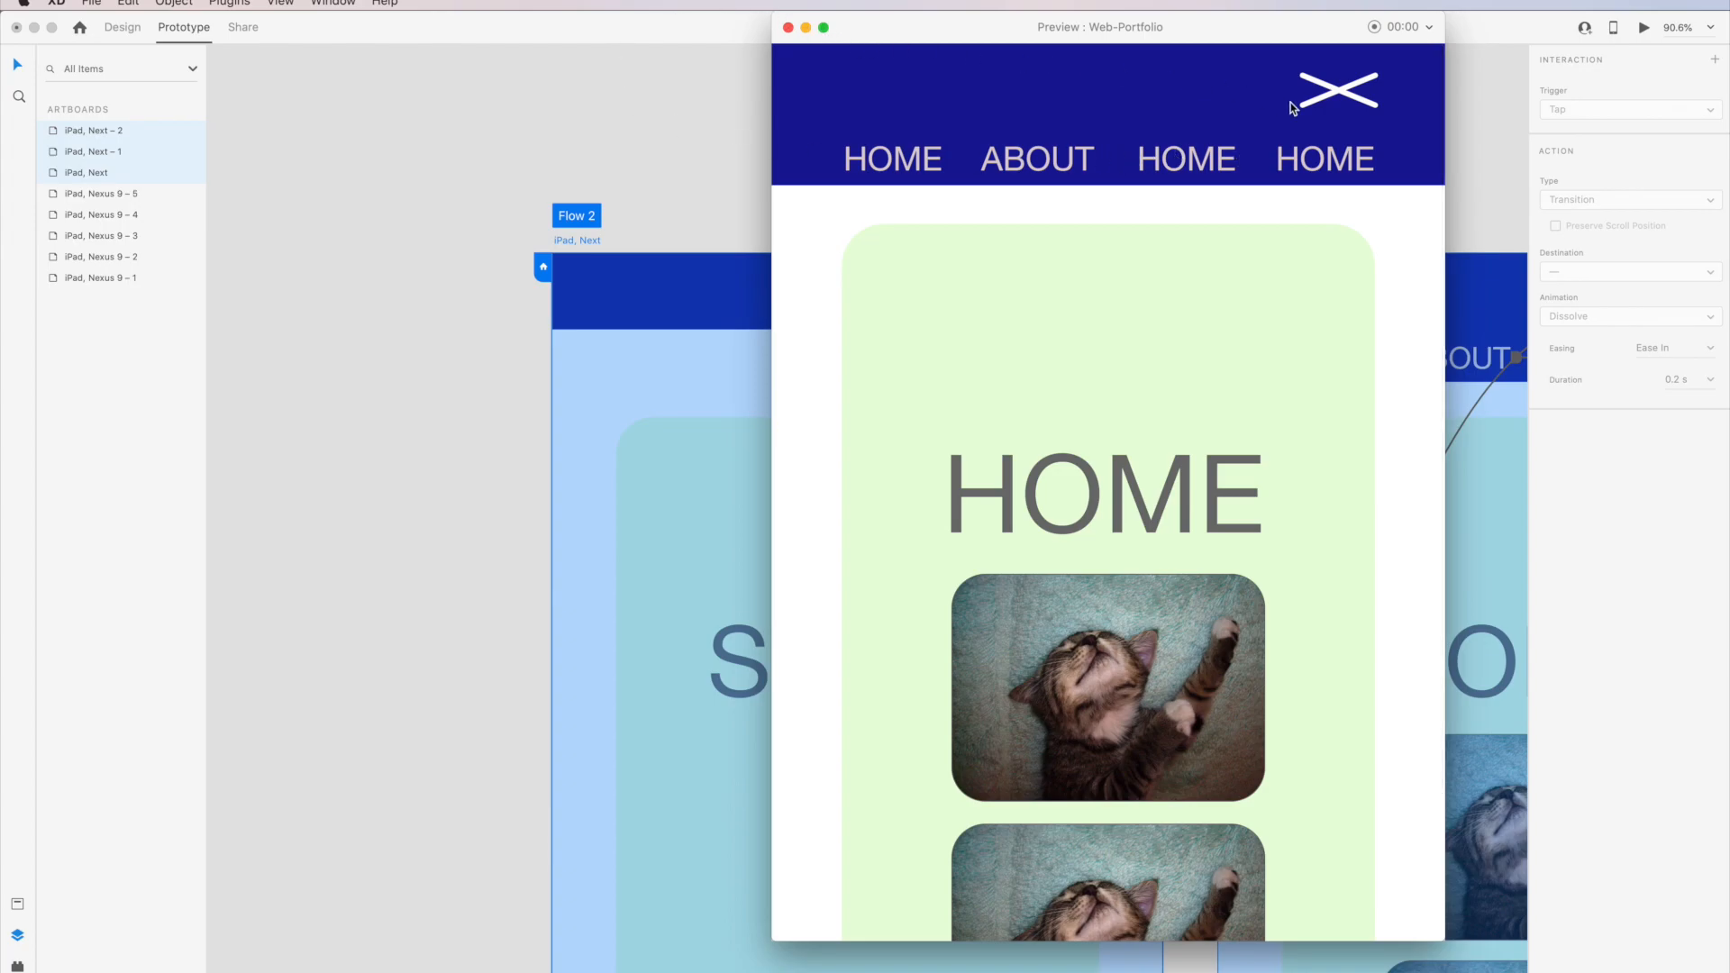
{"action": "left_click", "coordinate": [1327, 93]}
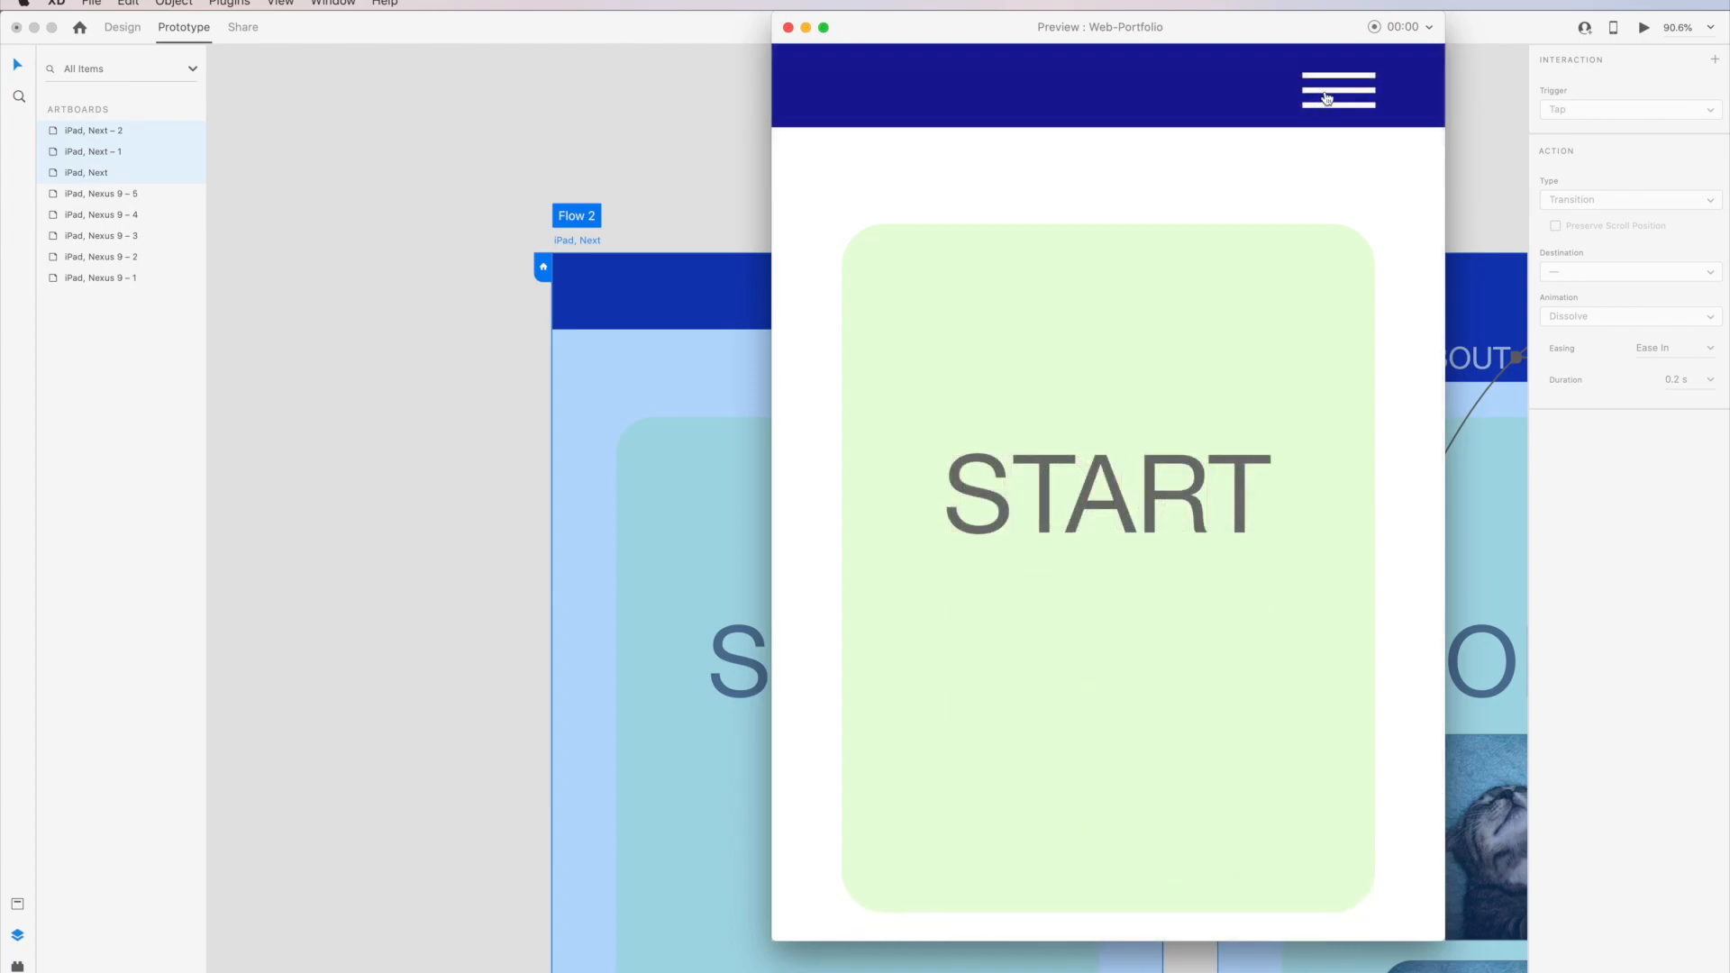
{"action": "left_click", "coordinate": [1326, 97]}
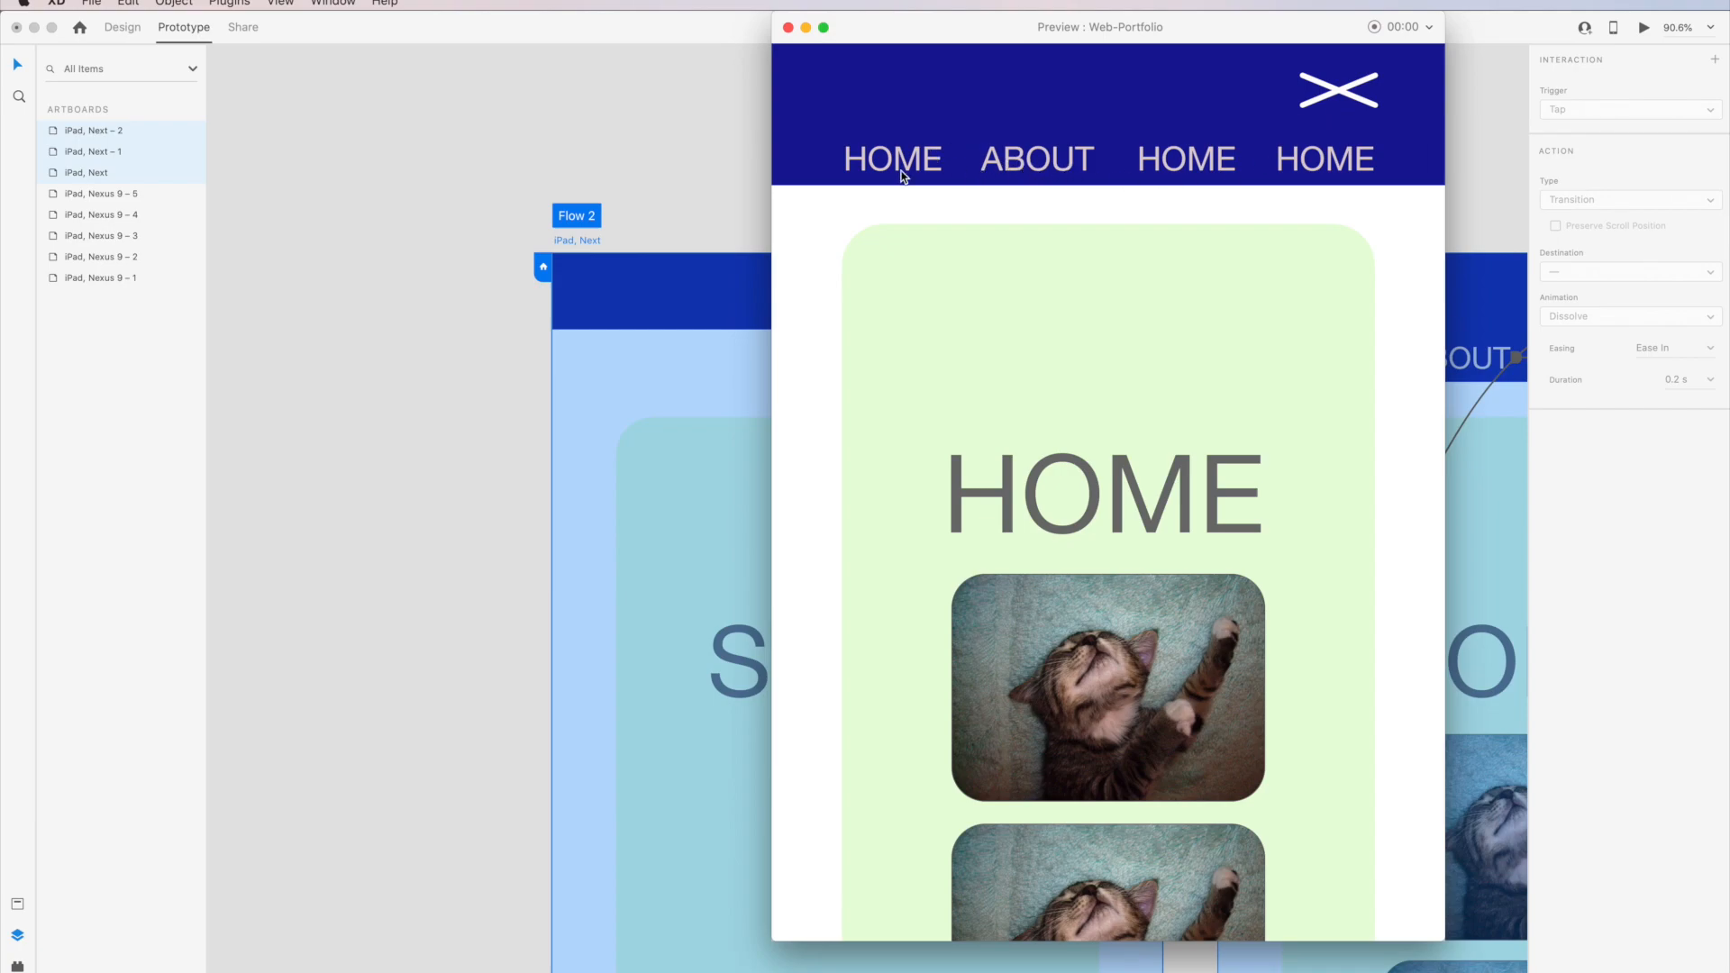
{"action": "left_click", "coordinate": [787, 28]}
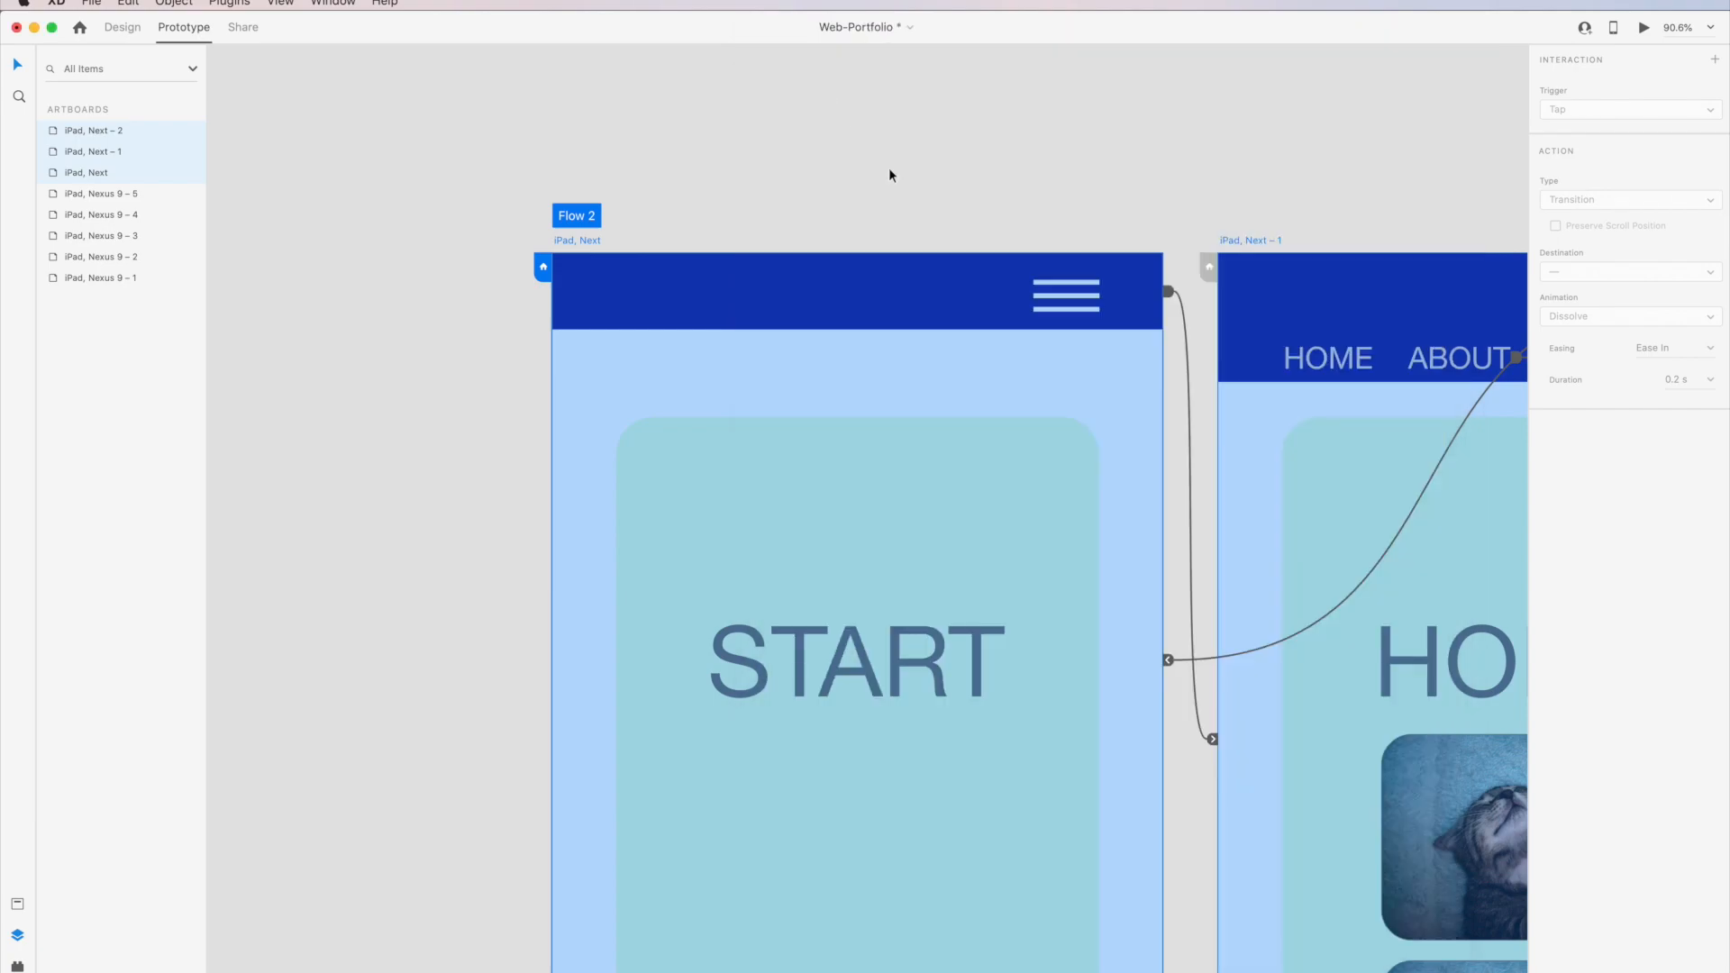
Fix the position of the four menu texts in the HOME artboard's banner when scrolling.
{"action": "left_click", "coordinate": [123, 27]}
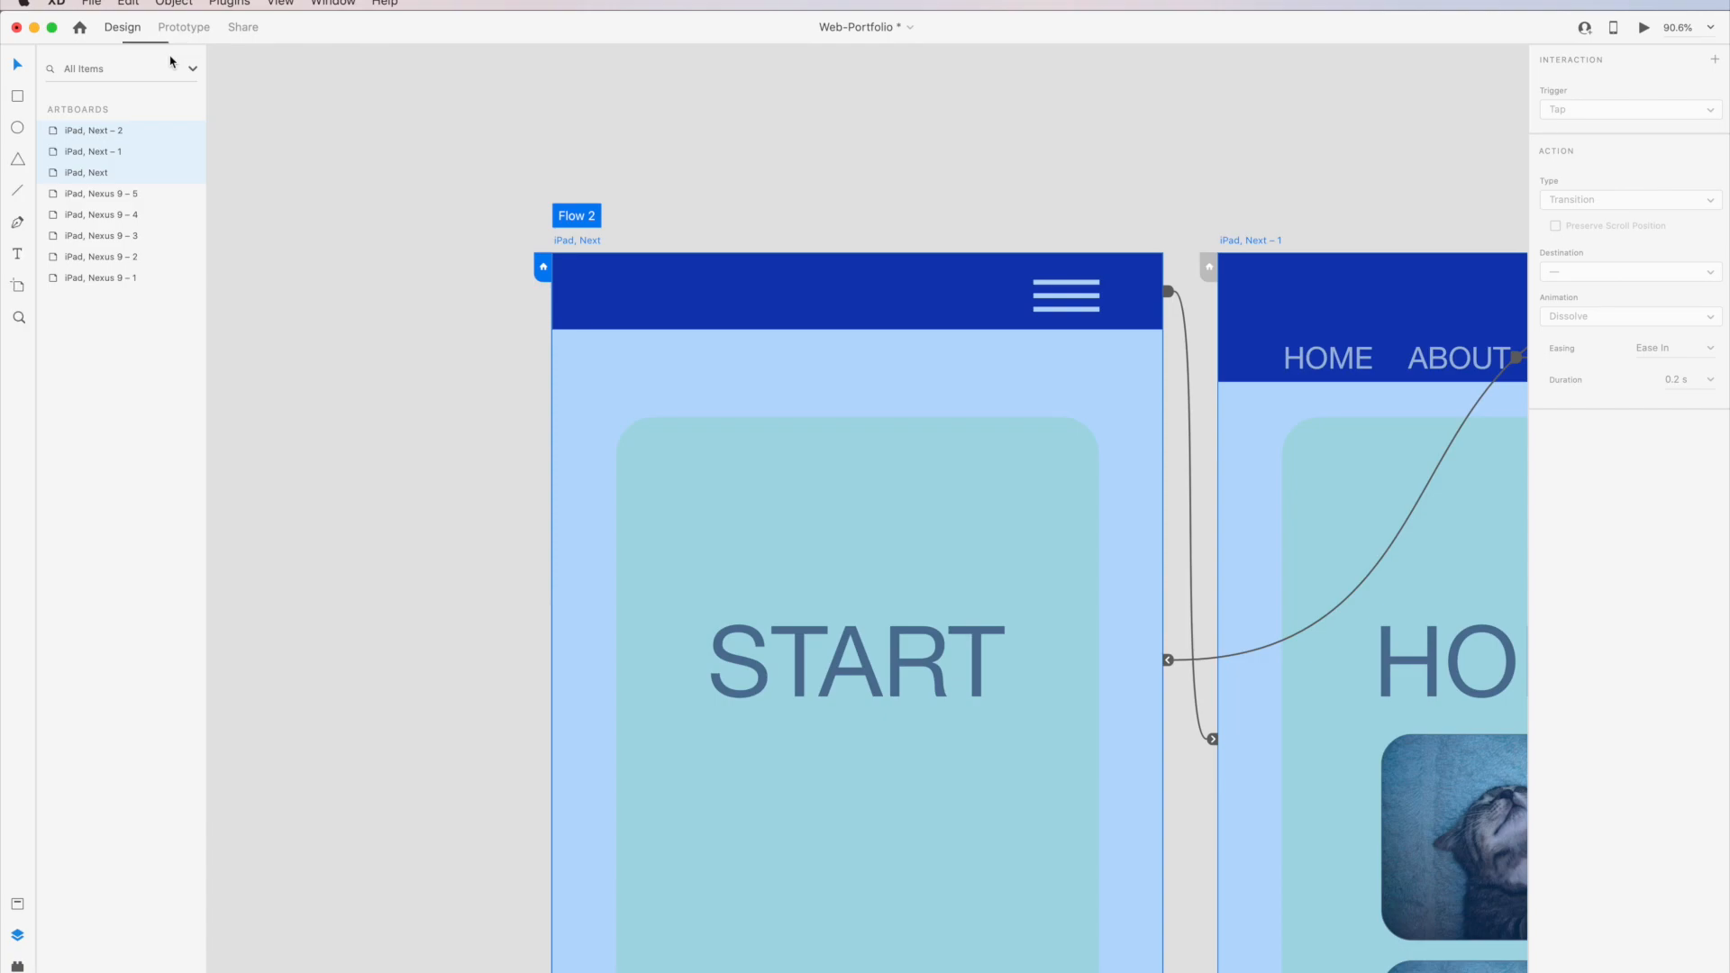
{"action": "left_click_drag", "start_coordinate": [1097, 201], "coordinate": [499, 168]}
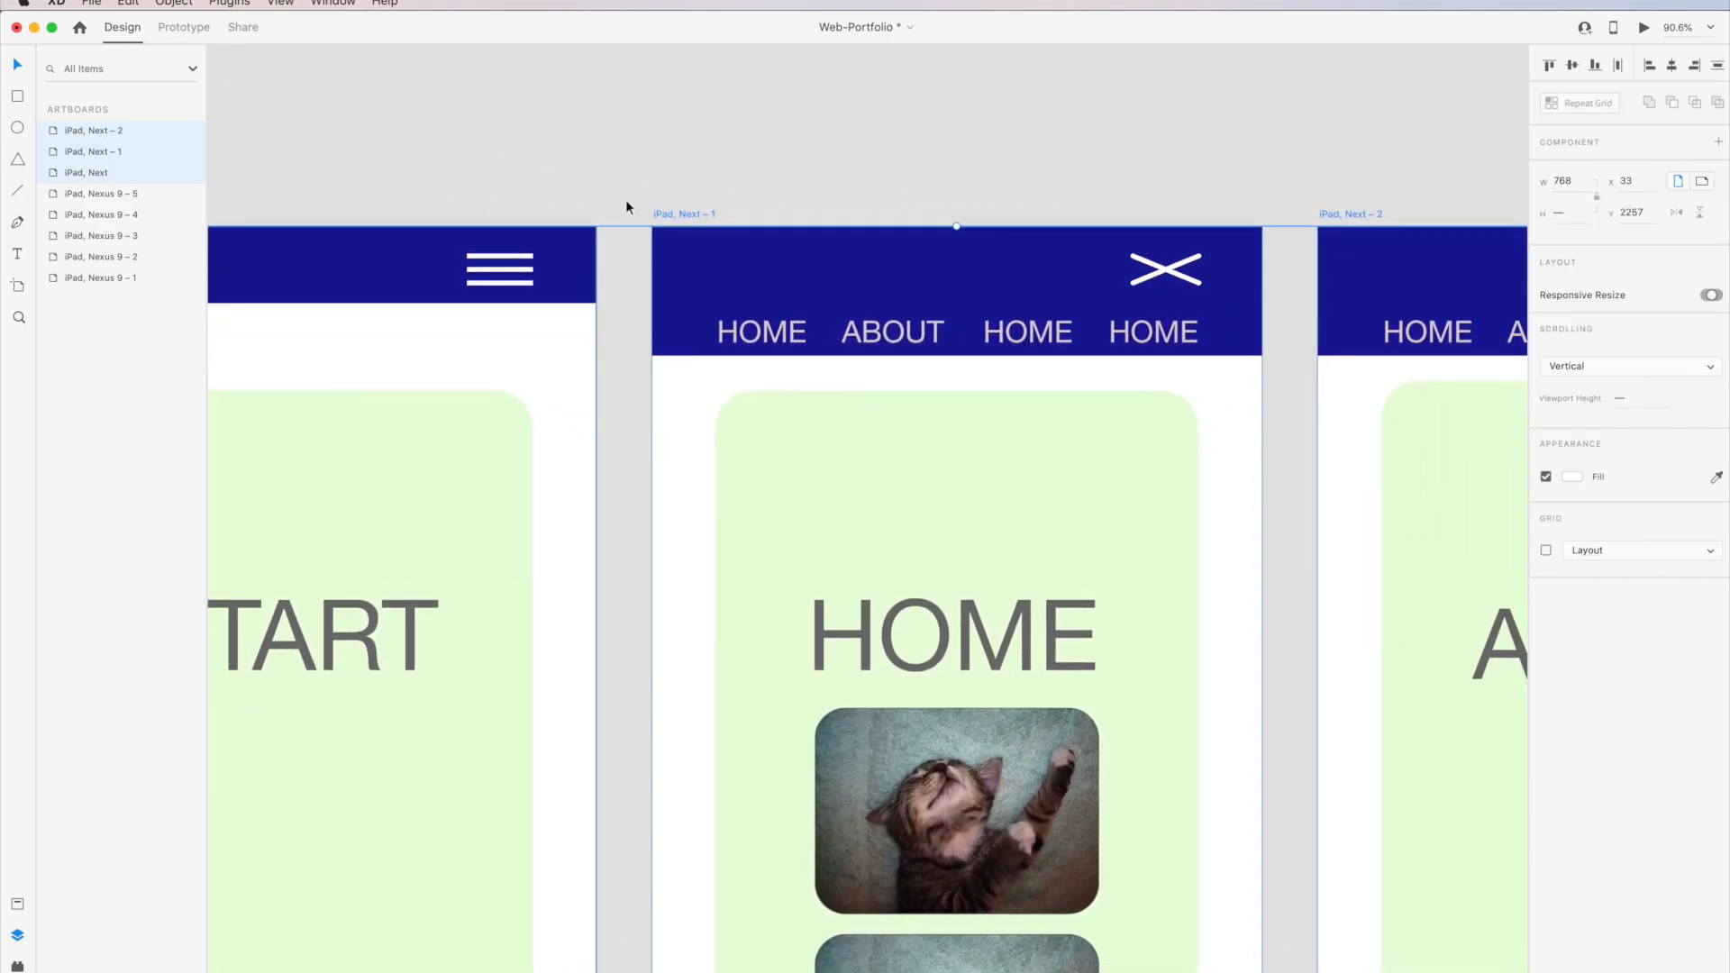
{"action": "left_click", "coordinate": [763, 332]}
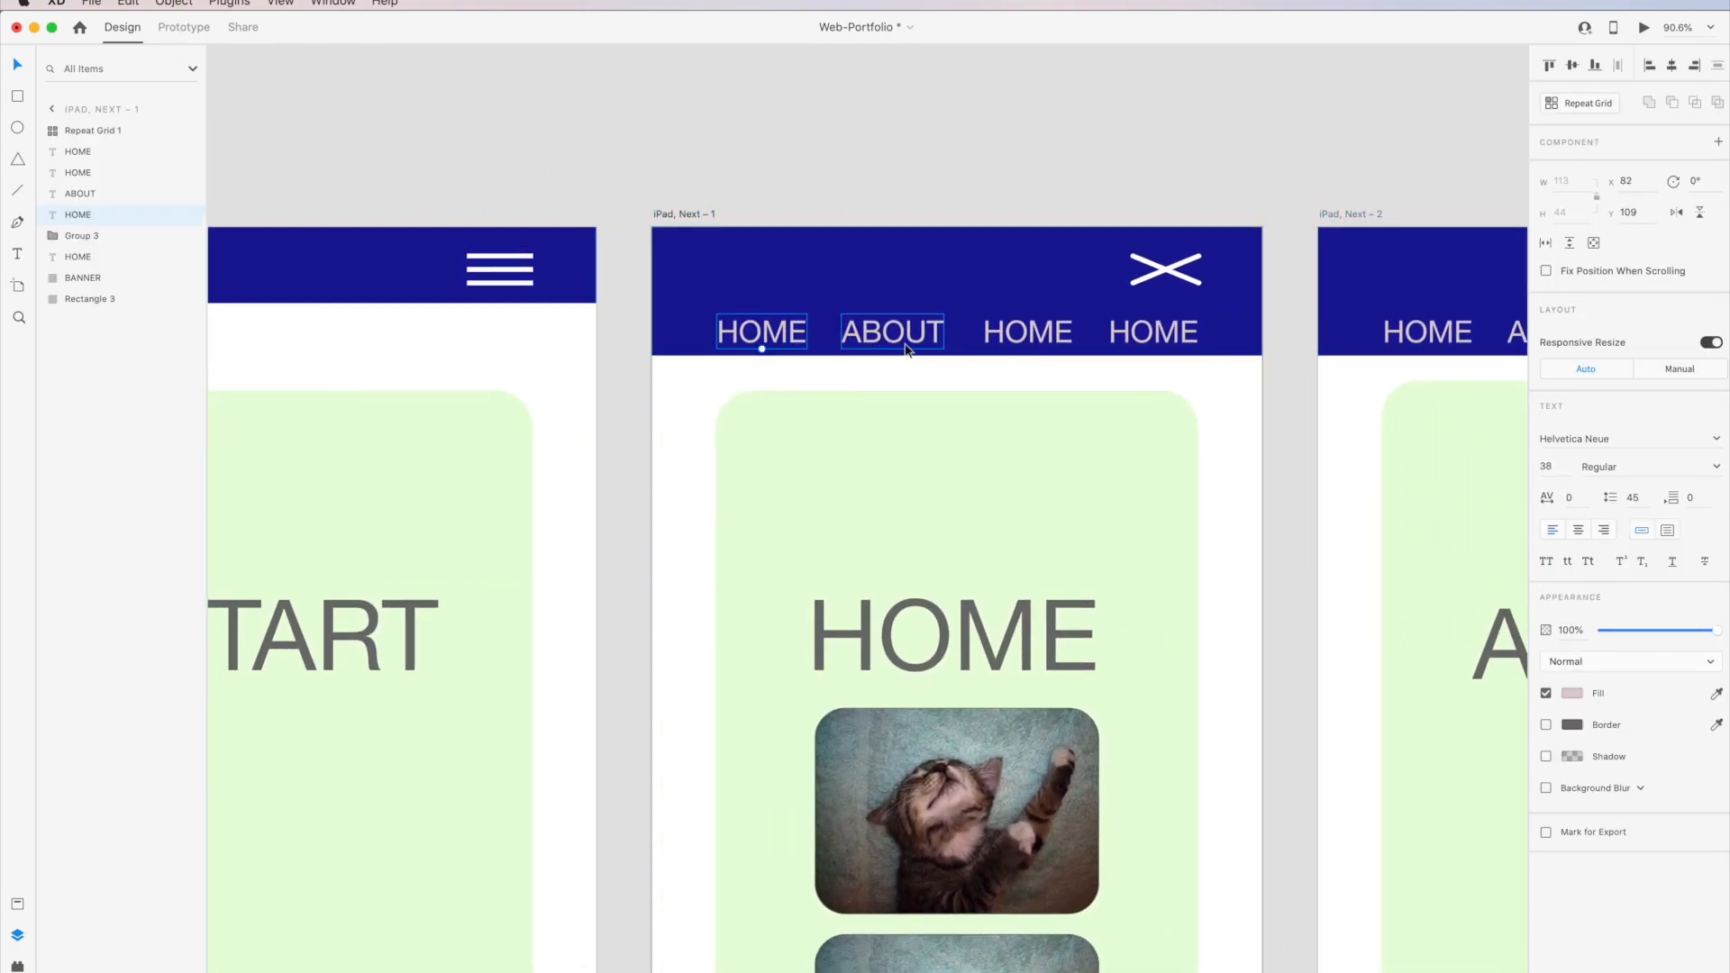
{"action": "left_click", "coordinate": [915, 341], "text": "shift"}
{"action": "left_click", "coordinate": [1064, 342], "text": "shift"}
{"action": "left_click", "coordinate": [1152, 340], "text": "shift"}
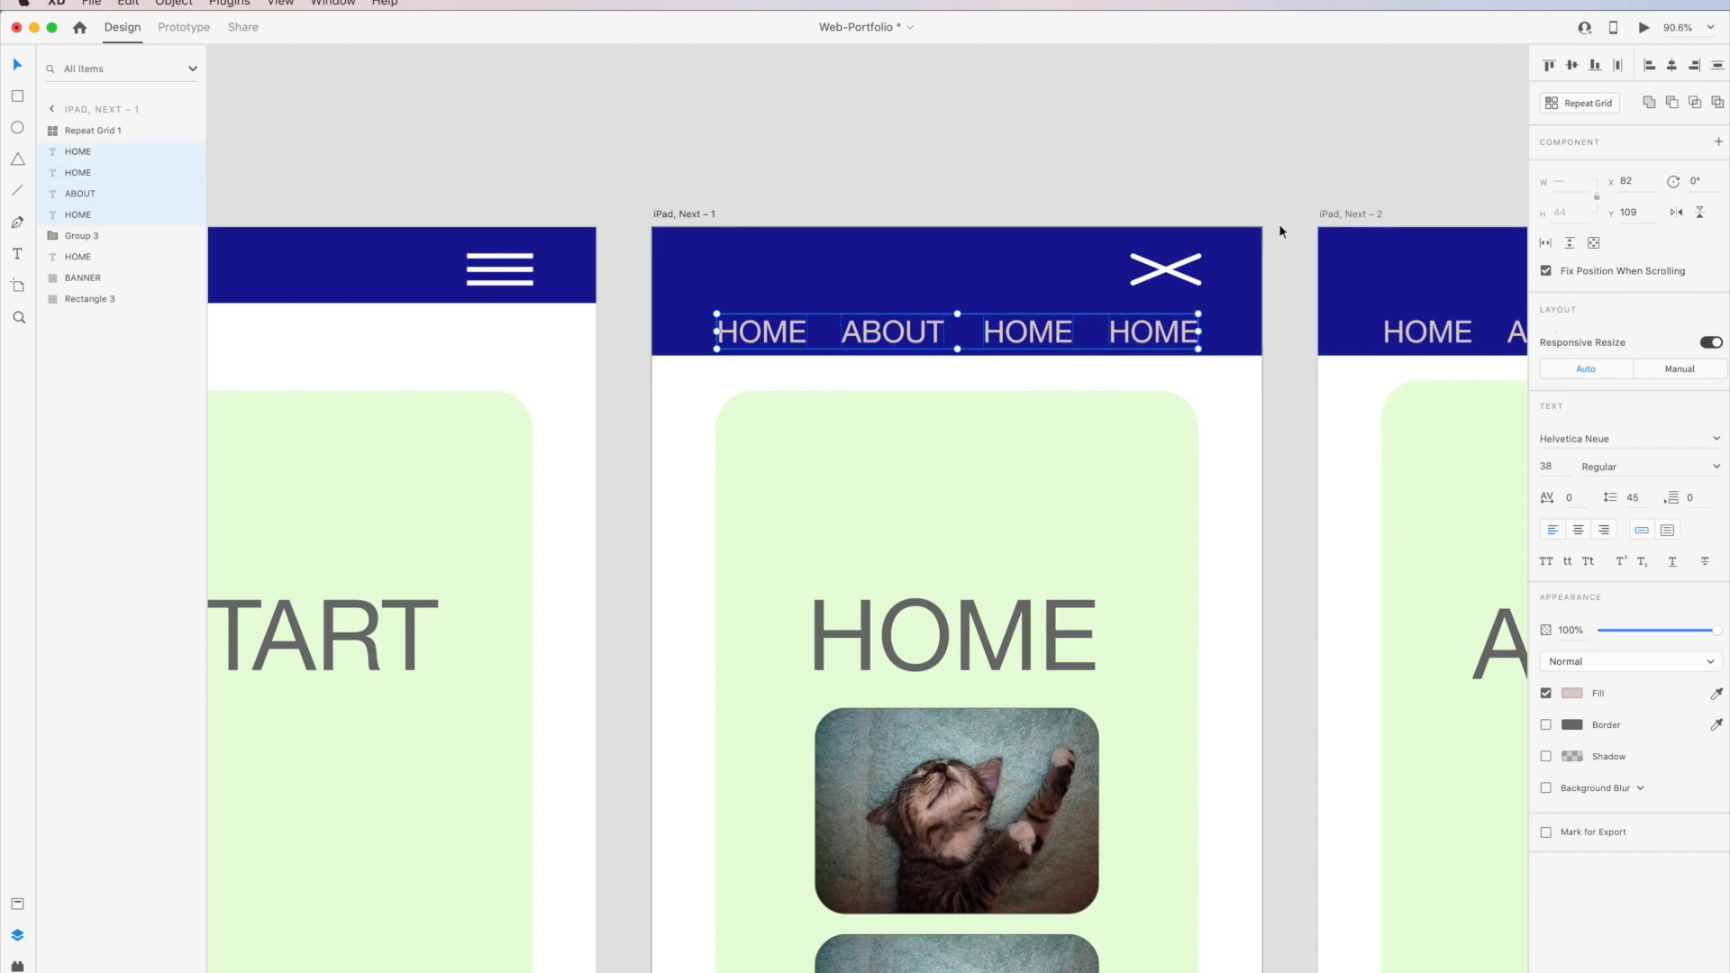
{"action": "left_click", "coordinate": [1267, 191]}
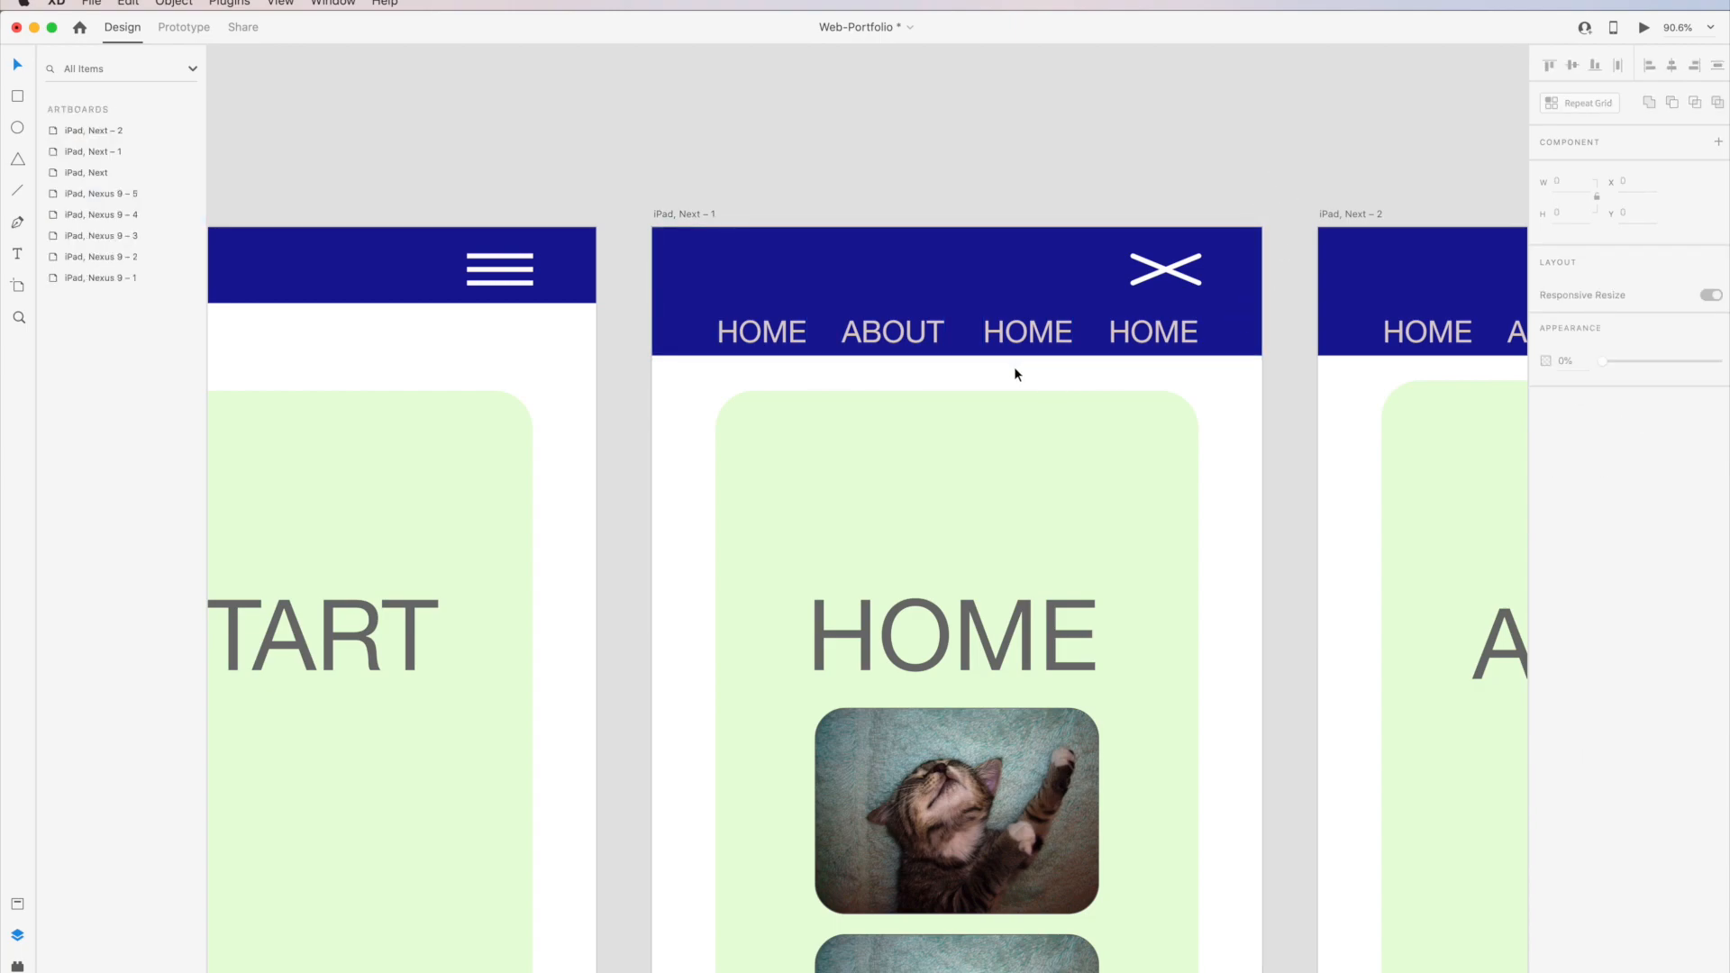